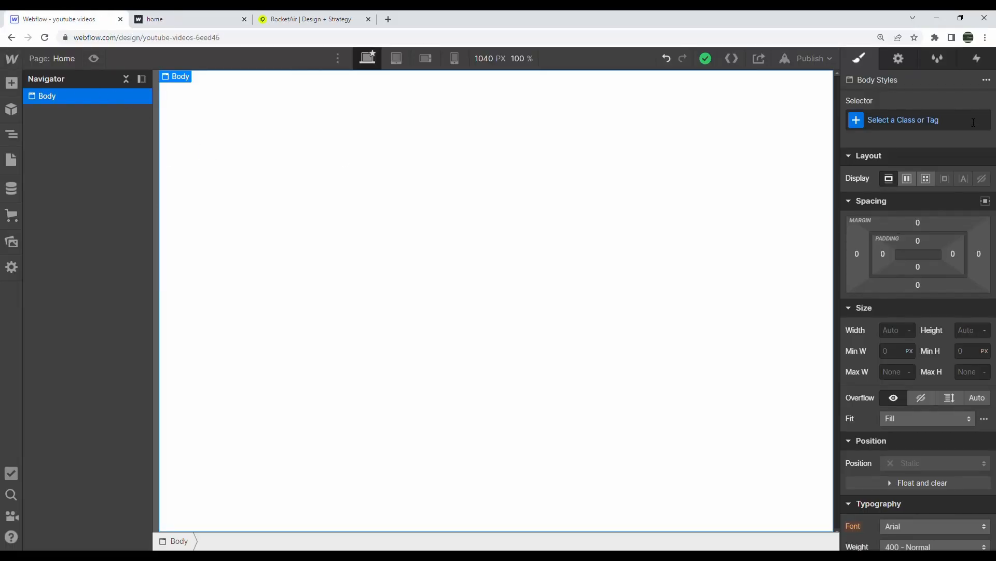
# Create a 'body' class on the page body and give it a black background
pyautogui.click(921, 117)
pyautogui.write('bo')
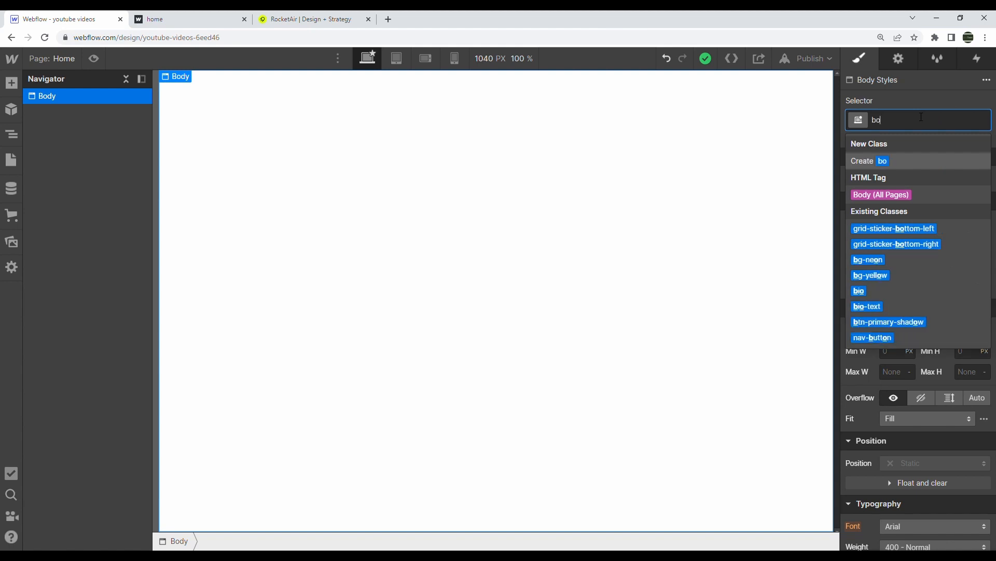
pyautogui.write('dy')
pyautogui.press('Return')
pyautogui.scroll(-10, 900, 199)
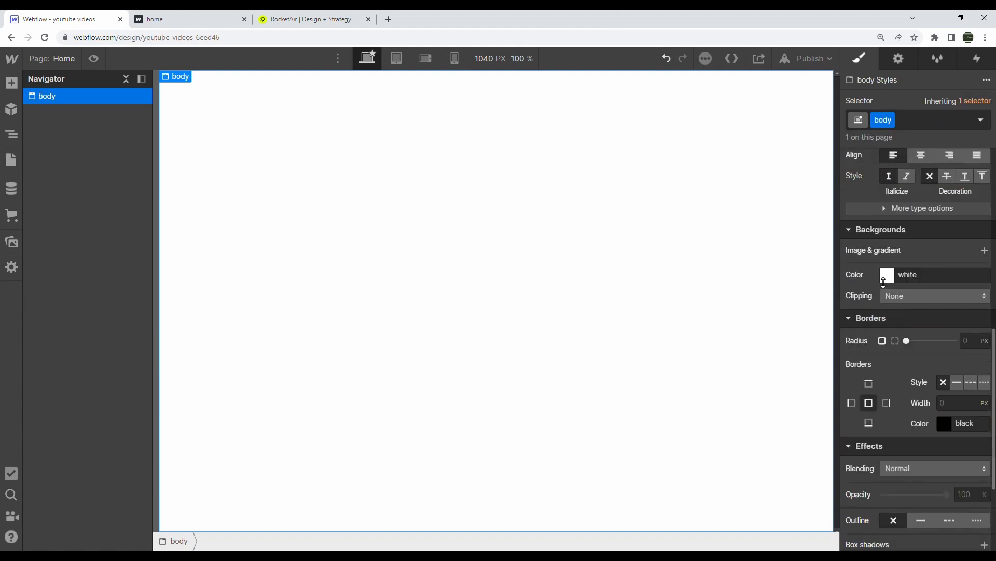
pyautogui.scroll(2, 897, 195)
pyautogui.click(888, 254)
pyautogui.moveTo(903, 317); pyautogui.dragTo(790, 438)
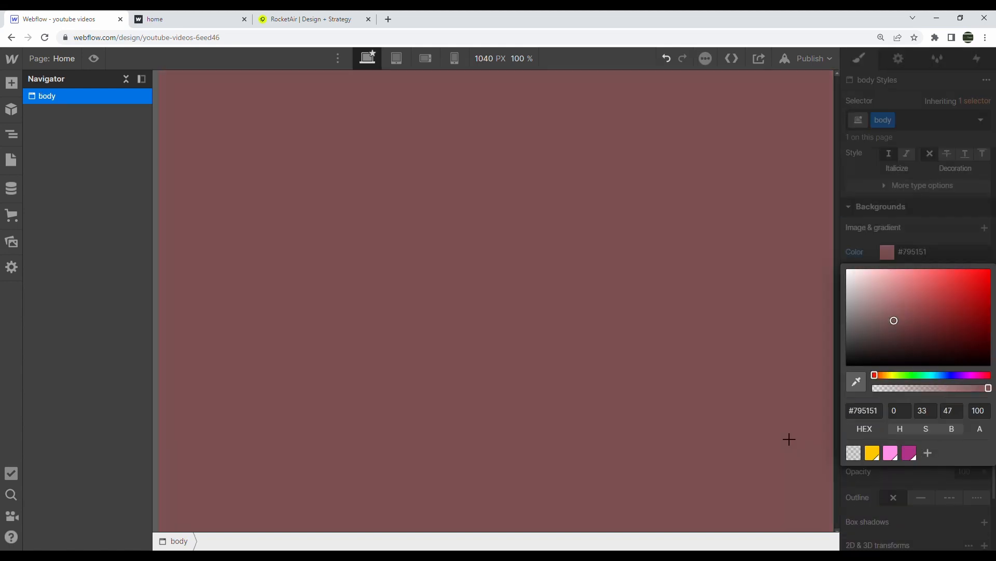
pyautogui.click(841, 259)
# Make the body a flex container with a vertical direction
pyautogui.scroll(10, 957, 235)
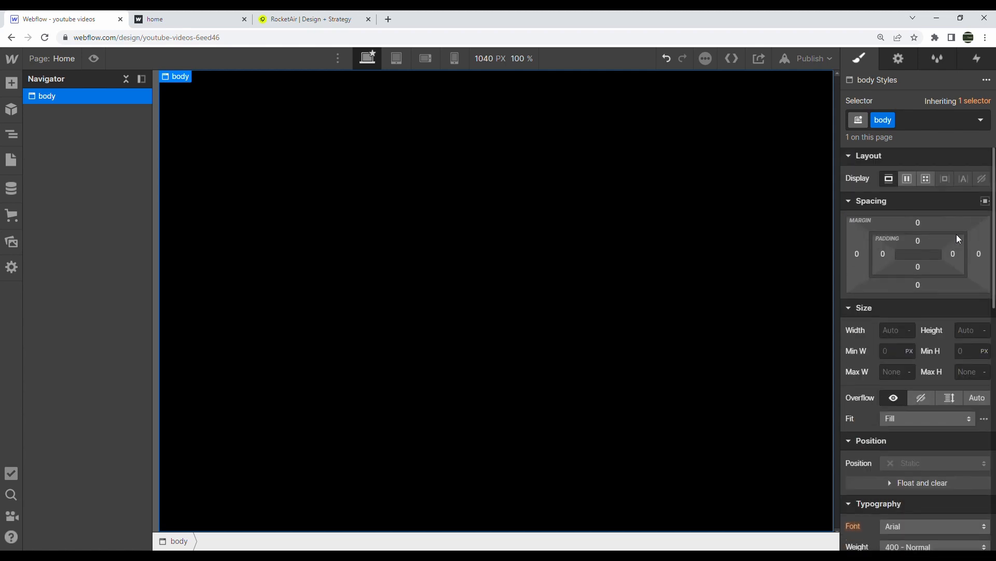
pyautogui.click(908, 179)
pyautogui.click(949, 211)
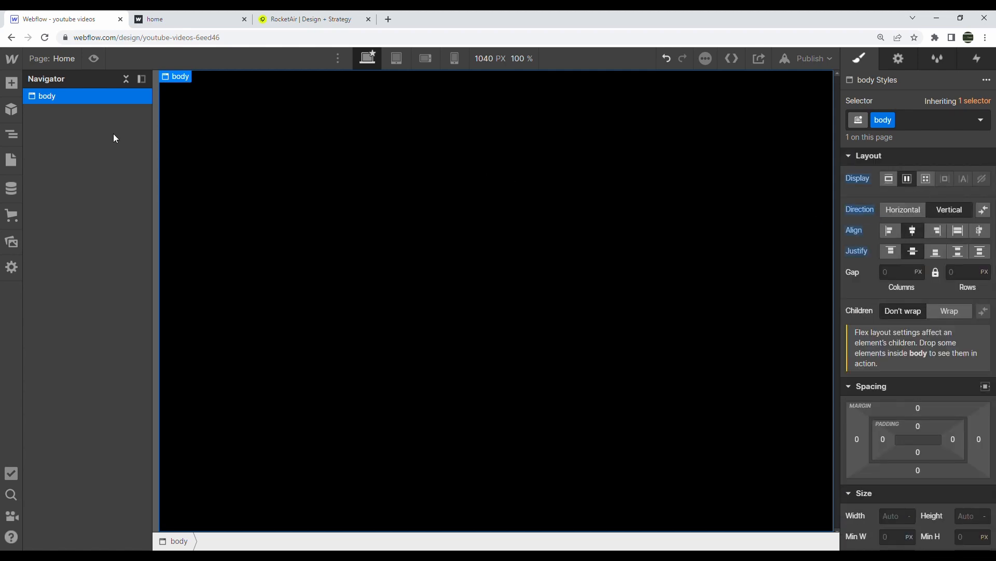
pyautogui.click(11, 83)
# Place a List on the page and give it the class 'list'
pyautogui.moveTo(94, 321); pyautogui.dragTo(661, 200)
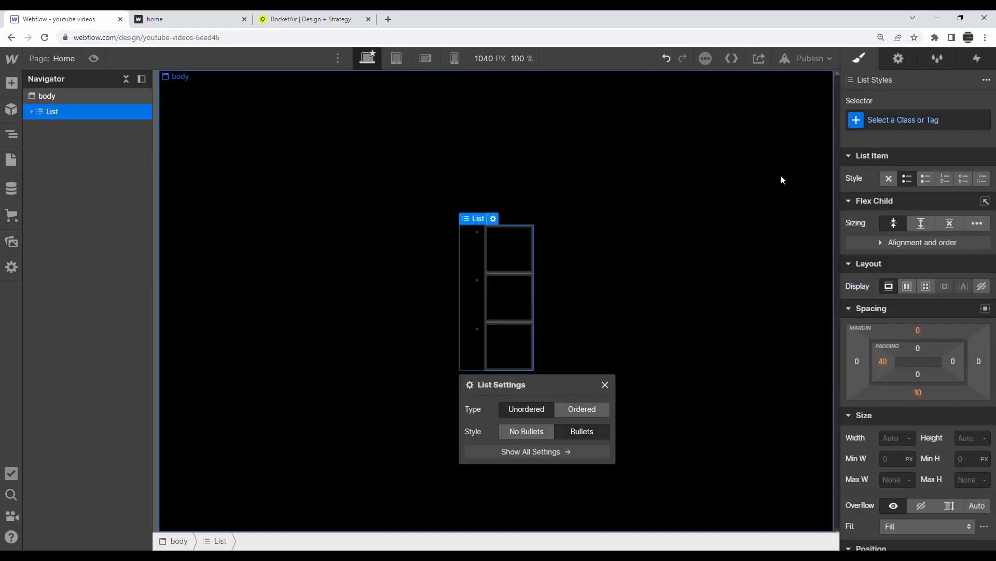
pyautogui.click(891, 121)
pyautogui.write('list')
pyautogui.press('Return')
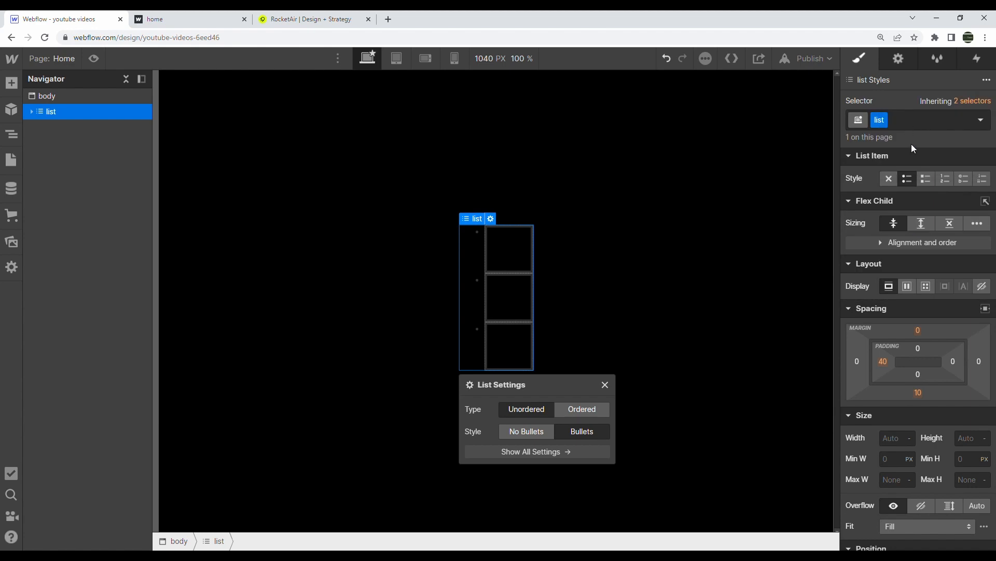
pyautogui.click(234, 21)
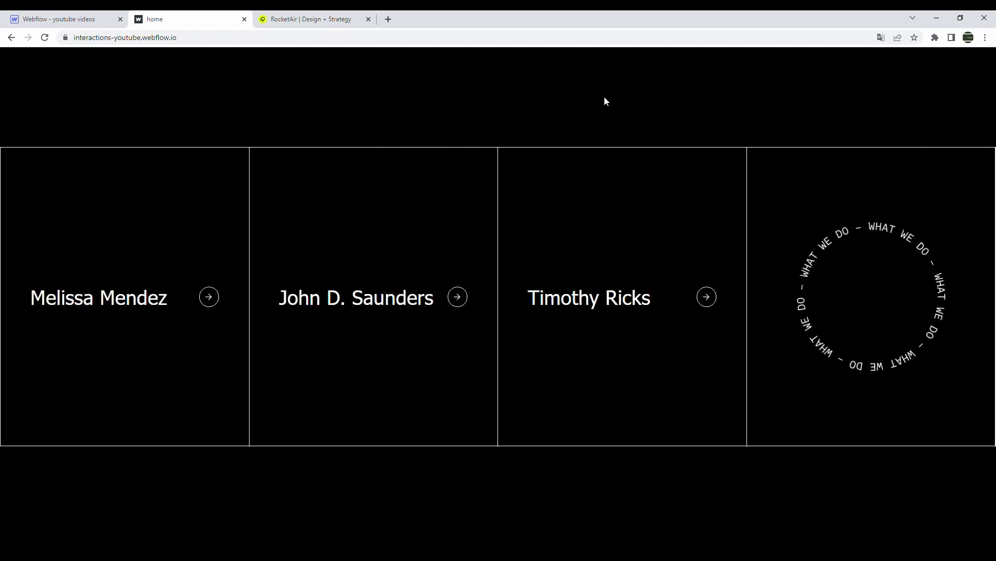
pyautogui.click(119, 16)
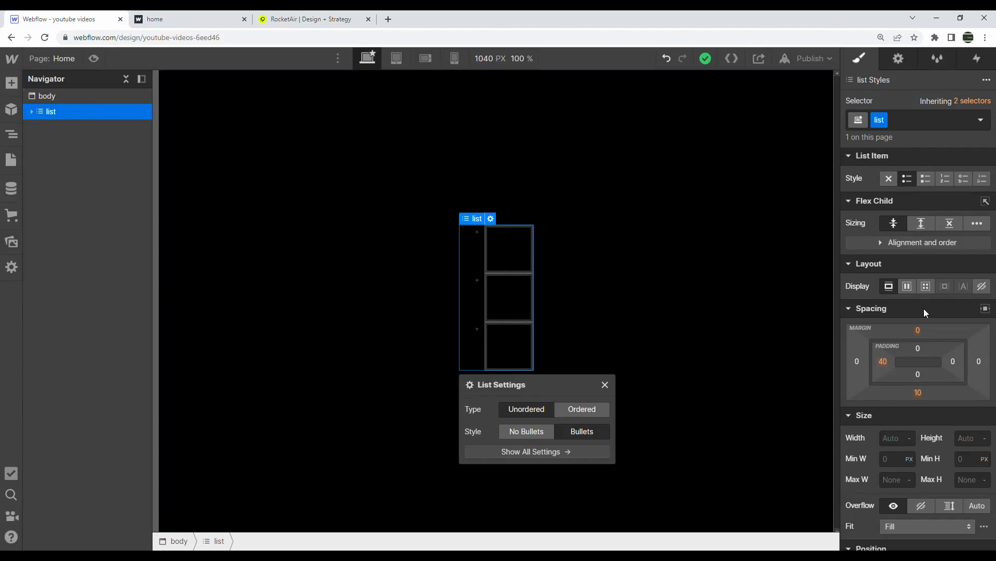
# Set the list's left padding to 0 and its list style to none
pyautogui.click(884, 359)
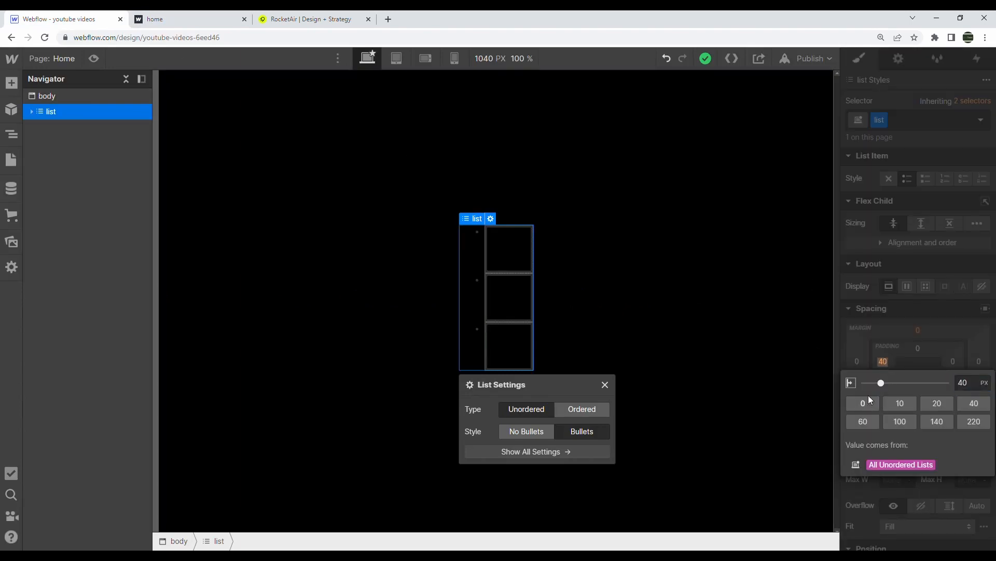
pyautogui.click(868, 401)
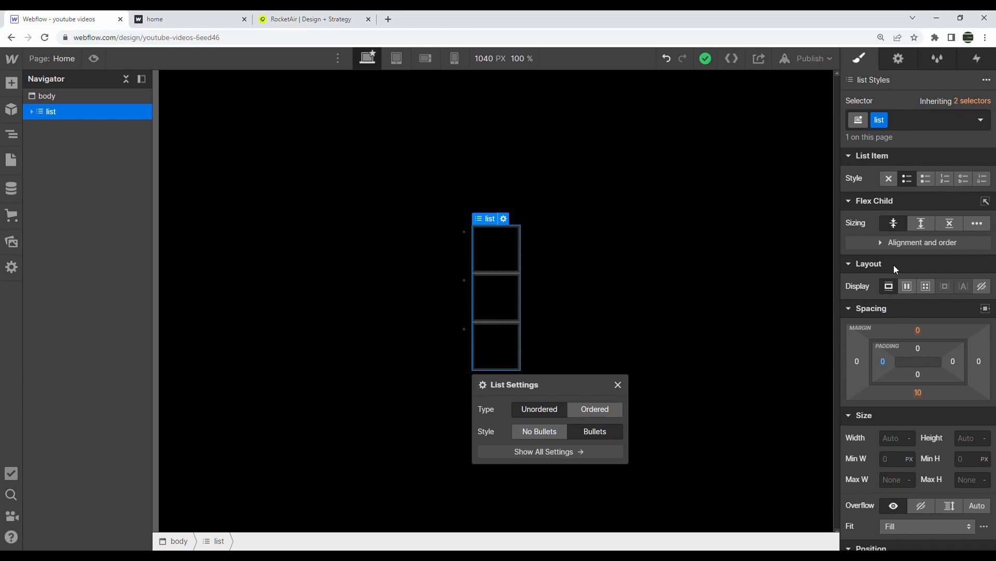
pyautogui.click(889, 181)
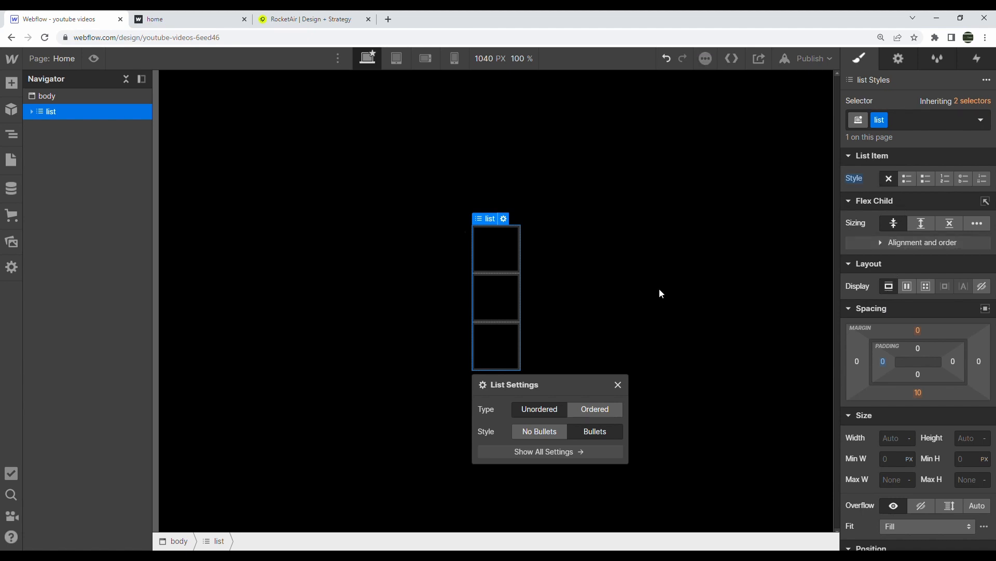
pyautogui.click(618, 385)
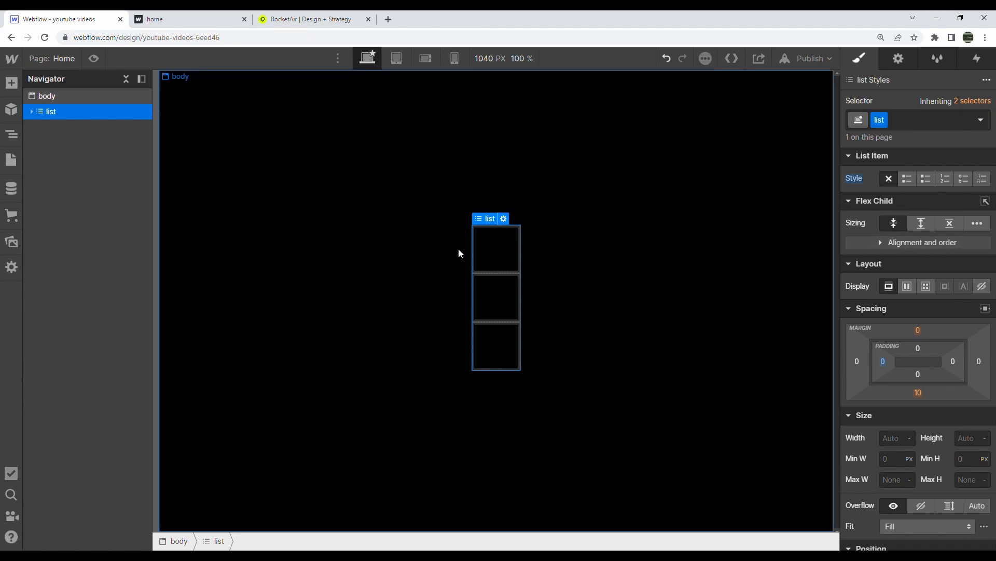
# Delete two list items in the Navigator, leaving a single item
pyautogui.click(30, 113)
pyautogui.click(48, 124)
pyautogui.press('Delete')
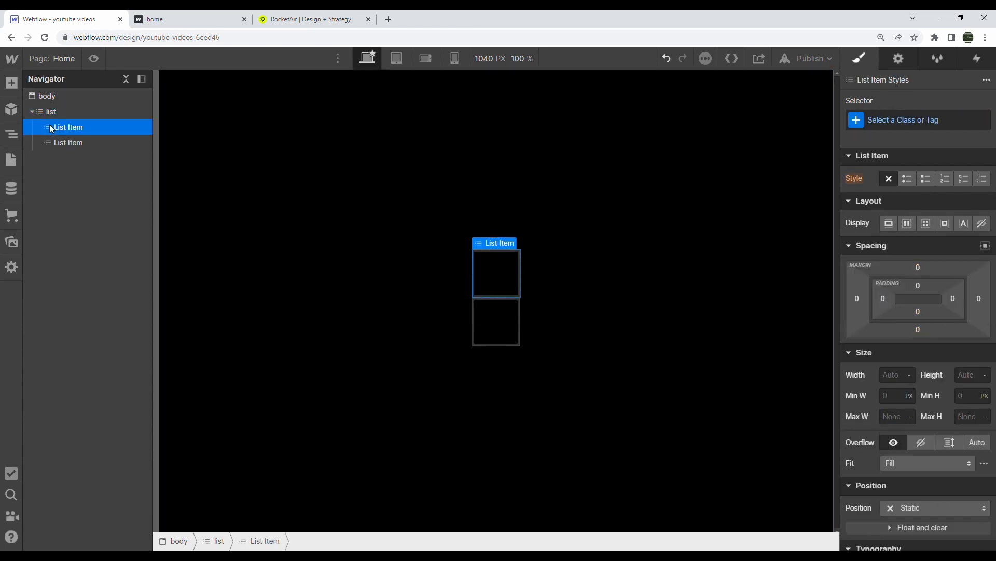
pyautogui.press('Delete')
pyautogui.click(50, 111)
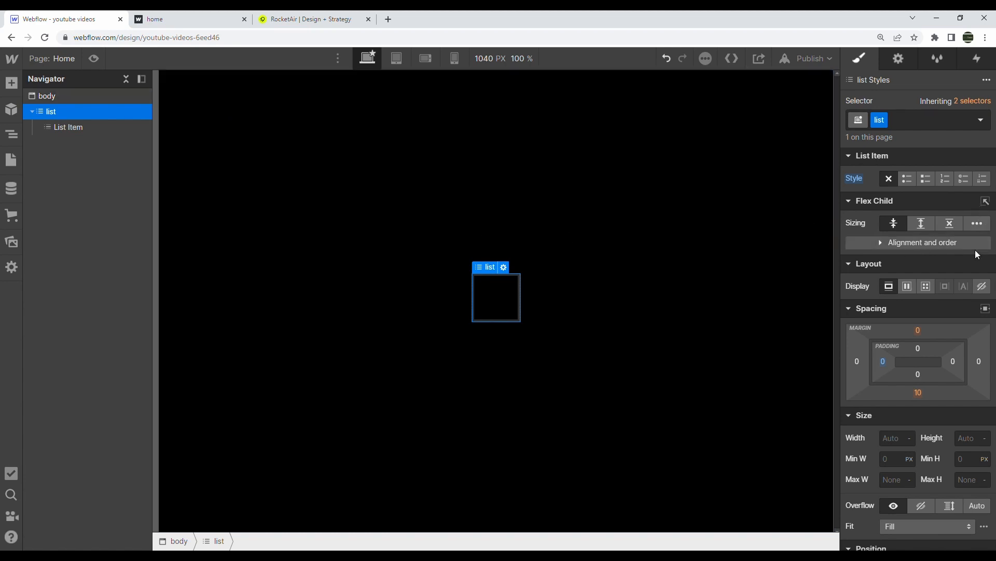
# Make the list a grid with gap 0, four 1fr columns and one row
pyautogui.click(923, 289)
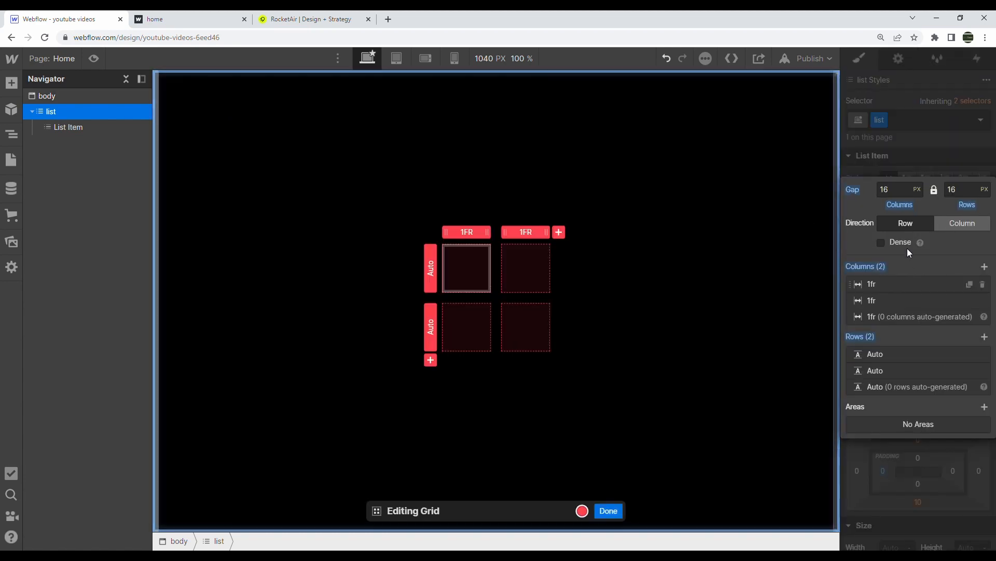
pyautogui.click(903, 194)
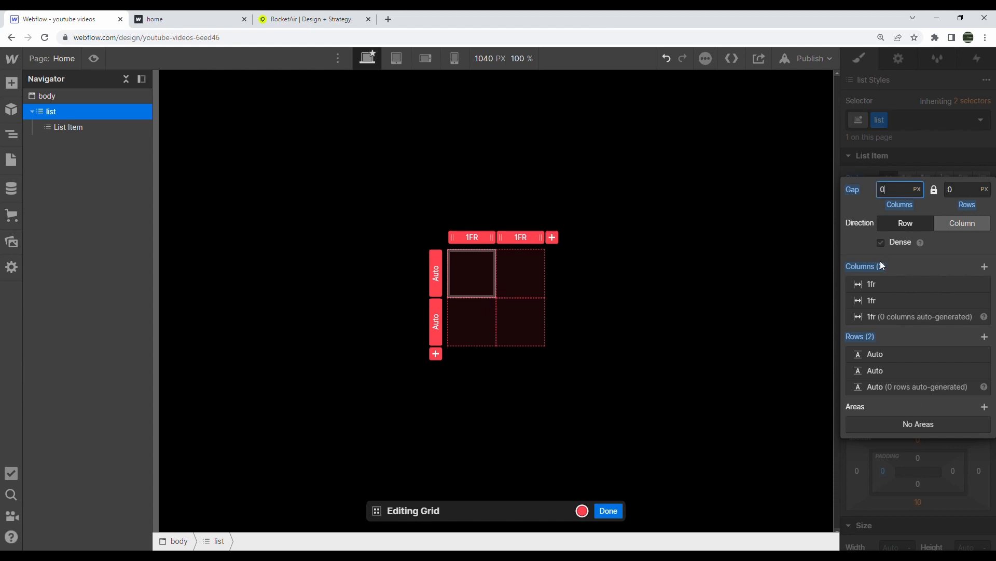
pyautogui.click(969, 300)
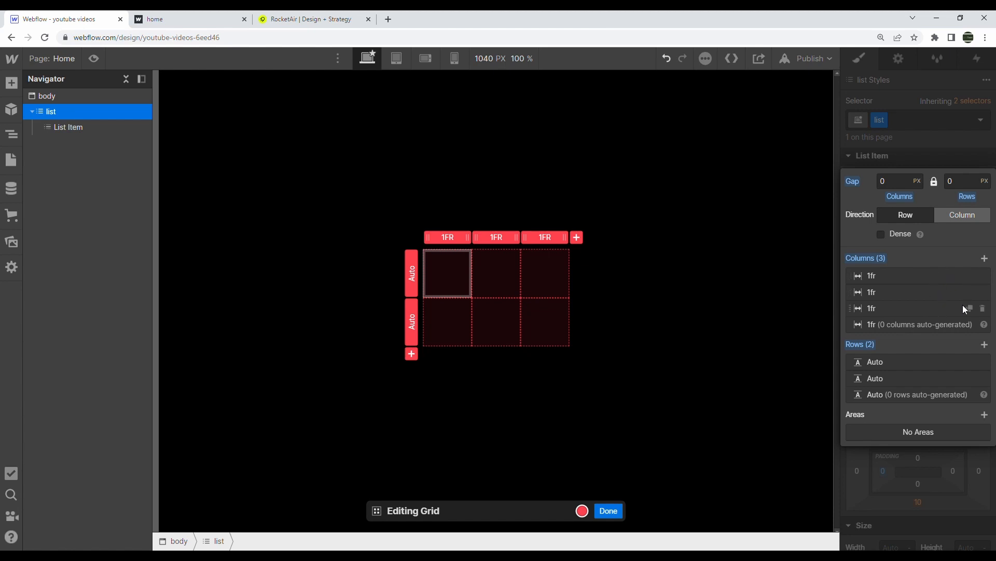
pyautogui.click(969, 308)
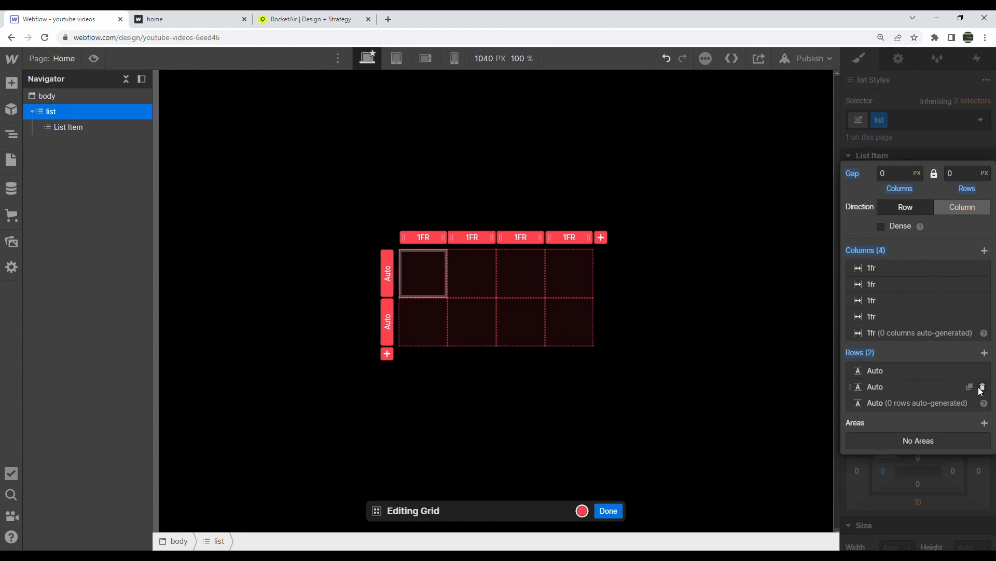
pyautogui.click(981, 389)
pyautogui.click(956, 448)
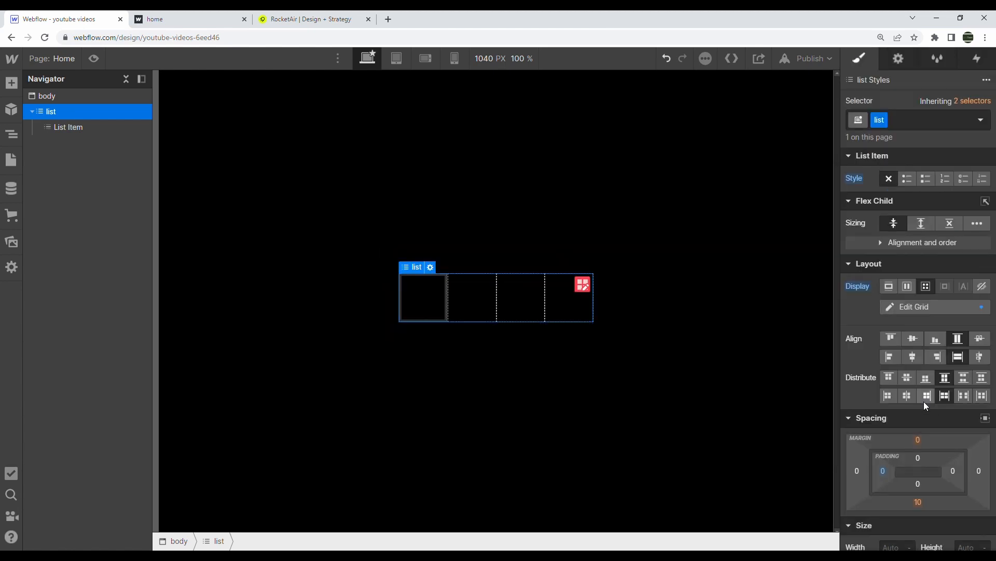
# Size the list grid to 100% width and 30vw height
pyautogui.scroll(-5, 892, 499)
pyautogui.click(893, 291)
pyautogui.write('100%')
pyautogui.press('Tab')
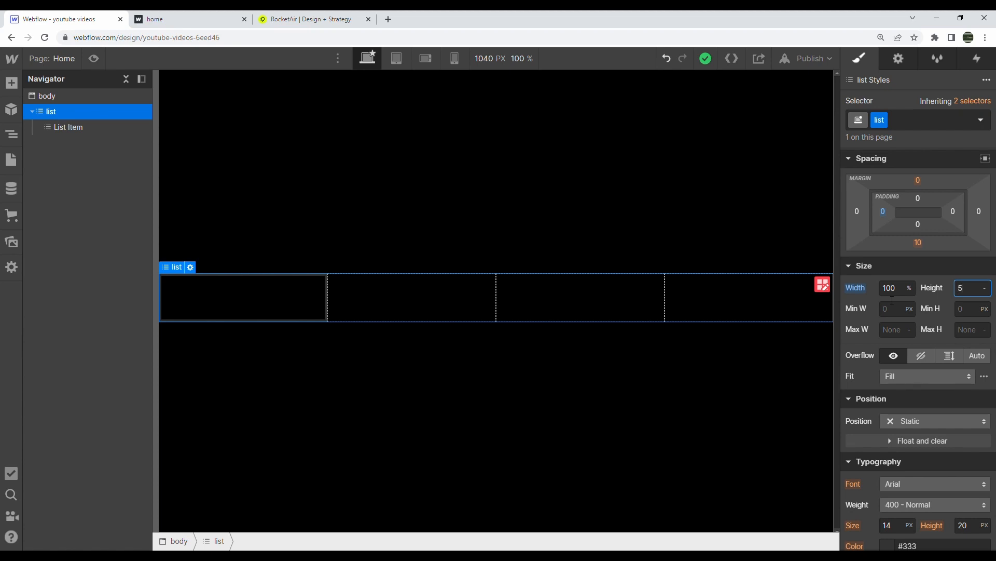
pyautogui.write('50vw')
pyautogui.press('Return')
pyautogui.write('30')
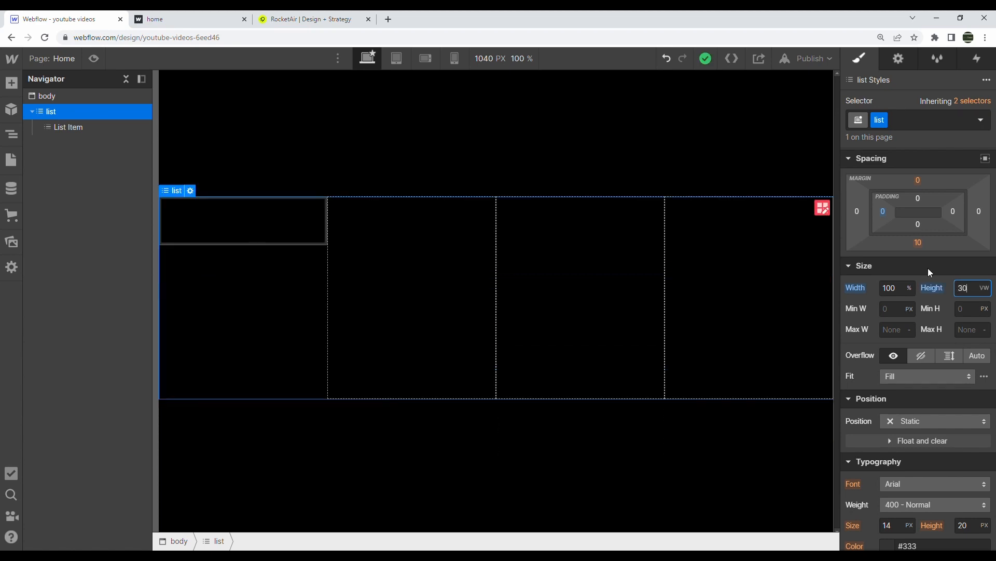
# Give the list grid a solid 0.2px white border
pyautogui.scroll(-10, 928, 268)
pyautogui.scroll(2, 928, 268)
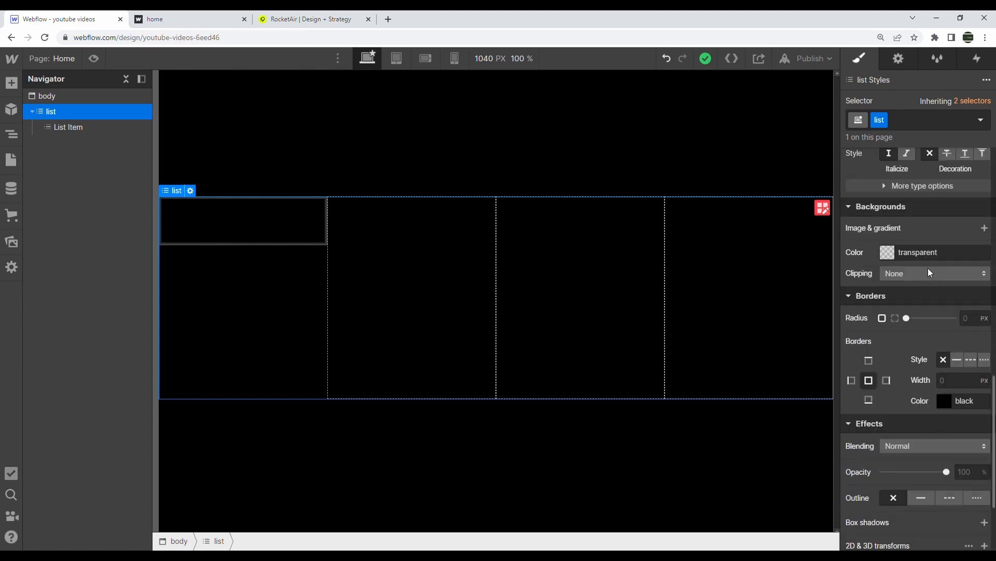
pyautogui.click(967, 386)
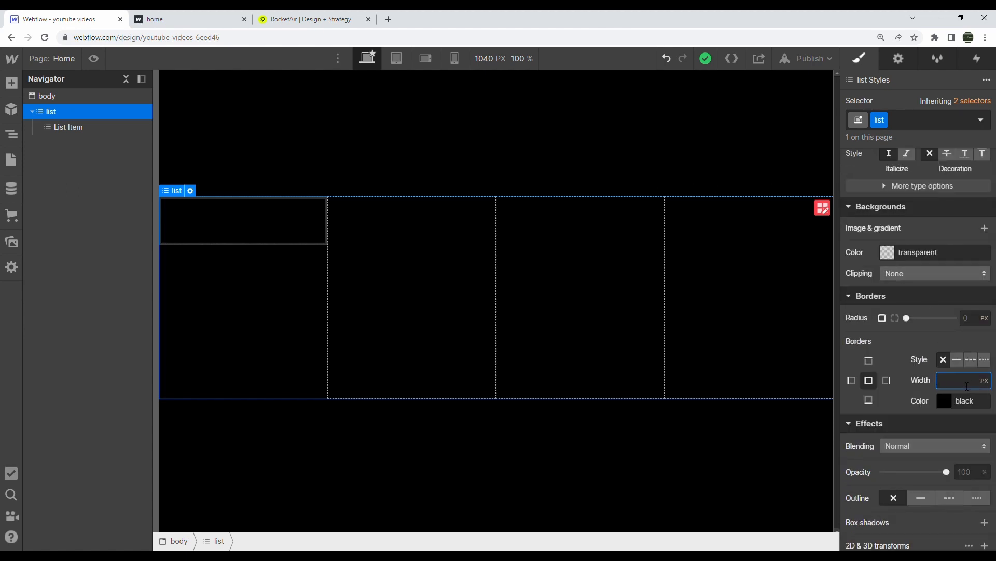
pyautogui.write('.2px')
pyautogui.press('Return')
pyautogui.click(945, 401)
pyautogui.moveTo(891, 271); pyautogui.dragTo(847, 193)
pyautogui.click(750, 158)
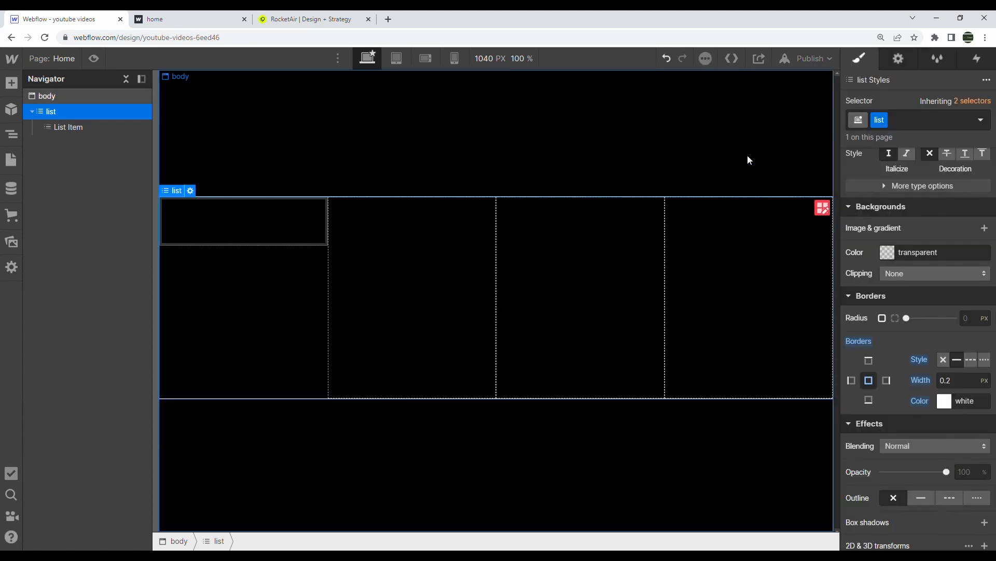
pyautogui.click(761, 160)
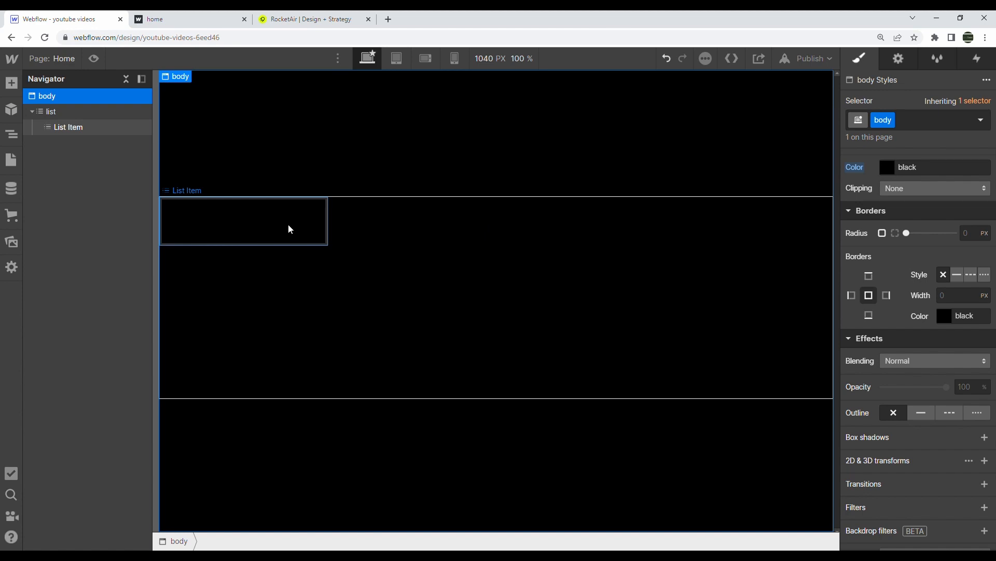
# Give the list item the class 'list-item' and make it fill its cell at 100% width and height
pyautogui.click(55, 123)
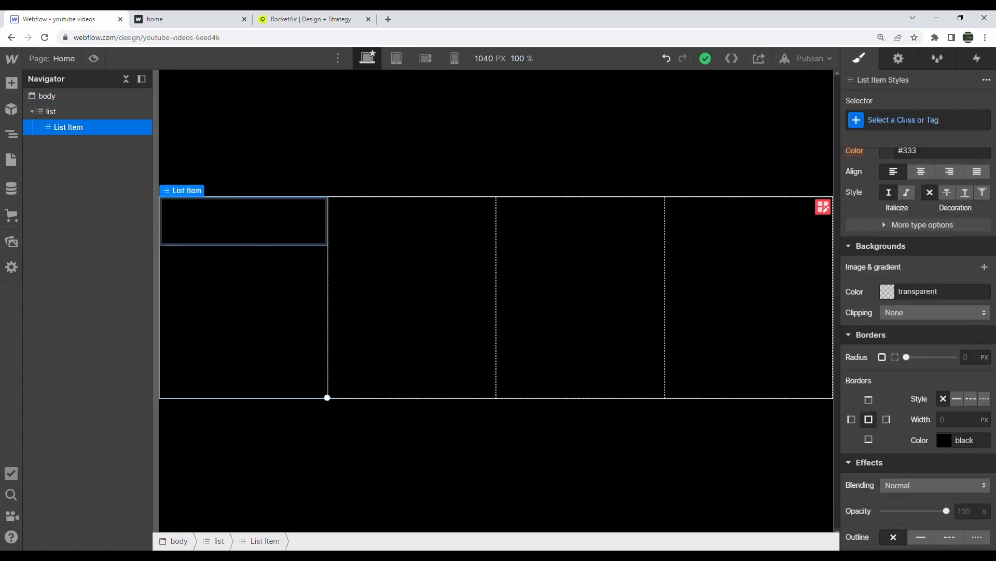
pyautogui.click(906, 120)
pyautogui.write('list-item')
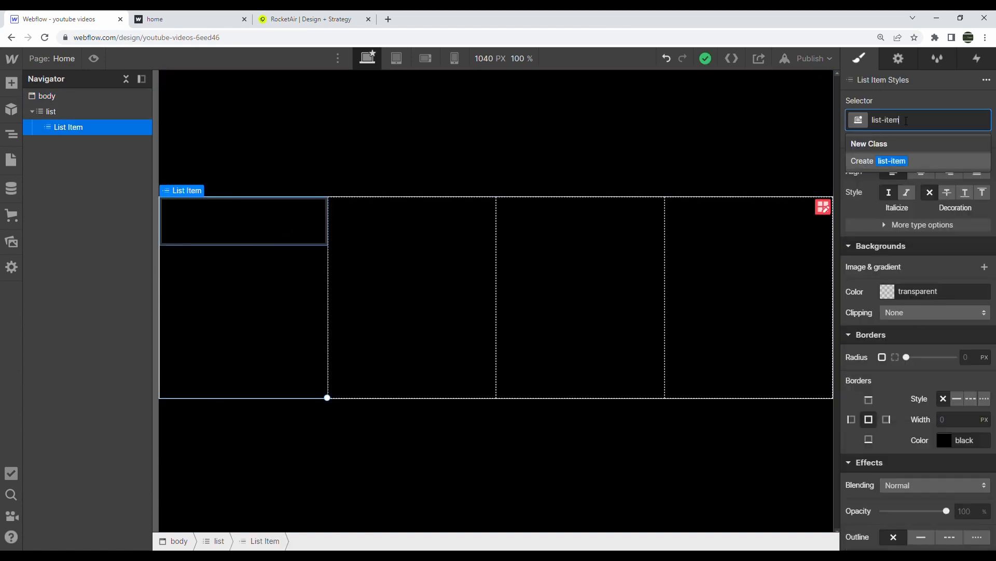
pyautogui.press('Return')
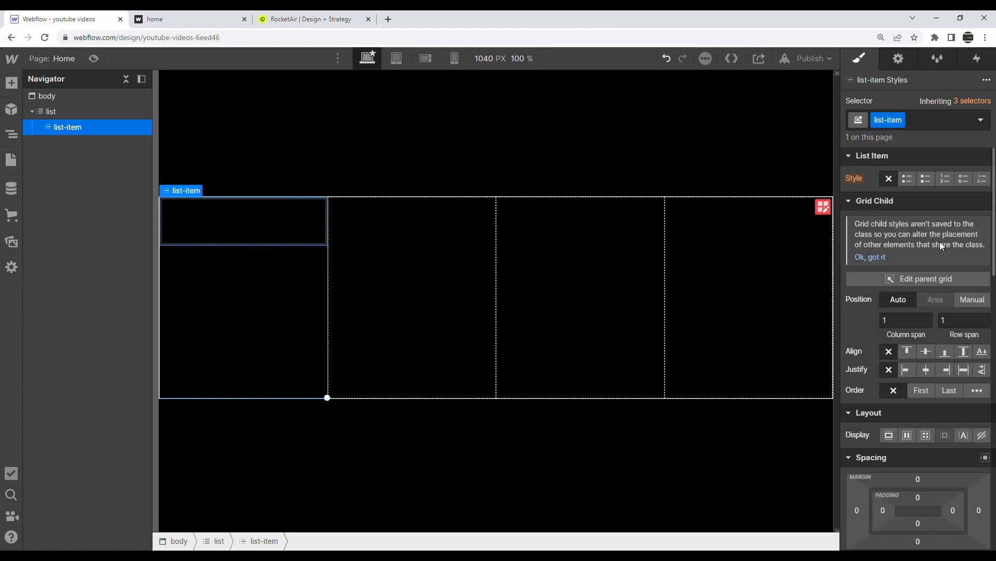
pyautogui.scroll(-4, 883, 460)
pyautogui.click(895, 394)
pyautogui.write('100%')
pyautogui.press('Tab')
pyautogui.write('100%')
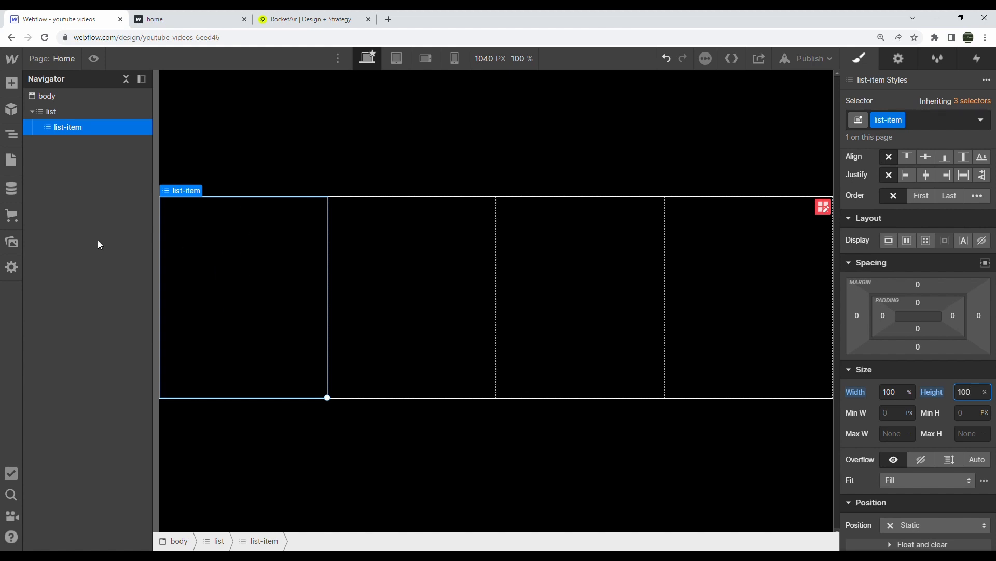
pyautogui.hotkey('alt', 'Tab')
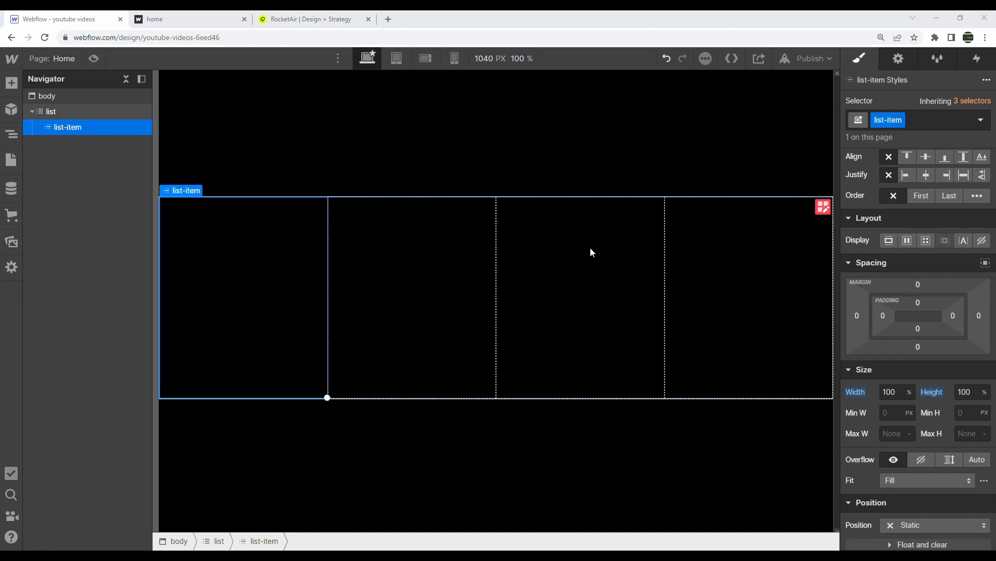
# Add a 0.2px solid white right border to the list item
pyautogui.scroll(-7, 923, 321)
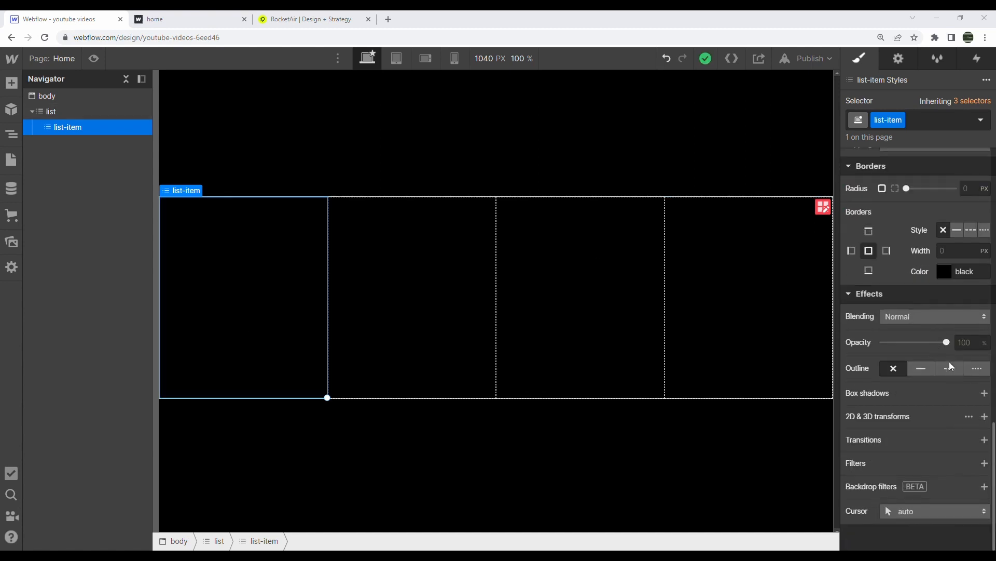
pyautogui.click(887, 251)
pyautogui.click(965, 251)
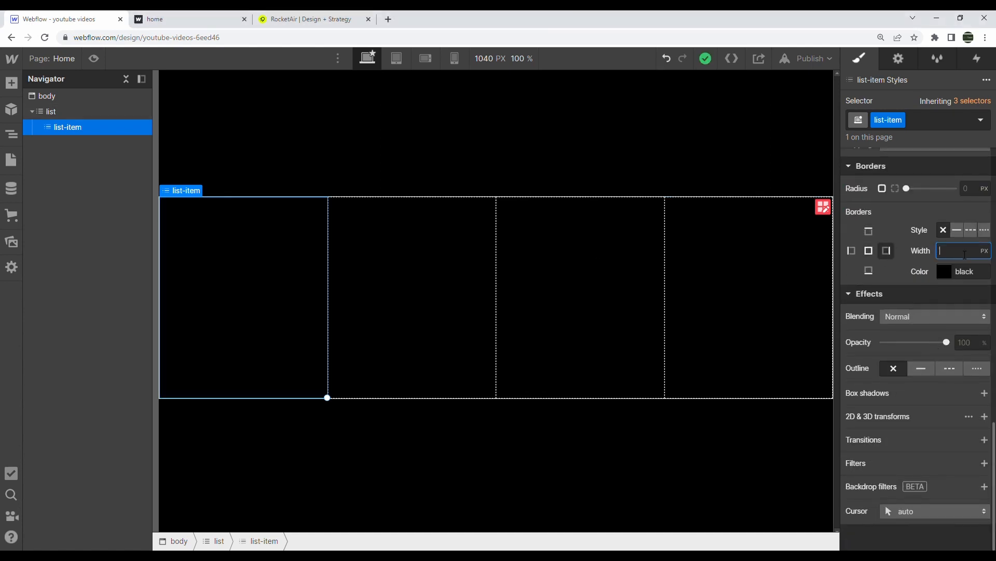
pyautogui.press('Return')
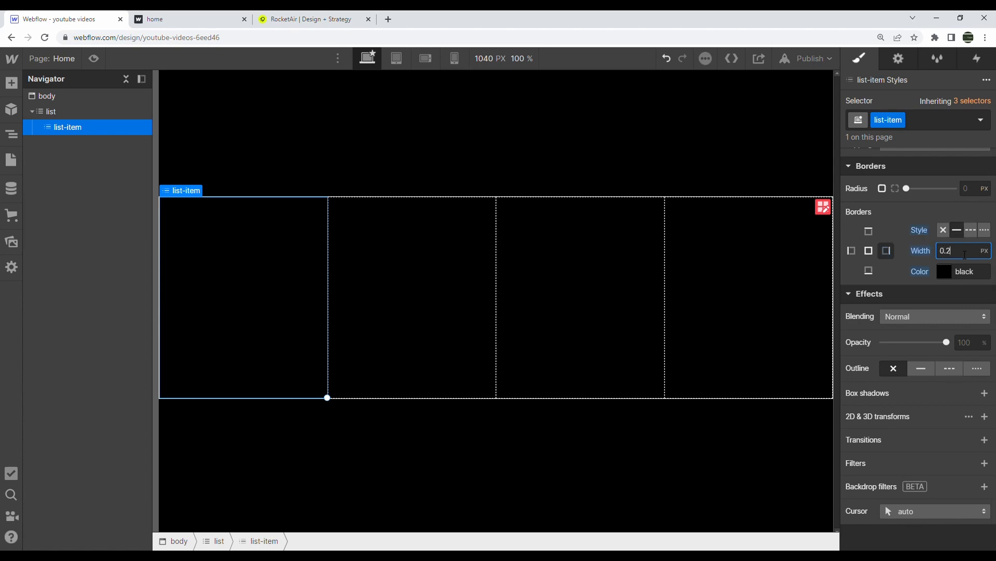
pyautogui.click(948, 270)
pyautogui.moveTo(920, 361); pyautogui.dragTo(794, 233)
pyautogui.click(694, 169)
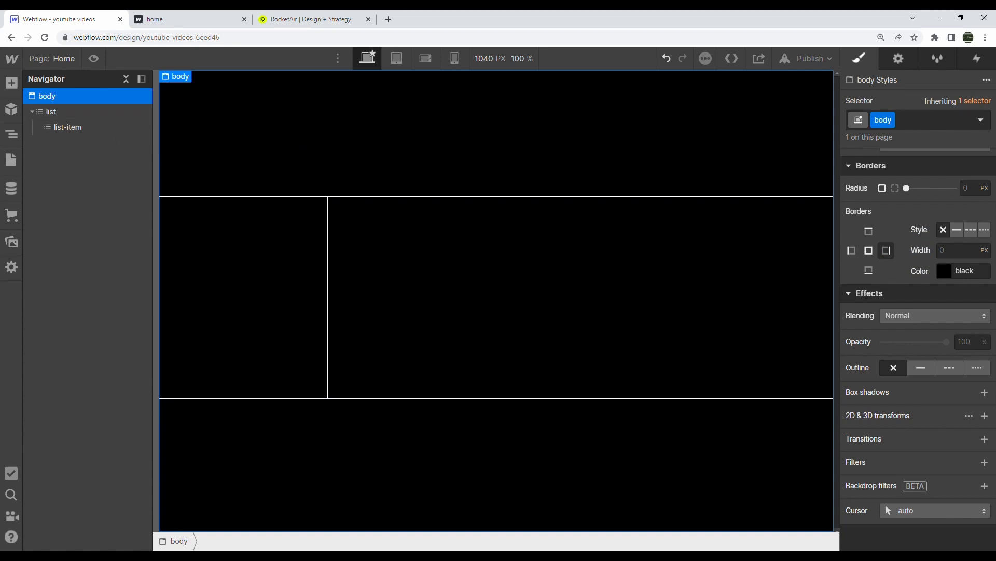
# Set list-item to Display Flex with centre justification, comparing against the published site
pyautogui.scroll(13, 905, 240)
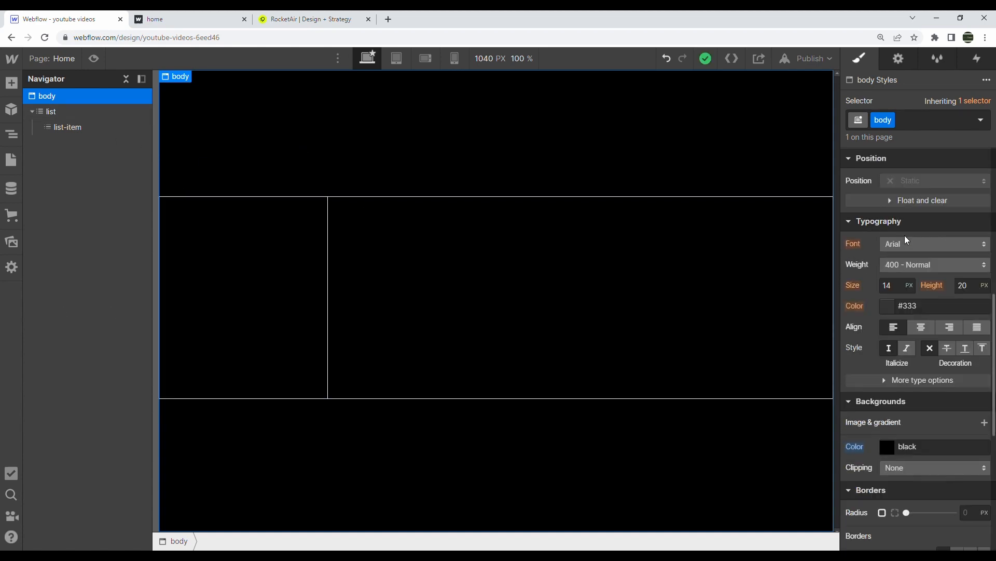
pyautogui.click(114, 127)
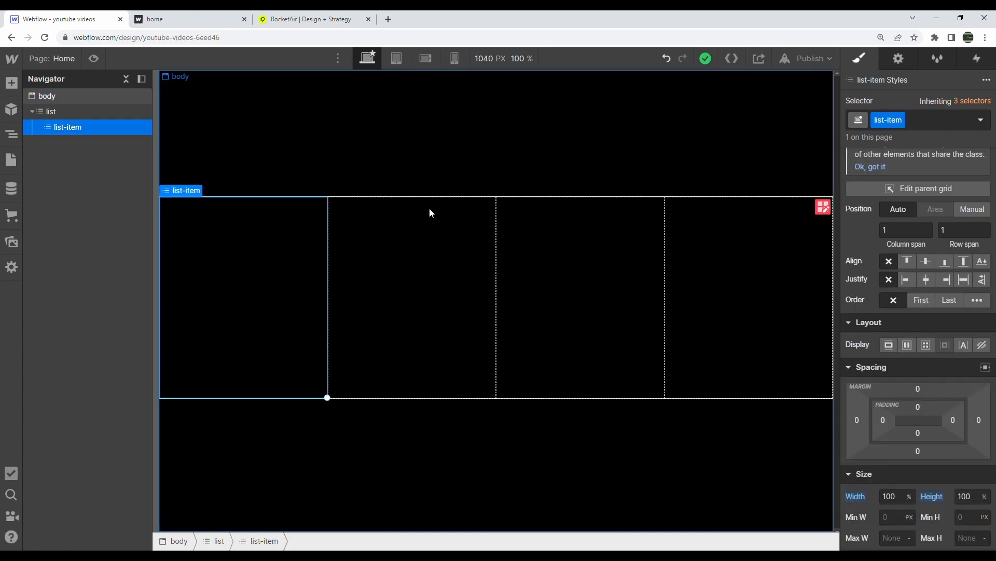
pyautogui.click(906, 348)
pyautogui.click(918, 417)
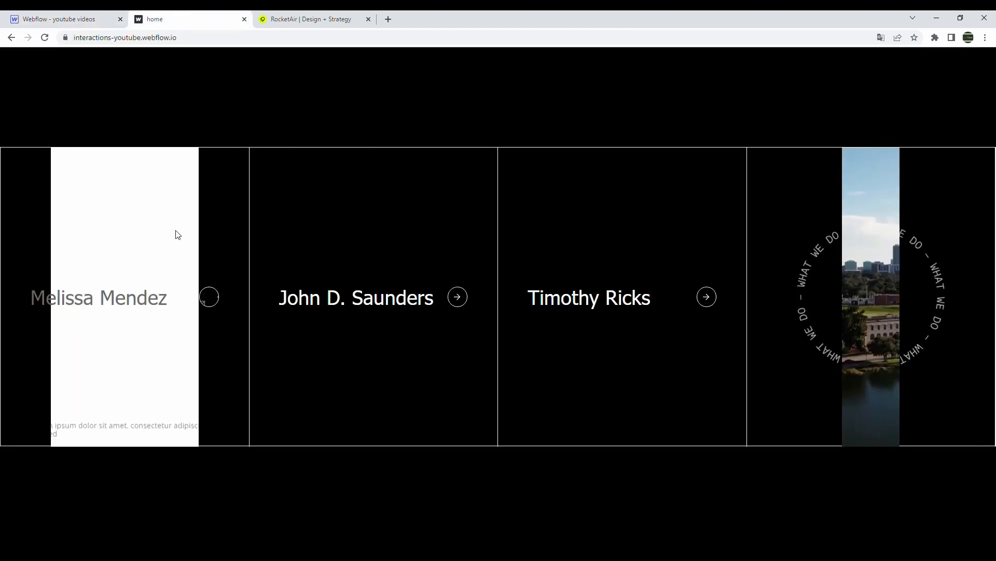
pyautogui.click(173, 20)
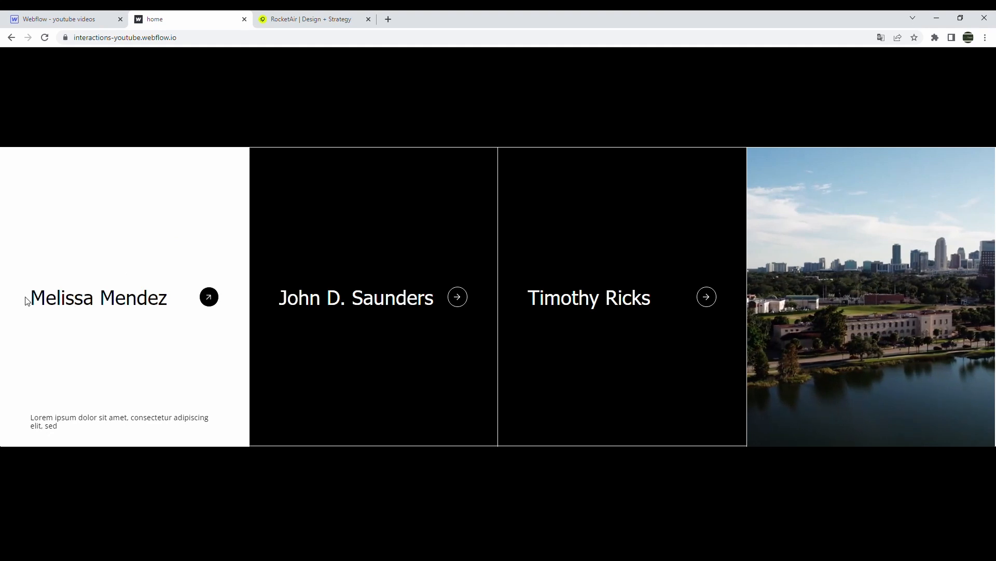
pyautogui.moveTo(29, 297); pyautogui.dragTo(221, 290)
pyautogui.click(169, 211)
pyautogui.click(82, 16)
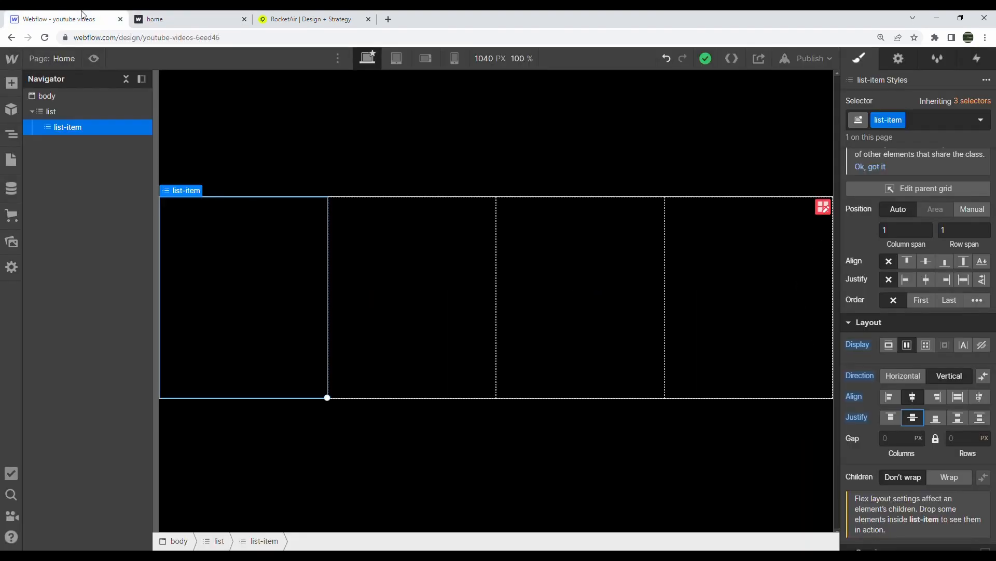
# Add a Div Block inside the first card and start naming its class list-item-title-wrapper
pyautogui.click(17, 86)
pyautogui.moveTo(60, 331); pyautogui.dragTo(231, 265)
pyautogui.click(912, 127)
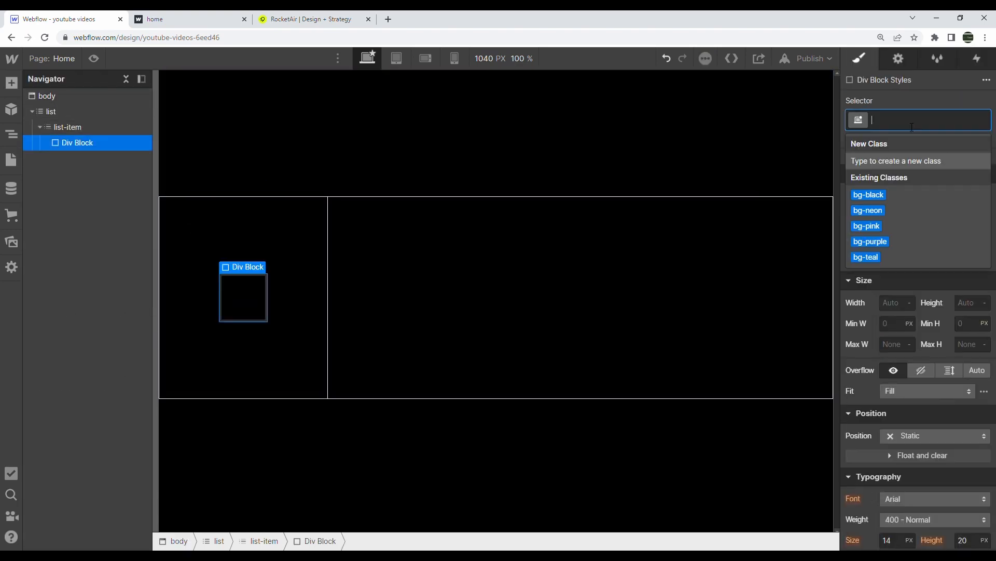
pyautogui.write('list-item-ttiel-wra')
pyautogui.press('BackSpace')
pyautogui.press('BackSpace')
pyautogui.press('BackSpace')
pyautogui.press('BackSpace')
pyautogui.press('BackSpace')
pyautogui.press('BackSpace')
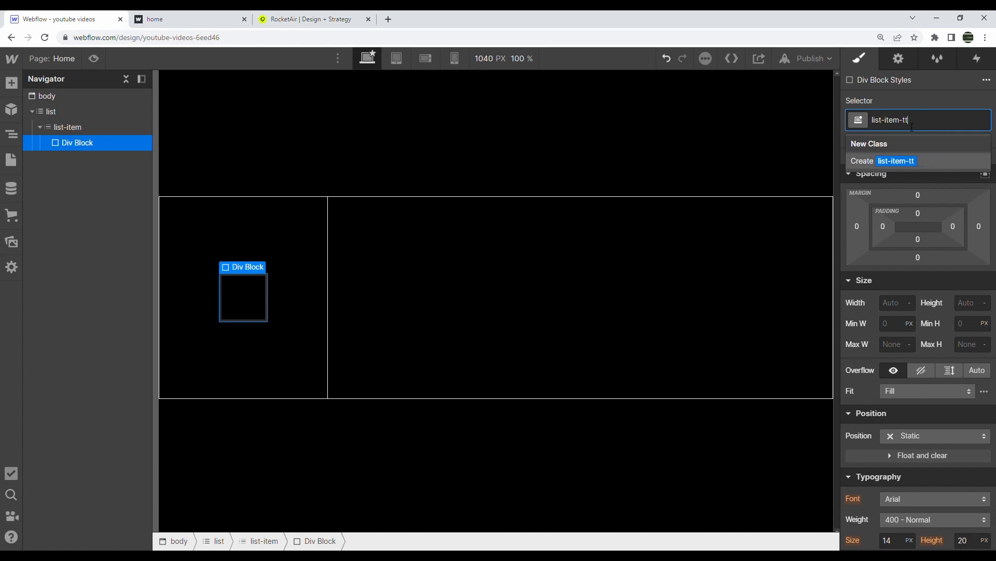
# Finish applying the list-item-title-wrapper class to the div, checking the published site
pyautogui.write('itle-wrapper')
pyautogui.press('Return')
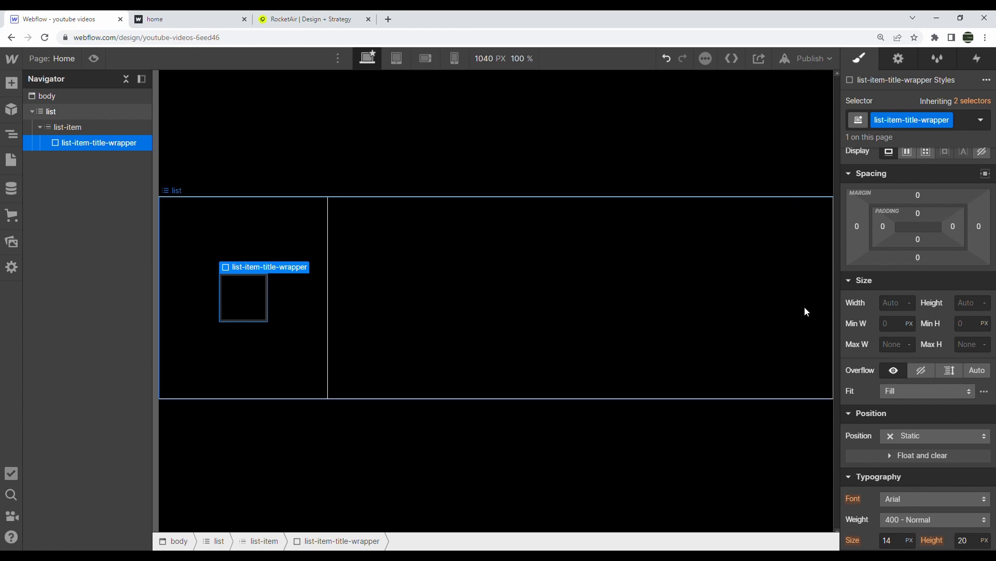
pyautogui.hotkey('ctrl', 'Tab')
pyautogui.moveTo(116, 304); pyautogui.dragTo(137, 299)
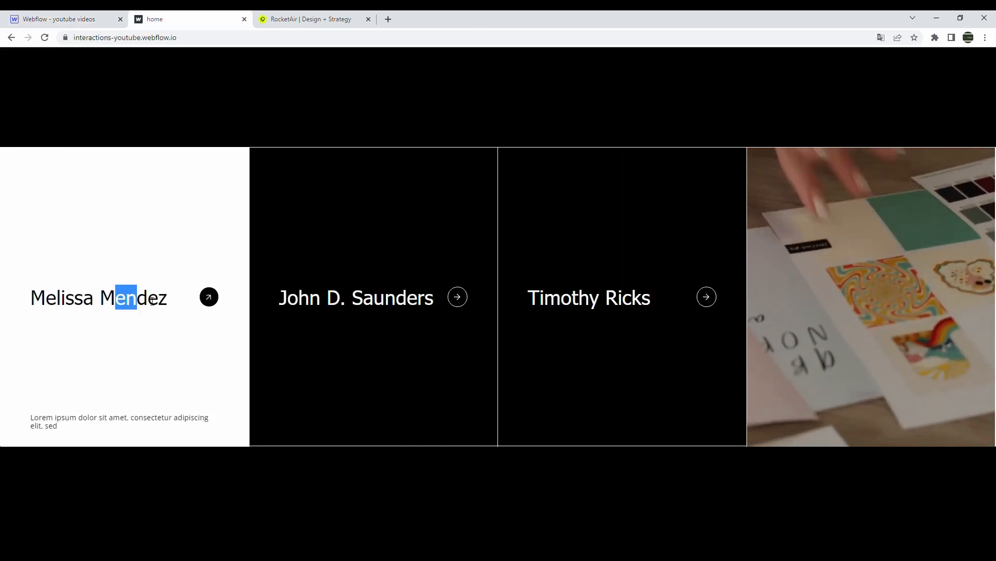
pyautogui.click(137, 299)
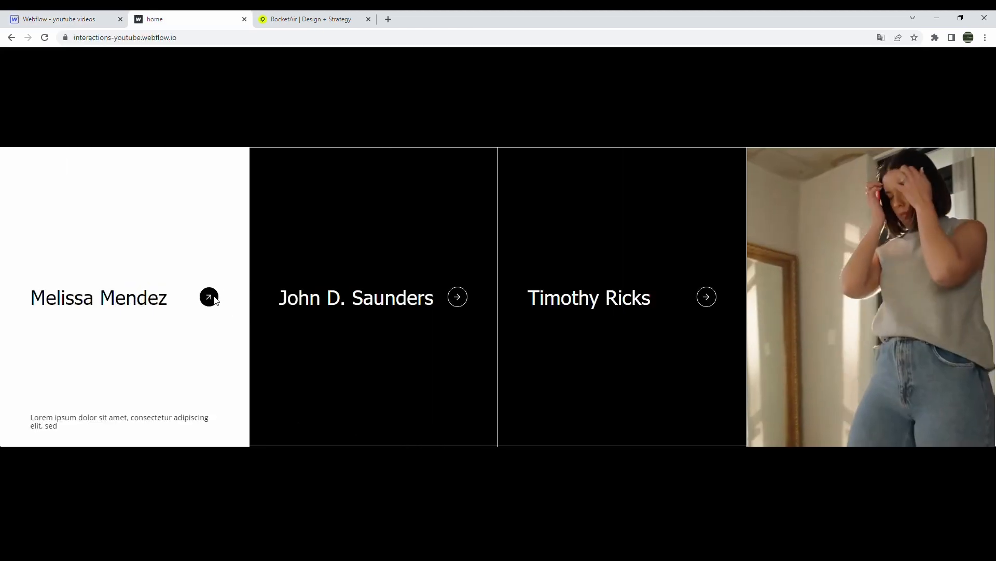
pyautogui.hotkey('ctrl', 'shift', 'Tab')
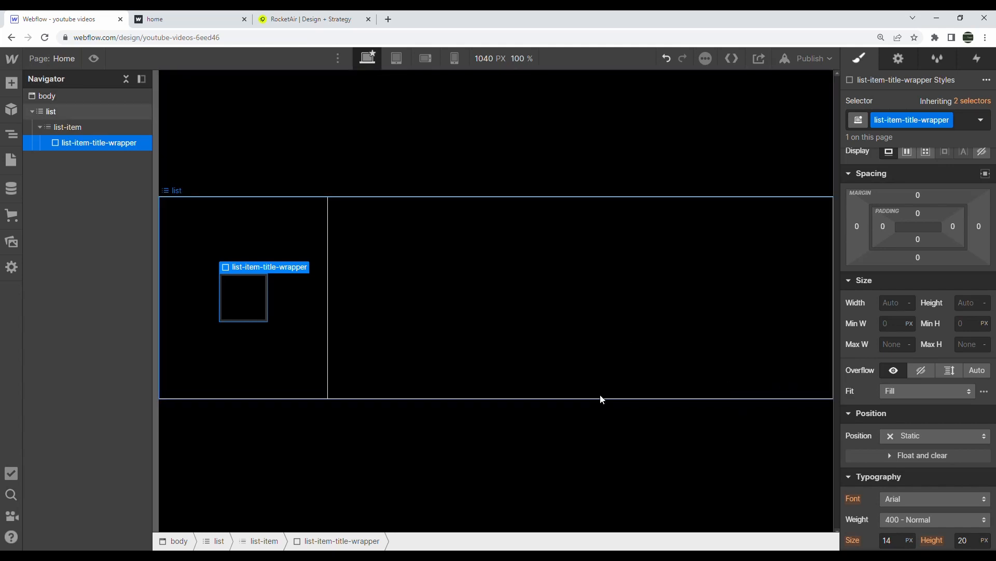
# Give the wrapper 100% width and 3vw left and right padding, then add a Heading inside it
pyautogui.click(891, 306)
pyautogui.write('100%')
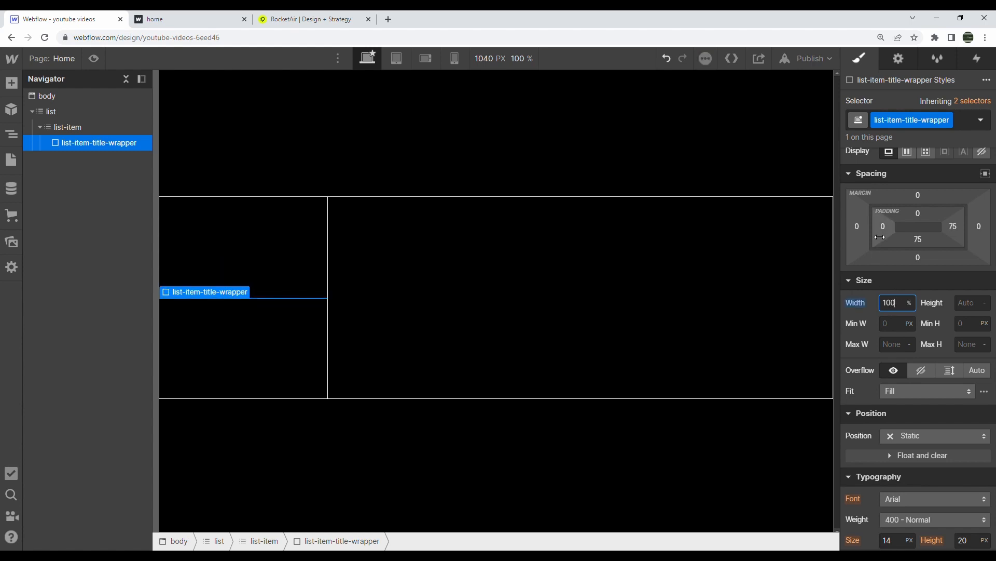
pyautogui.click(881, 225)
pyautogui.write('3vw')
pyautogui.press('Return')
pyautogui.click(953, 227)
pyautogui.write('3vw')
pyautogui.press('Return')
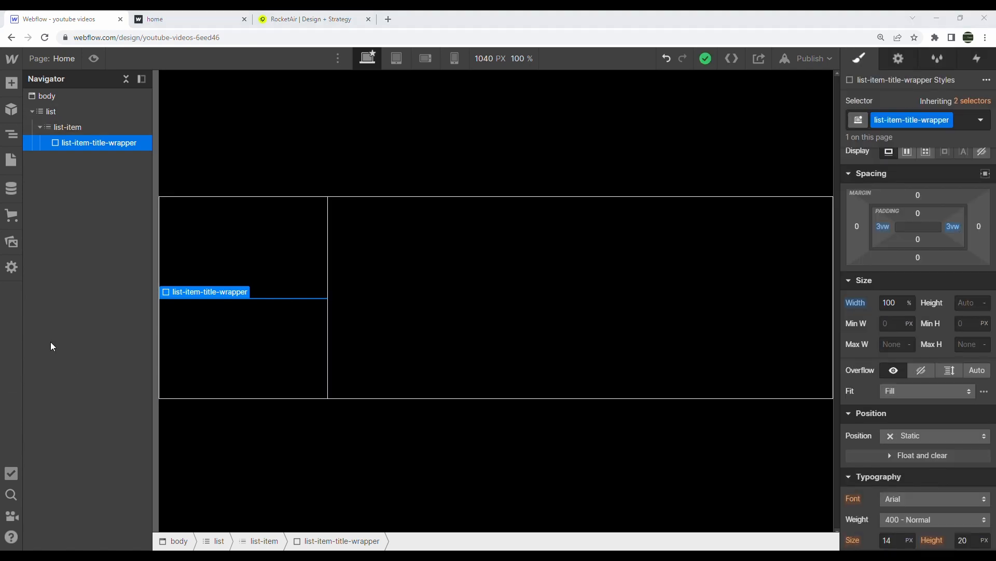
pyautogui.click(11, 83)
pyautogui.moveTo(62, 438); pyautogui.dragTo(111, 154)
# Give the heading class list-item-title in white Tahoma at weight 400 (Normal)
pyautogui.click(887, 120)
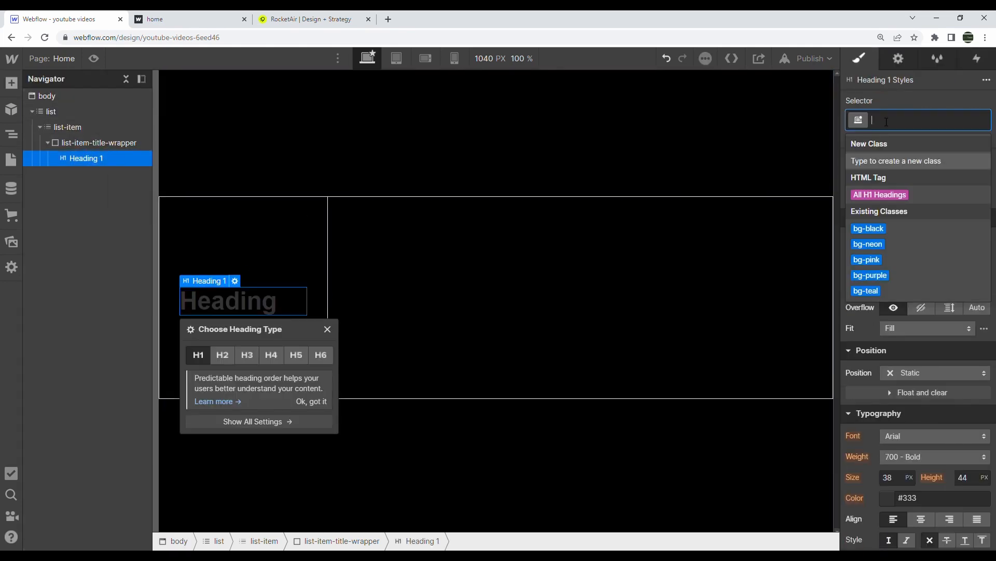
pyautogui.write('list')
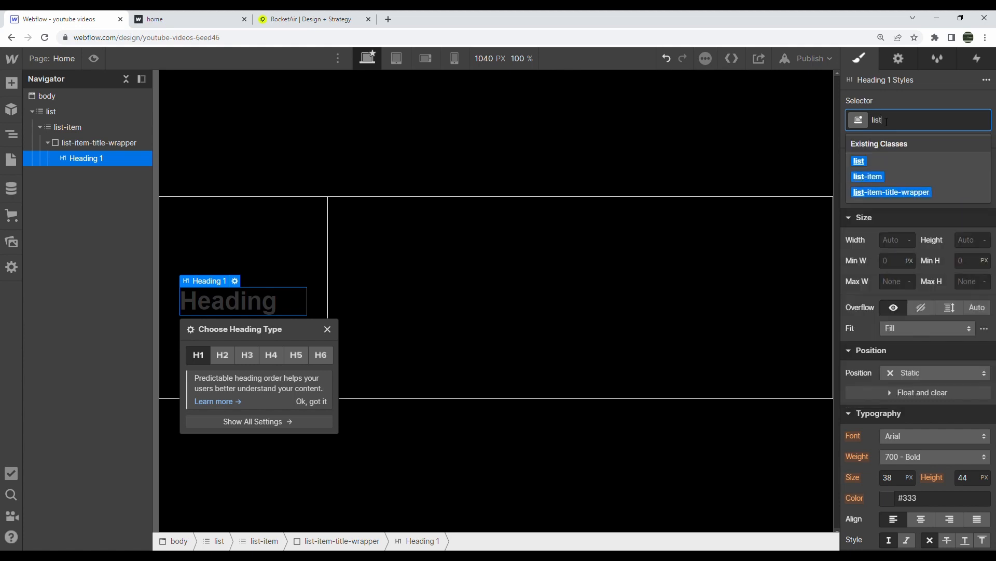
pyautogui.write('-item-title')
pyautogui.press('Return')
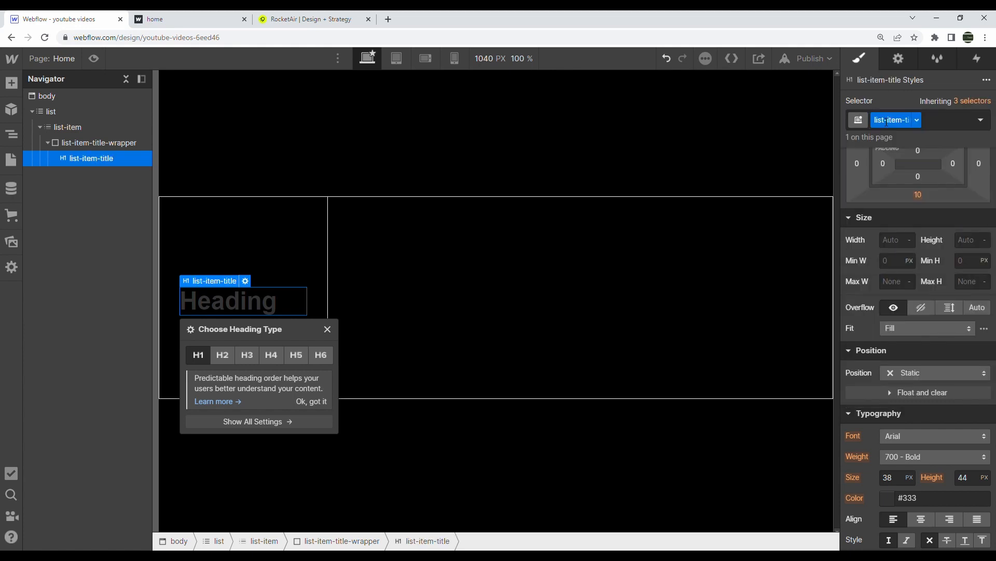
pyautogui.scroll(-3, 880, 296)
pyautogui.click(887, 363)
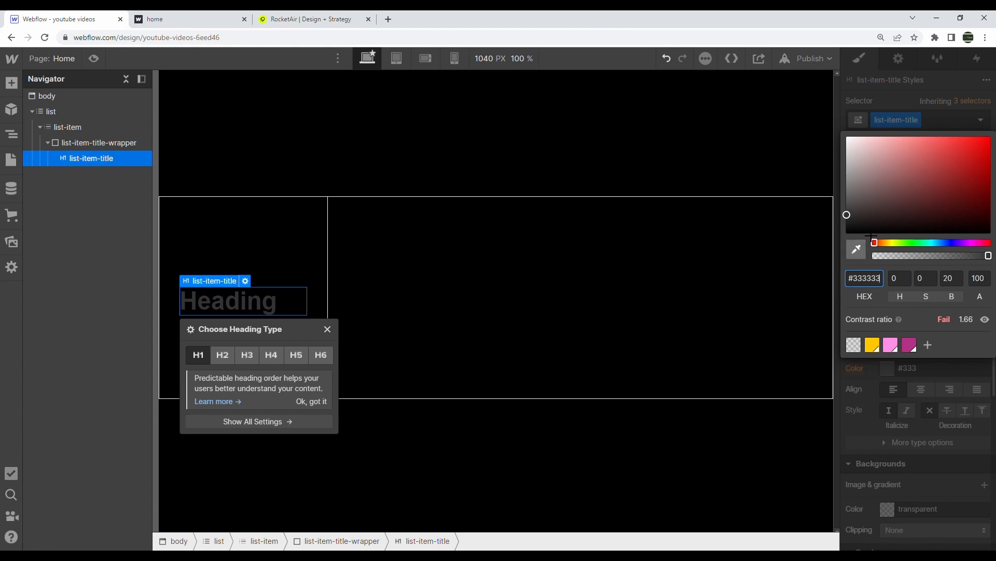
pyautogui.write('white')
pyautogui.click(895, 360)
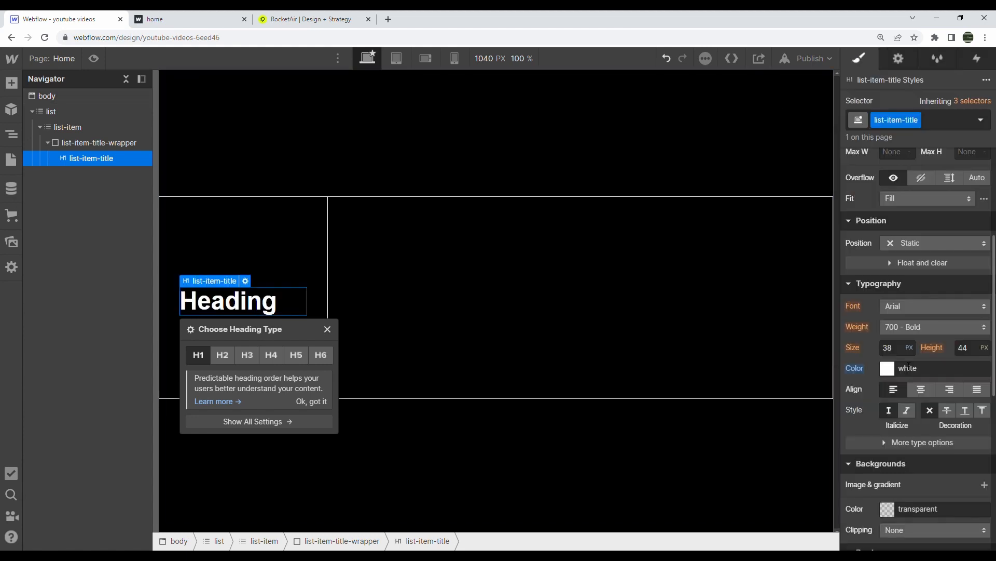
pyautogui.click(902, 309)
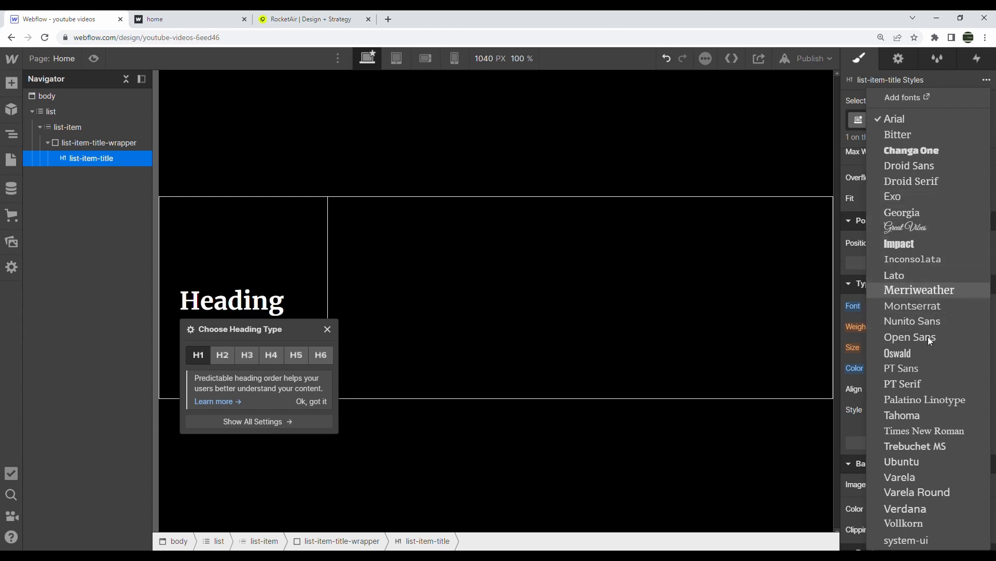
pyautogui.click(919, 416)
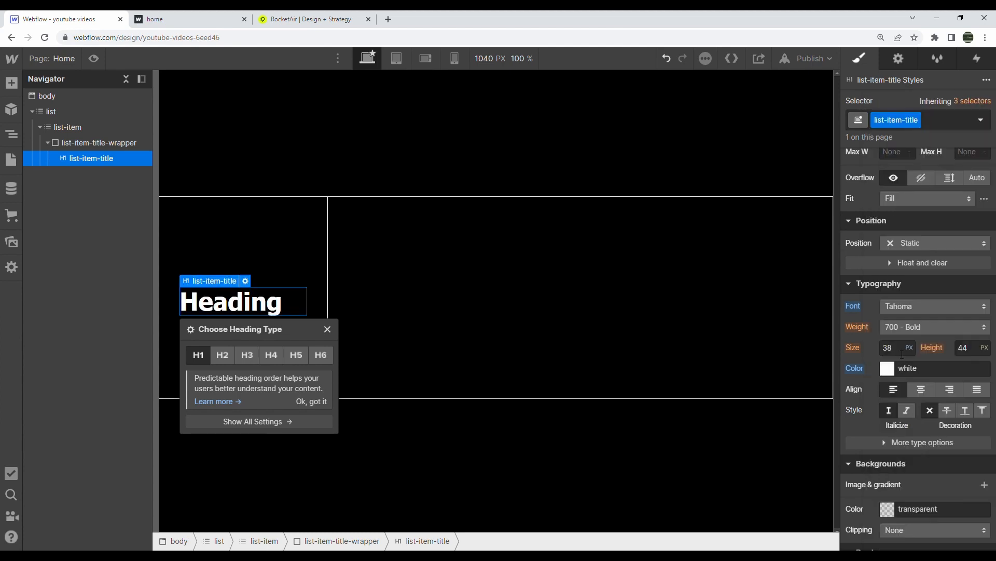
pyautogui.click(900, 330)
pyautogui.click(904, 279)
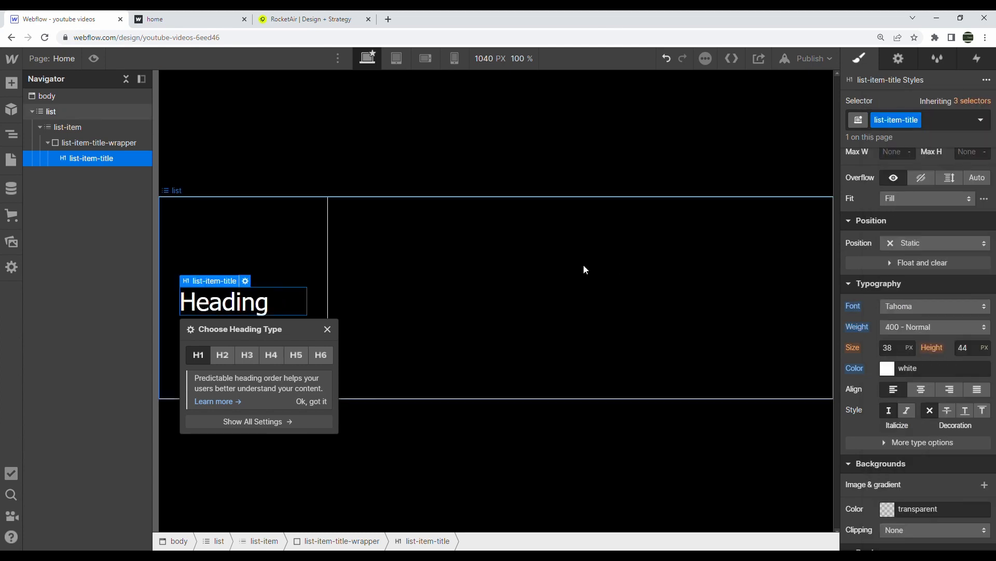
# Enter the person's name as the heading text, with 2vw font size and 2.5vw line height
pyautogui.press('Return')
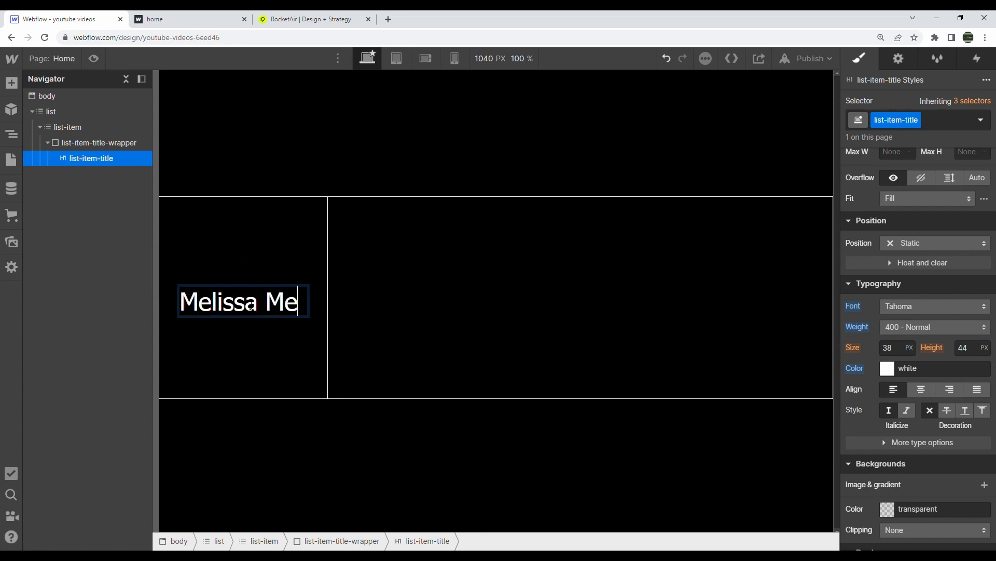
pyautogui.press('Escape')
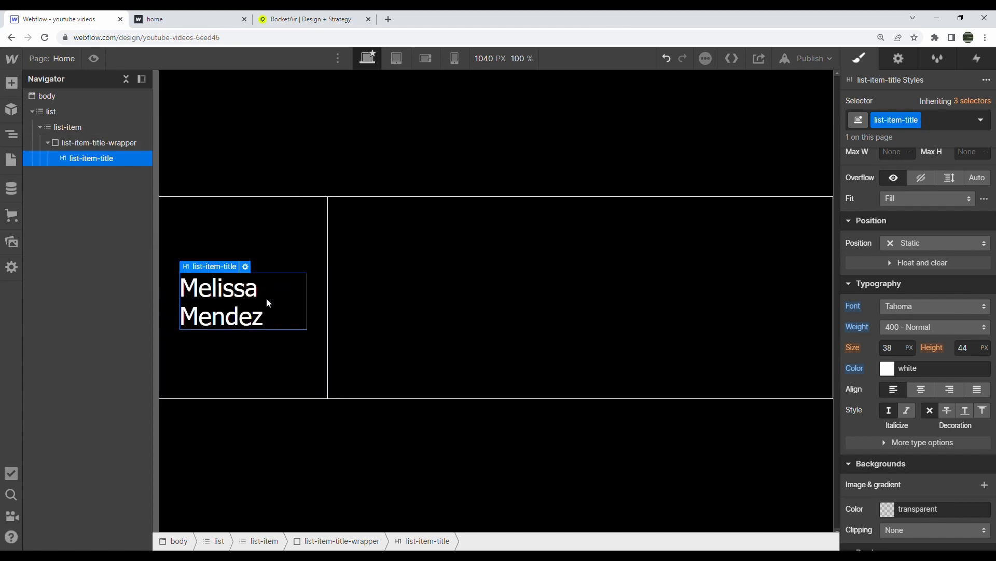
pyautogui.click(891, 349)
pyautogui.write('2vw')
pyautogui.click(967, 348)
pyautogui.write('2vw')
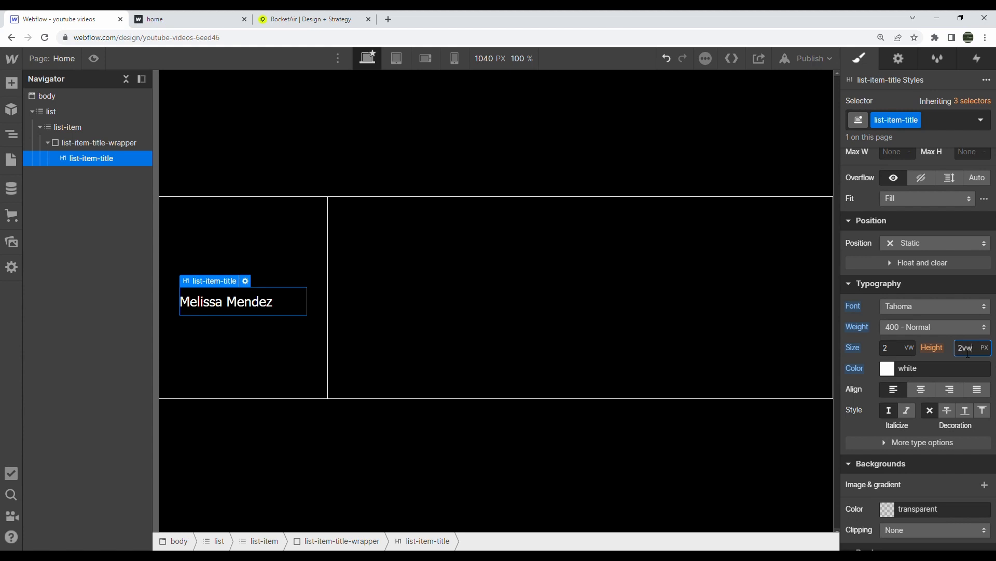
pyautogui.write('.5vw')
pyautogui.press('Return')
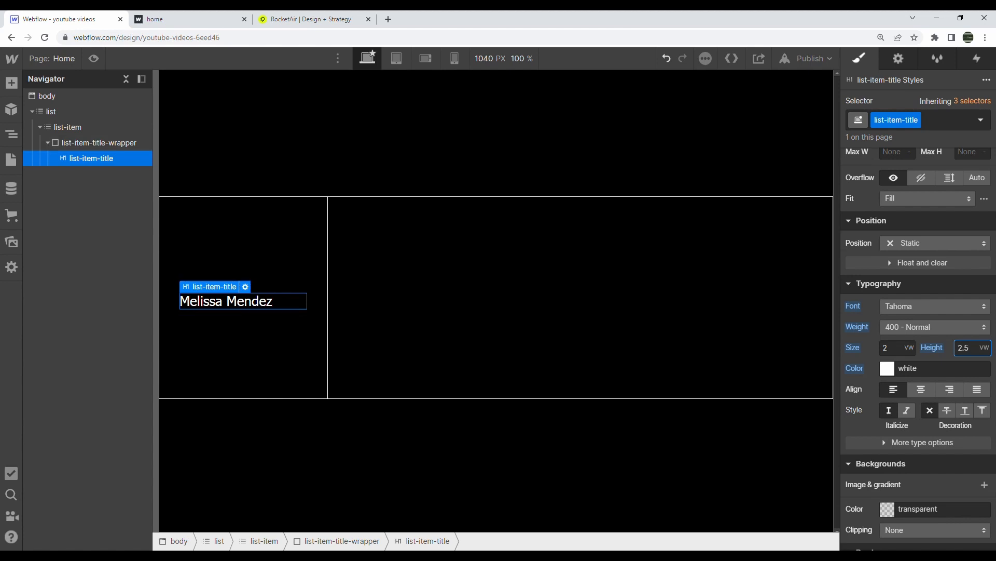
pyautogui.hotkey('alt', 'Tab')
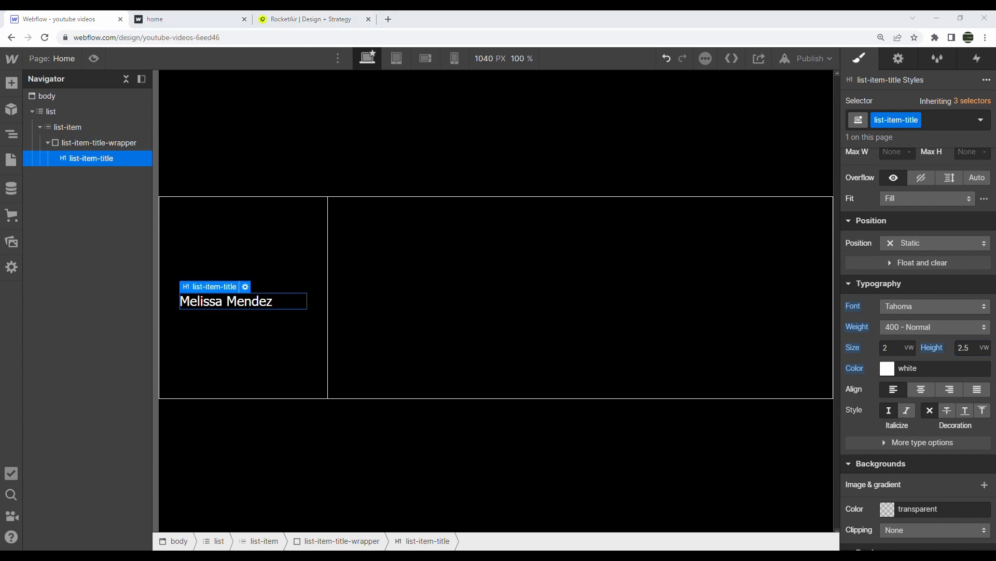
# Add a div below the card title with the class list-item-arrow-wrapper
pyautogui.click(11, 83)
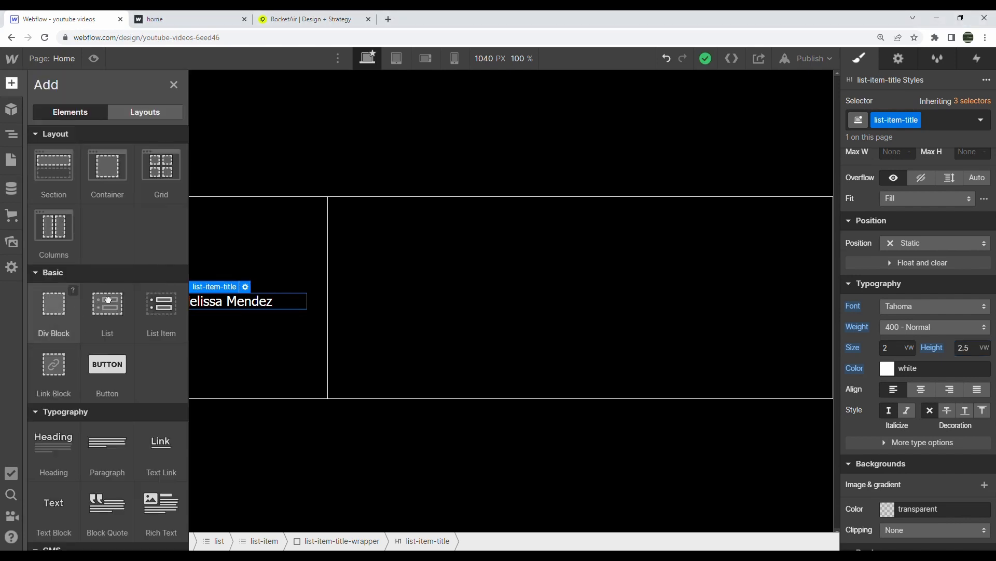
pyautogui.moveTo(52, 304); pyautogui.dragTo(114, 175)
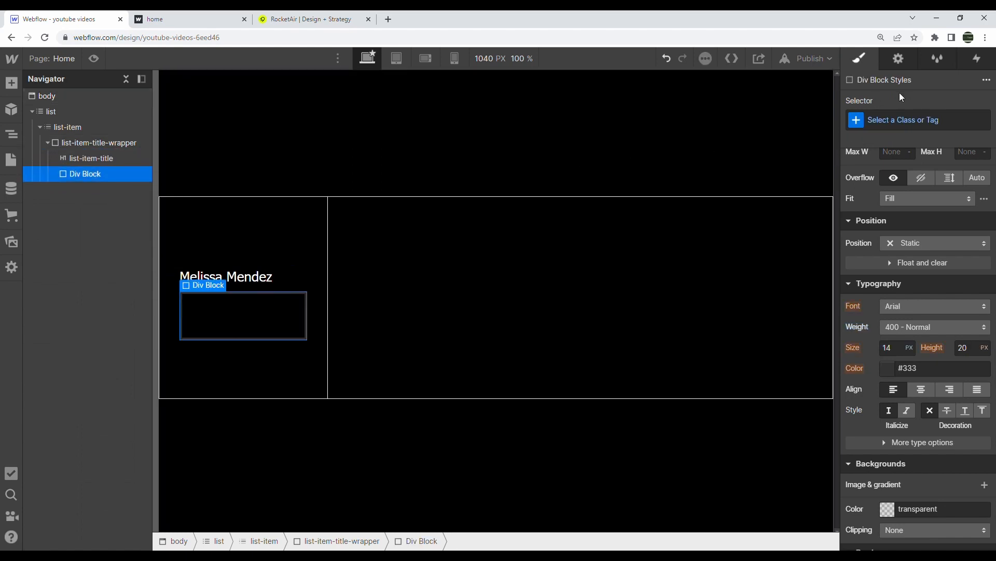
pyautogui.click(916, 121)
pyautogui.write('list-')
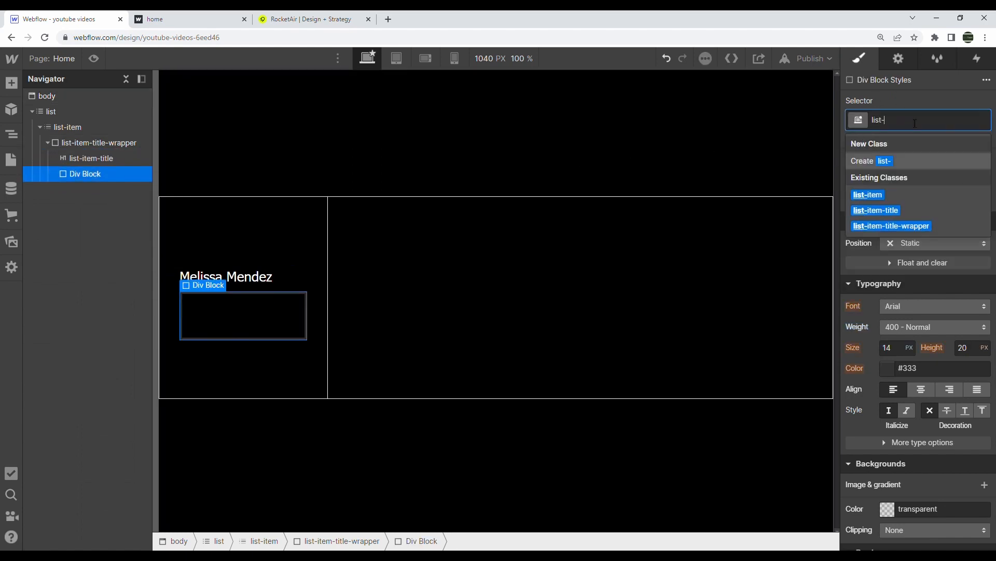
pyautogui.write('item-arrow-wrapper')
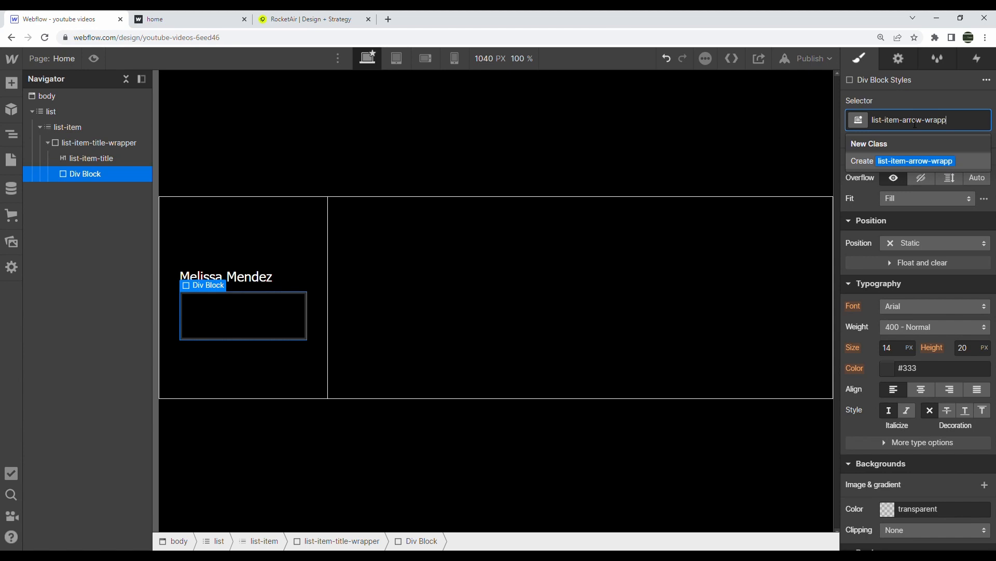
pyautogui.press('Return')
pyautogui.hotkey('ctrl', 'Tab')
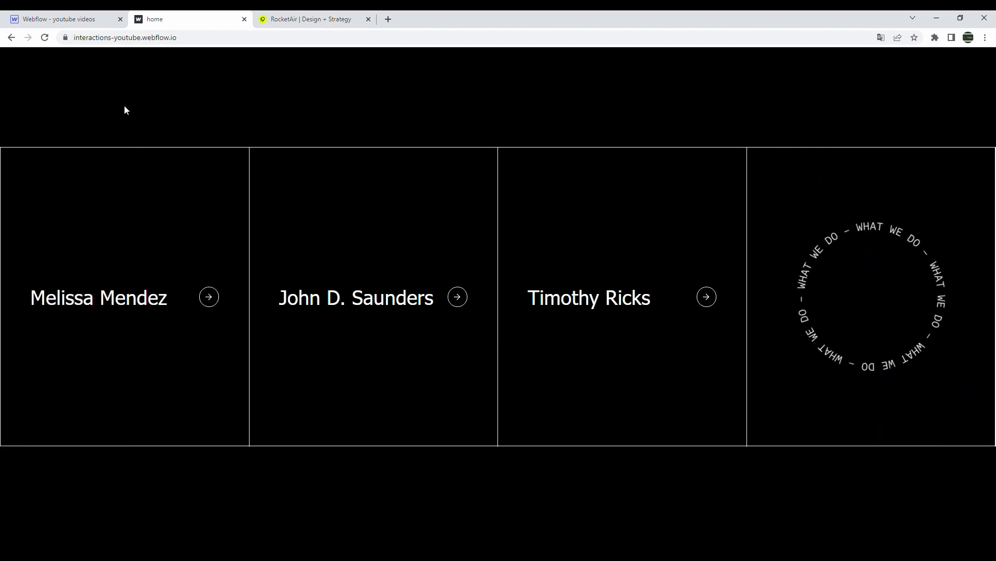
pyautogui.click(77, 14)
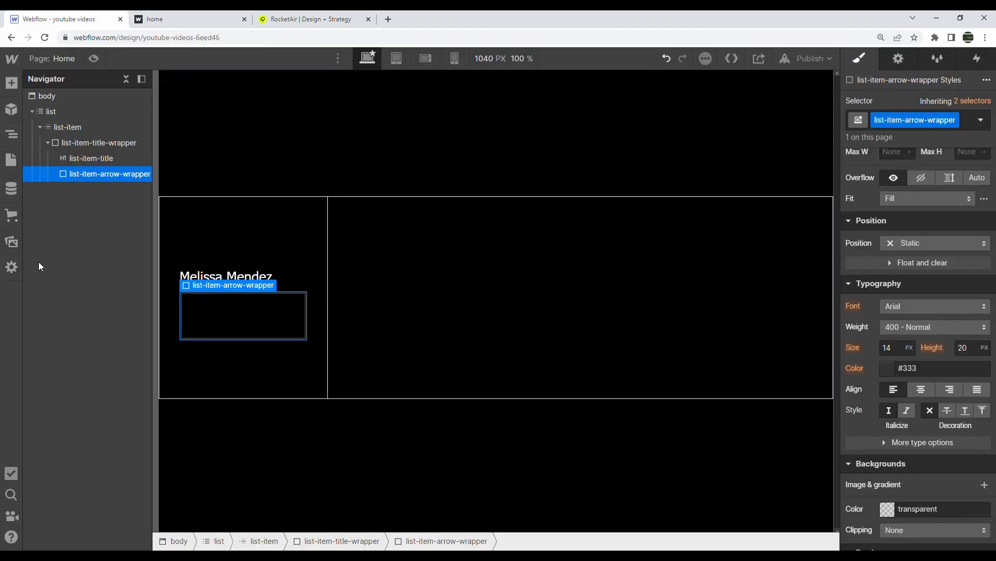
# Size the arrow wrapper to 2vw wide by 2vw tall
pyautogui.scroll(4, 903, 281)
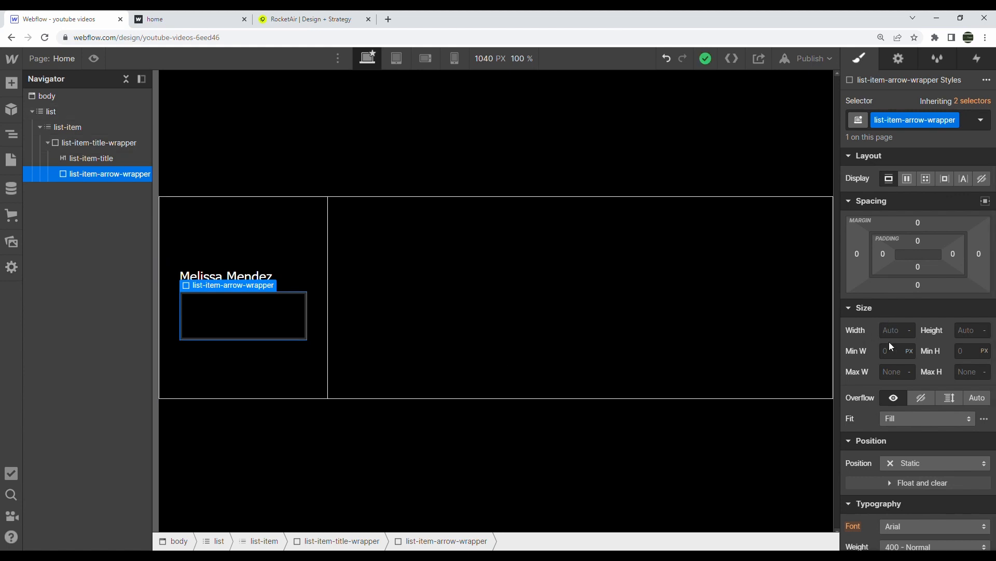
pyautogui.write('2vw')
pyautogui.press('Tab')
pyautogui.write('2')
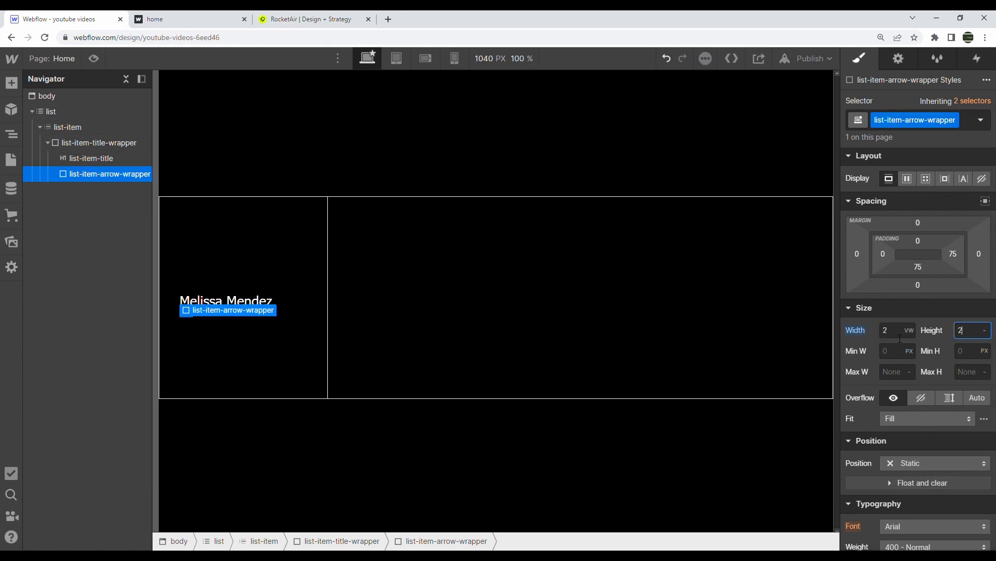
pyautogui.write('v2w')
pyautogui.press('Return')
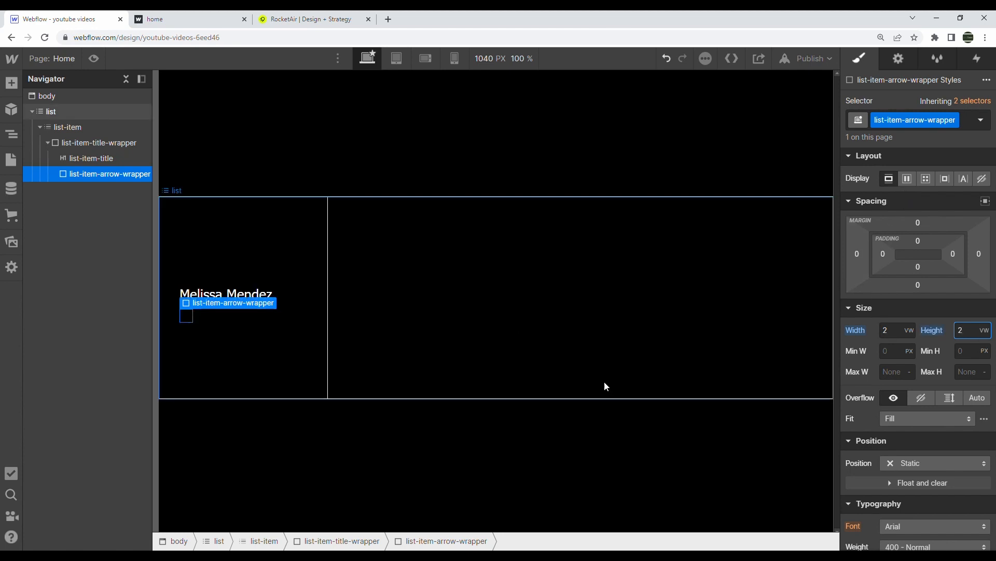
# Make the arrow wrapper a vertical flex box with contents centred both ways
pyautogui.click(907, 180)
pyautogui.click(945, 209)
pyautogui.click(909, 231)
pyautogui.click(912, 250)
pyautogui.scroll(-12, 922, 357)
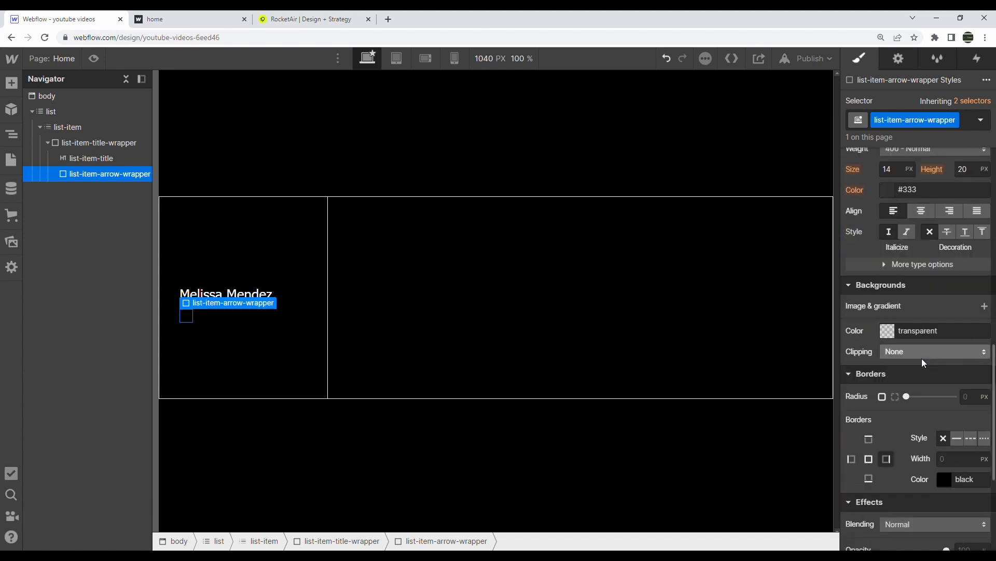
# Give the arrow wrapper a 1px white border
pyautogui.click(953, 330)
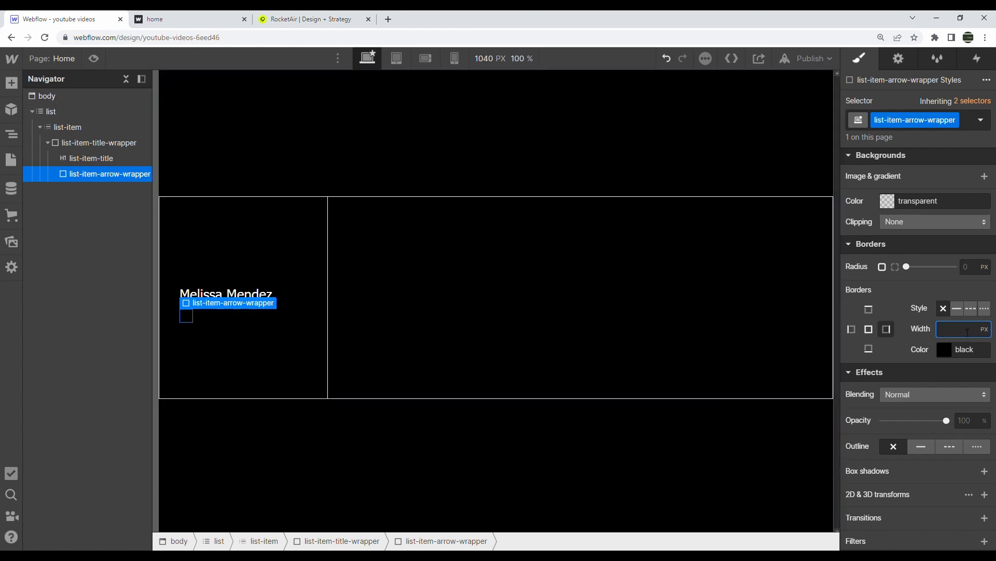
pyautogui.write('1')
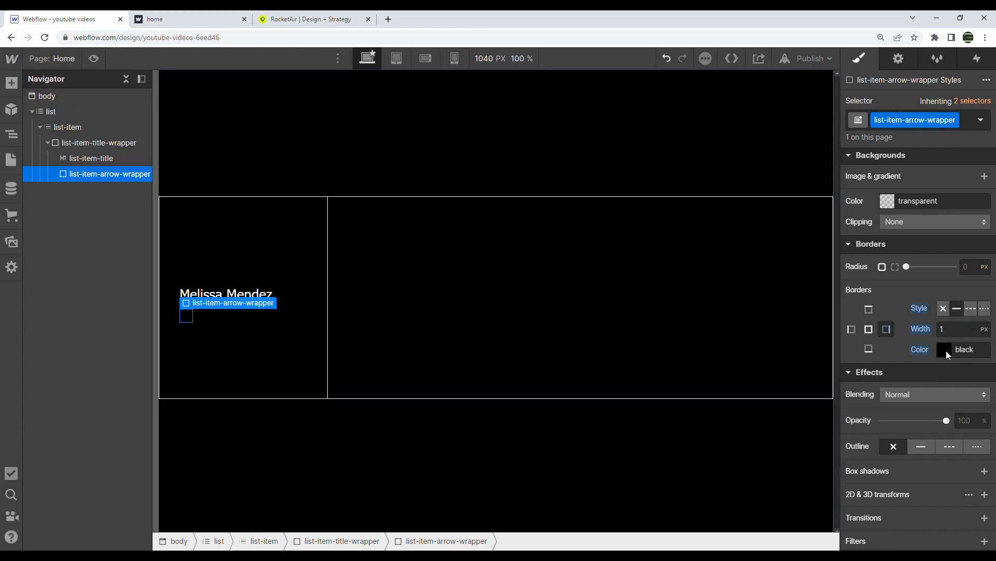
pyautogui.click(945, 352)
pyautogui.click(848, 355)
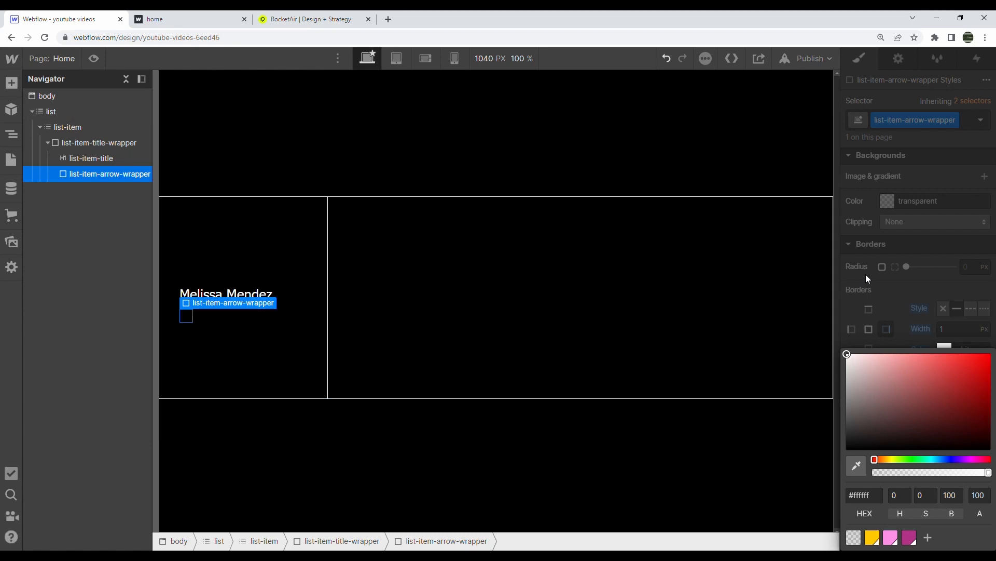
pyautogui.click(866, 275)
pyautogui.click(424, 254)
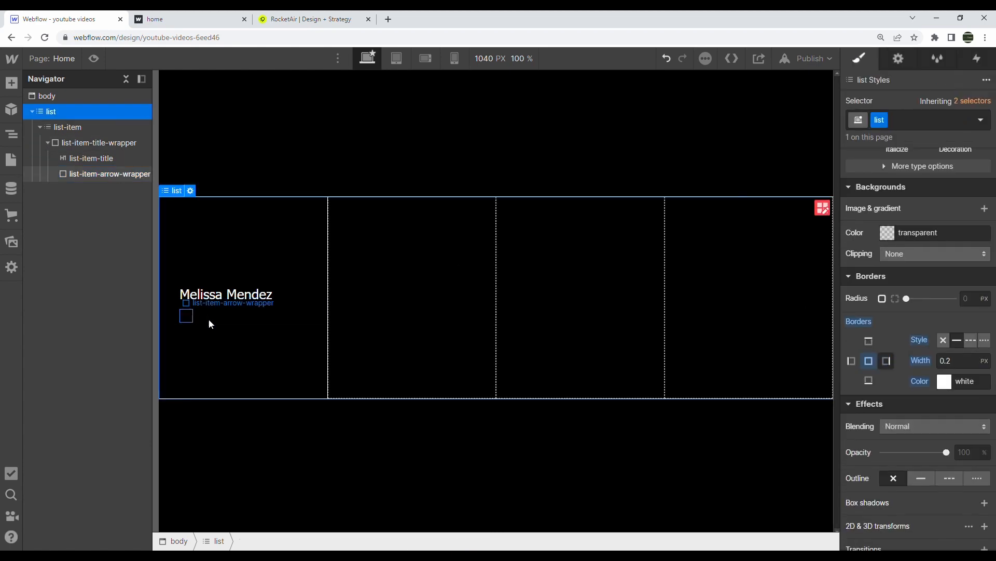
# Reapply the 1px white border to all four sides instead of only the right
pyautogui.click(191, 313)
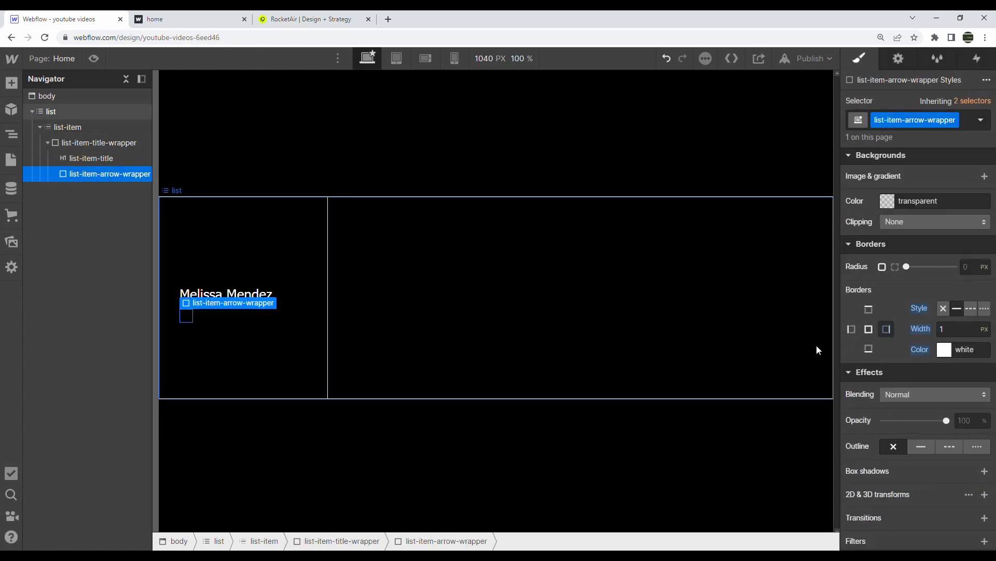
pyautogui.keyDown('alt'); pyautogui.click(912, 309); pyautogui.keyUp('alt')
pyautogui.click(870, 330)
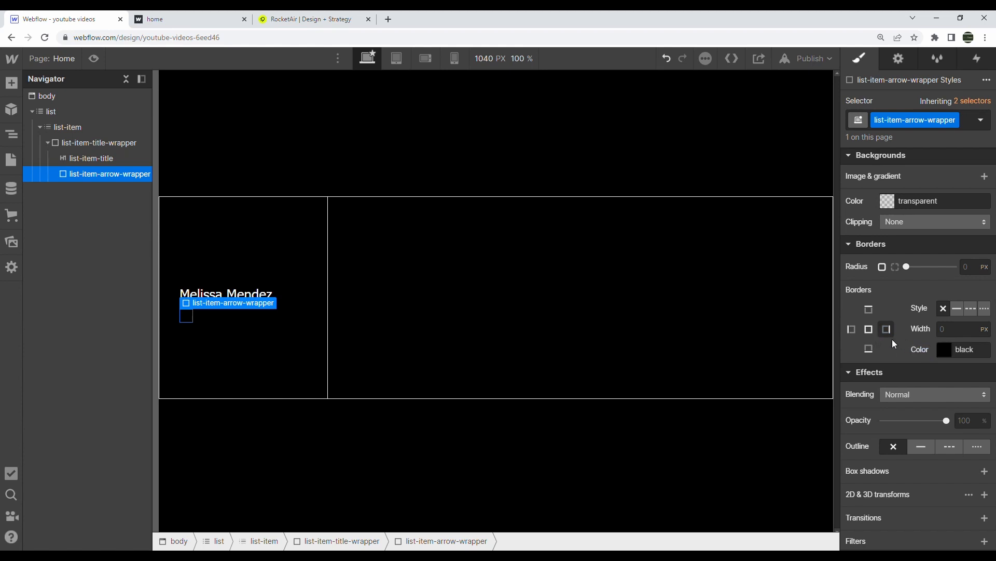
pyautogui.click(951, 331)
pyautogui.write('1')
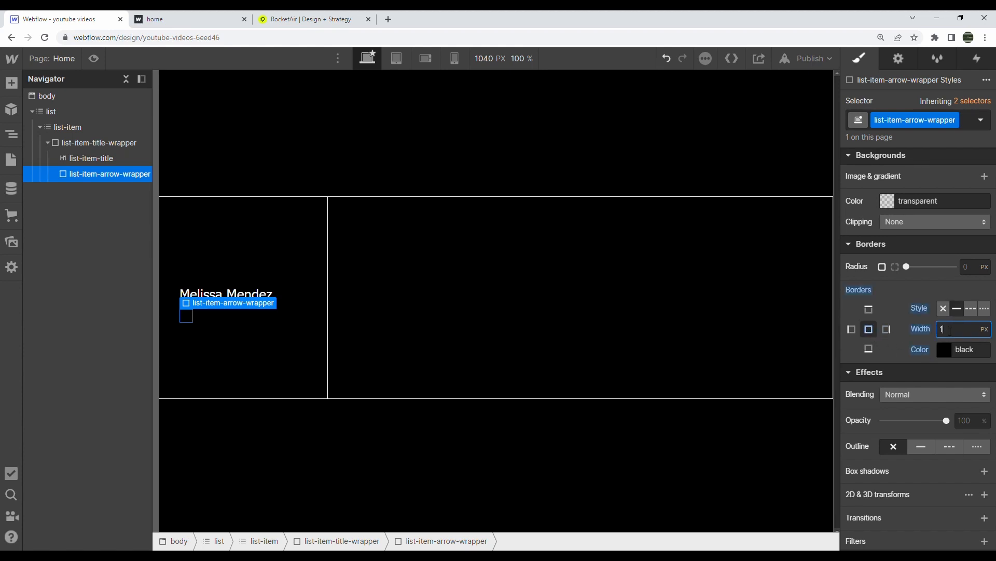
pyautogui.click(945, 355)
pyautogui.click(847, 142)
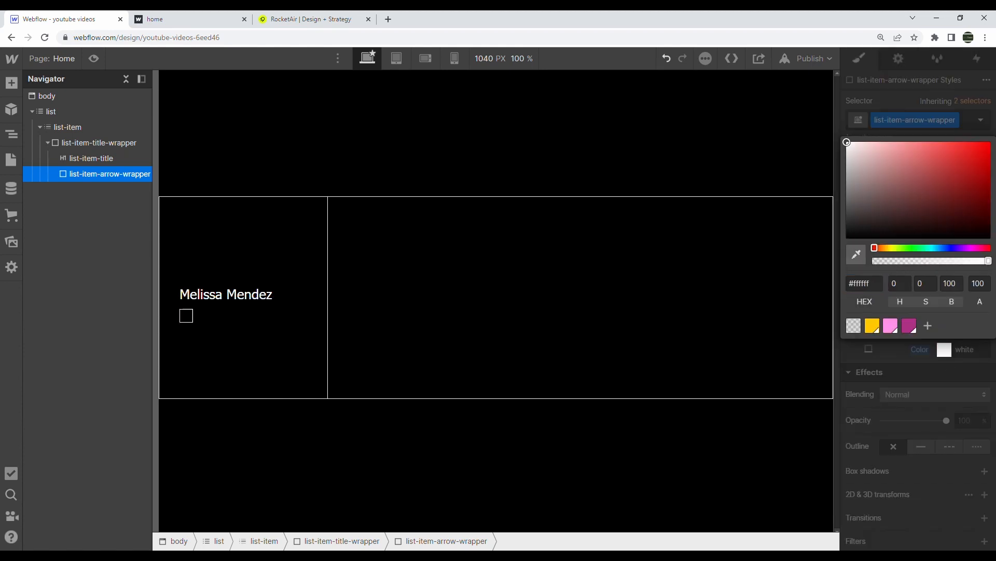
pyautogui.click(879, 362)
# Set the arrow wrapper's corner radius to 50% so it forms a circle
pyautogui.scroll(4, 905, 402)
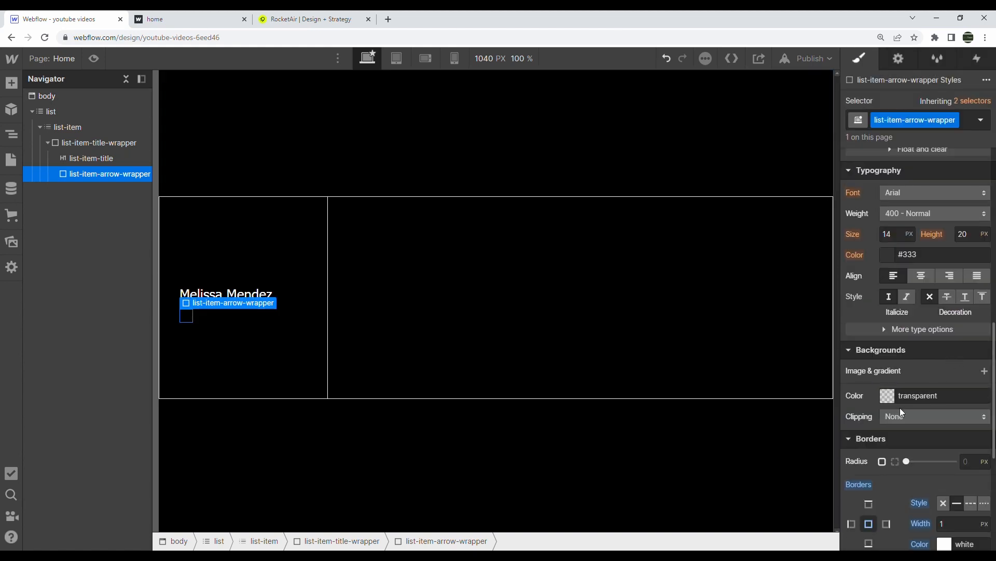
pyautogui.click(976, 466)
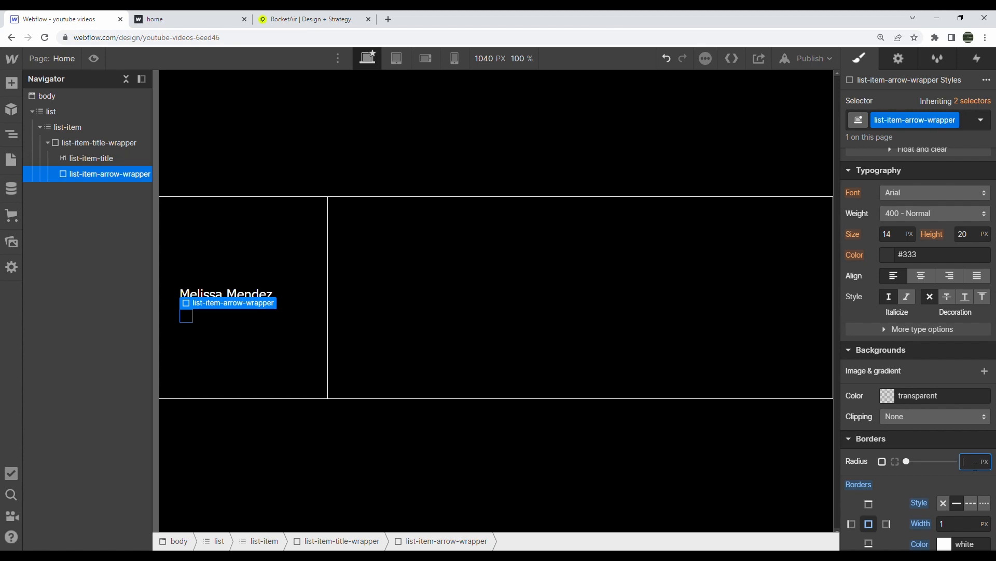
pyautogui.write('50%')
pyautogui.click(263, 276)
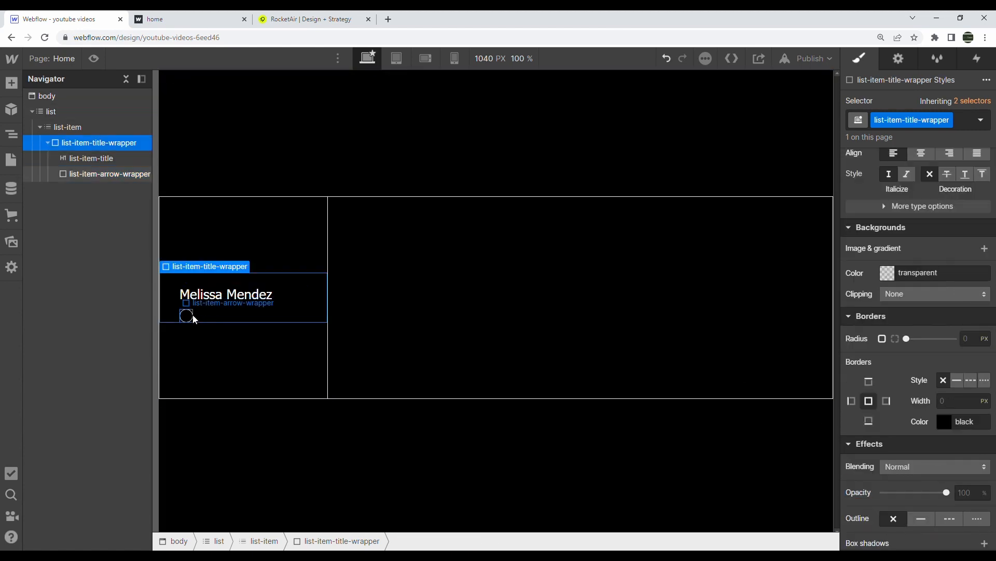
pyautogui.click(191, 317)
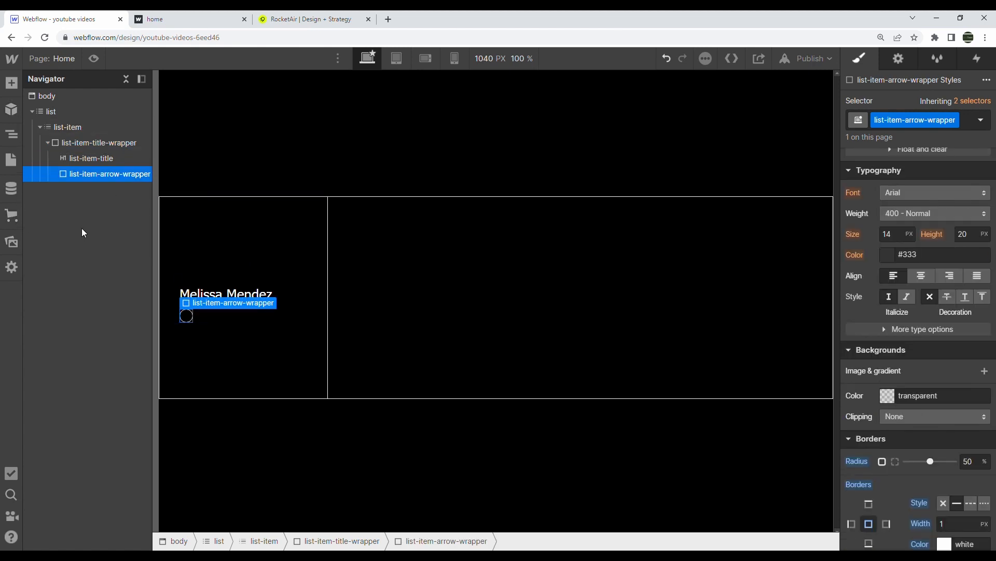
pyautogui.click(11, 241)
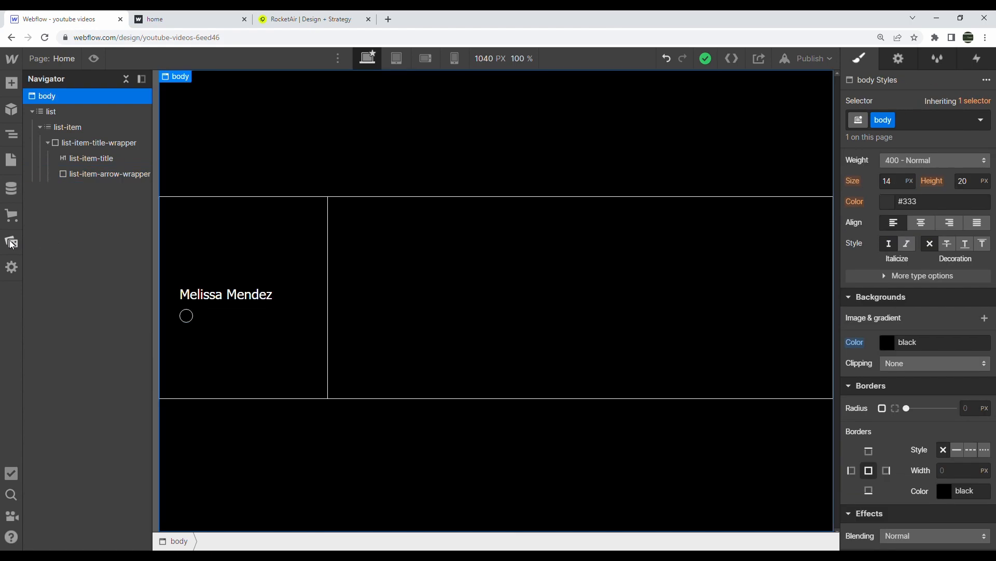
# Place arrow-right.svg from the rocket-air assets into the circle and size it 0.7vw
pyautogui.click(11, 243)
pyautogui.click(72, 307)
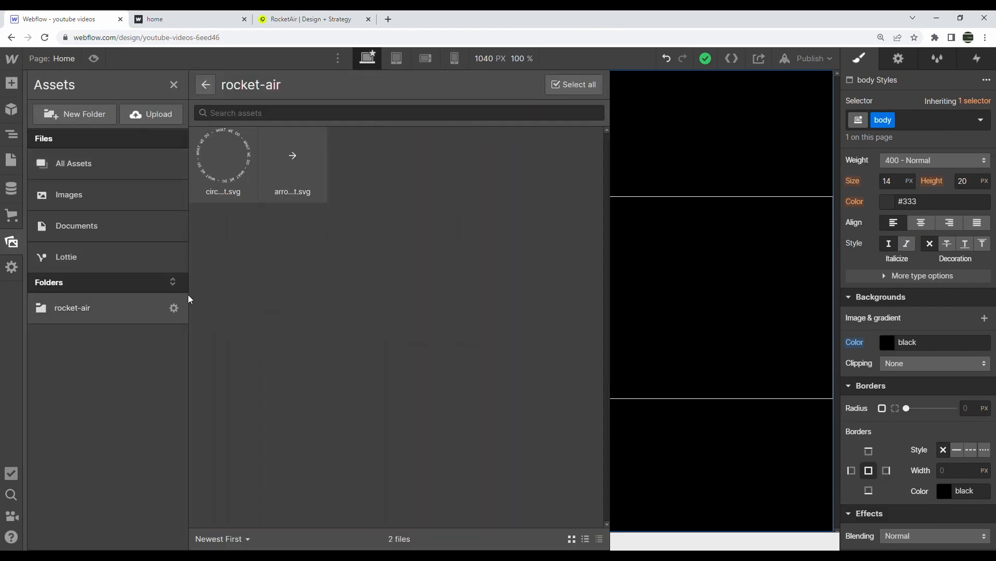
pyautogui.moveTo(293, 158); pyautogui.dragTo(117, 189)
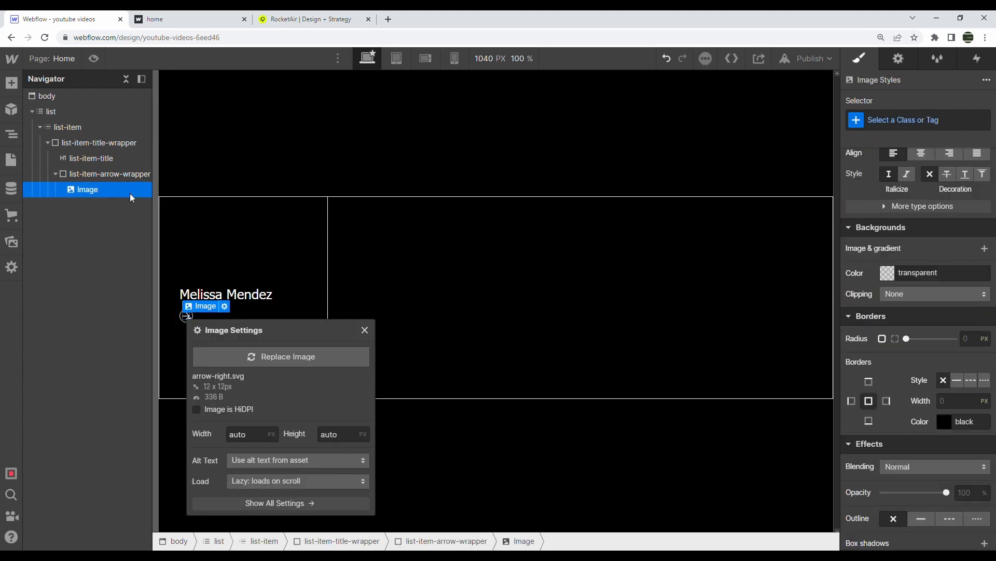
pyautogui.click(361, 335)
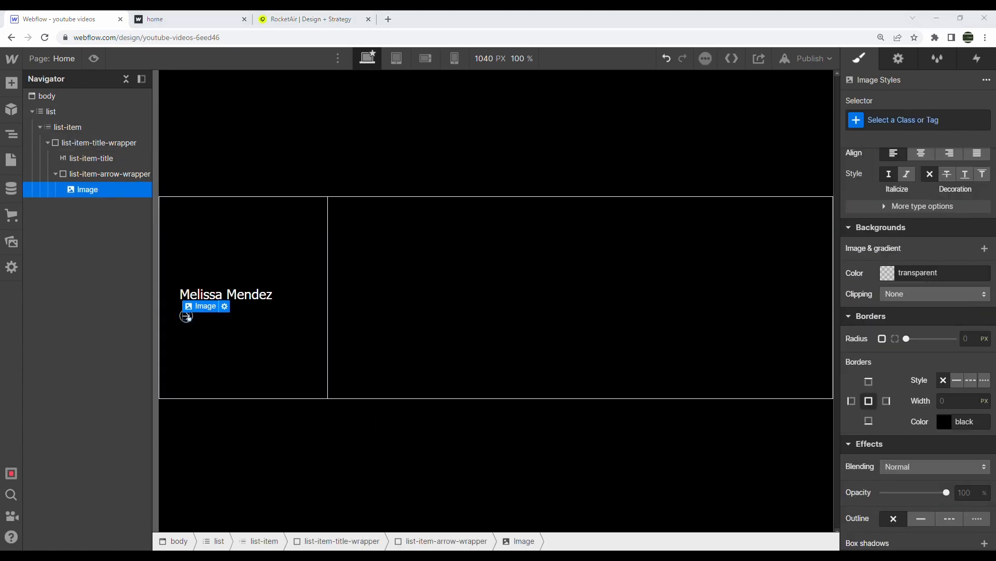
pyautogui.scroll(5, 911, 245)
pyautogui.click(888, 397)
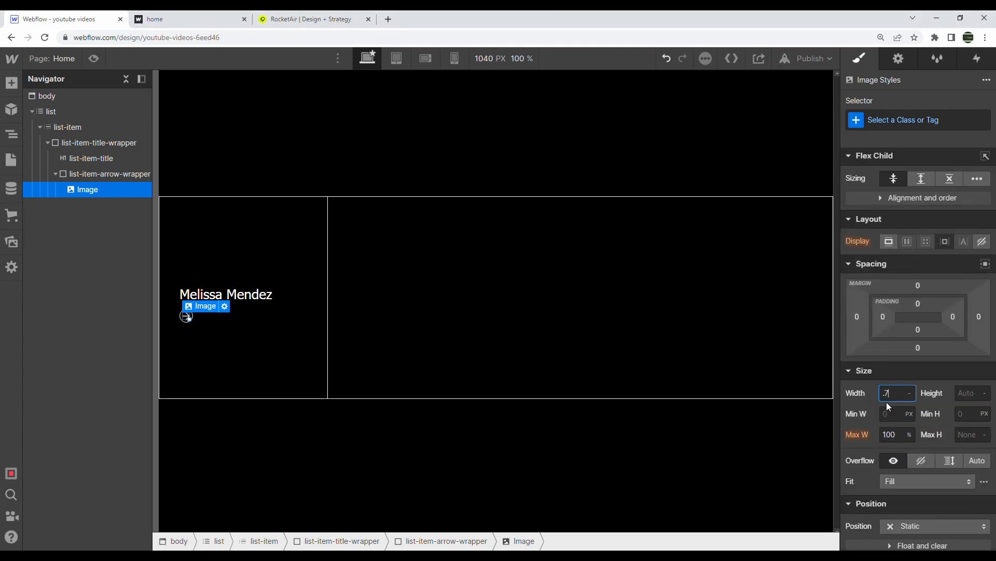
pyautogui.press('Tab')
pyautogui.write('0.7')
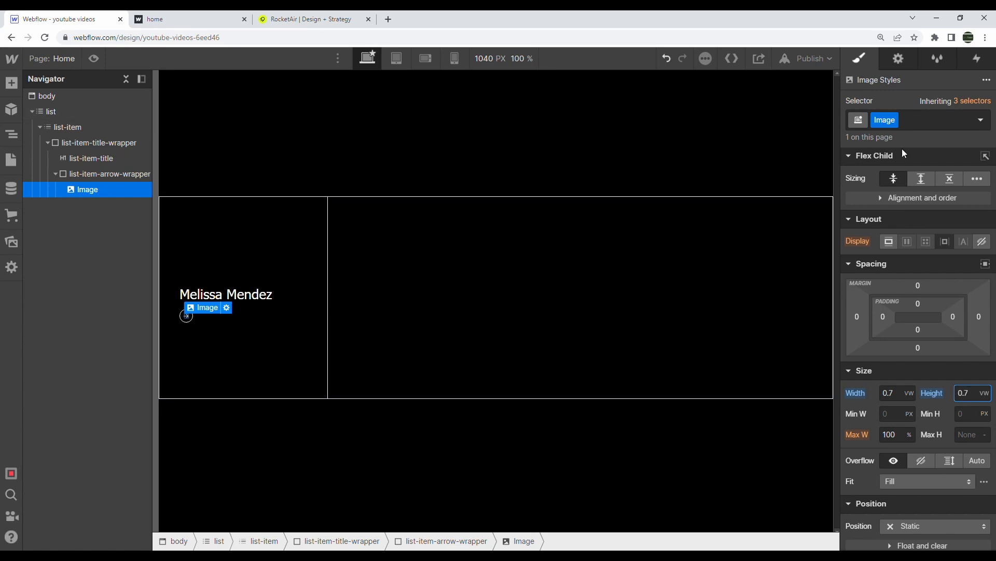
# Rename the image class to list-item-arrow and add a normal combo class
pyautogui.click(889, 121)
pyautogui.click(892, 137)
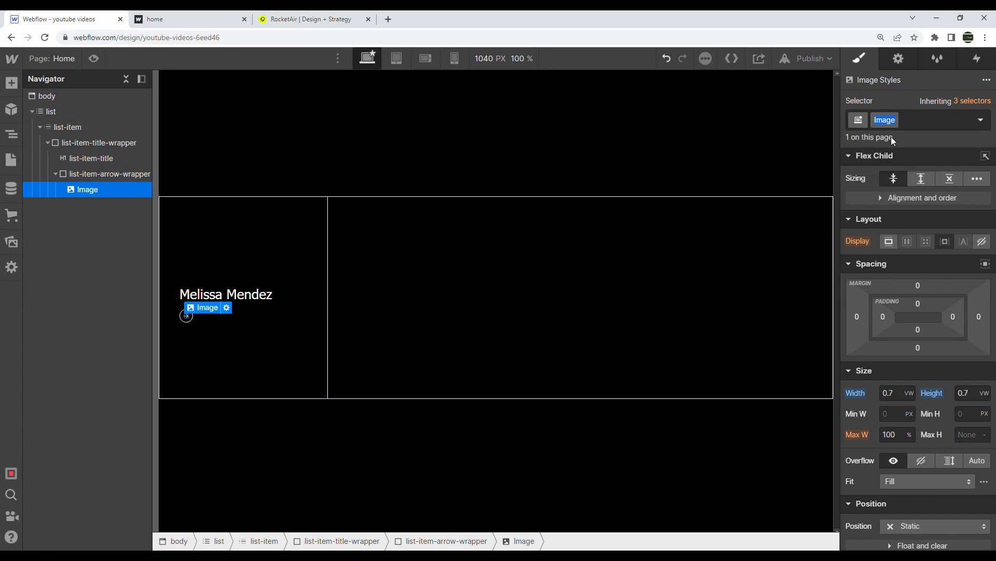
pyautogui.write('list-item-arrow')
pyautogui.press('Return')
pyautogui.click(939, 124)
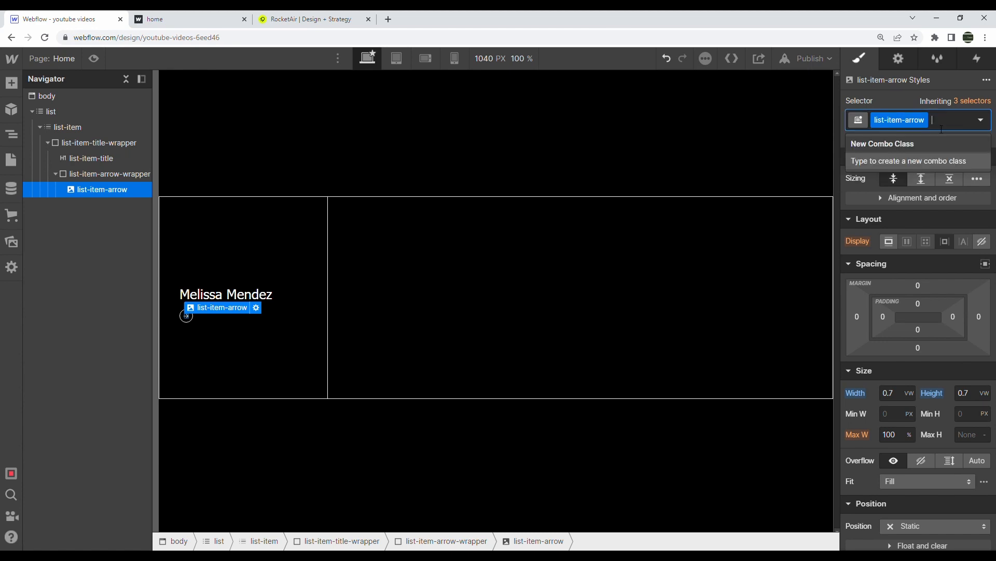
pyautogui.write('normal')
pyautogui.press('Return')
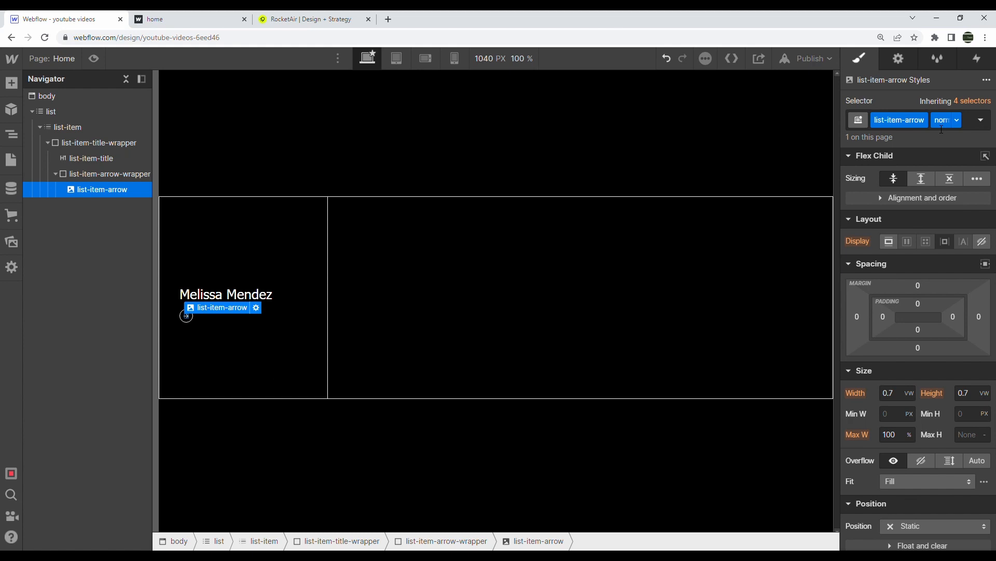
pyautogui.click(187, 19)
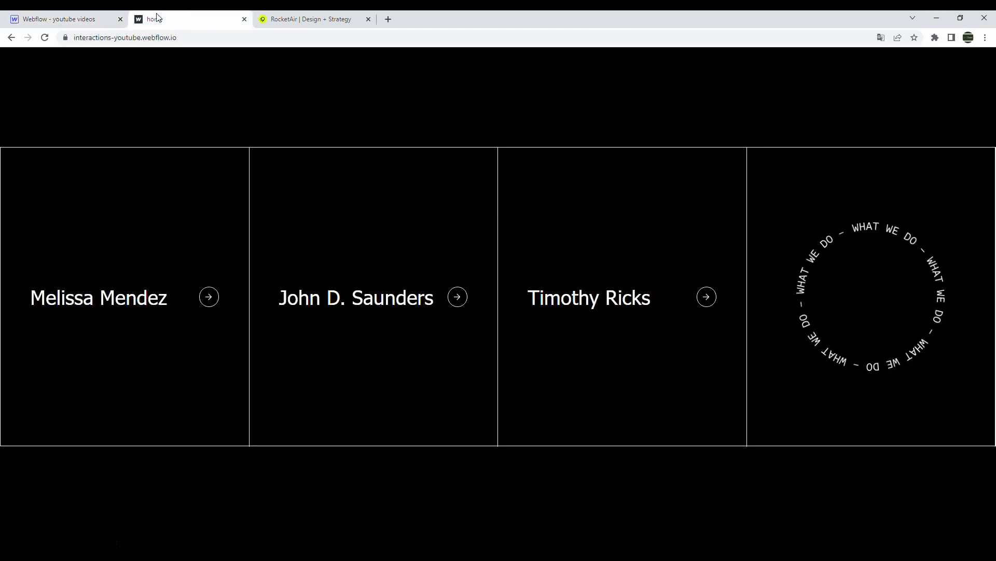
pyautogui.moveTo(207, 288)
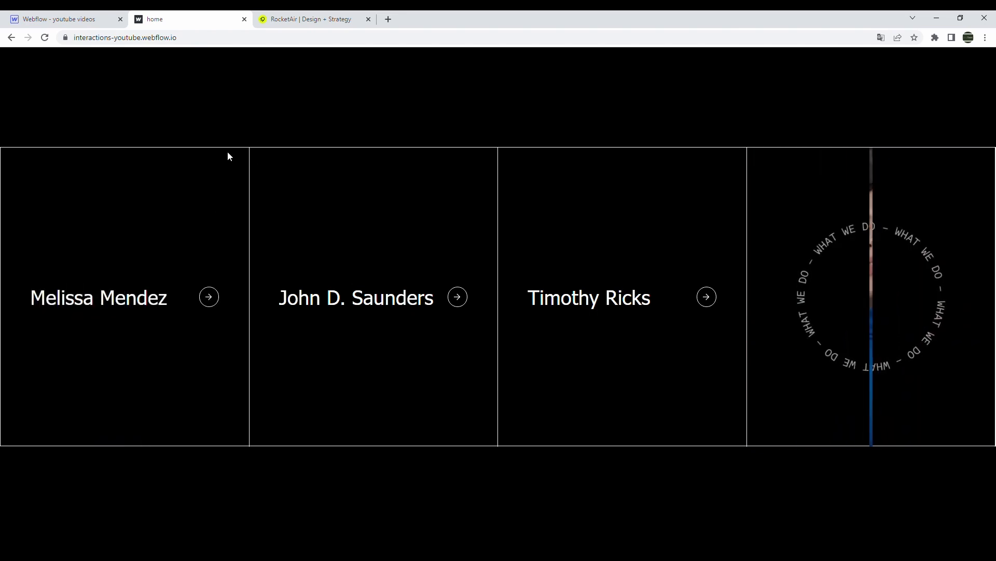
pyautogui.click(73, 18)
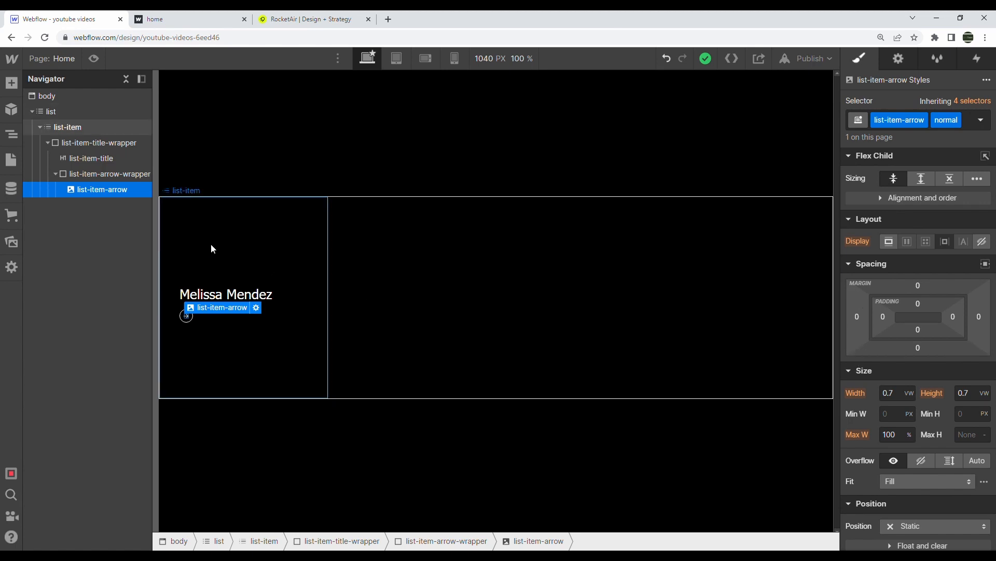
# Duplicate the arrow icon, drop its normal combo class, and make the copy absolutely positioned
pyautogui.hotkey('ctrl', 'd')
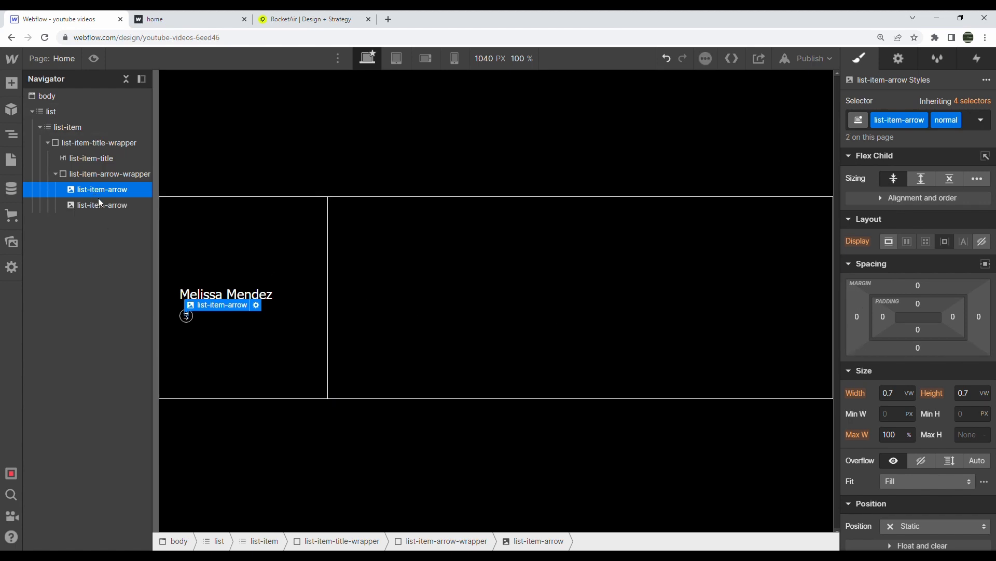
pyautogui.click(957, 123)
pyautogui.click(945, 170)
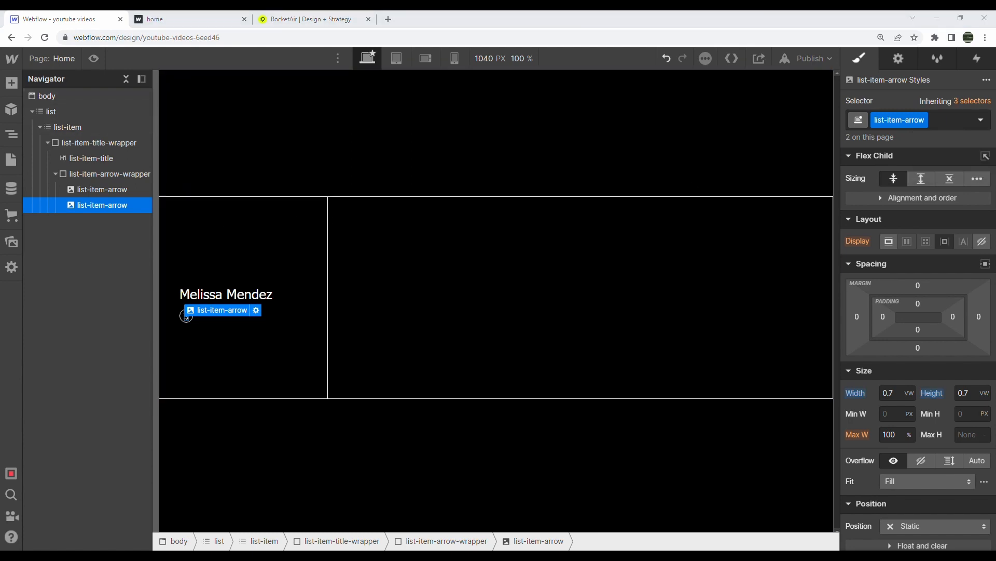
pyautogui.scroll(-4, 913, 338)
pyautogui.click(911, 332)
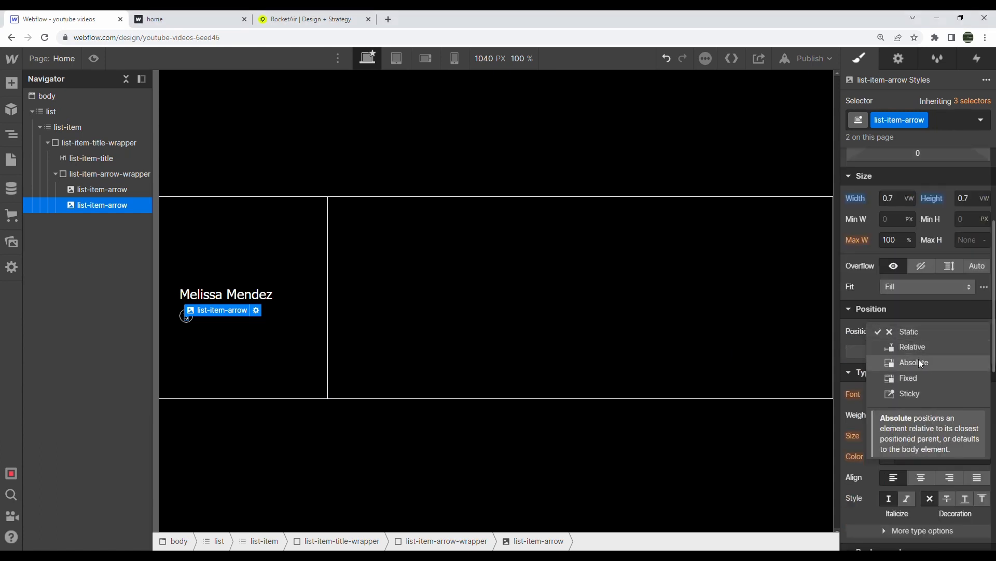
pyautogui.click(923, 361)
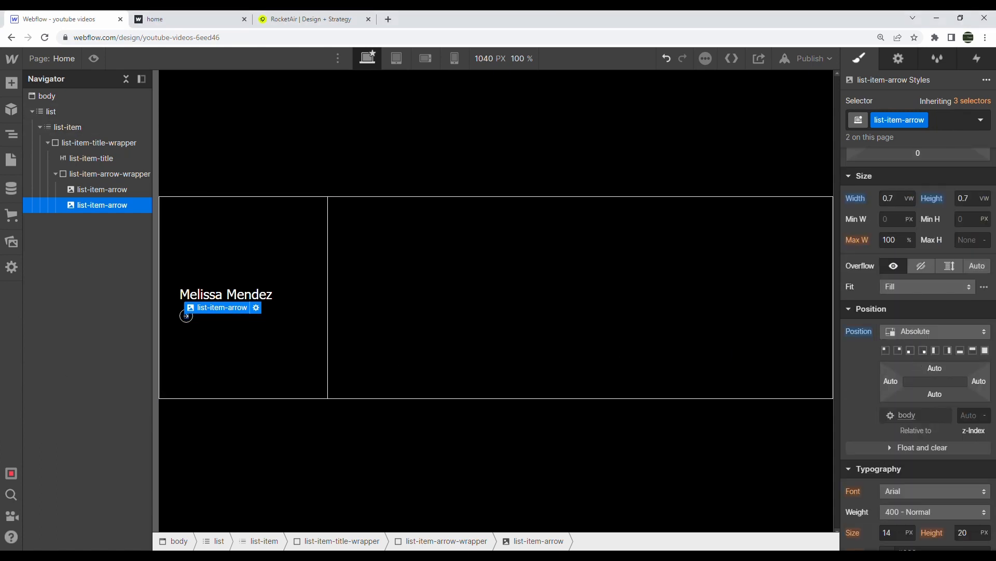
# Rotate the arrow copy -45 degrees on Z and fade its opacity to 0
pyautogui.scroll(-10, 929, 435)
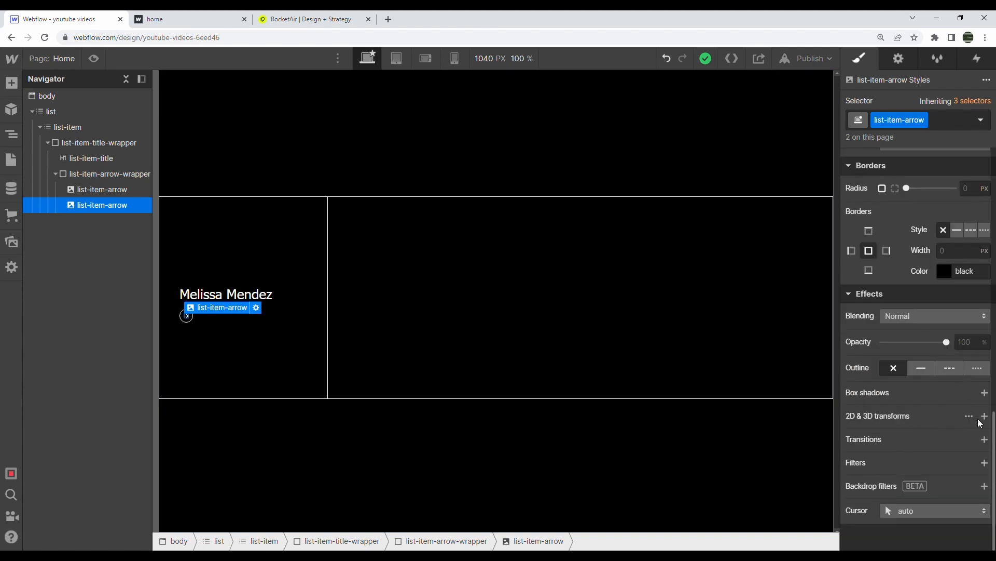
pyautogui.click(984, 415)
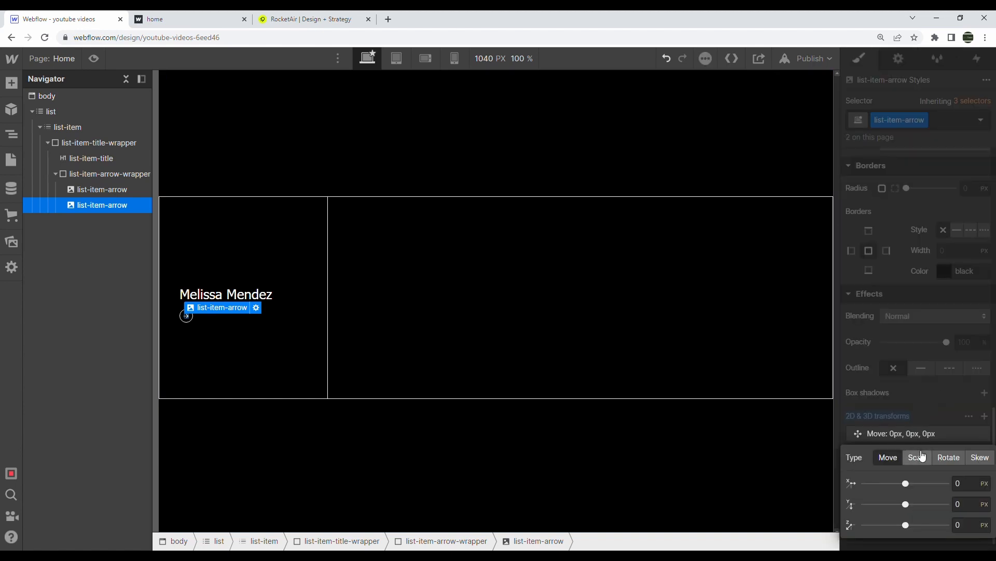
pyautogui.click(958, 458)
pyautogui.click(966, 526)
pyautogui.doubleClick(964, 525)
pyautogui.press('BackSpace')
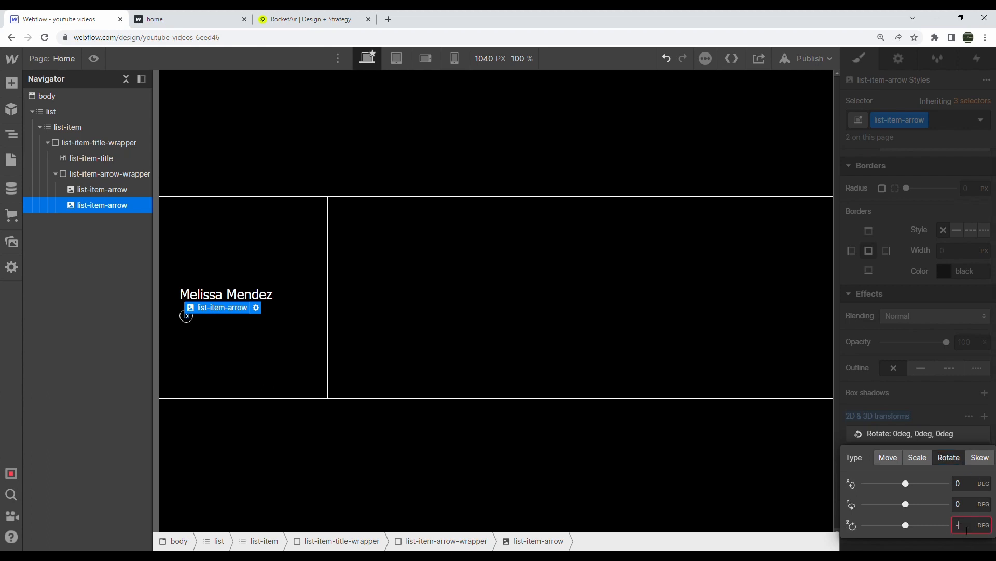
pyautogui.click(944, 347)
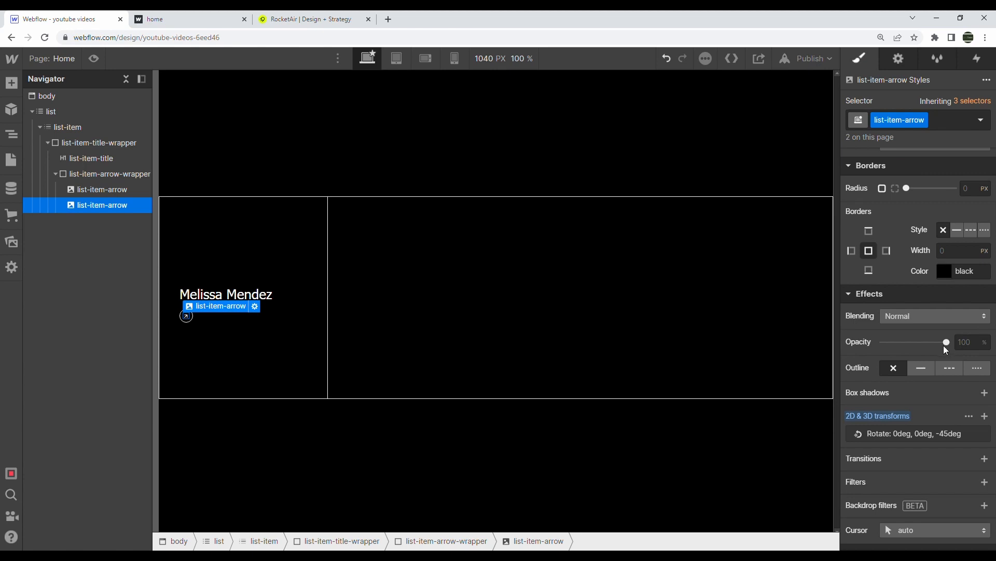
pyautogui.moveTo(952, 343); pyautogui.dragTo(751, 342)
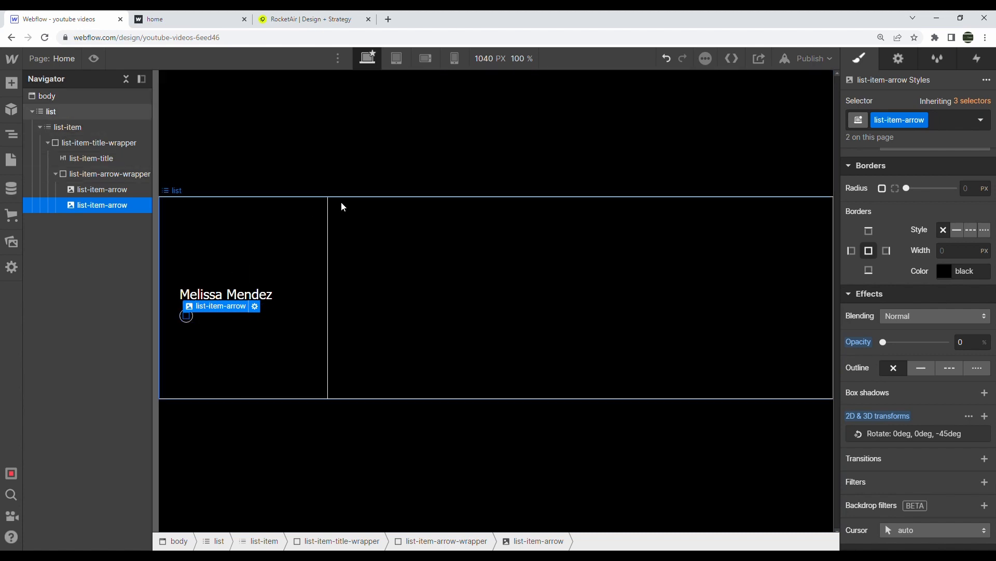
pyautogui.click(260, 189)
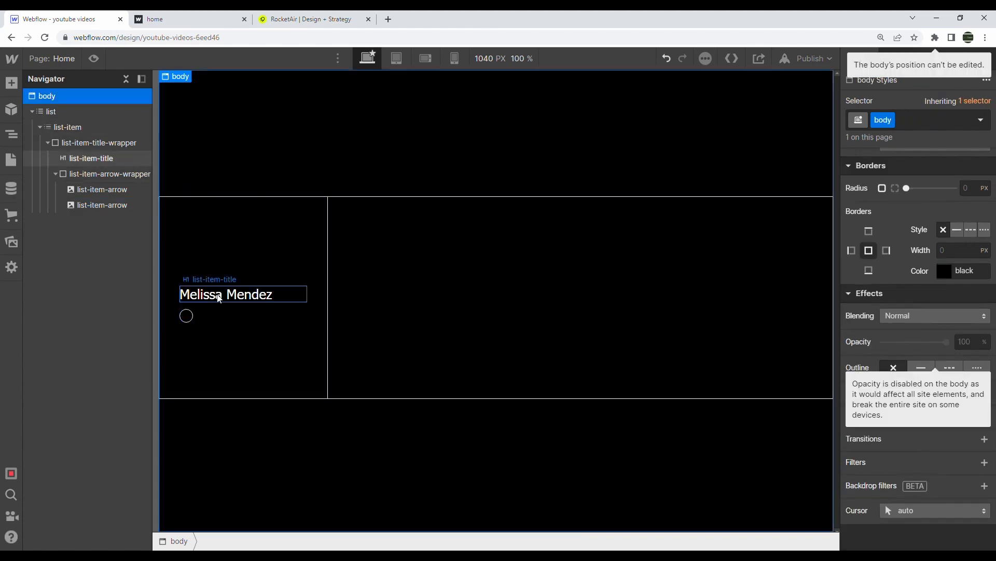
# Check the name card on the published home page, then return to the Designer
pyautogui.click(171, 20)
pyautogui.moveTo(101, 298); pyautogui.dragTo(167, 299)
pyautogui.click(107, 14)
# Undo the duplicated arrow's styling until its position is back to Static
pyautogui.click(109, 174)
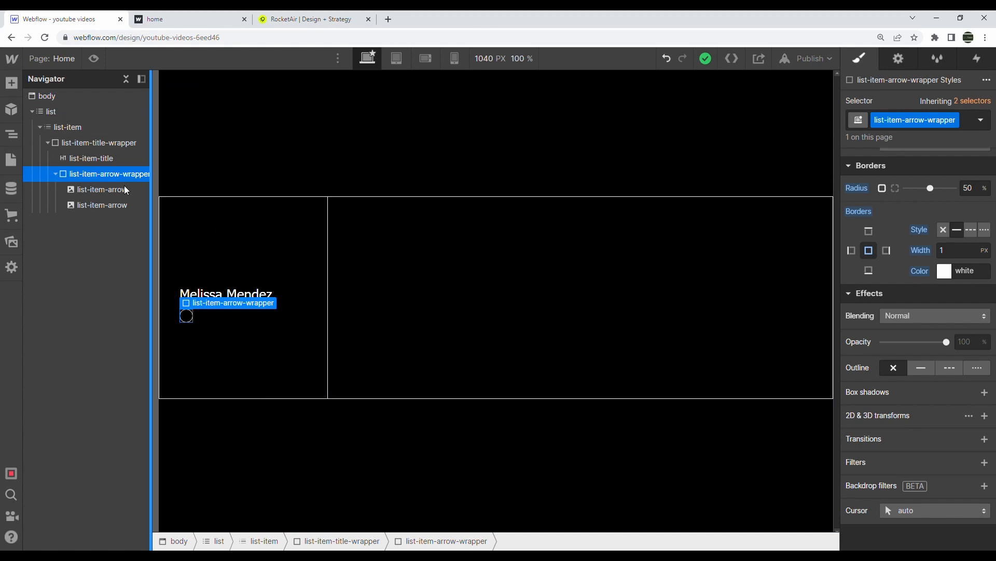
pyautogui.click(96, 142)
pyautogui.scroll(5, 877, 252)
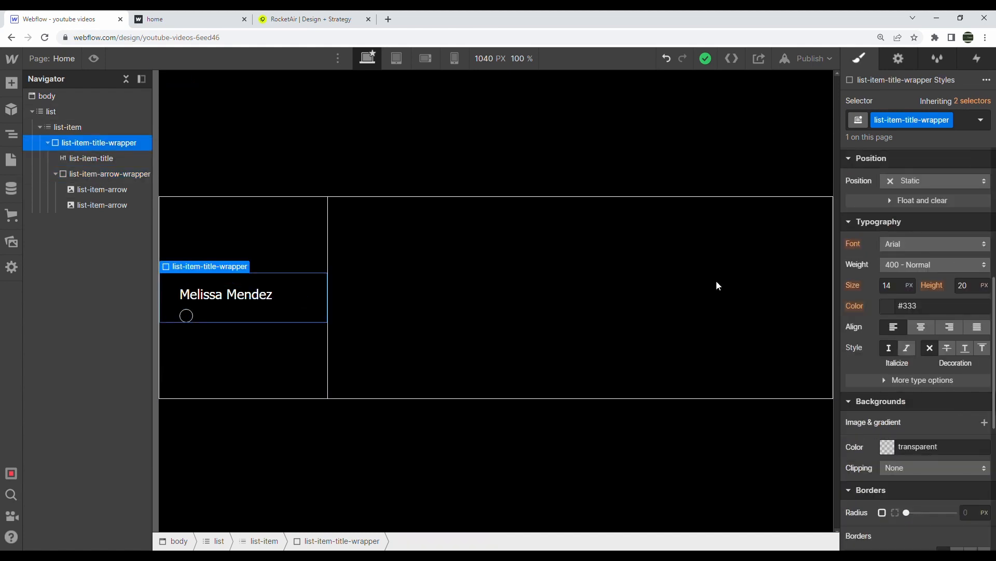
pyautogui.click(187, 317)
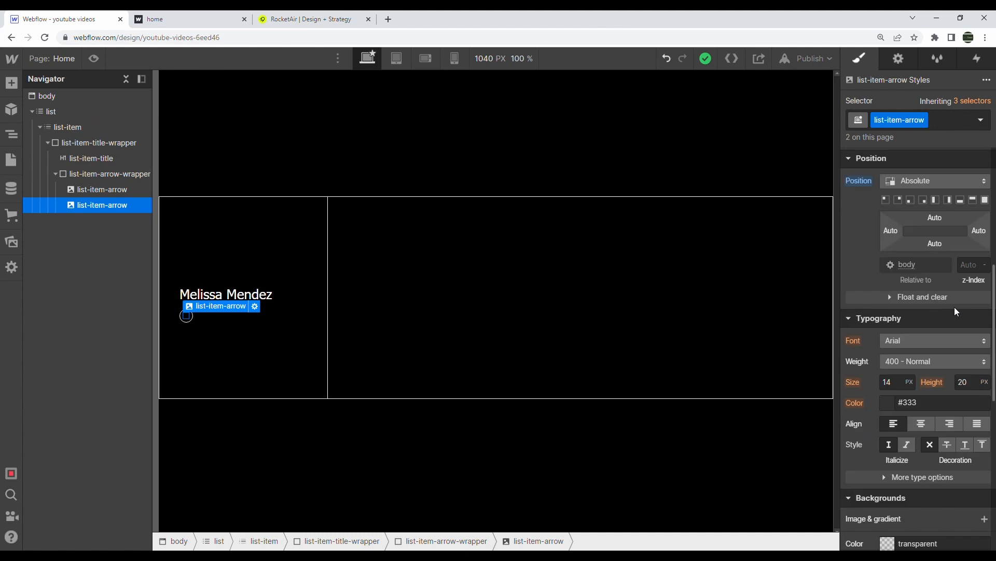
pyautogui.hotkey('ctrl', 'z')
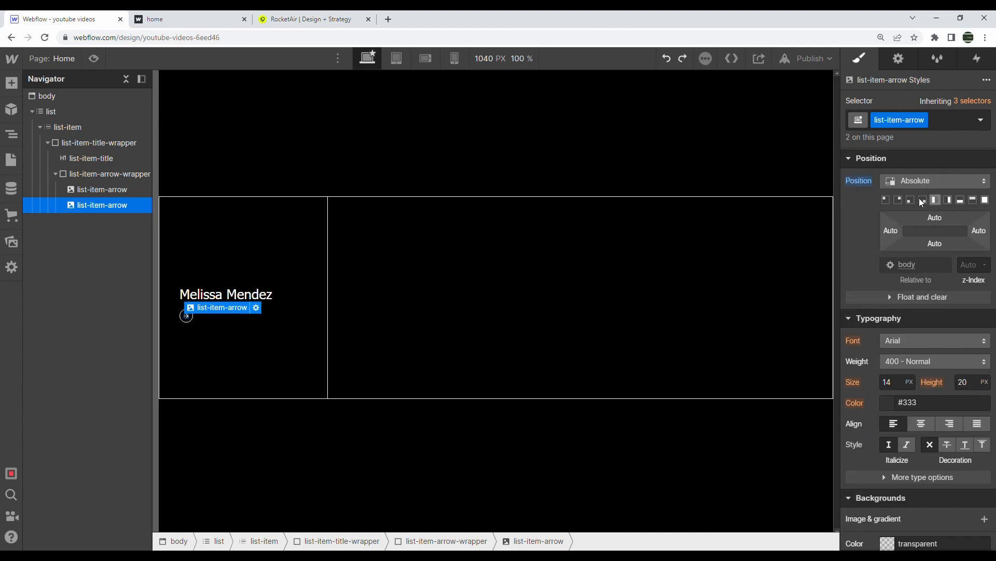
pyautogui.scroll(-10, 916, 288)
pyautogui.scroll(8, 922, 379)
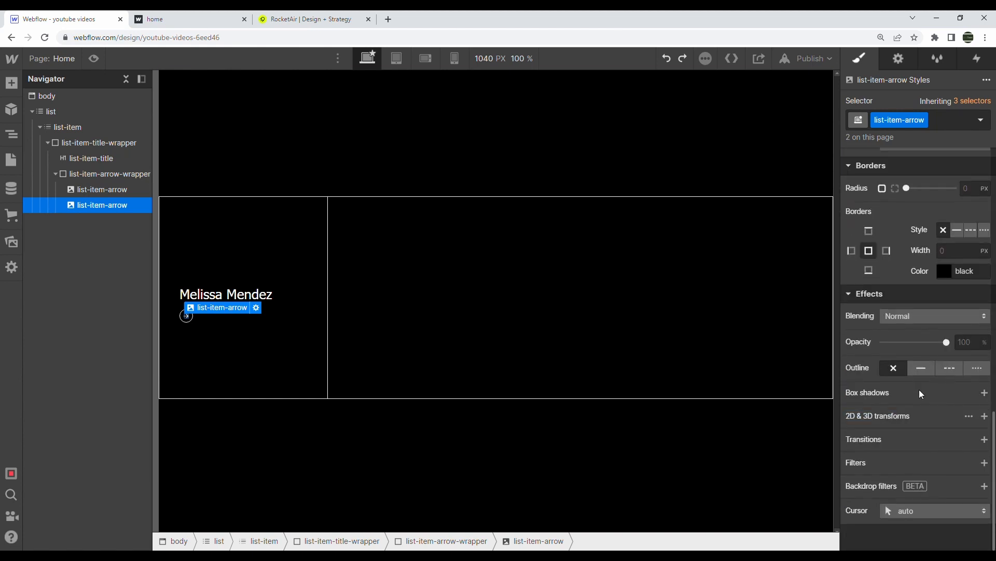
pyautogui.hotkey('ctrl', 'z')
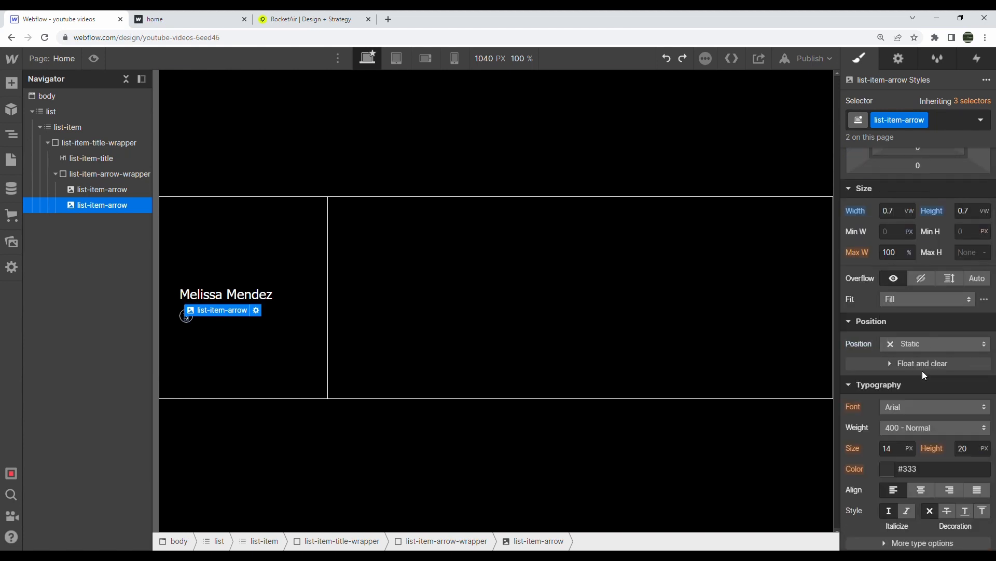
# Add a diagonal combo class to the second arrow and make it absolutely positioned
pyautogui.click(950, 124)
pyautogui.write('diagon')
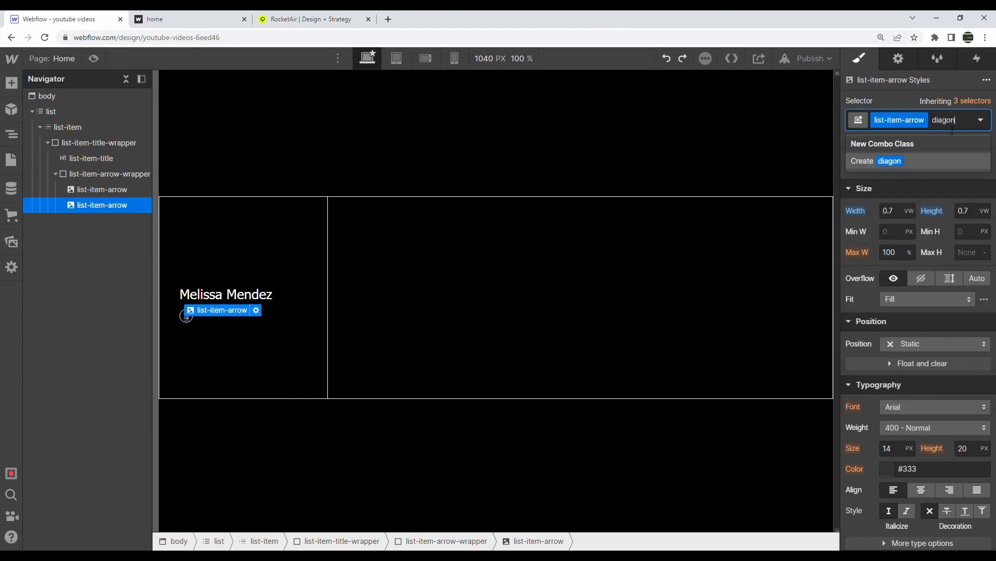
pyautogui.write('al')
pyautogui.press('Return')
pyautogui.click(917, 343)
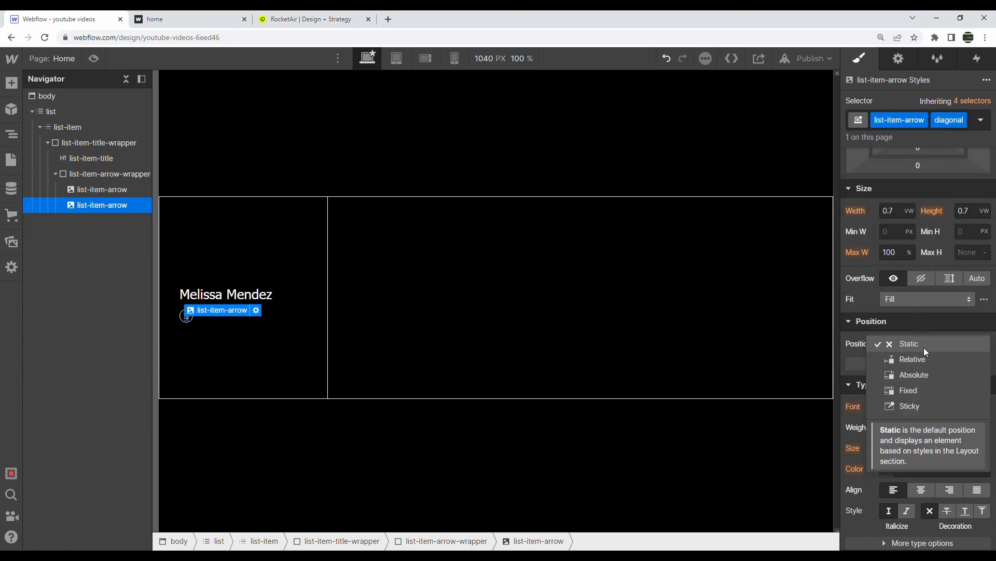
pyautogui.click(918, 370)
pyautogui.scroll(-1, 937, 370)
pyautogui.scroll(-10, 938, 369)
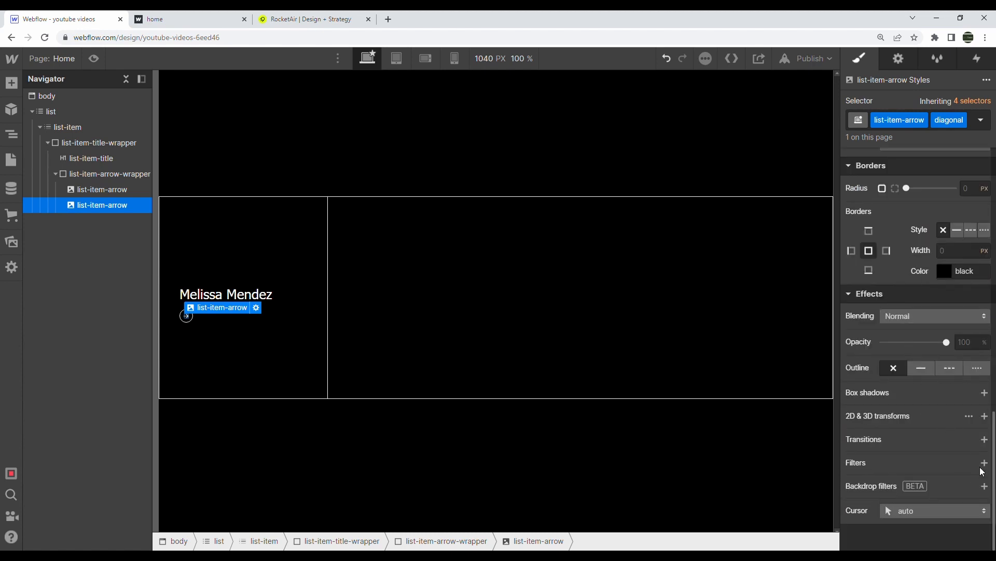
# Rotate the diagonal arrow -45 degrees on Z and set its opacity to 0
pyautogui.click(973, 418)
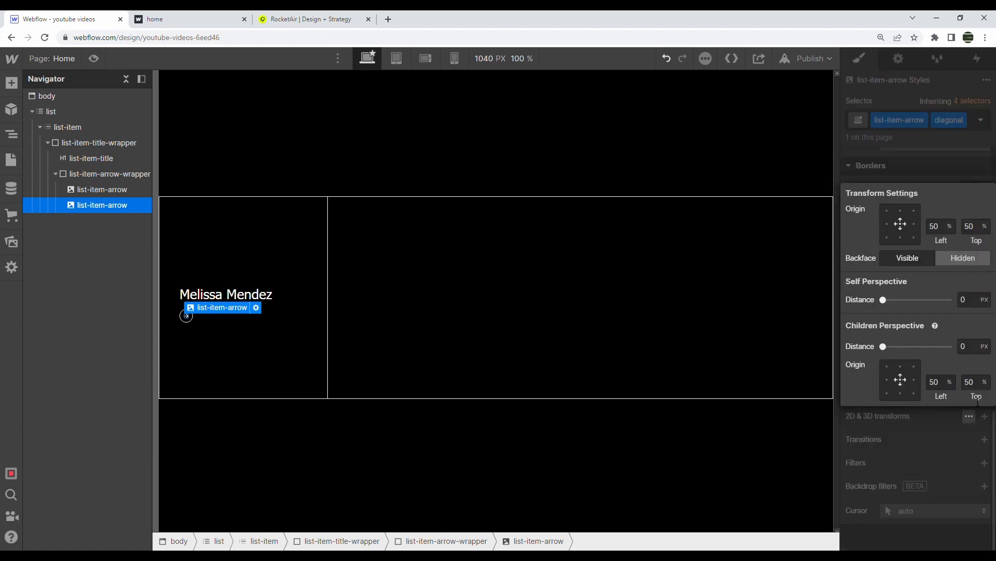
pyautogui.click(885, 503)
pyautogui.click(985, 415)
pyautogui.click(948, 457)
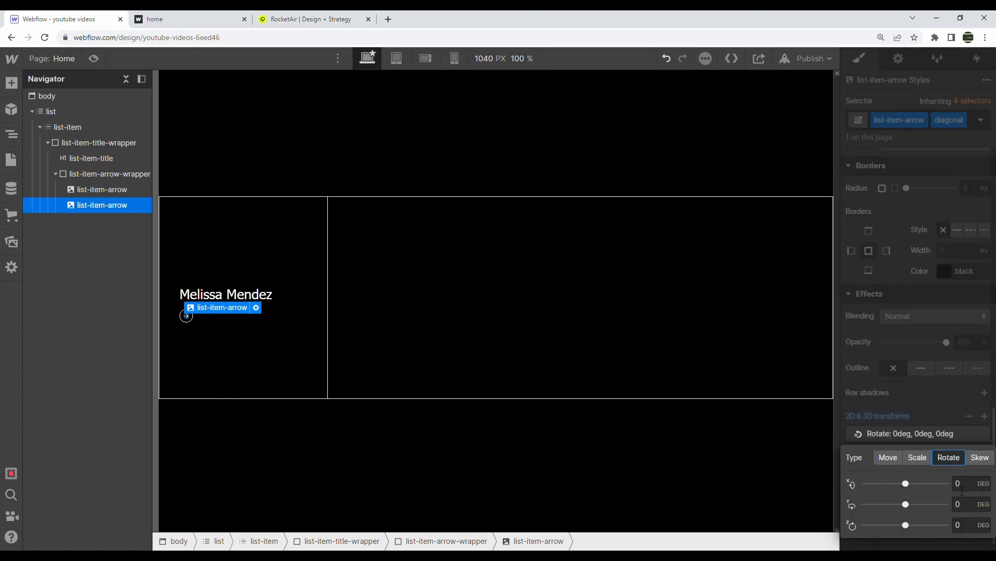
pyautogui.click(963, 525)
pyautogui.write('-45')
pyautogui.hotkey('ctrl', 'a')
pyautogui.press('BackSpace')
pyautogui.write('-45')
pyautogui.press('Return')
pyautogui.click(940, 361)
pyautogui.moveTo(947, 342); pyautogui.dragTo(755, 347)
pyautogui.click(99, 142)
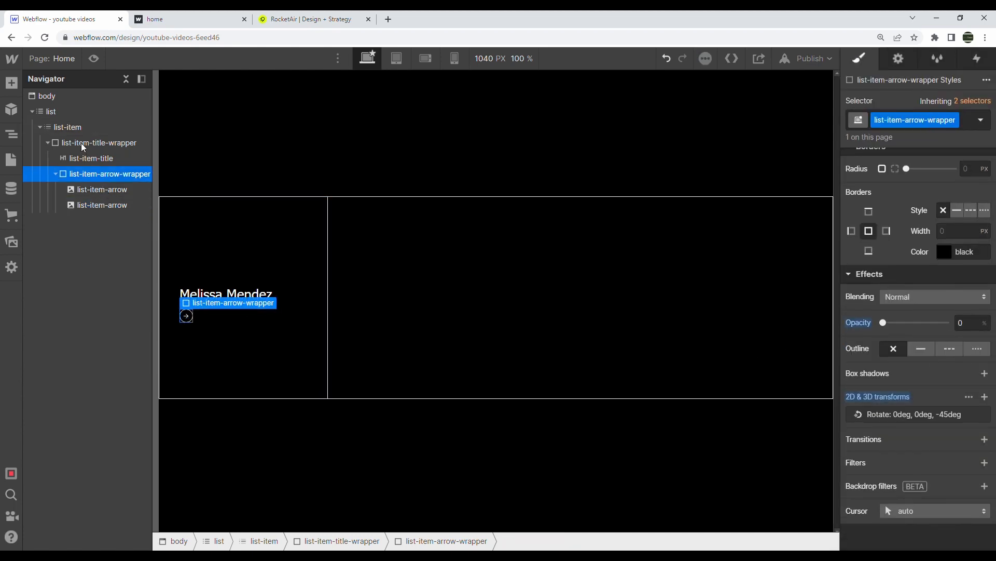
# Make the title wrapper a flex row, centred vertically with space-between justification
pyautogui.scroll(10, 950, 195)
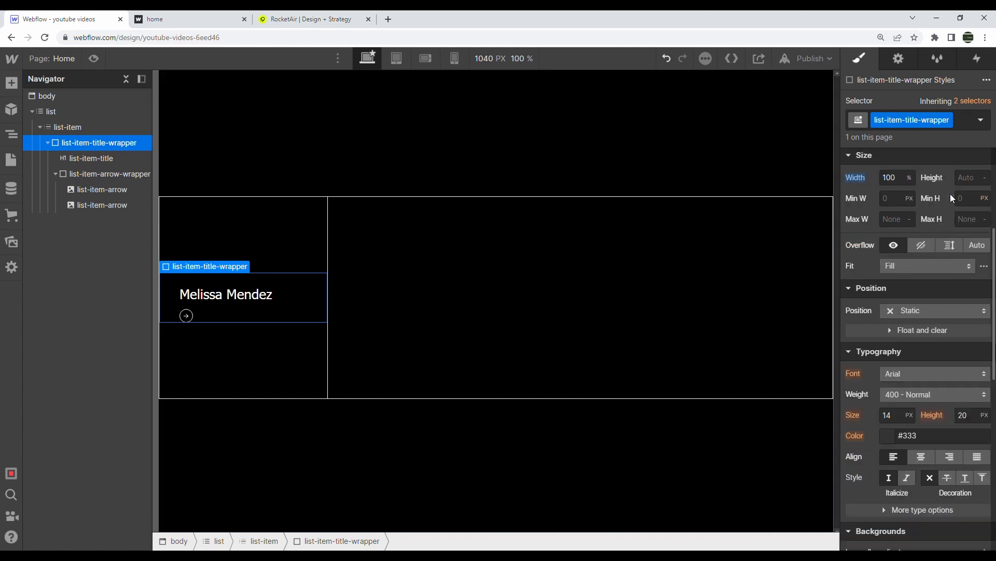
pyautogui.click(906, 221)
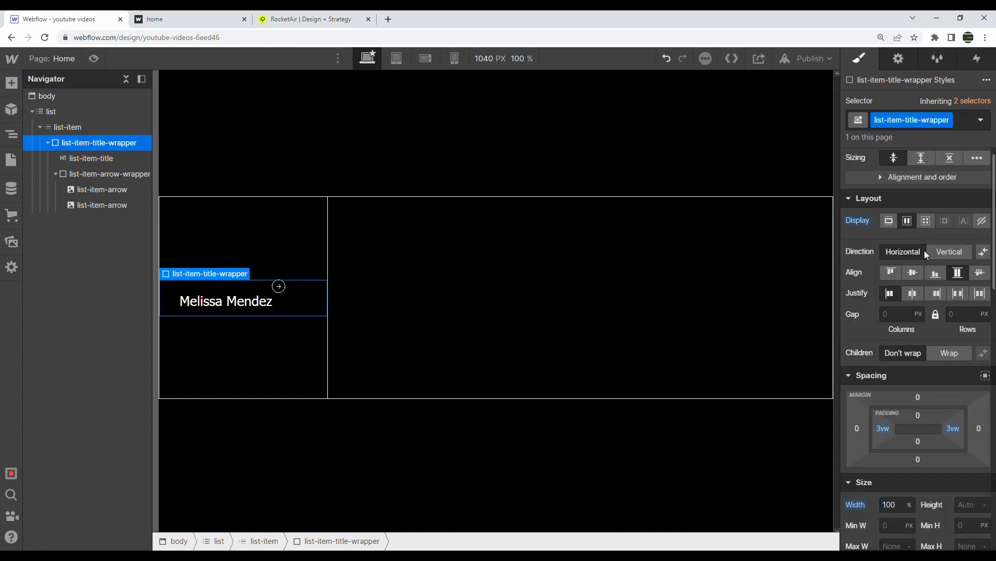
pyautogui.click(917, 274)
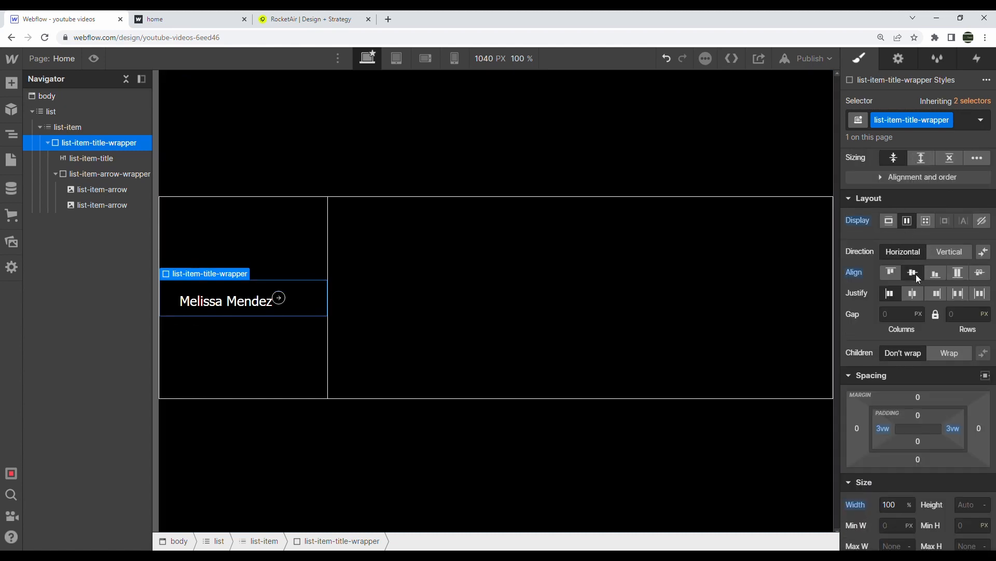
pyautogui.click(960, 294)
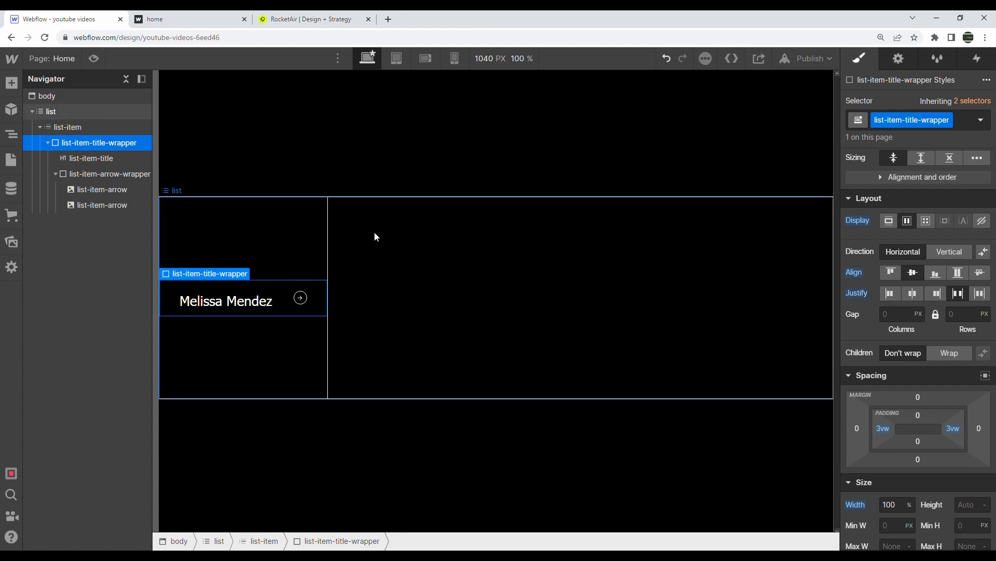
# Set the list-item-title heading's top and bottom margins to 0
pyautogui.click(262, 301)
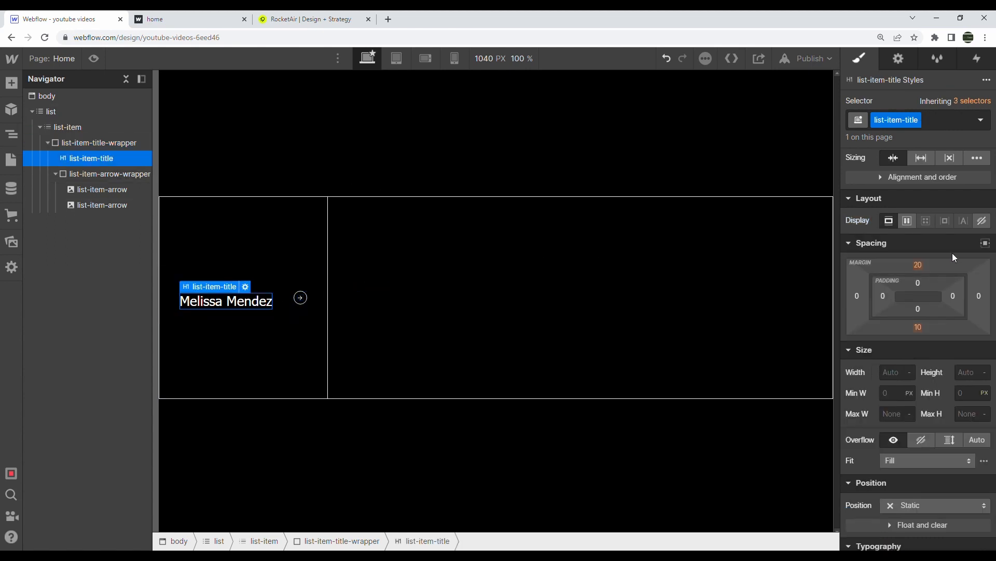
pyautogui.click(292, 275)
pyautogui.click(294, 292)
pyautogui.click(248, 302)
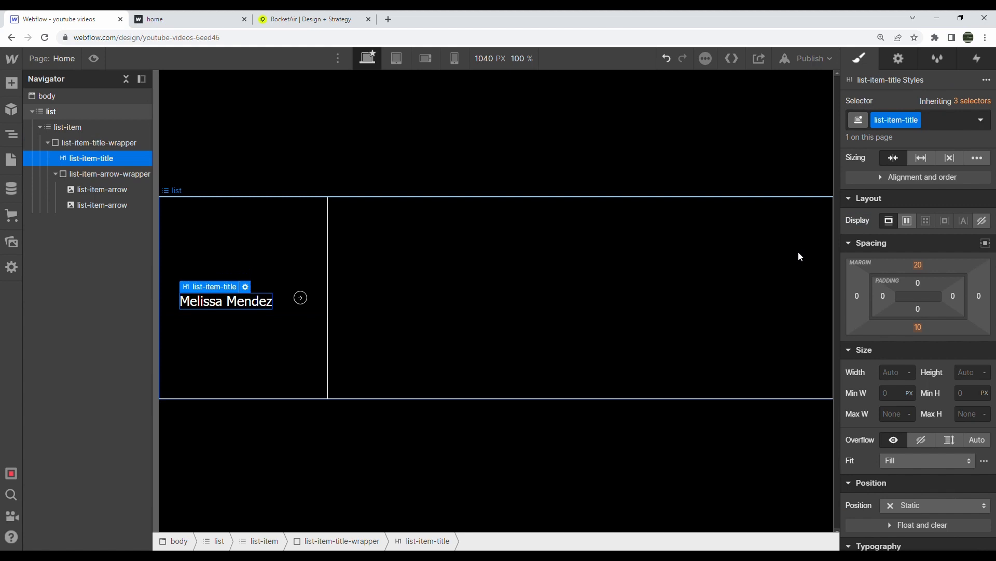
pyautogui.click(920, 265)
pyautogui.click(897, 306)
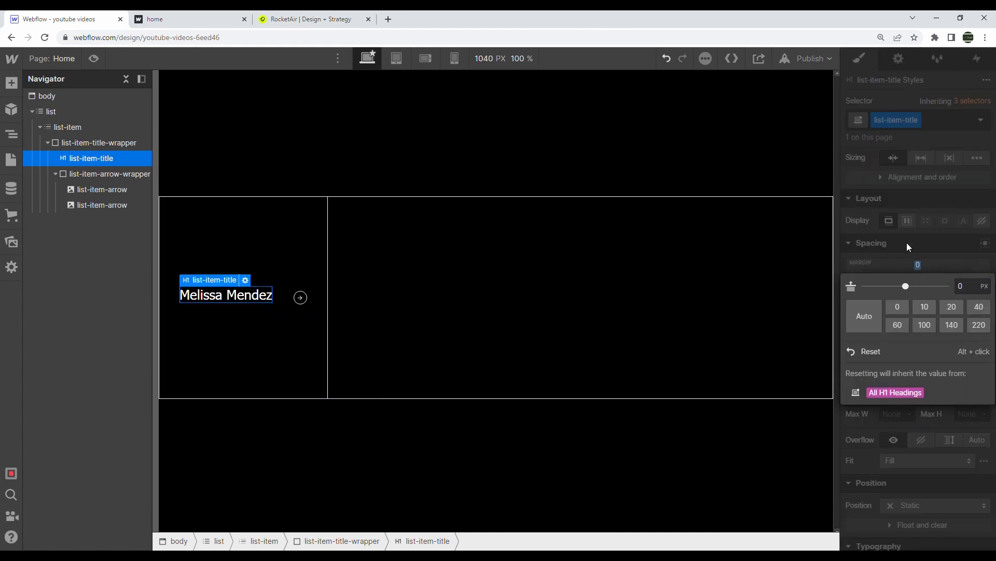
pyautogui.click(918, 326)
pyautogui.click(894, 370)
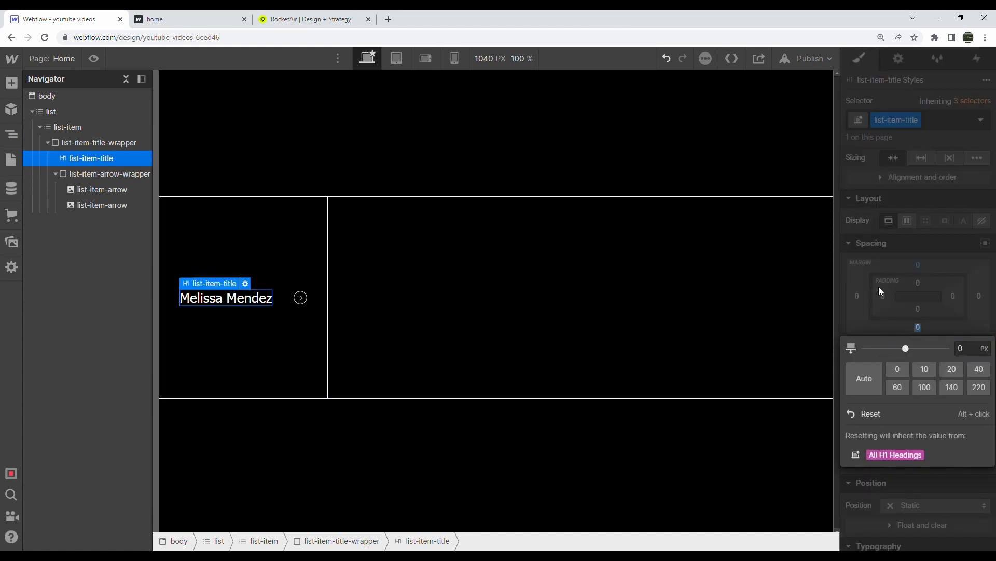
pyautogui.click(442, 200)
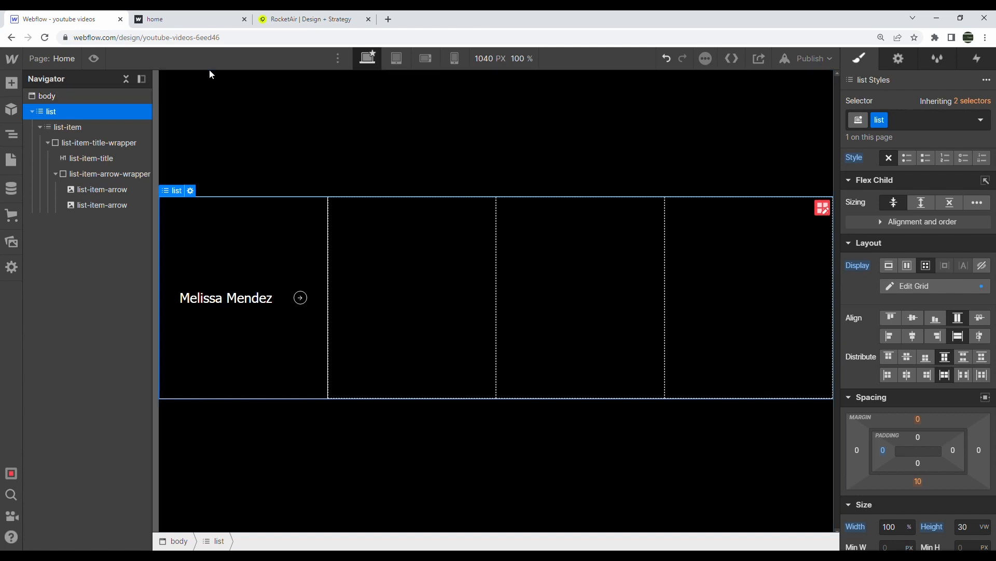
# Preview the first card's hover state on the published home page, then return to Webflow
pyautogui.click(210, 15)
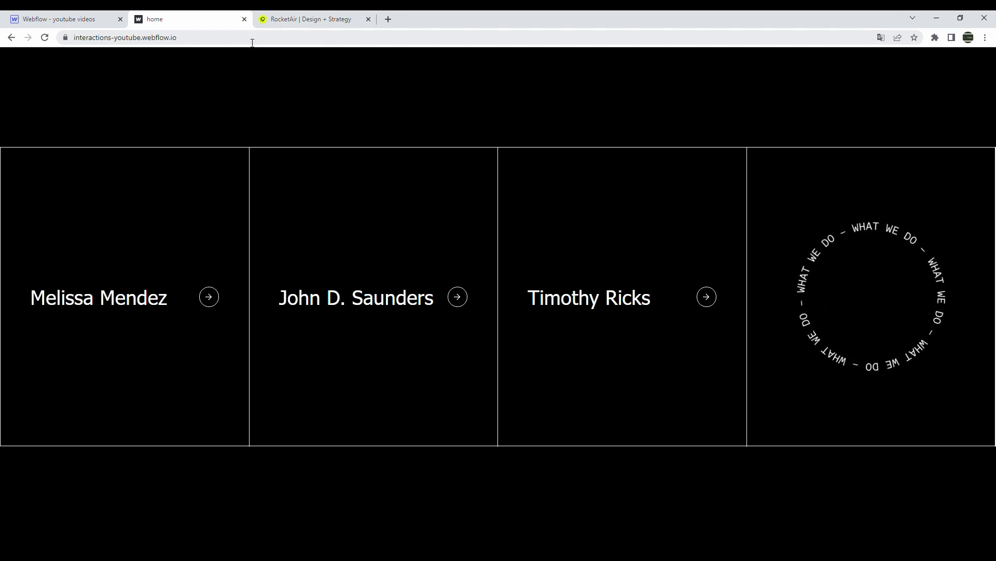
pyautogui.moveTo(213, 232)
pyautogui.moveTo(60, 426); pyautogui.dragTo(119, 421)
pyautogui.click(136, 319)
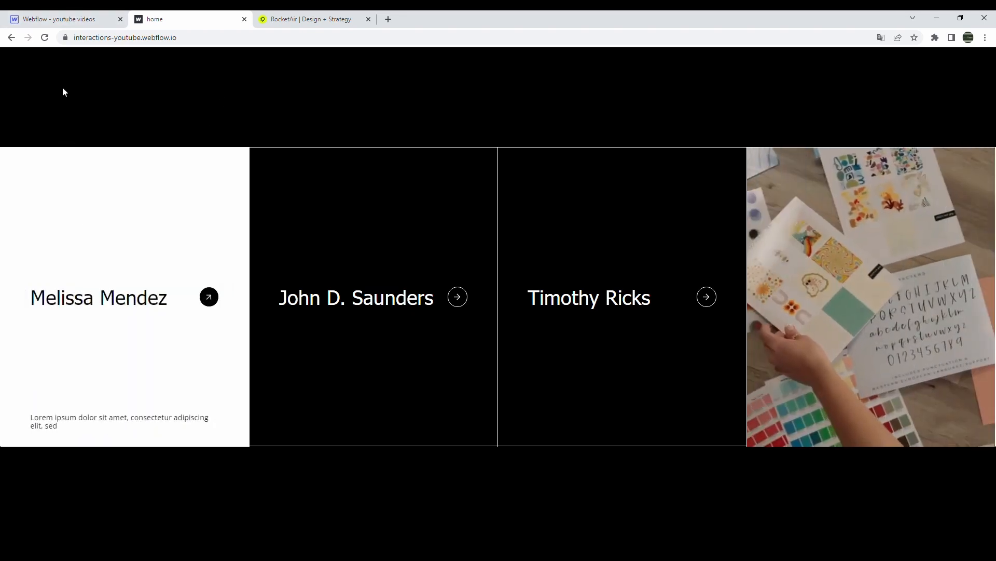
pyautogui.click(59, 19)
# Collapse the arrow wrapper and title wrapper branches in the Navigator, keeping list-item expanded
pyautogui.click(55, 174)
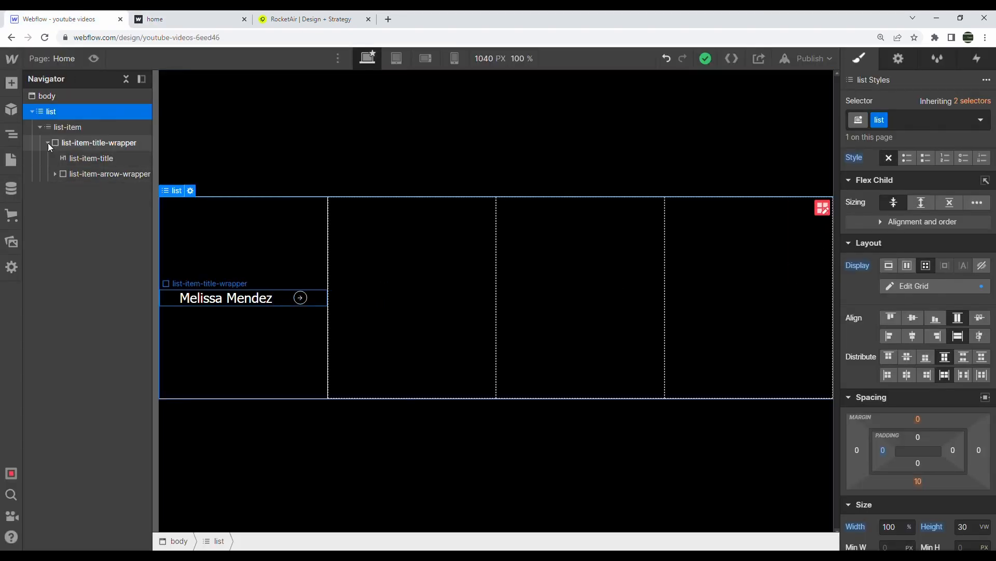
pyautogui.click(47, 142)
pyautogui.click(39, 127)
pyautogui.click(40, 127)
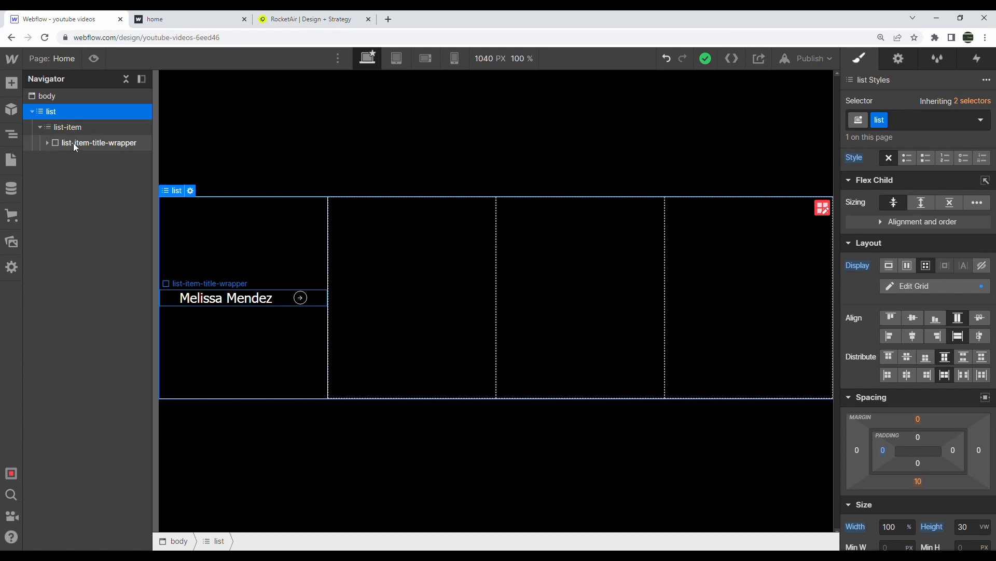
# Add a list-item-description Div Block, delete it, and place a Paragraph after the title wrapper
pyautogui.click(12, 83)
pyautogui.moveTo(49, 304); pyautogui.dragTo(104, 159)
pyautogui.click(914, 124)
pyautogui.write('list-item-descripti')
pyautogui.press('Return')
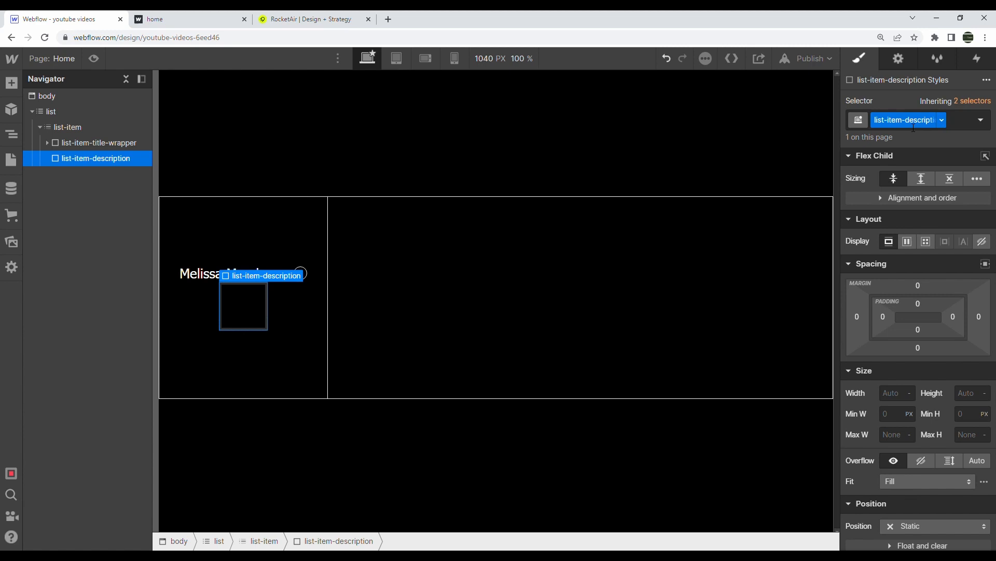
pyautogui.press('Delete')
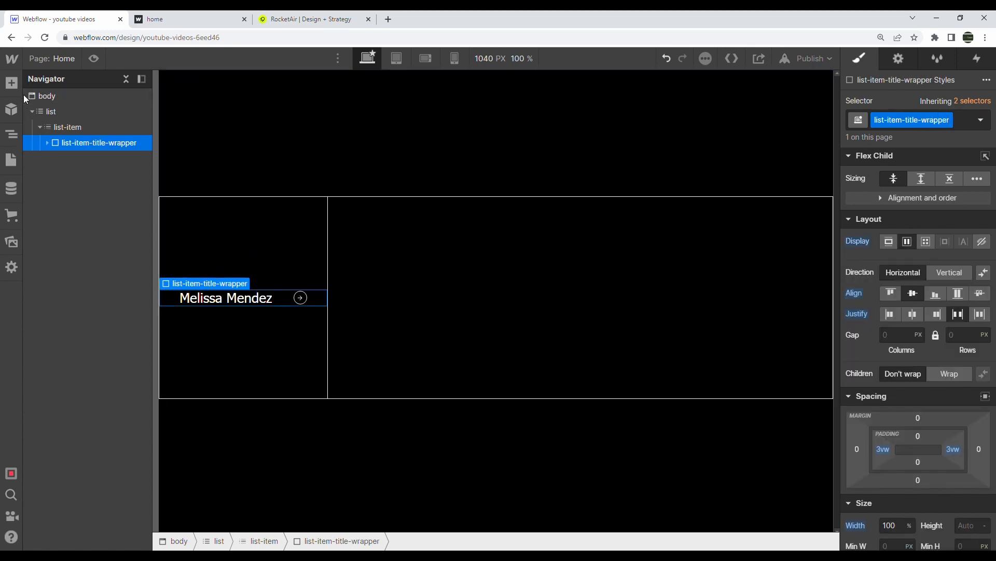
pyautogui.click(12, 83)
pyautogui.moveTo(111, 435); pyautogui.dragTo(107, 162)
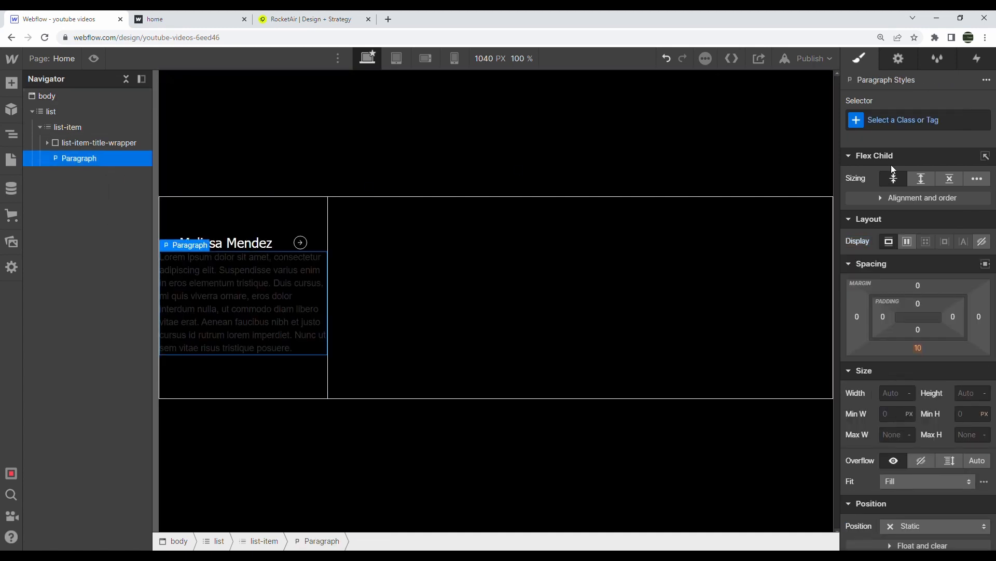
# Apply the list-item-description class to the paragraph with 3vw left and right padding
pyautogui.click(892, 120)
pyautogui.write('list-ite')
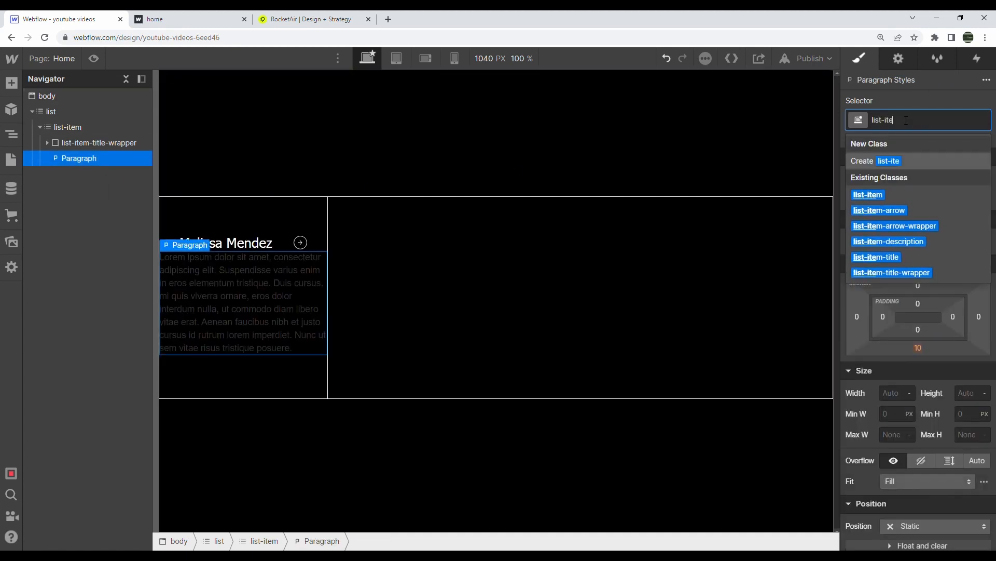
pyautogui.write('m-description')
pyautogui.press('Return')
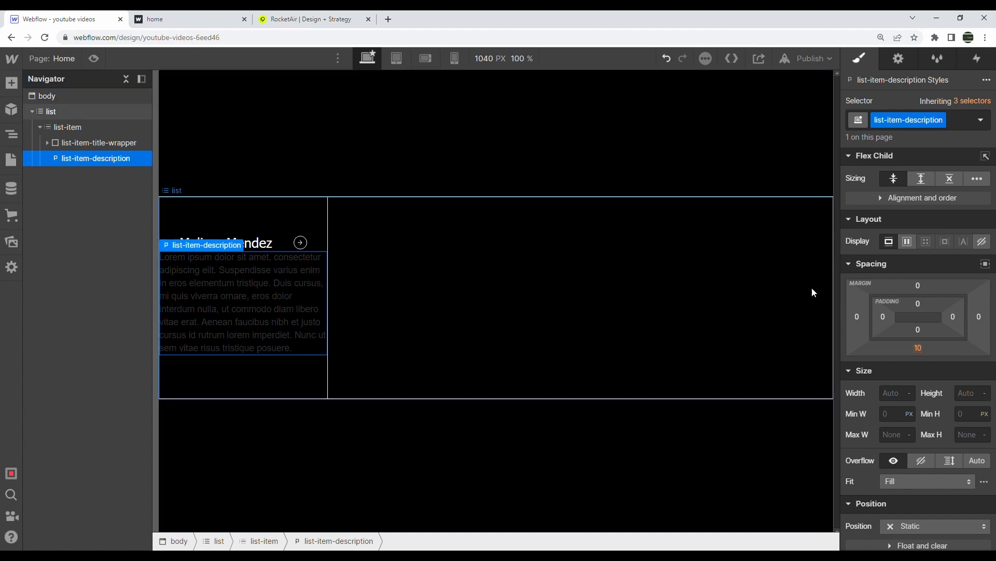
pyautogui.click(884, 316)
pyautogui.write('3vw')
pyautogui.press('Return')
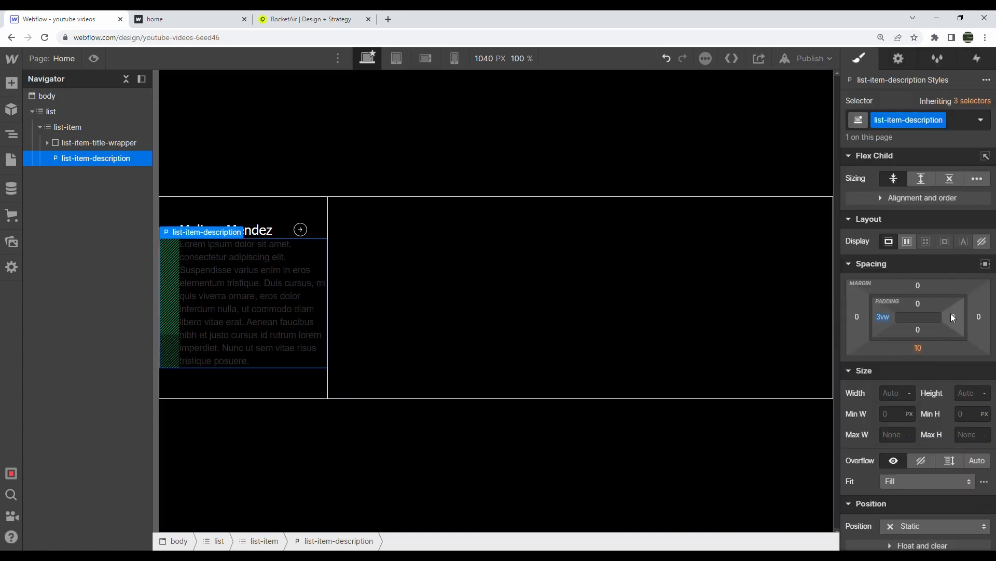
pyautogui.click(953, 318)
pyautogui.press('Escape')
pyautogui.click(953, 318)
pyautogui.write('3vw')
pyautogui.press('Return')
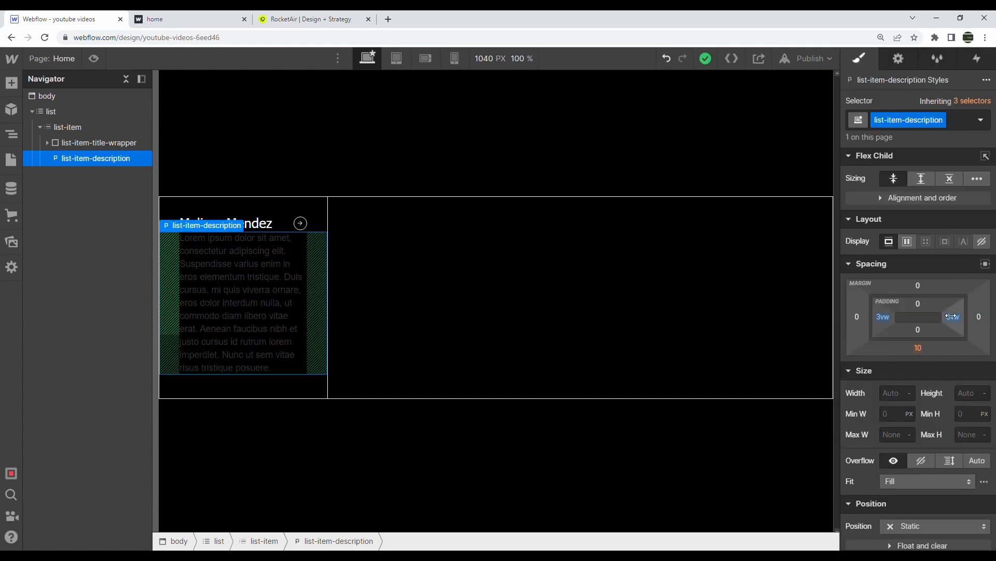
# Set the paragraph's width to 100%
pyautogui.scroll(-2, 923, 324)
pyautogui.click(899, 329)
pyautogui.write('100%')
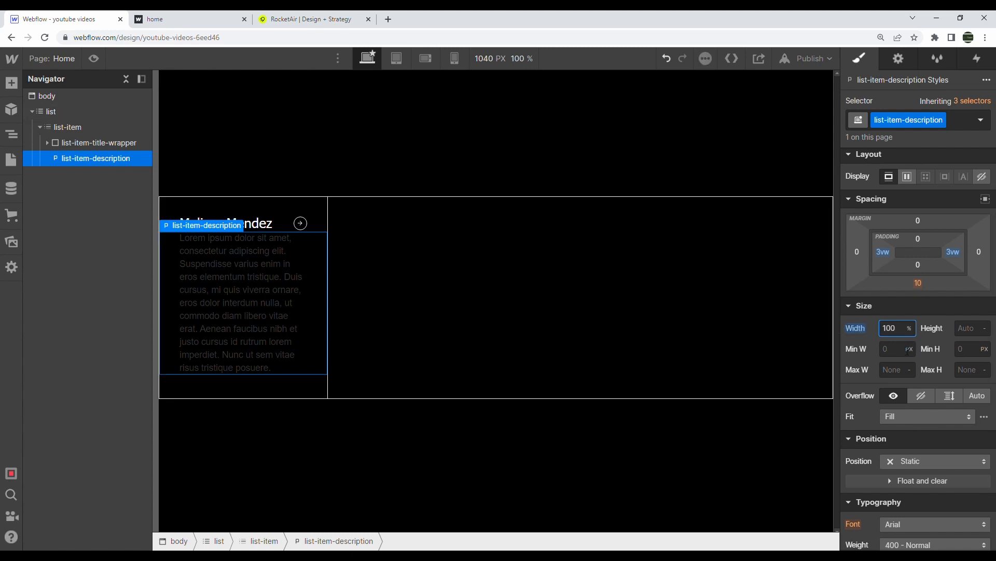
# Replace the description with 'Lorem ipsum dolor sit amet, consectetur adipiscing elit, sed' copied from the live site
pyautogui.hotkey('ctrl', 'Tab')
pyautogui.moveTo(59, 430); pyautogui.dragTo(29, 415)
pyautogui.hotkey('ctrl', 'c')
pyautogui.hotkey('ctrl', 'shift', 'Tab')
pyautogui.doubleClick(220, 312)
pyautogui.hotkey('ctrl', 'a')
pyautogui.hotkey('ctrl', 'v')
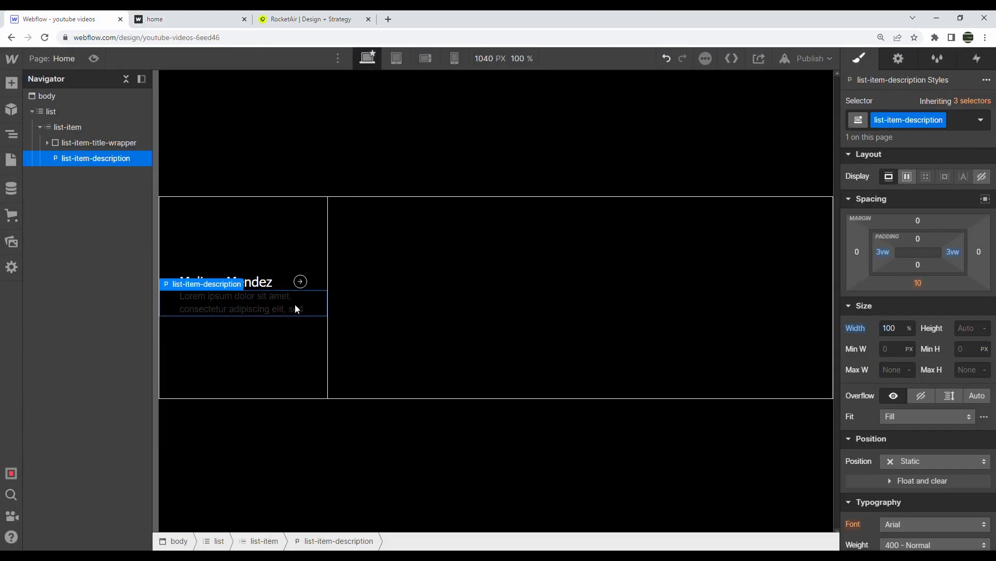
# Make the description text white, then compare with the published page
pyautogui.scroll(-5, 965, 393)
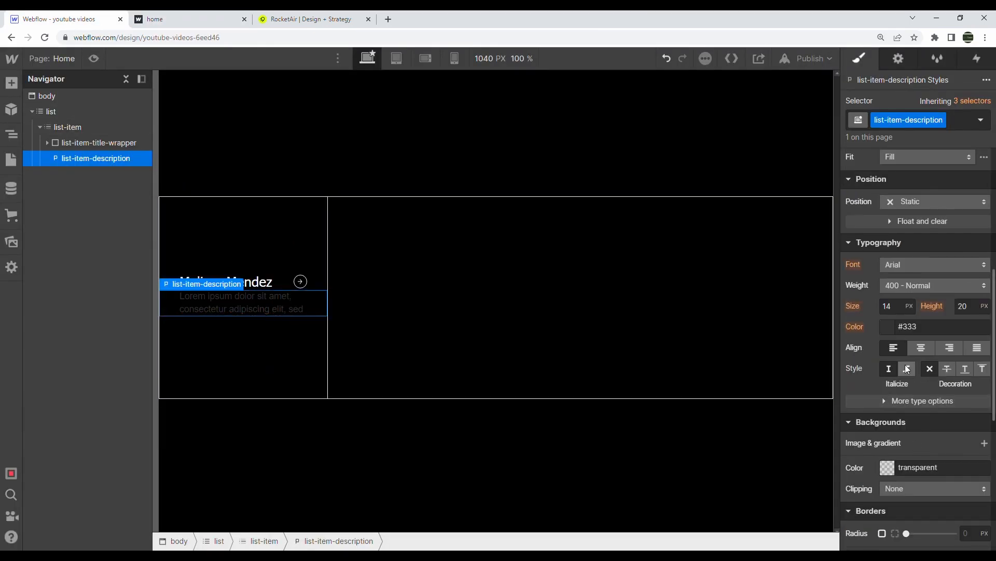
pyautogui.click(889, 327)
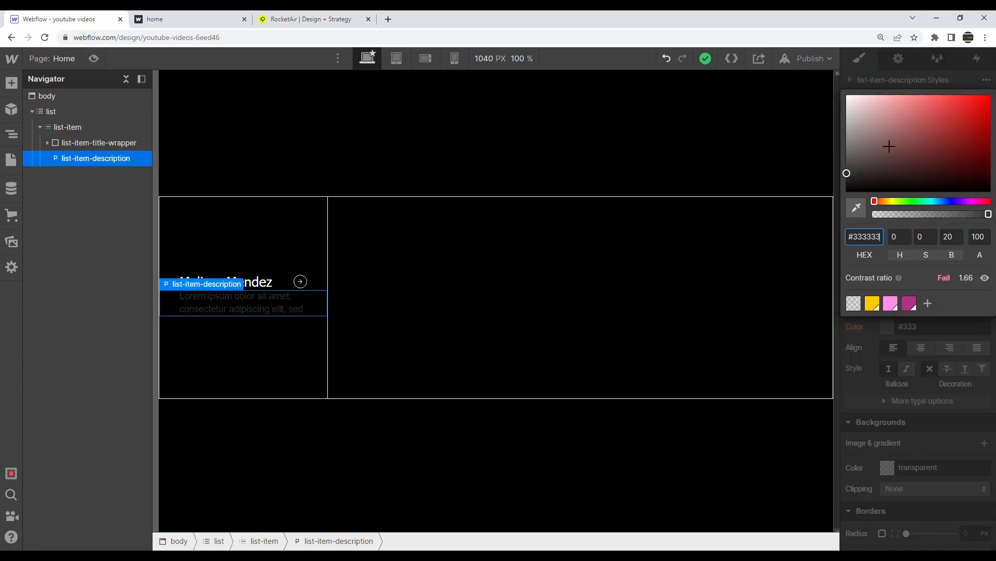
pyautogui.moveTo(893, 165); pyautogui.dragTo(847, 96)
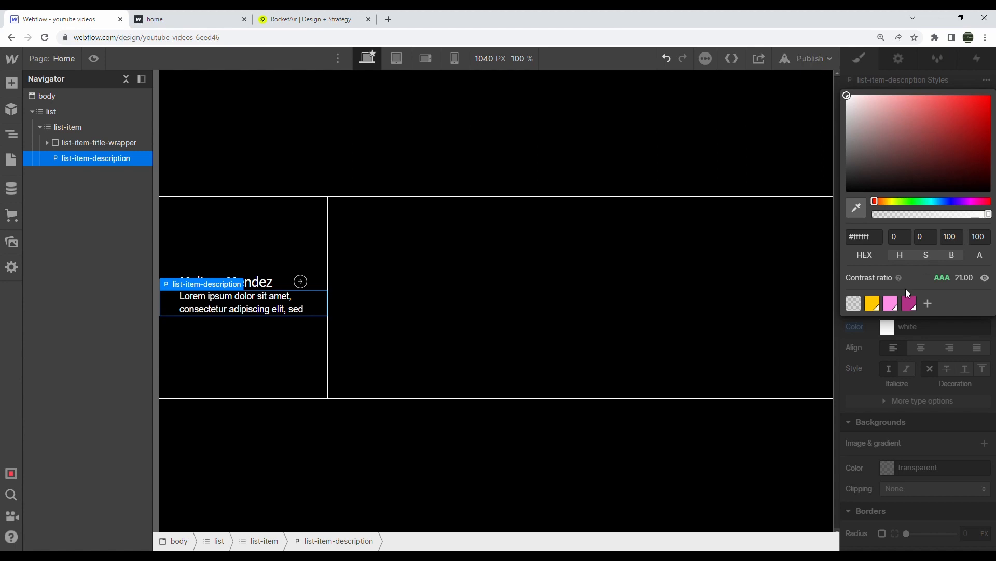
pyautogui.click(898, 358)
pyautogui.scroll(3, 898, 357)
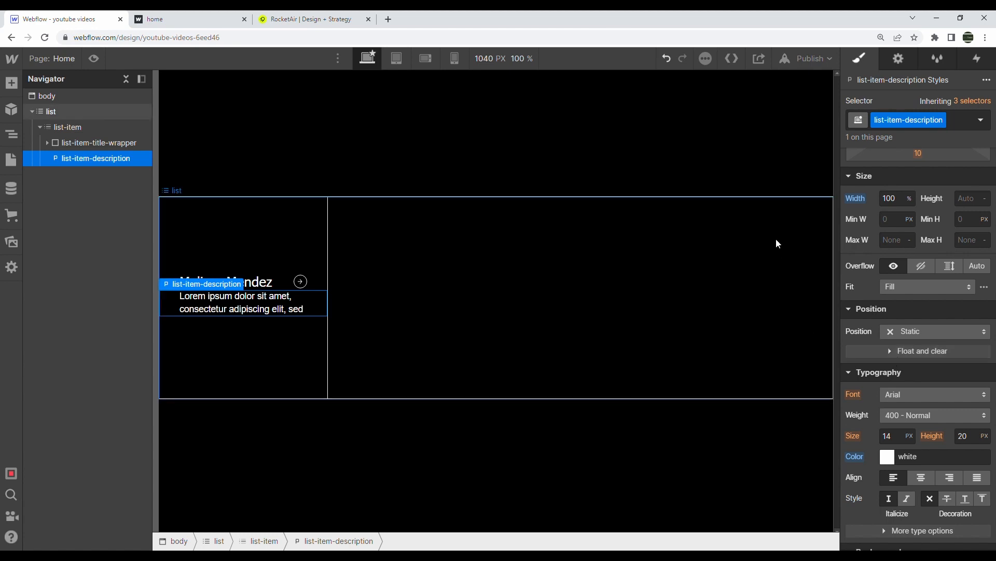
pyautogui.click(197, 19)
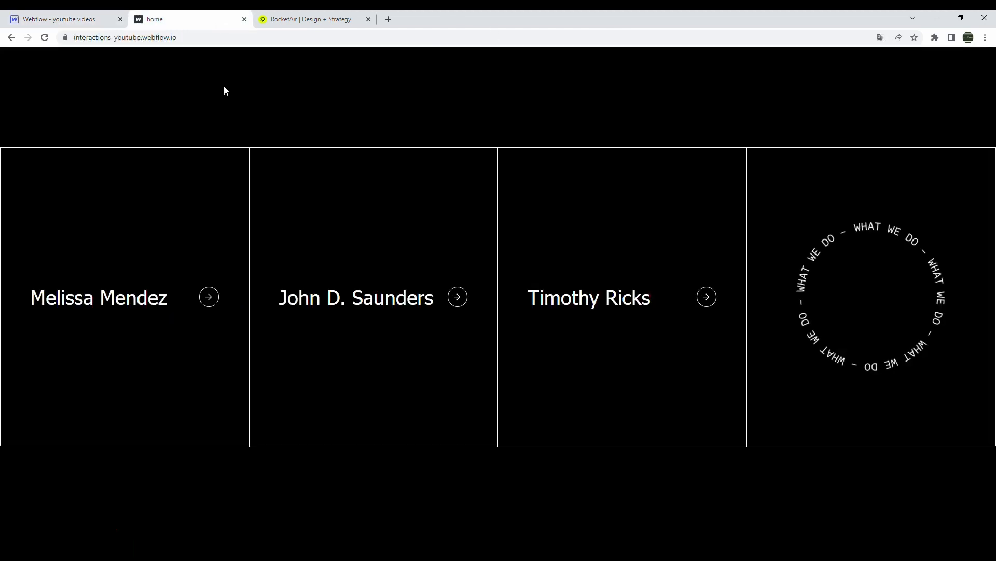
# Clear the text selection on the live page and go back to the Webflow Designer
pyautogui.click(192, 174)
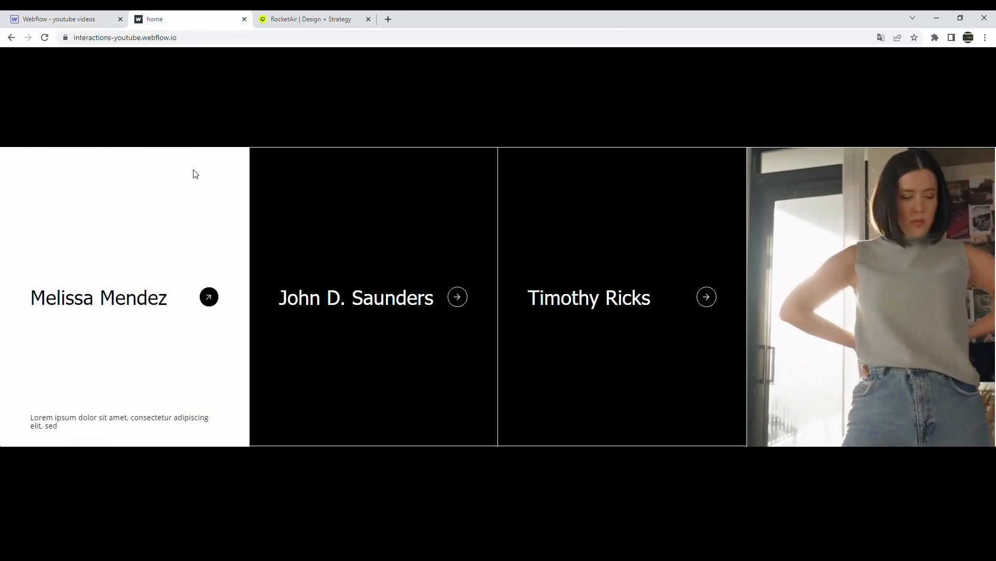
pyautogui.click(59, 19)
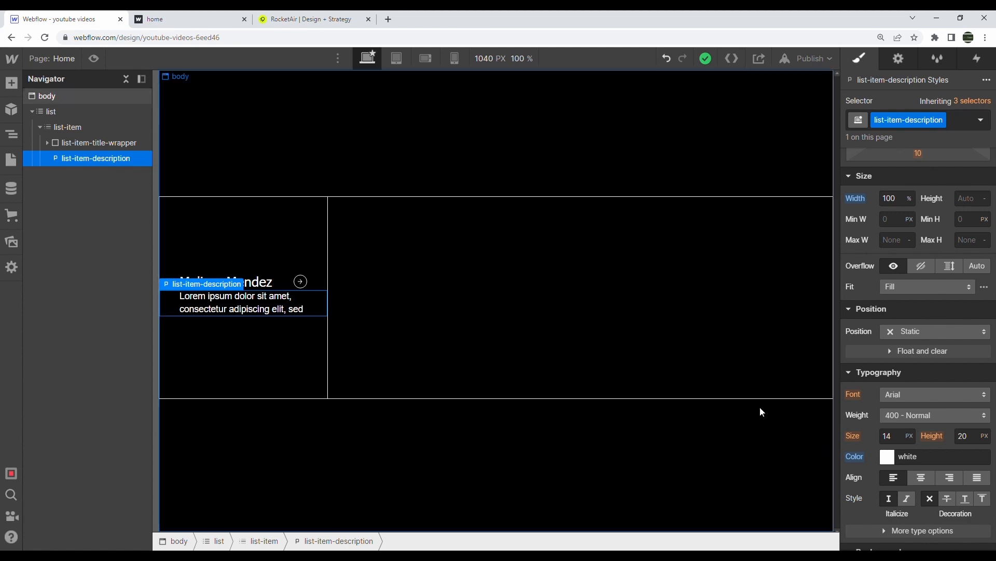
# Set the description to Absolute and list-item to Relative, then pin the description to the card's bottom
pyautogui.click(916, 335)
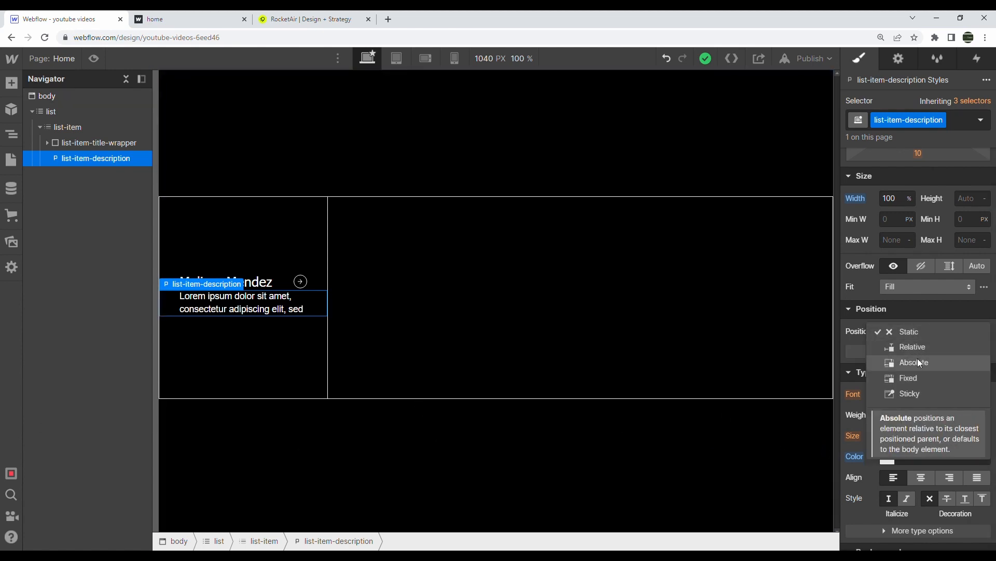
pyautogui.click(918, 362)
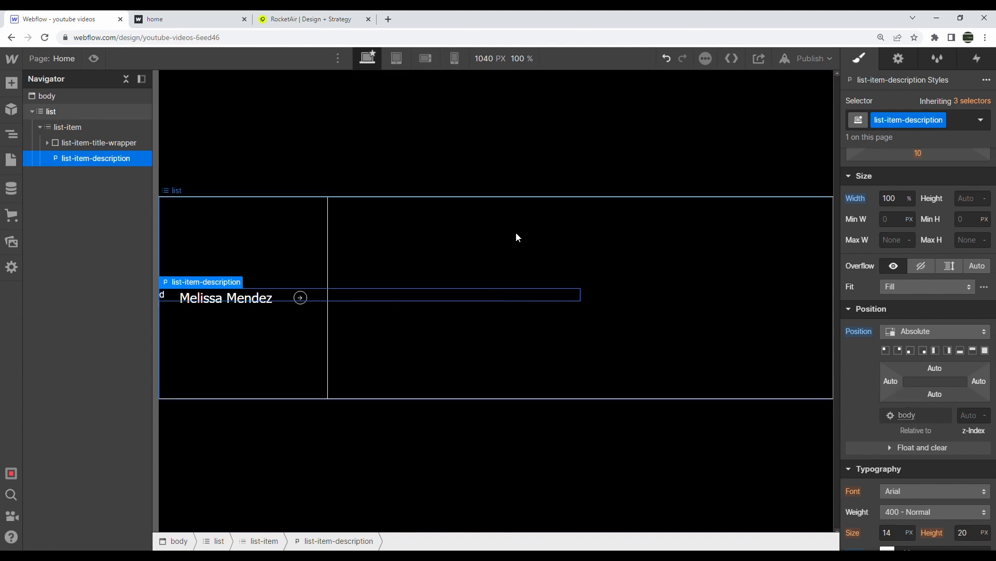
pyautogui.click(535, 258)
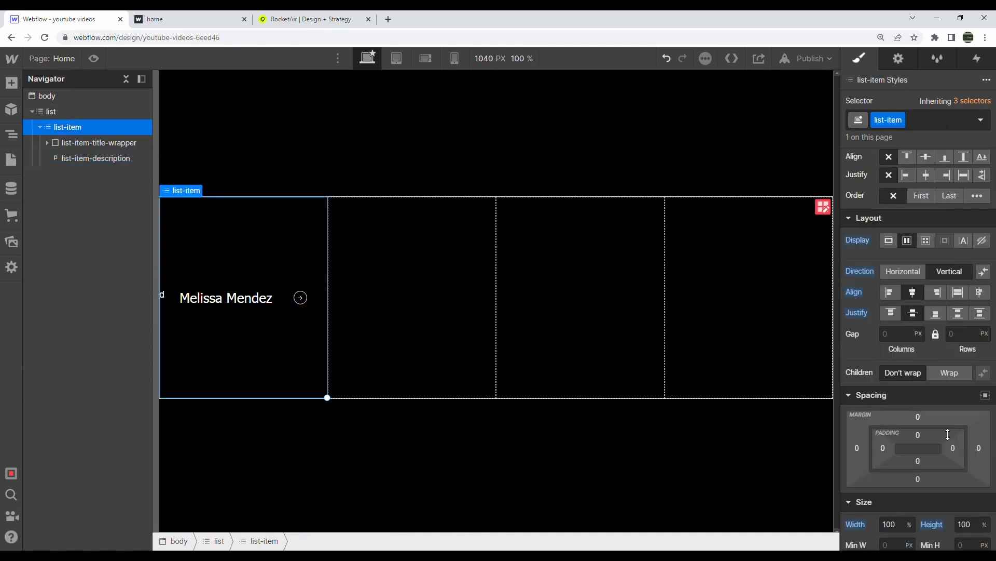
pyautogui.scroll(-4, 942, 459)
pyautogui.click(929, 464)
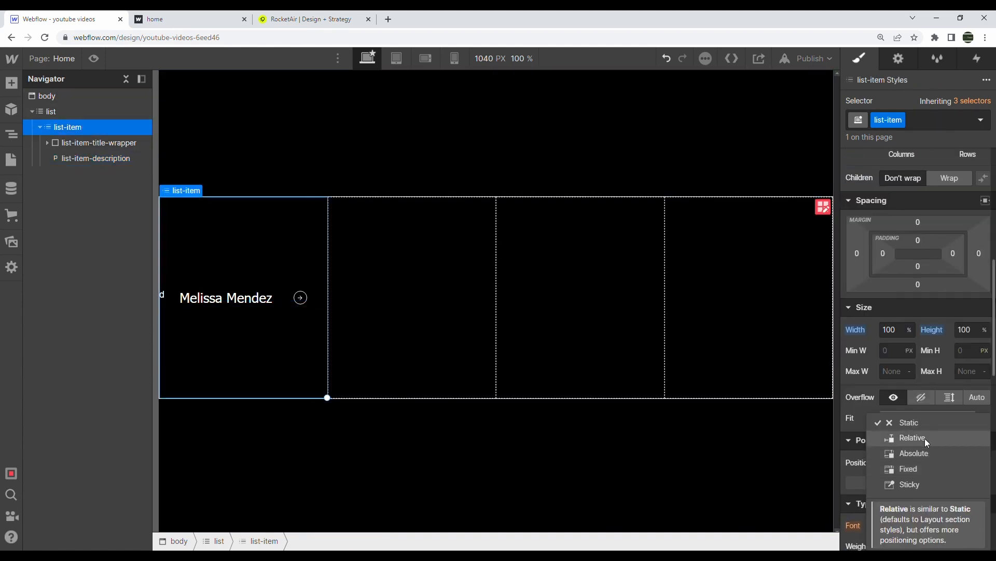
pyautogui.click(925, 438)
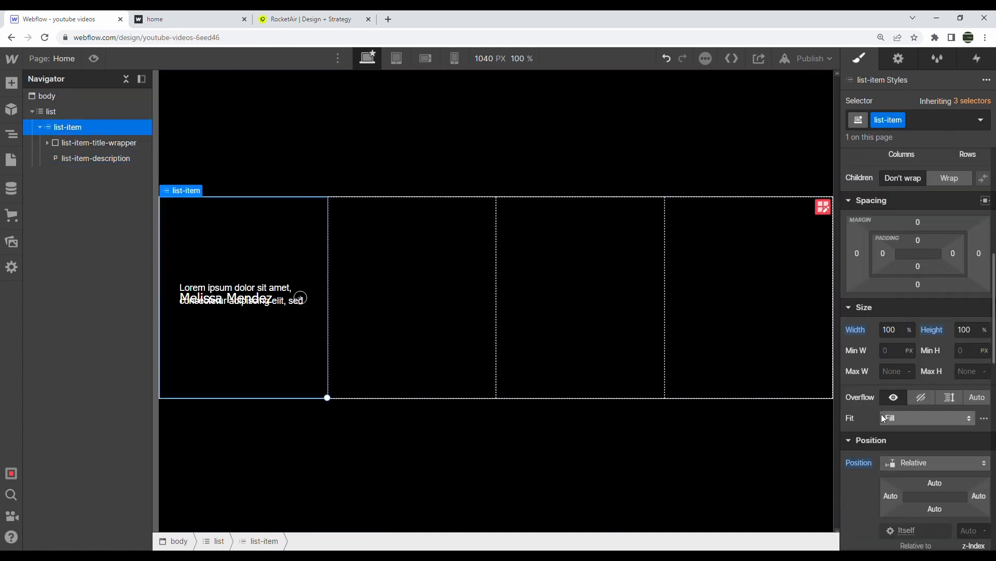
pyautogui.click(98, 159)
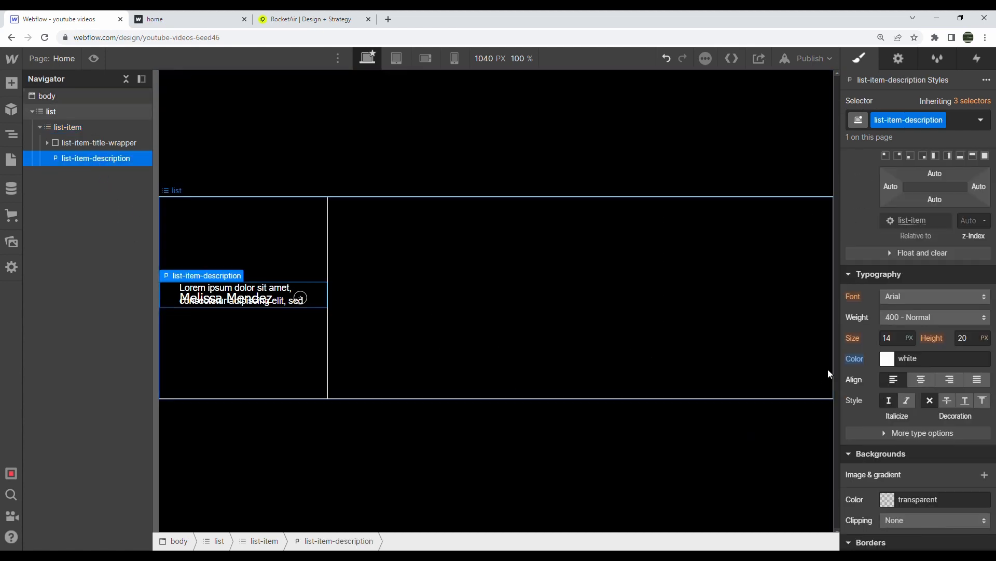
pyautogui.scroll(3, 908, 319)
pyautogui.click(961, 286)
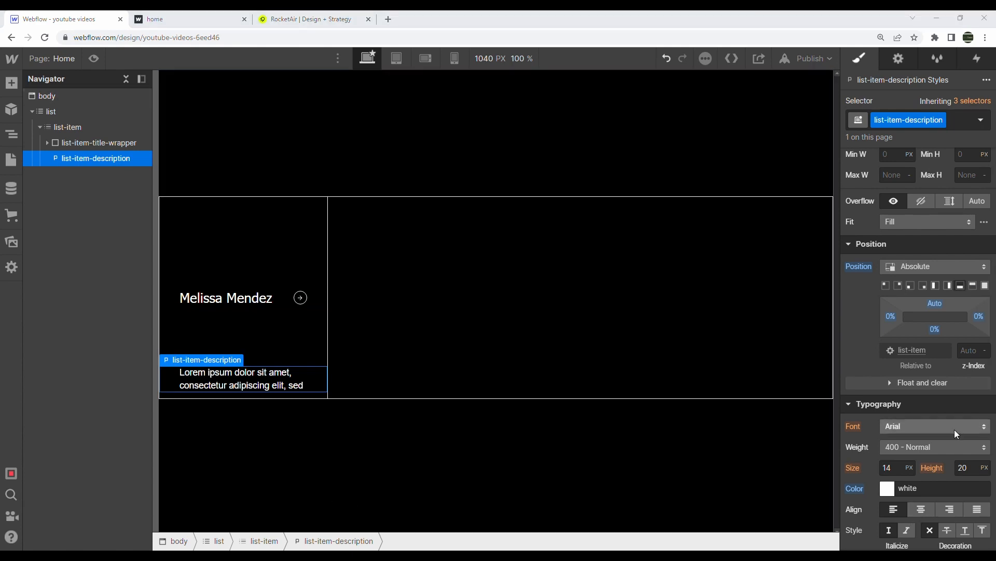
# Give the description Open Sans font, 1.21vw text size and 1.4vw line height
pyautogui.scroll(-3, 954, 429)
pyautogui.click(906, 297)
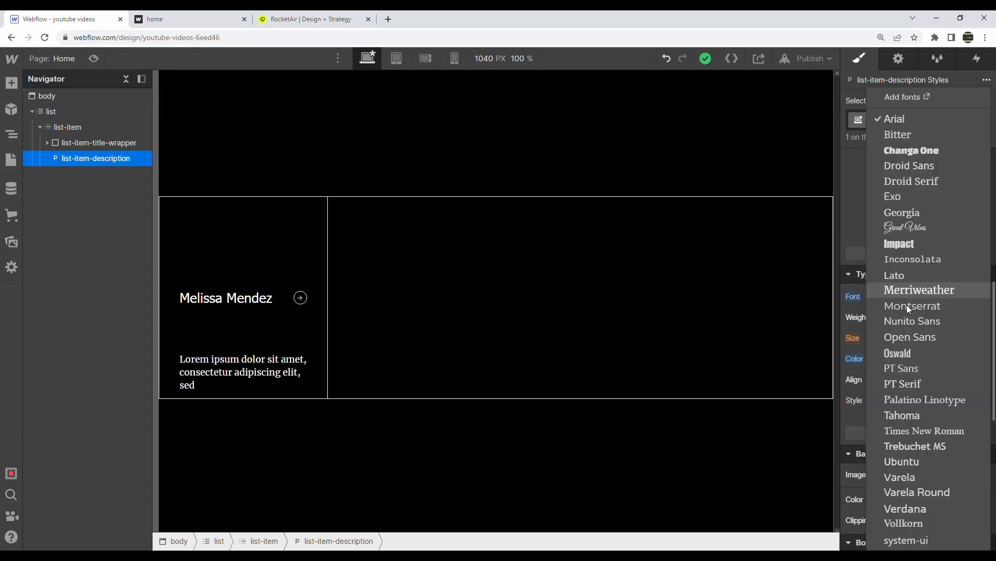
pyautogui.click(914, 333)
pyautogui.click(904, 340)
pyautogui.write('vw')
pyautogui.press('Return')
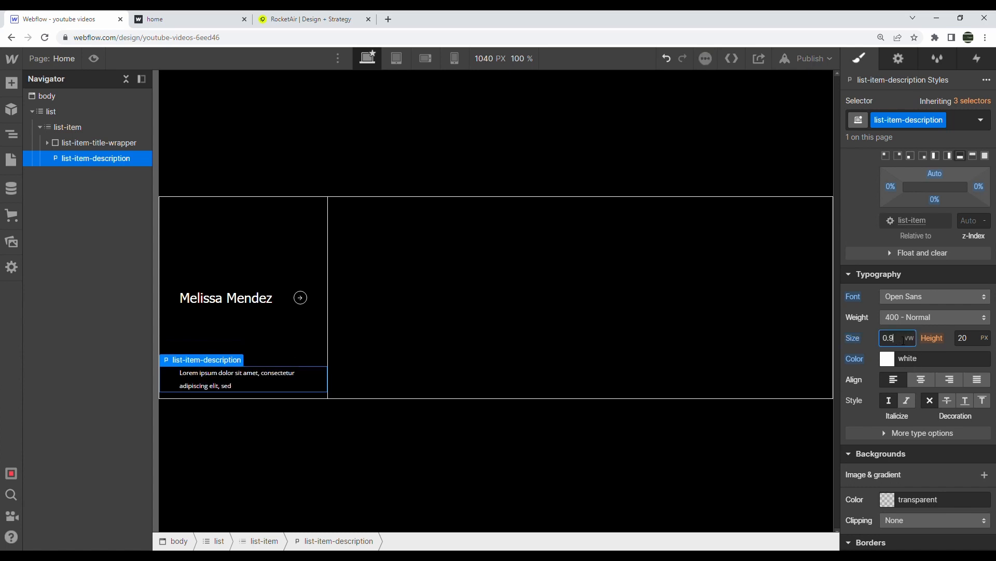
pyautogui.write('1.2')
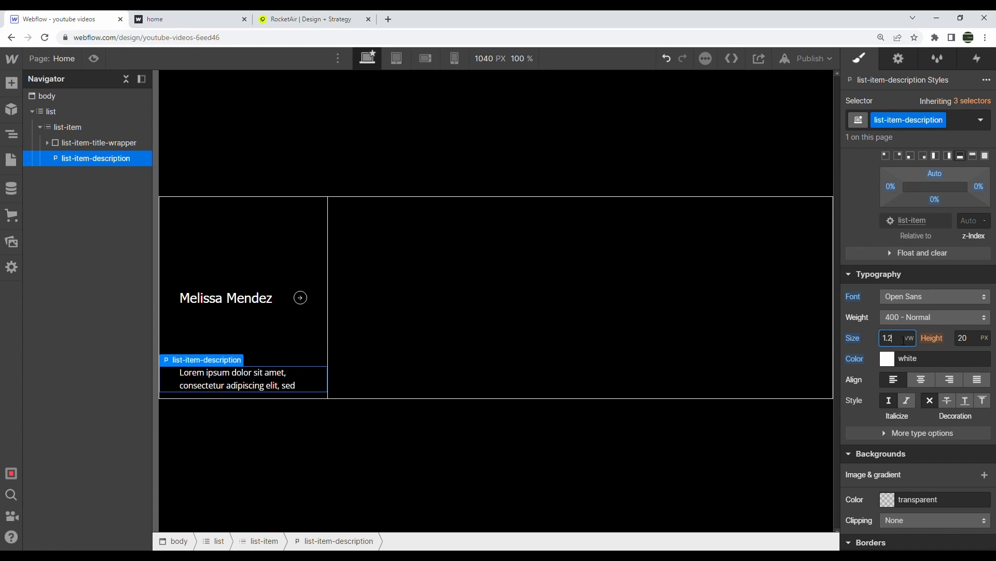
pyautogui.write('1')
pyautogui.click(966, 341)
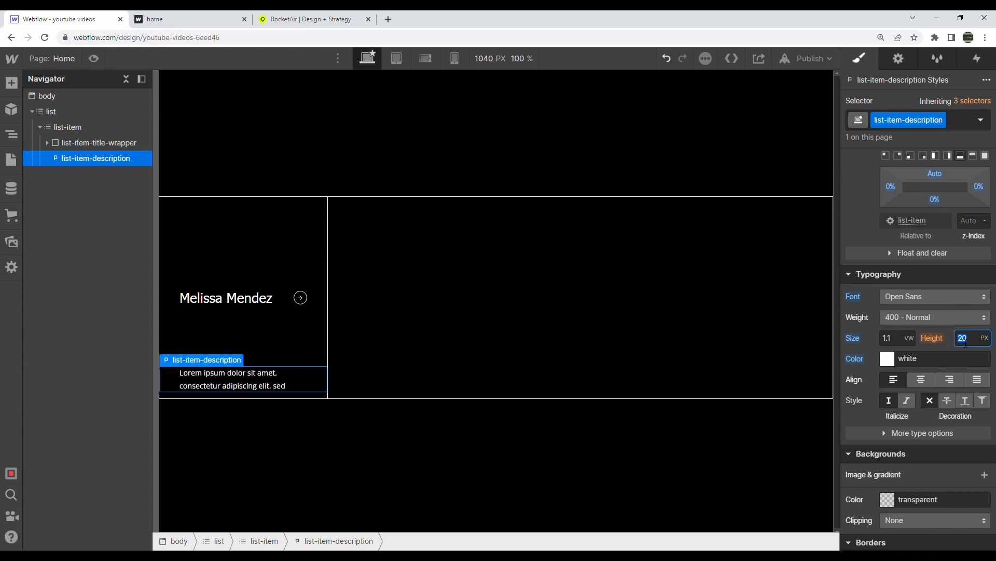
pyautogui.write('1.4vw')
pyautogui.press('Return')
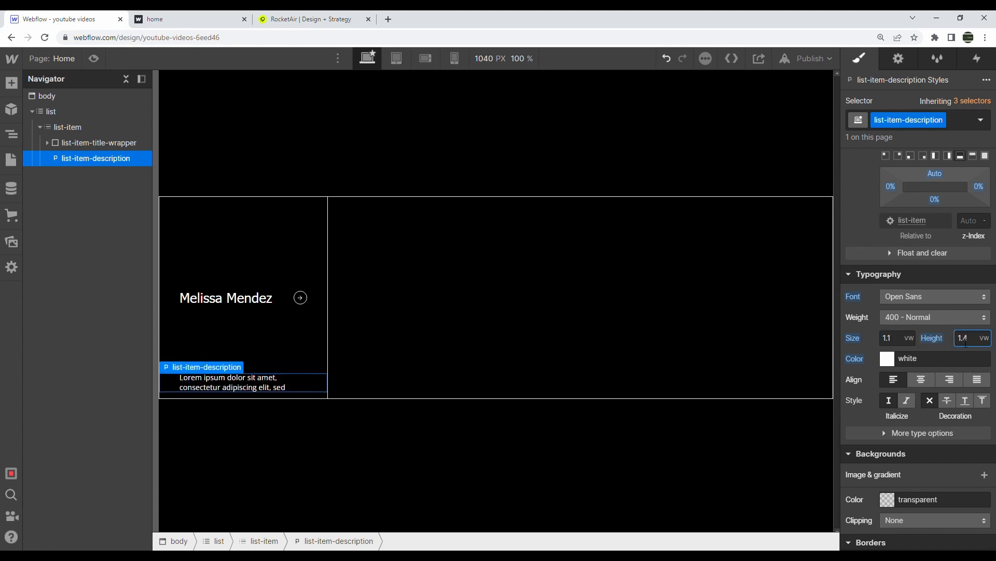
# Change the description text colour to black
pyautogui.click(887, 360)
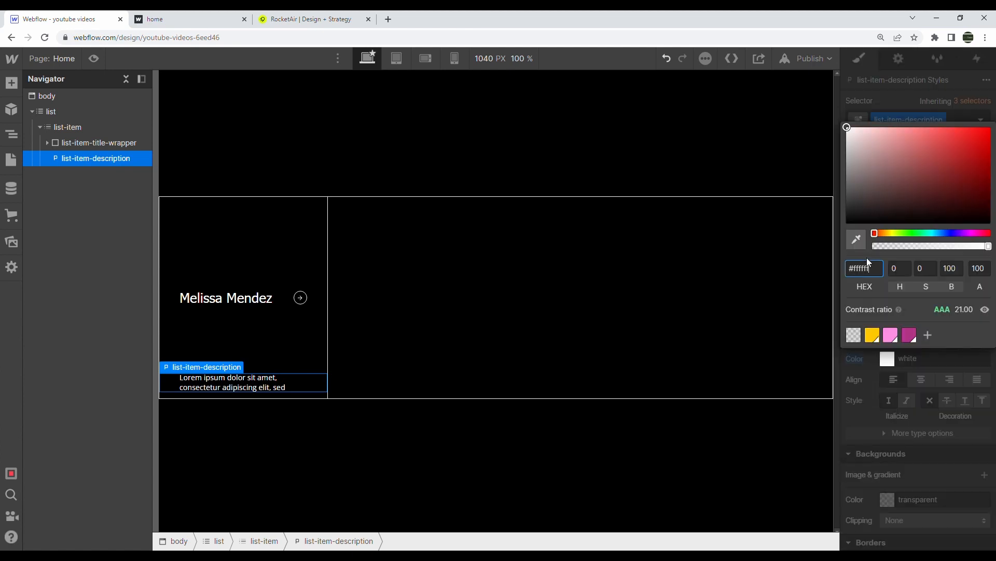
pyautogui.moveTo(882, 214); pyautogui.dragTo(847, 223)
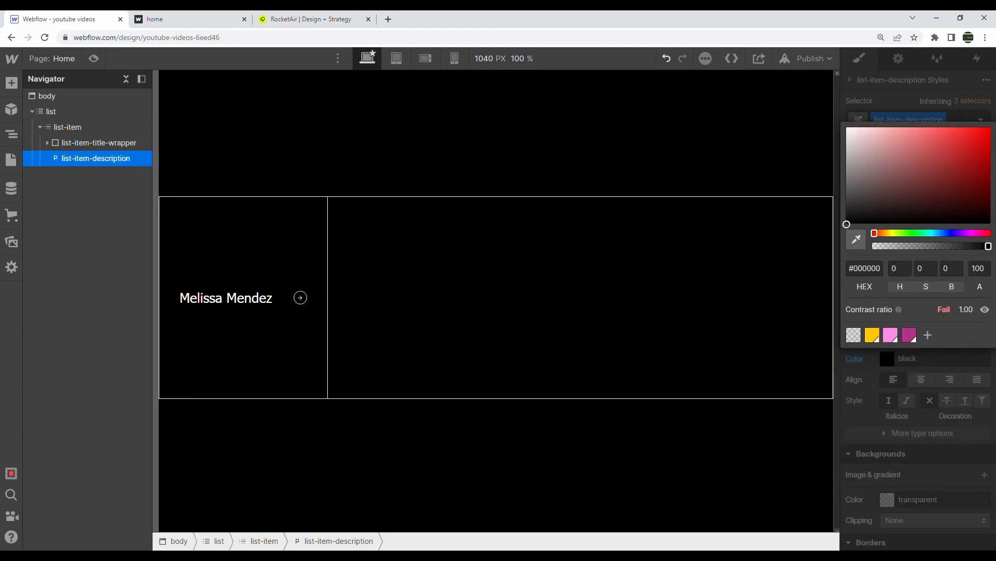
pyautogui.click(895, 385)
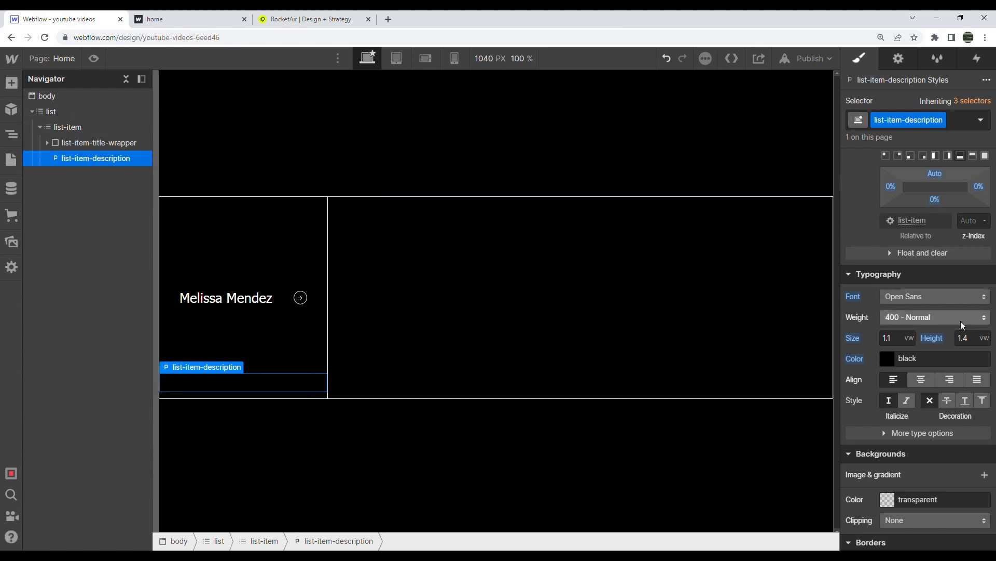
# Change the description's bottom margin to 2vw
pyautogui.scroll(-6, 963, 325)
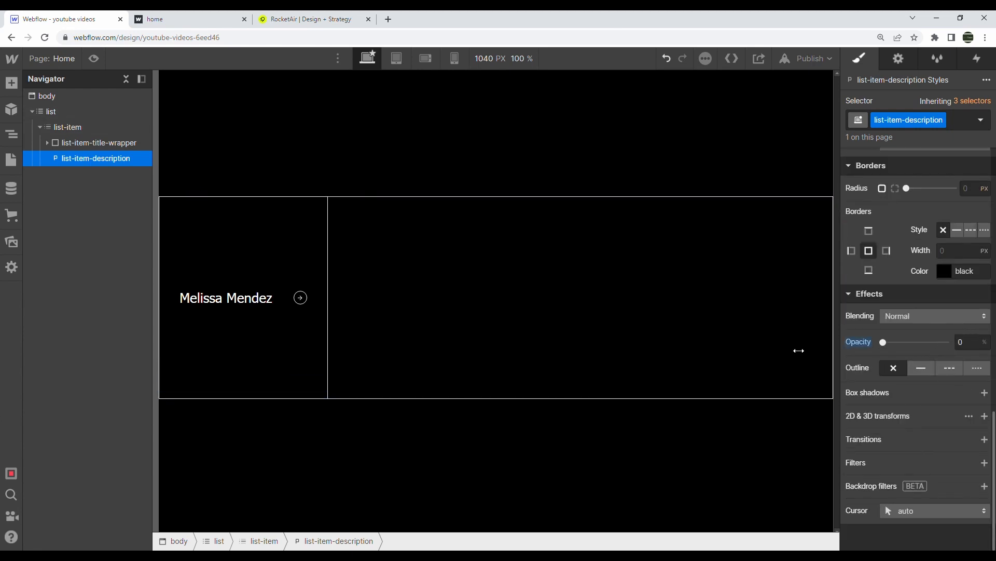
pyautogui.scroll(6, 922, 266)
pyautogui.scroll(5, 920, 262)
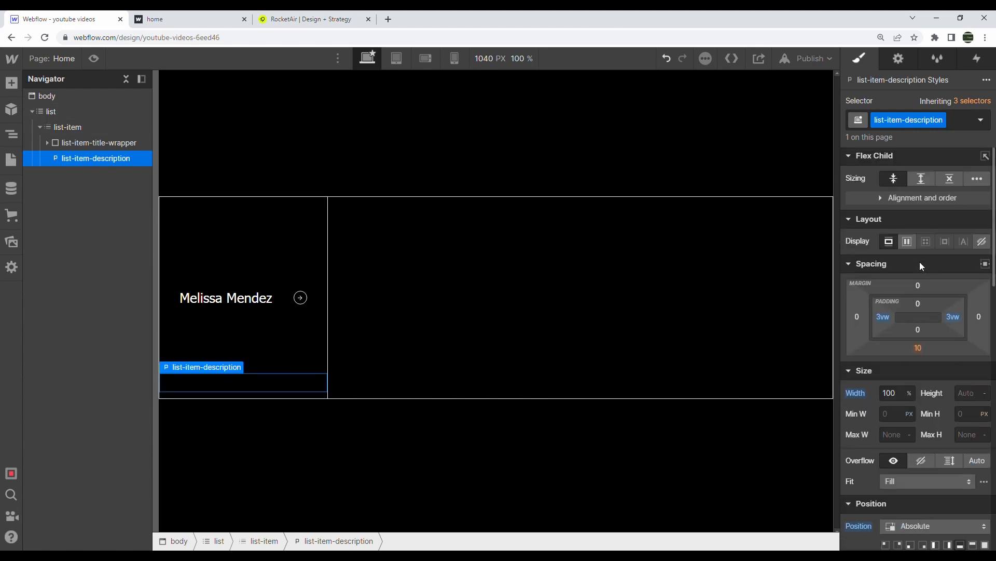
pyautogui.click(918, 347)
pyautogui.write('2vw')
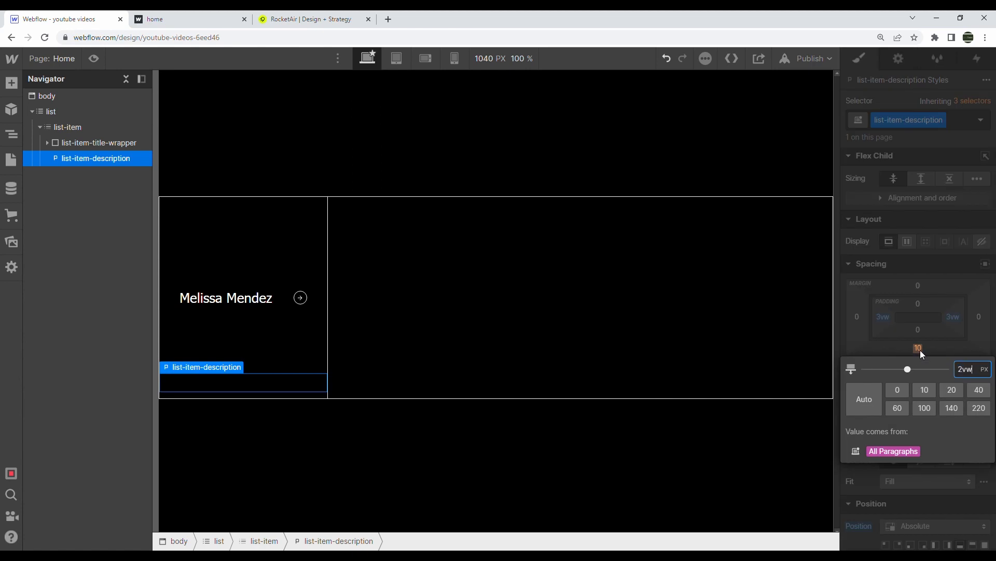
pyautogui.press('Return')
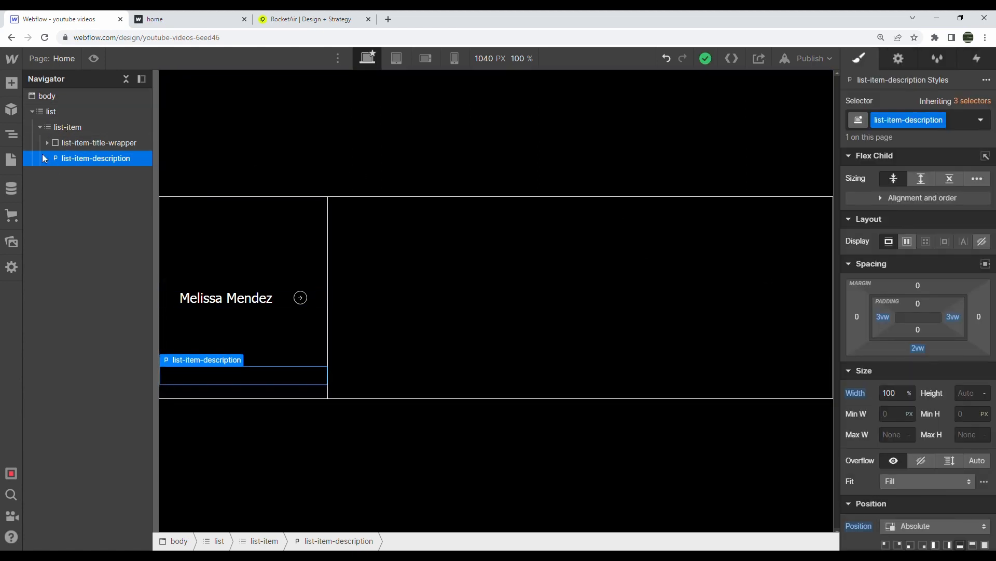
# Duplicate the name card twice so the list holds three cards
pyautogui.click(32, 109)
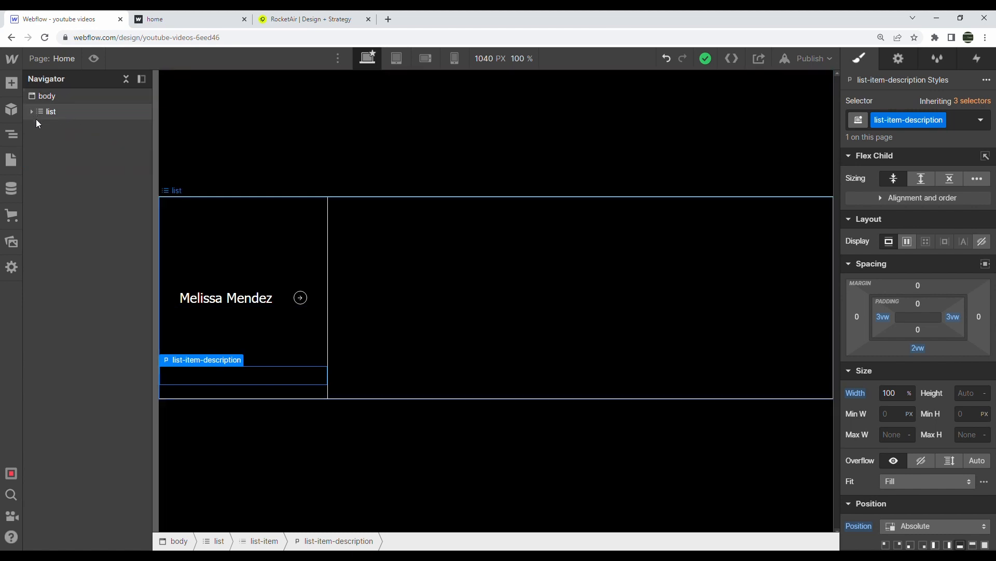
pyautogui.click(36, 116)
pyautogui.click(32, 111)
pyautogui.click(40, 127)
pyautogui.click(80, 129)
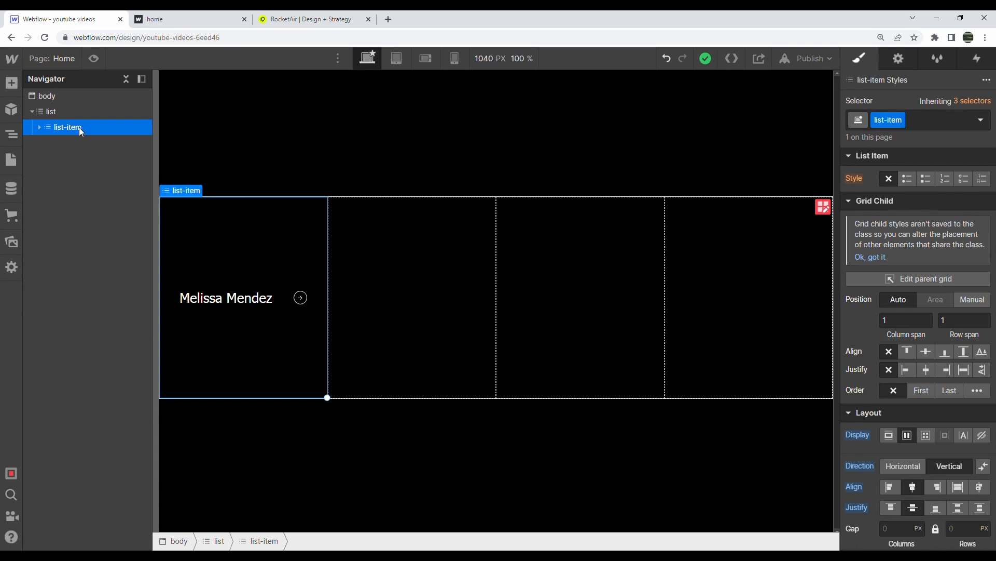
pyautogui.hotkey('ctrl', 'd')
pyautogui.hotkey('ctrl', 'd')
# Rename the second and third cards' headings to two different person names
pyautogui.click(38, 142)
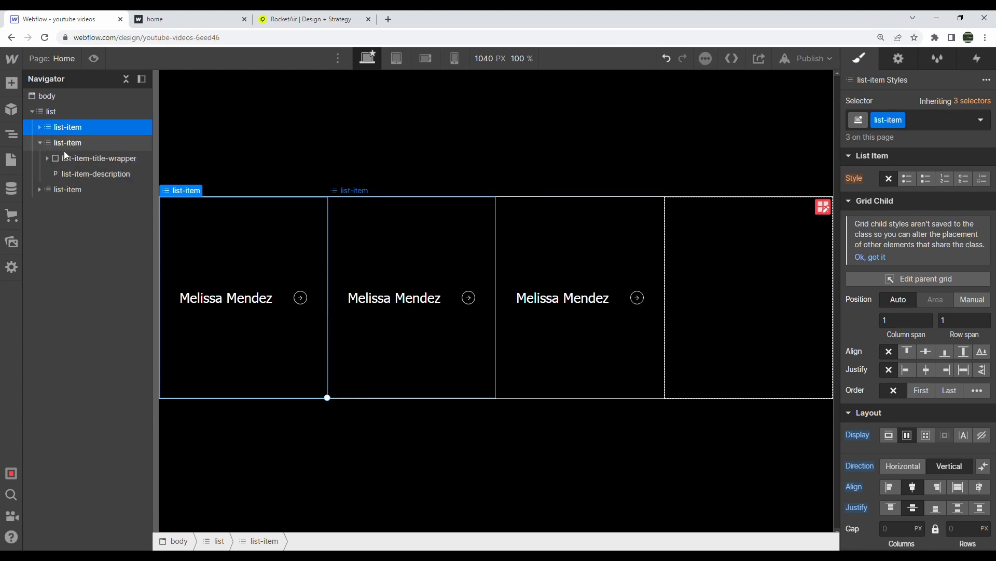
pyautogui.doubleClick(414, 299)
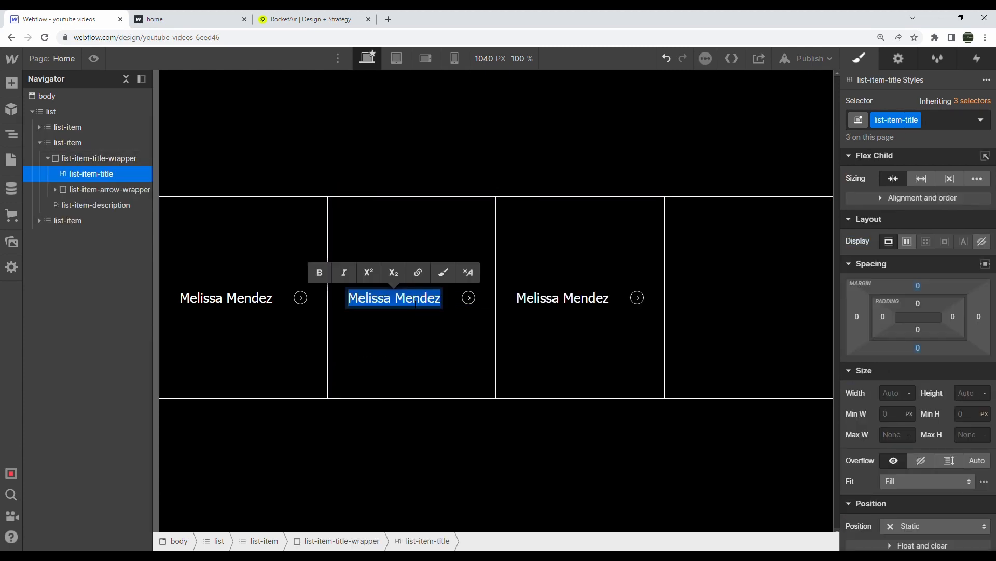
pyautogui.press('Escape')
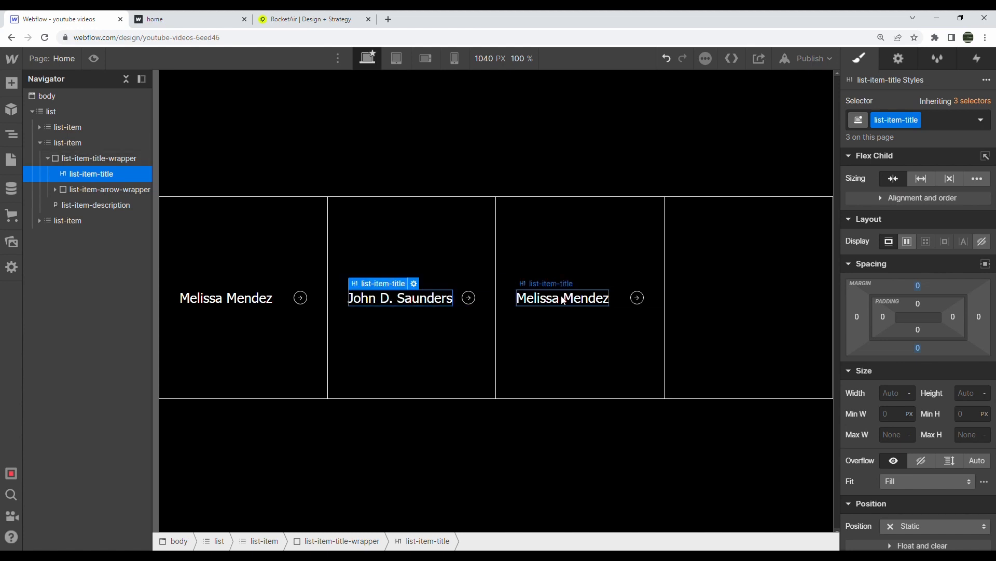
pyautogui.doubleClick(564, 300)
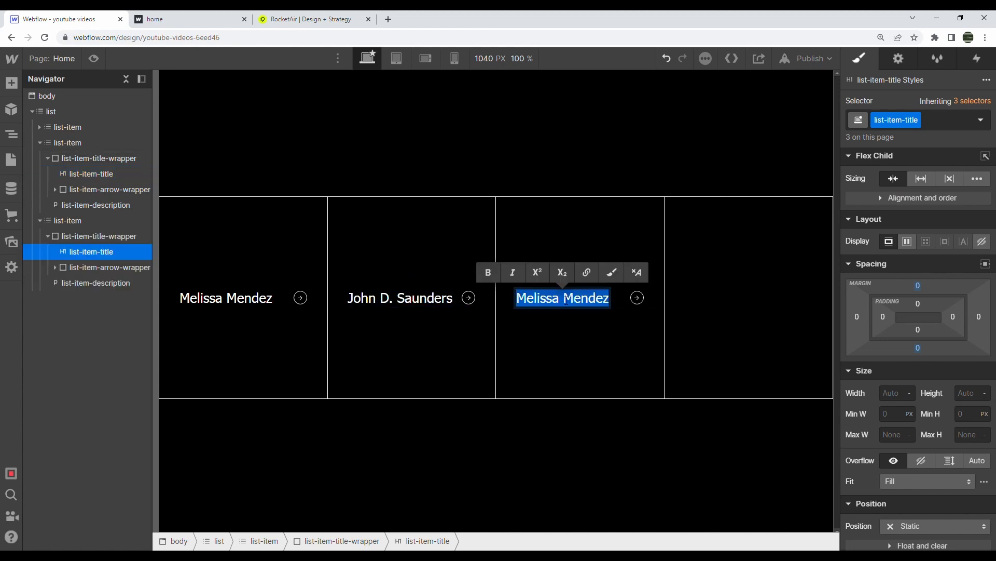
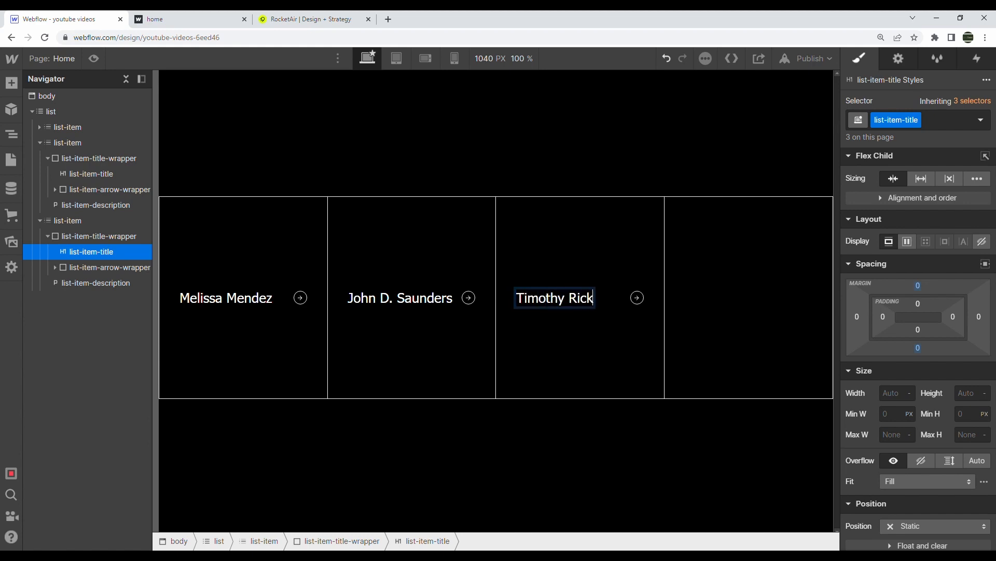
pyautogui.press('Return')
pyautogui.press('Escape')
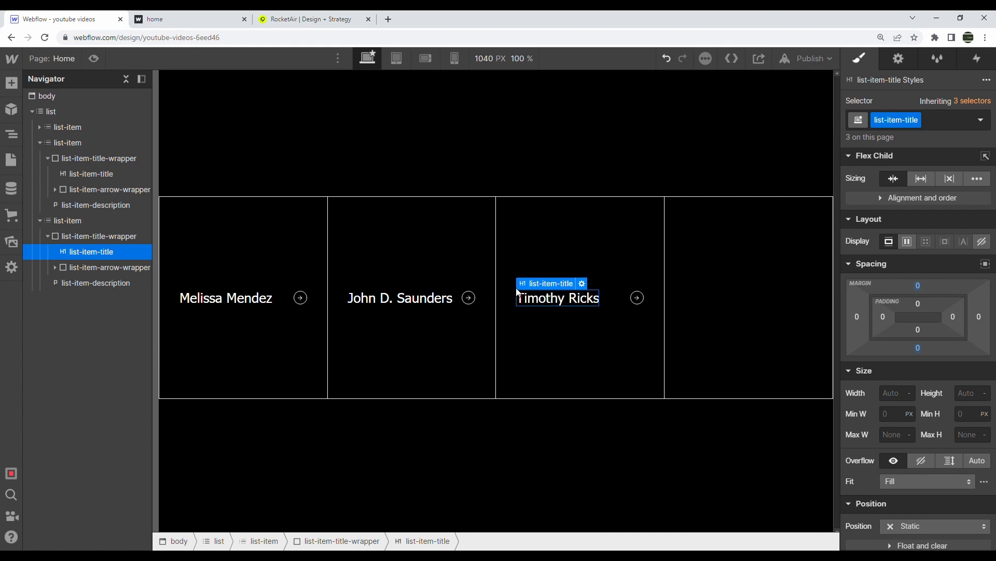
pyautogui.click(40, 142)
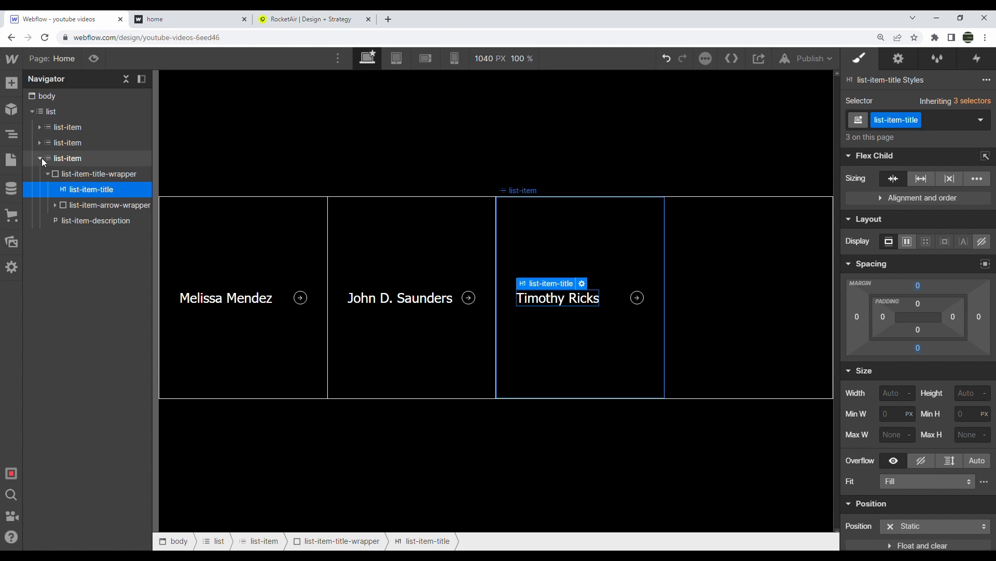
pyautogui.click(40, 158)
# Preview the three cards on the published site and return to the Designer
pyautogui.click(751, 276)
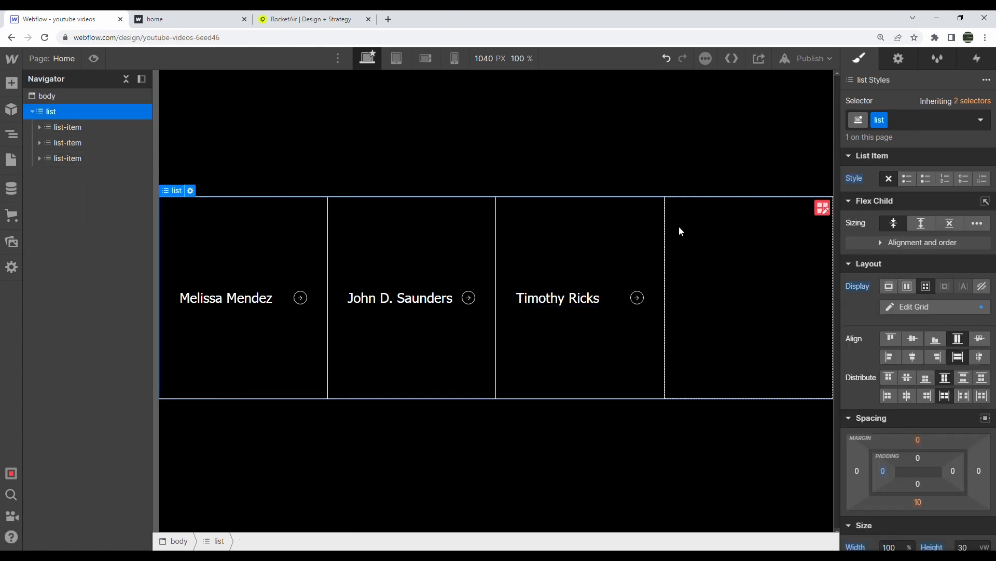
pyautogui.click(193, 16)
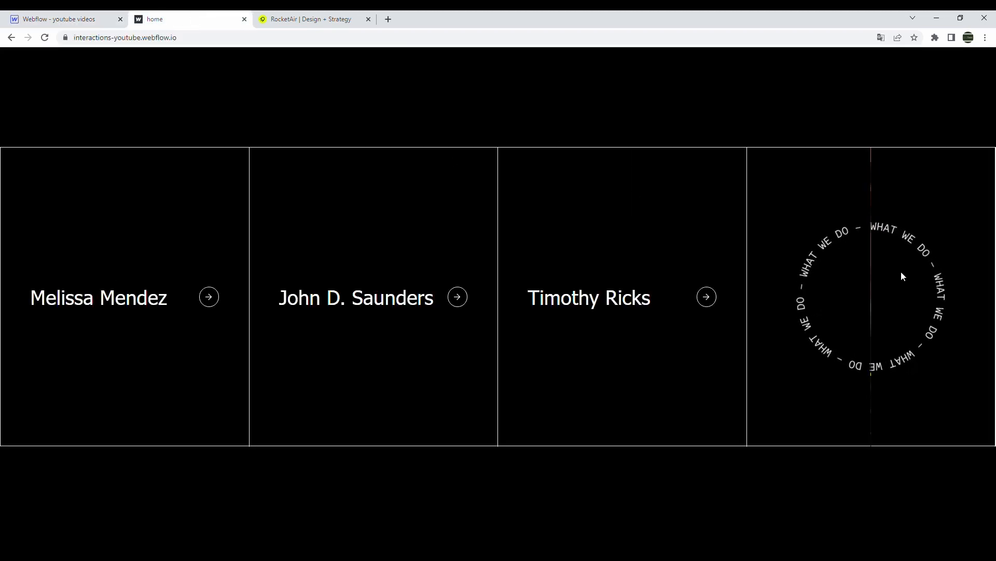
pyautogui.moveTo(705, 256)
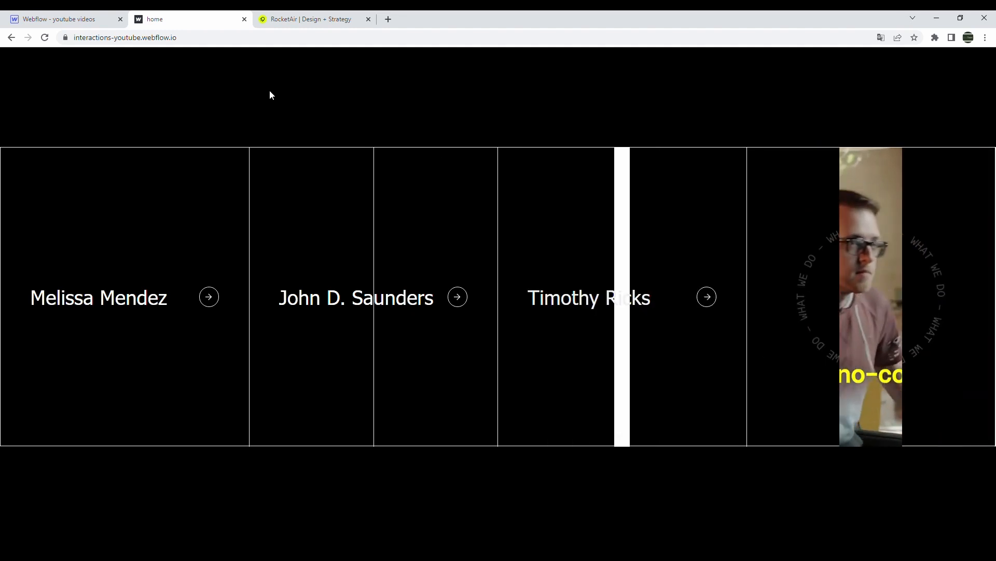
pyautogui.click(72, 16)
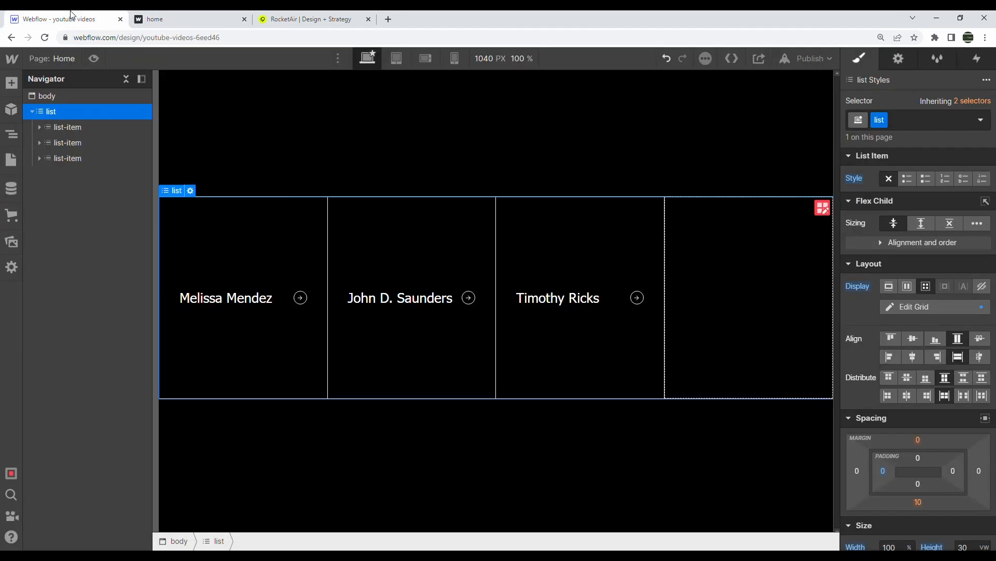
# Create a fourth card from the third and delete its title wrapper to empty it
pyautogui.click(13, 83)
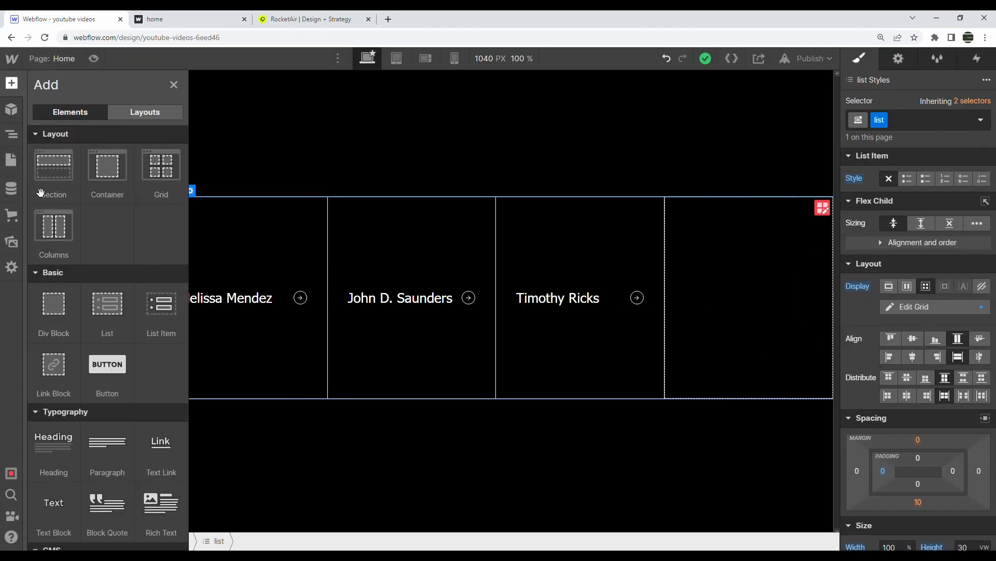
pyautogui.click(19, 138)
pyautogui.click(54, 156)
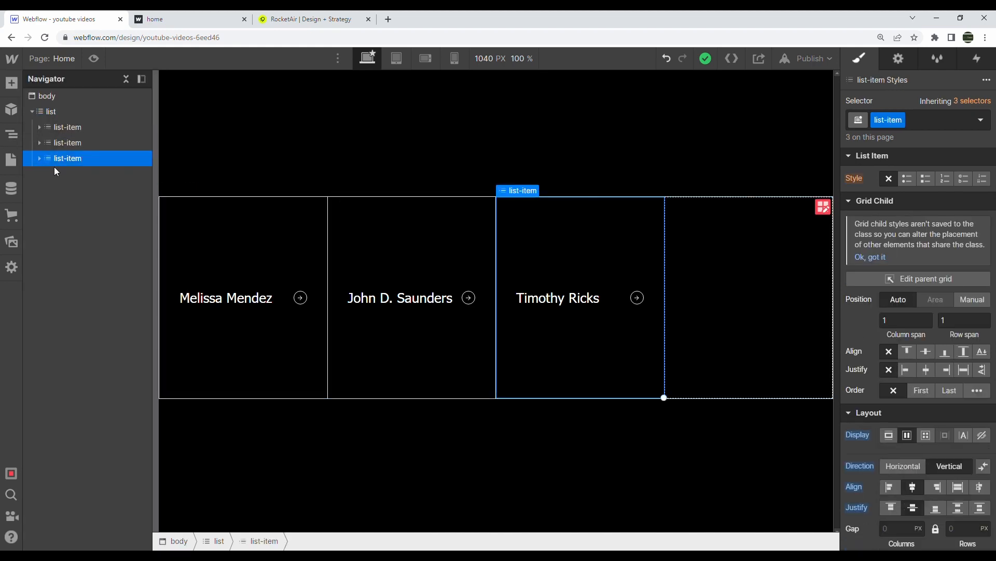
pyautogui.click(40, 173)
pyautogui.click(74, 196)
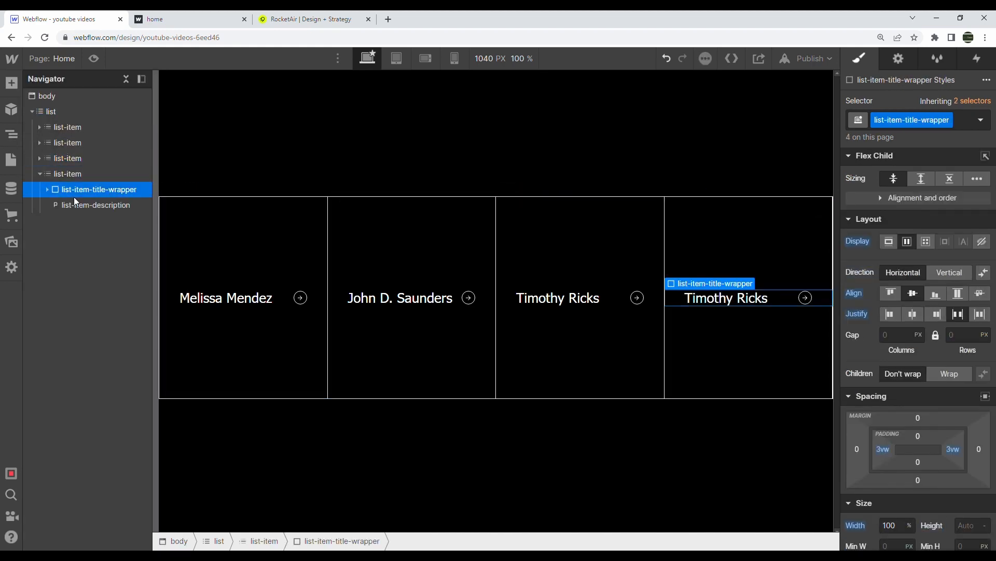
pyautogui.press('Delete')
pyautogui.press('Delete')
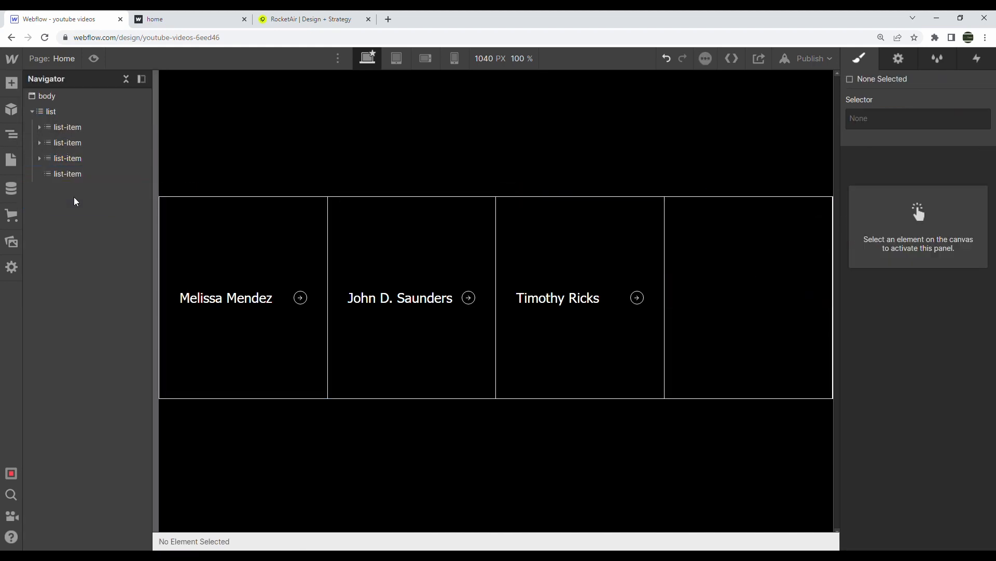
pyautogui.click(59, 169)
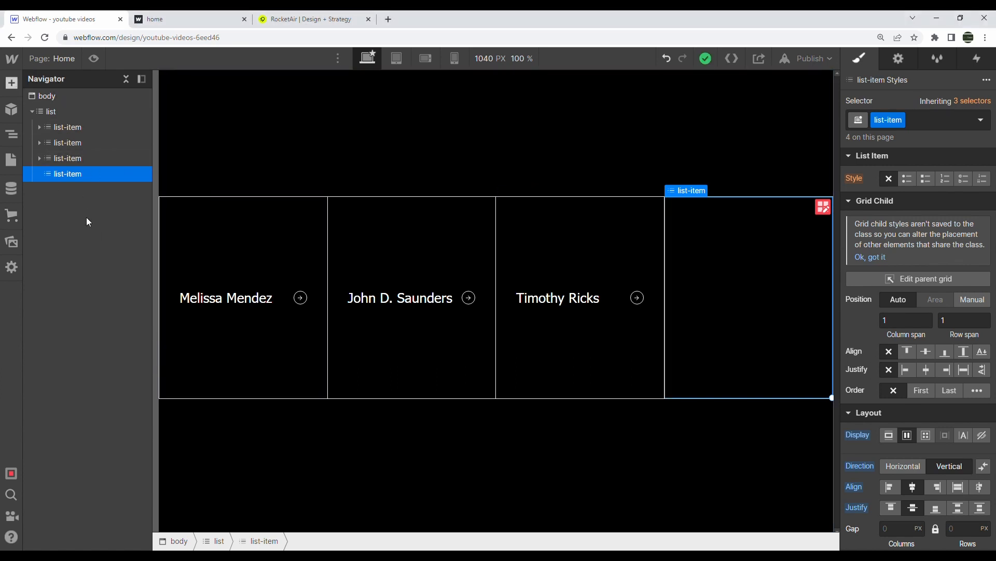
# Place a Background Video in the fourth card and give it the class list-item-video
pyautogui.press('a')
pyautogui.scroll(-8, 87, 226)
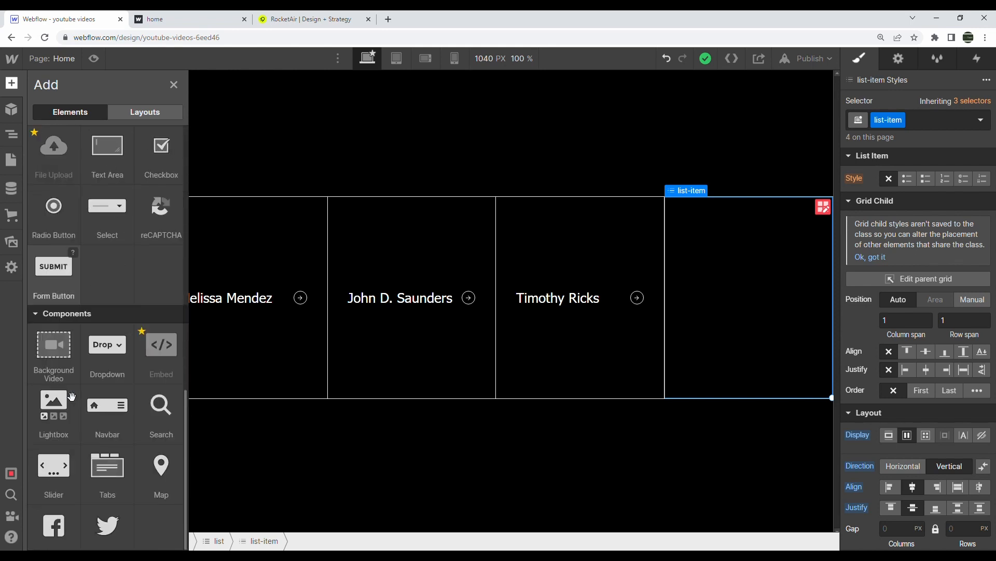
pyautogui.moveTo(57, 357); pyautogui.dragTo(96, 204)
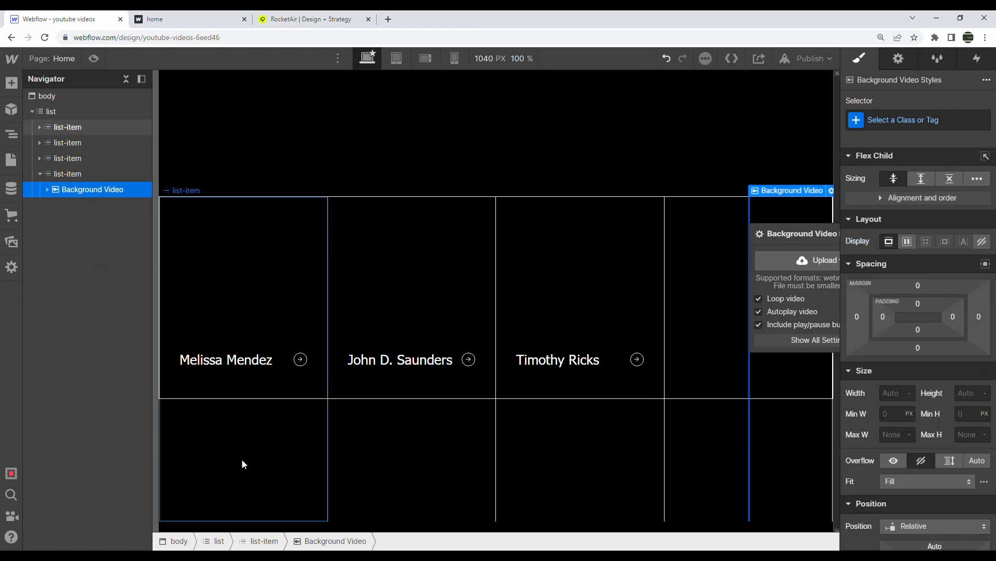
pyautogui.click(889, 122)
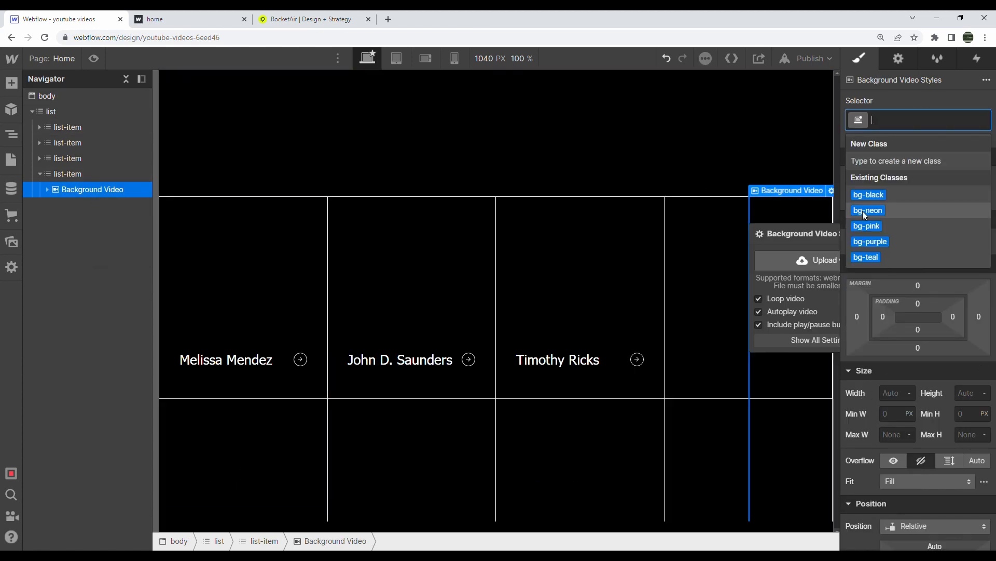
pyautogui.write('list=item-ba')
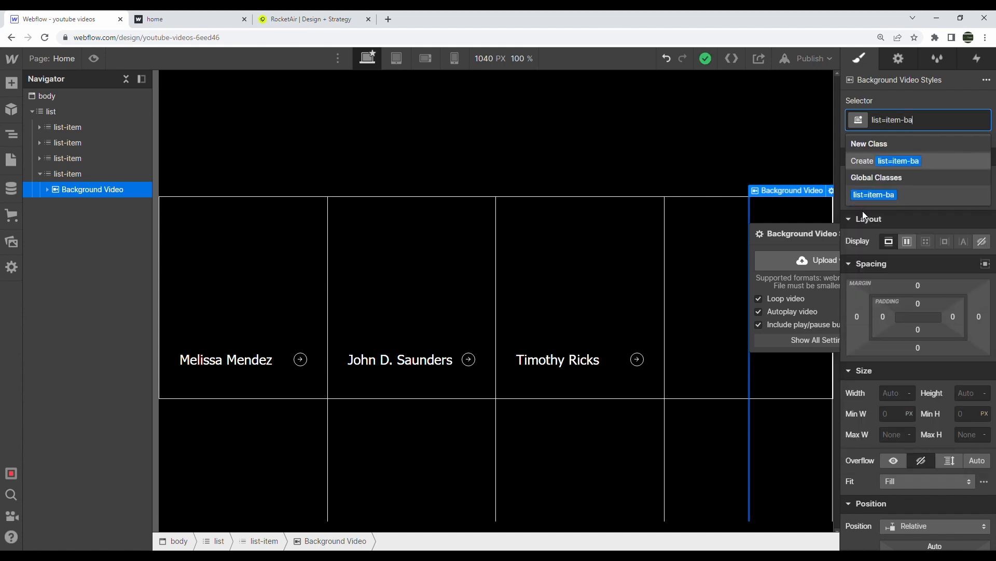
pyautogui.hotkey('ctrl', 'a')
pyautogui.write('list-item-video')
pyautogui.press('Return')
# Size the video 100% by 100%, remove its play/pause button, and begin a video upload
pyautogui.click(891, 394)
pyautogui.write('100%')
pyautogui.press('Tab')
pyautogui.write('100%')
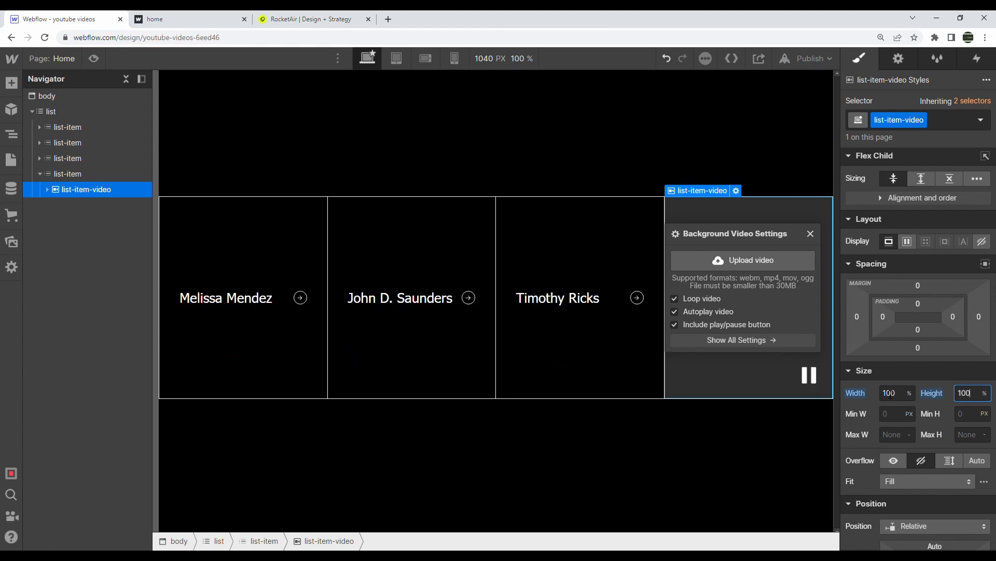
pyautogui.click(675, 324)
pyautogui.click(748, 258)
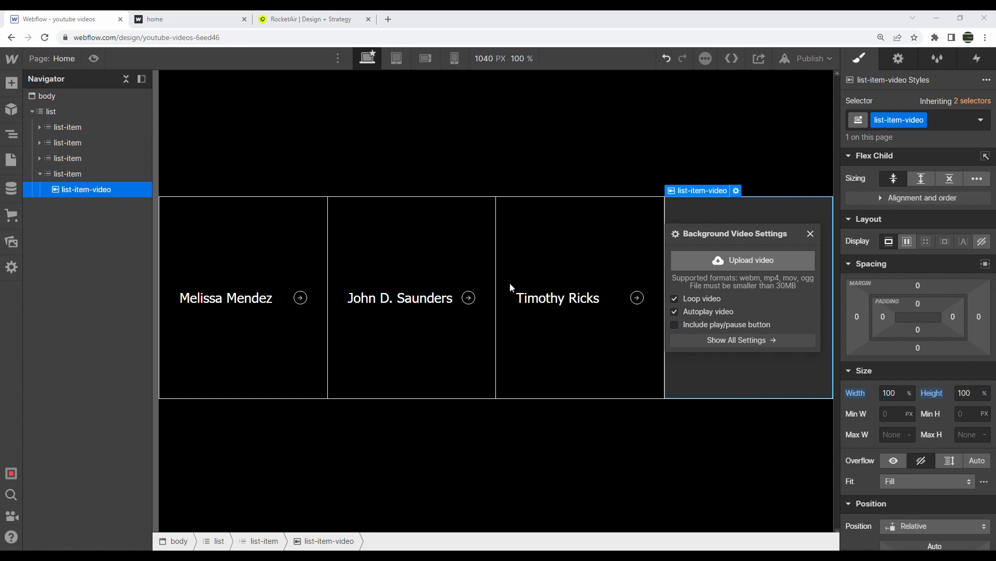
# Upload the chosen video file and close the background video settings
pyautogui.doubleClick(628, 341)
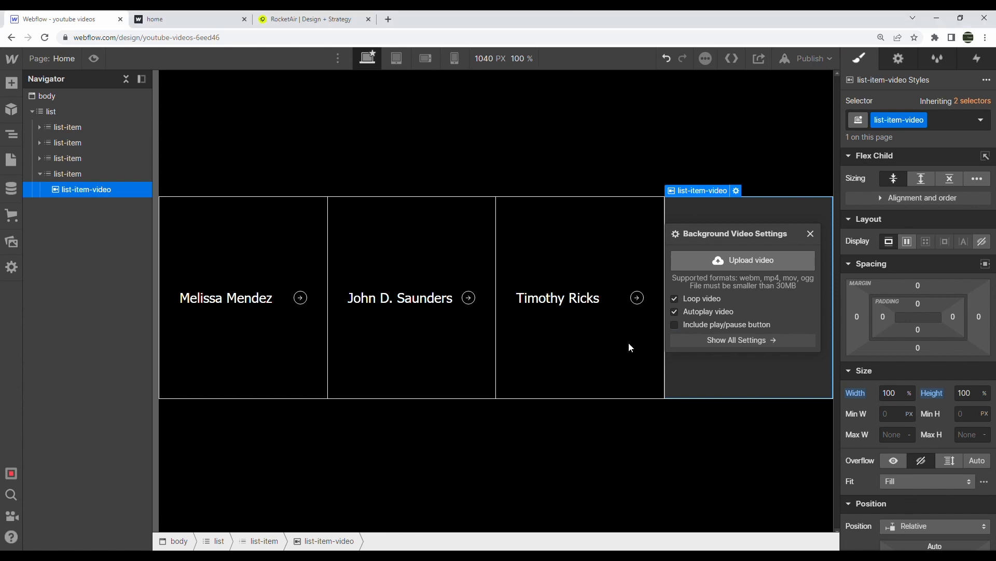
pyautogui.click(811, 234)
pyautogui.click(623, 255)
# Duplicate the background video, then delete the extra copies so only one remains
pyautogui.click(99, 188)
pyautogui.hotkey('ctrl', 'd')
pyautogui.hotkey('ctrl', 'd')
pyautogui.click(101, 204)
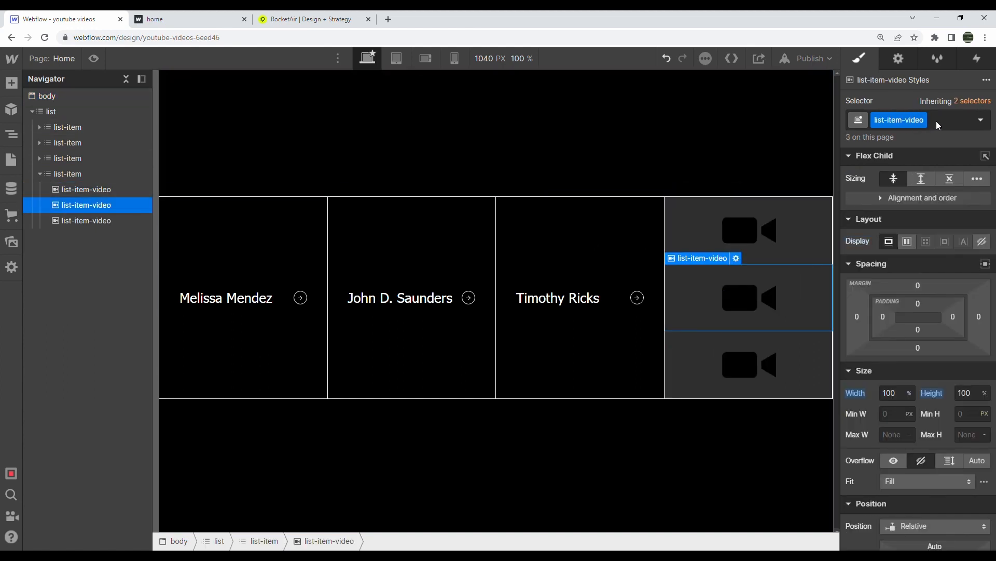
pyautogui.click(115, 190)
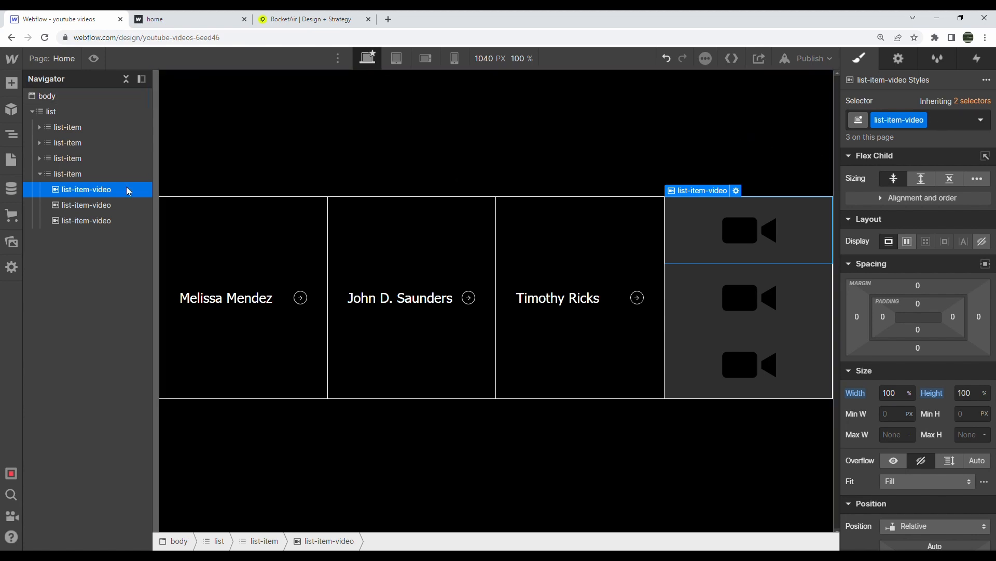
pyautogui.click(104, 205)
pyautogui.click(736, 258)
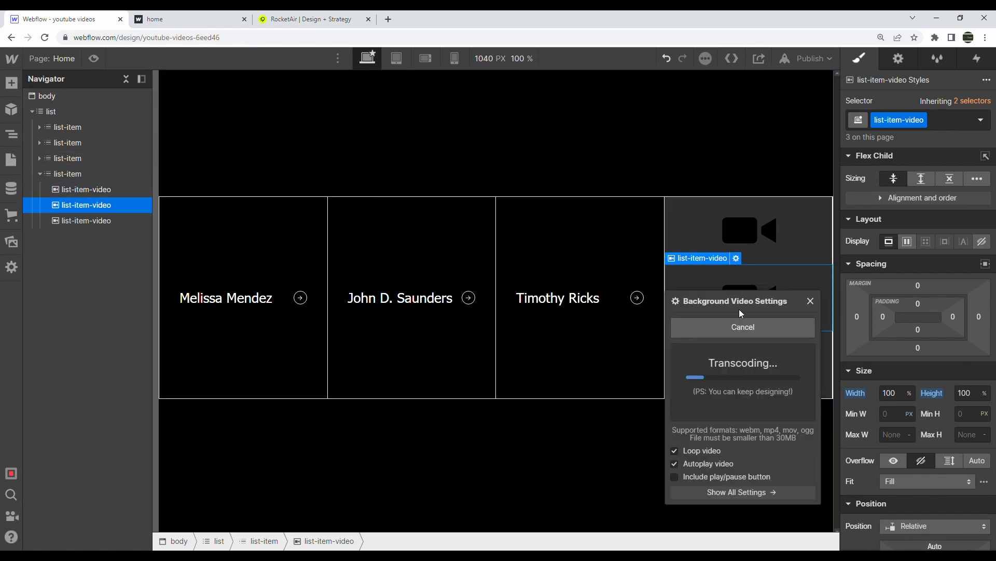
pyautogui.click(813, 301)
pyautogui.press('Delete')
pyautogui.press('Delete')
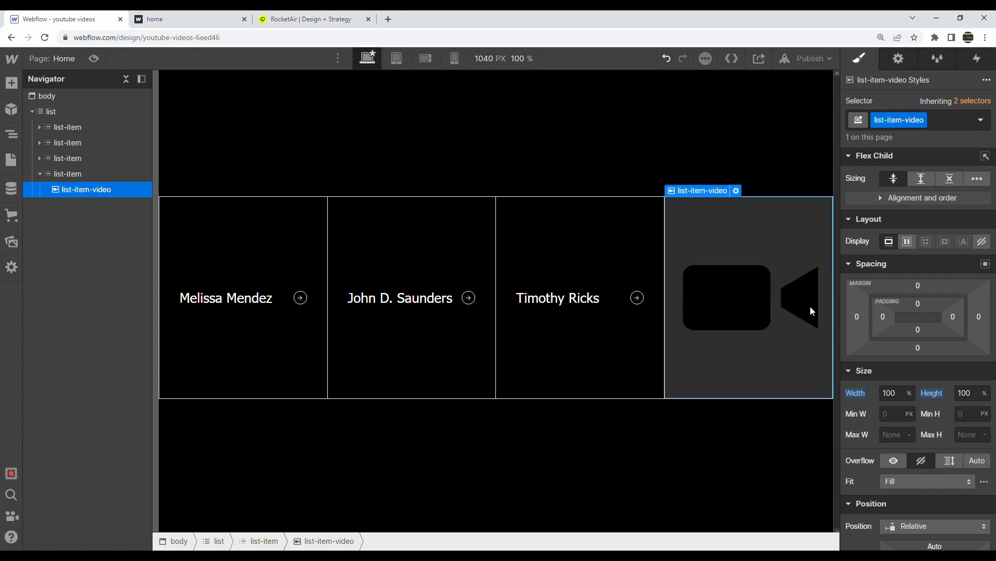
pyautogui.hotkey('ctrl', 'Tab')
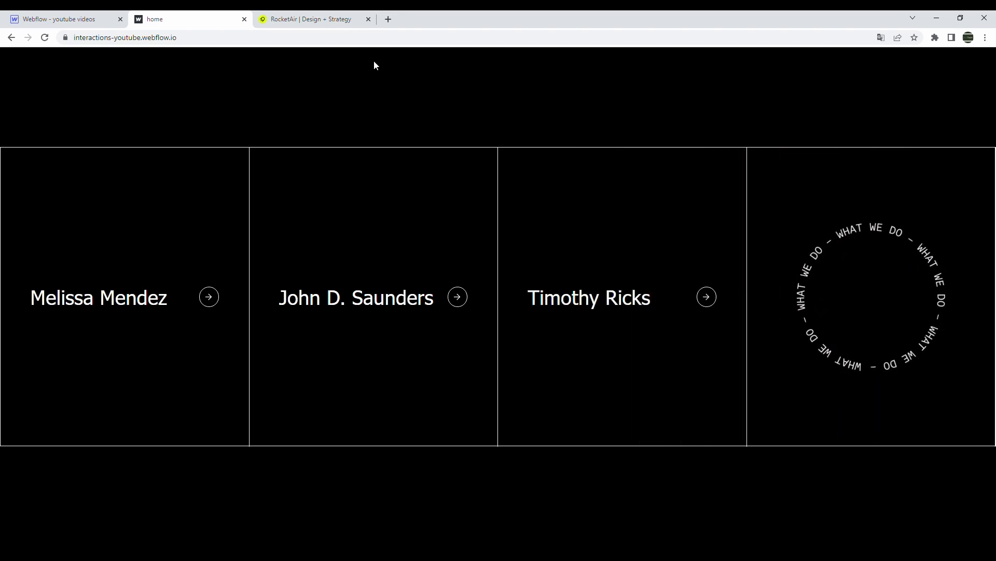
# Back in the Designer, browse the site's asset library
pyautogui.click(60, 19)
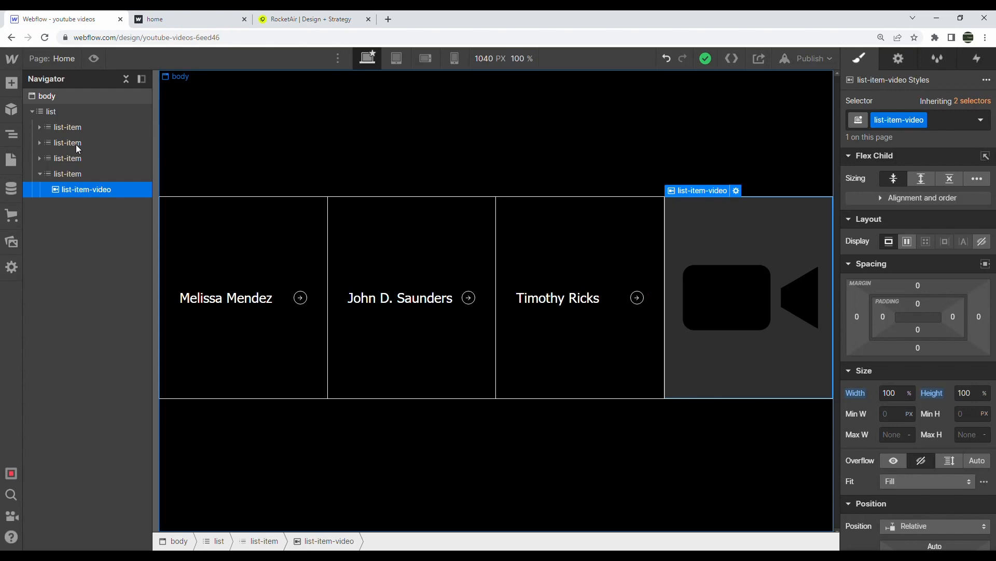
pyautogui.click(13, 242)
pyautogui.click(67, 257)
# Place circle-text.svg in the last card, class it list-item-img-rotate, and set its width to 50%
pyautogui.click(72, 308)
pyautogui.moveTo(231, 175); pyautogui.dragTo(106, 189)
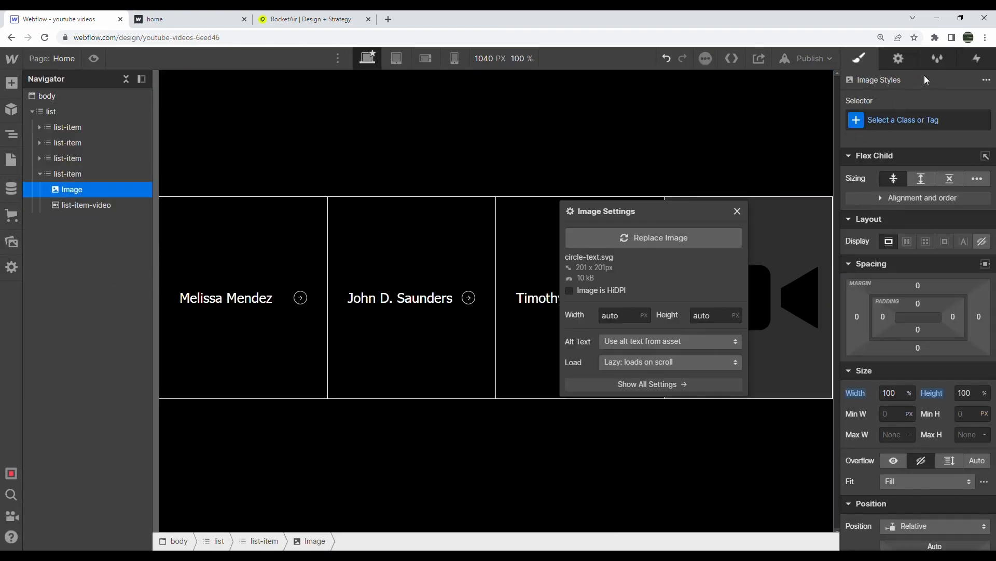
pyautogui.click(937, 117)
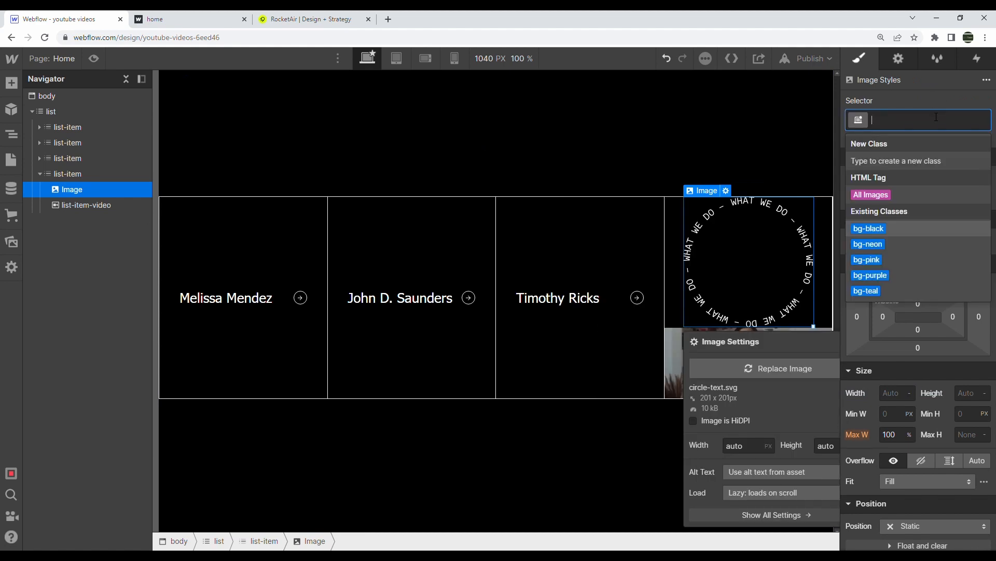
pyautogui.write('list-item-img')
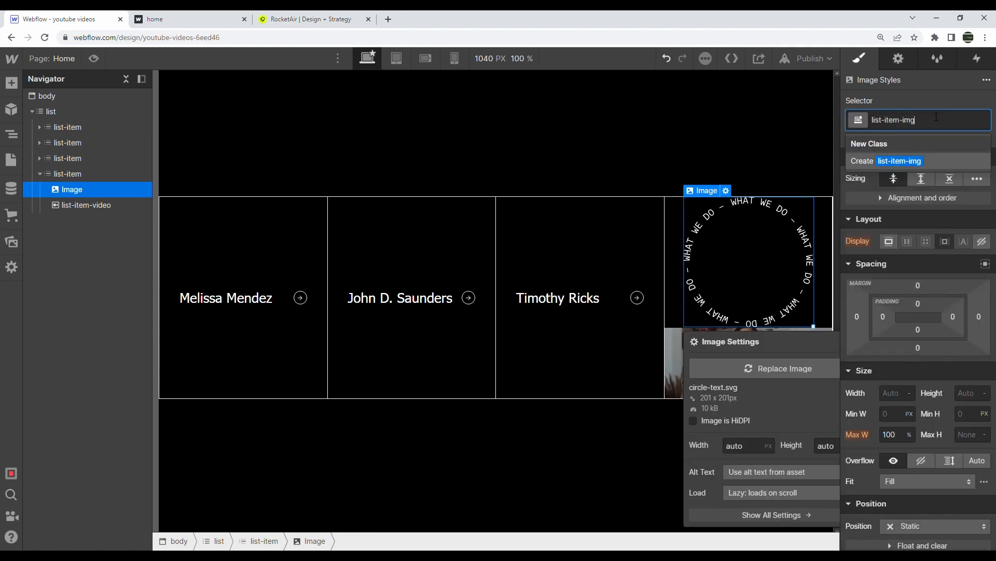
pyautogui.write('-rotate')
pyautogui.press('Return')
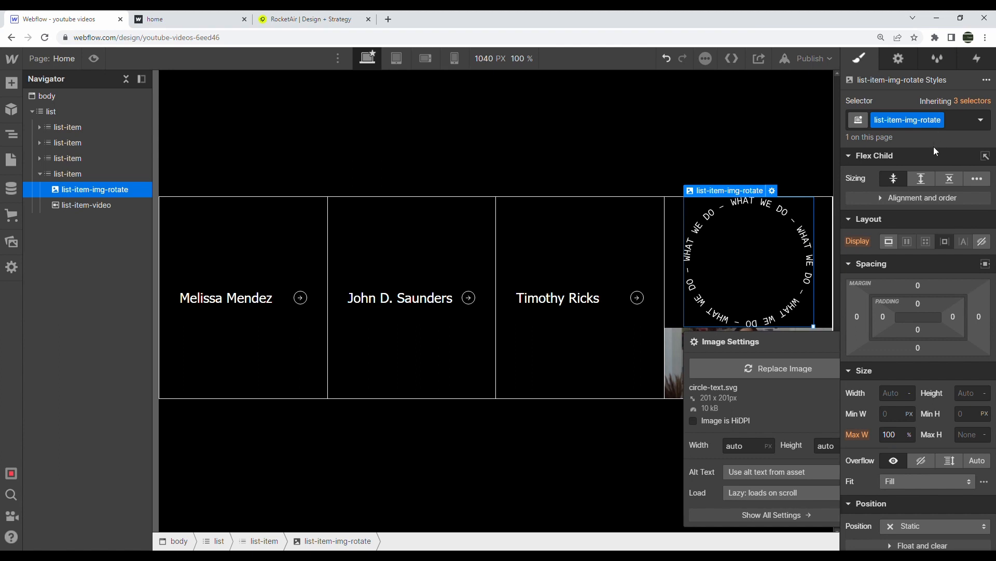
pyautogui.scroll(-2, 902, 333)
pyautogui.click(895, 331)
pyautogui.write('50%')
pyautogui.press('Return')
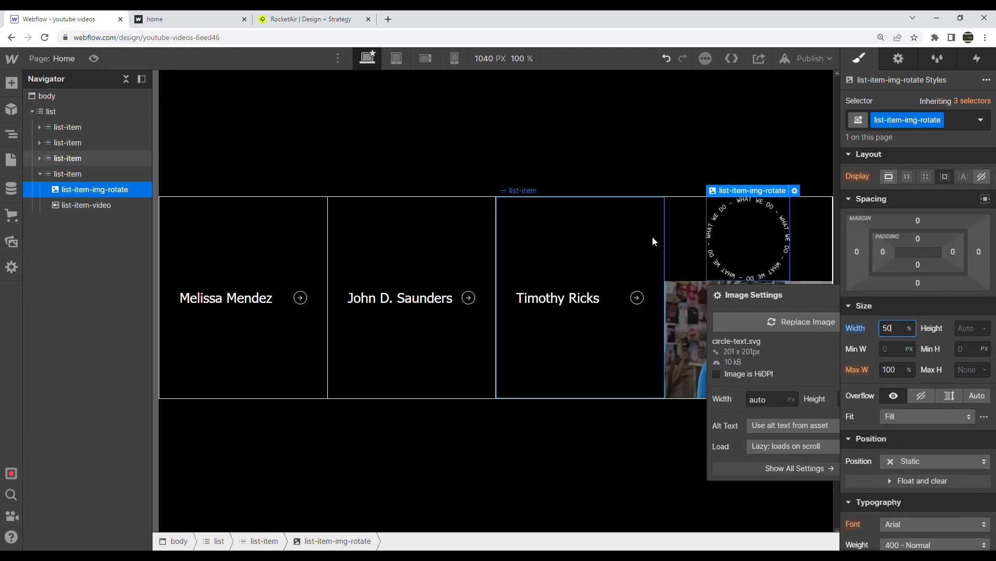
# Set the last card's background video to Absolute with width 0, then compare against the published site
pyautogui.click(107, 203)
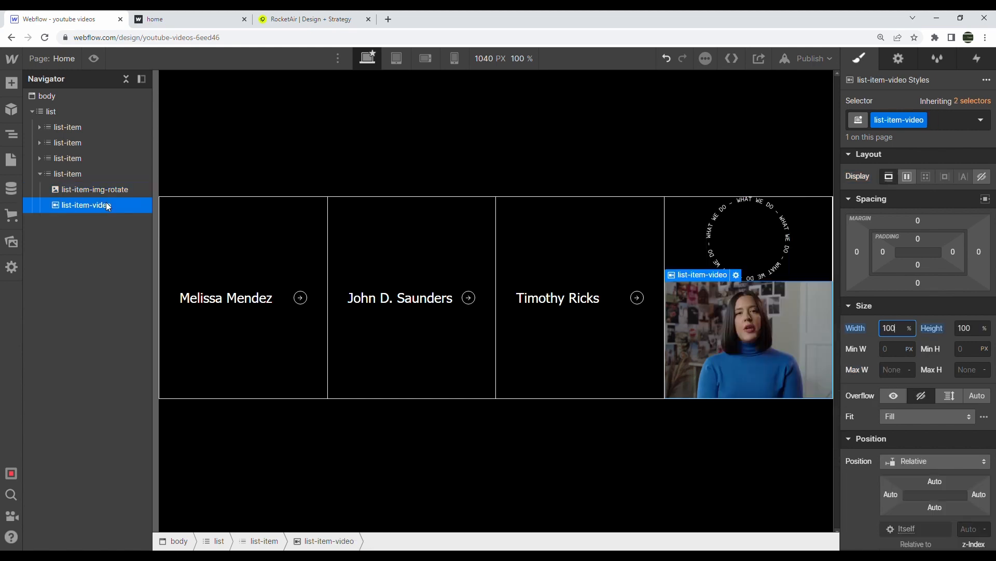
pyautogui.click(913, 460)
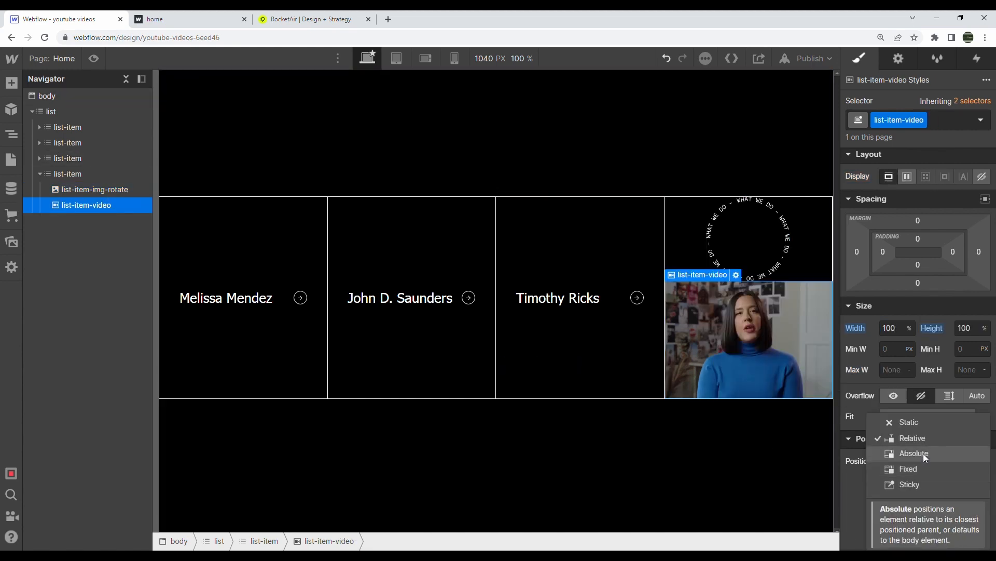
pyautogui.click(921, 453)
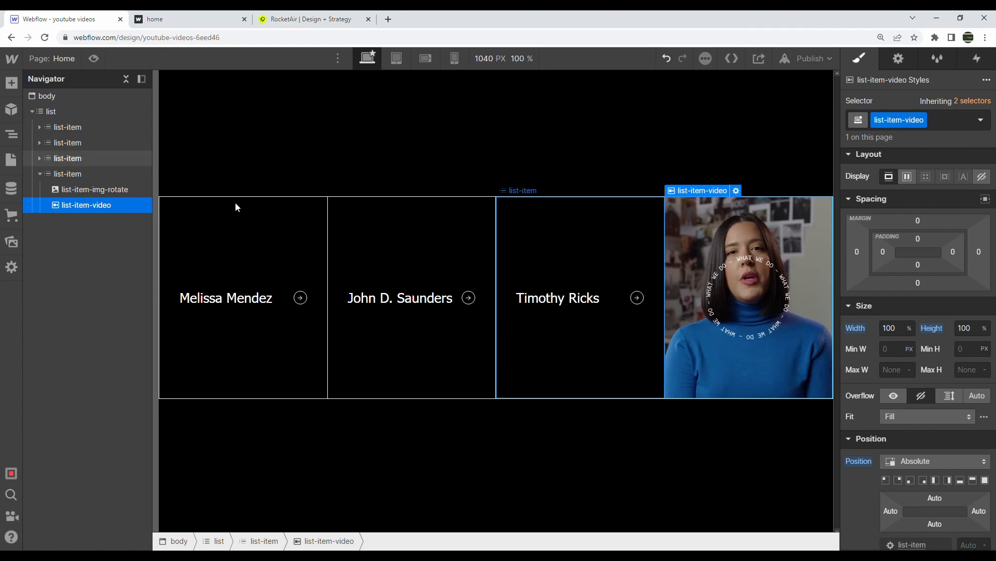
pyautogui.click(126, 188)
pyautogui.click(141, 207)
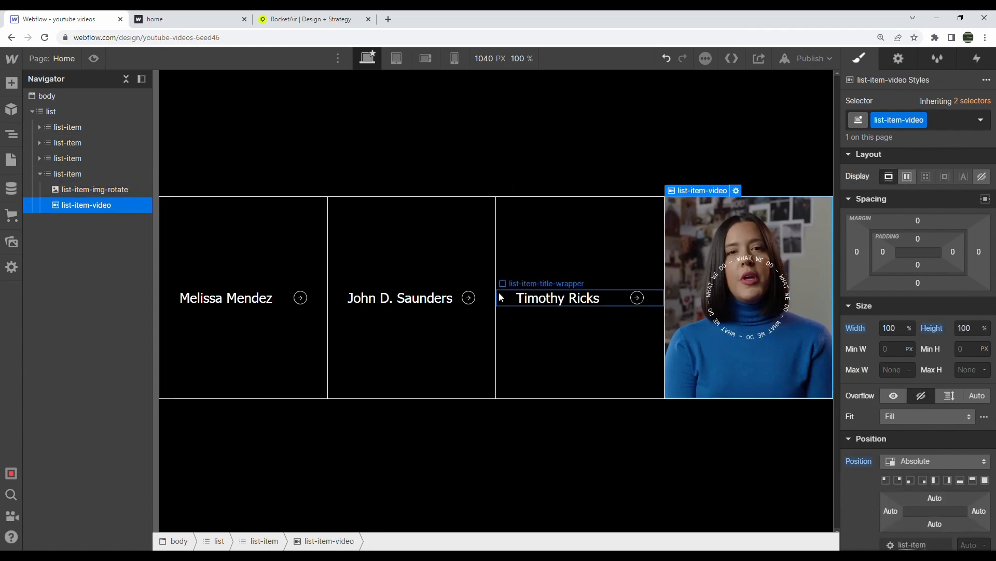
pyautogui.scroll(-1, 895, 431)
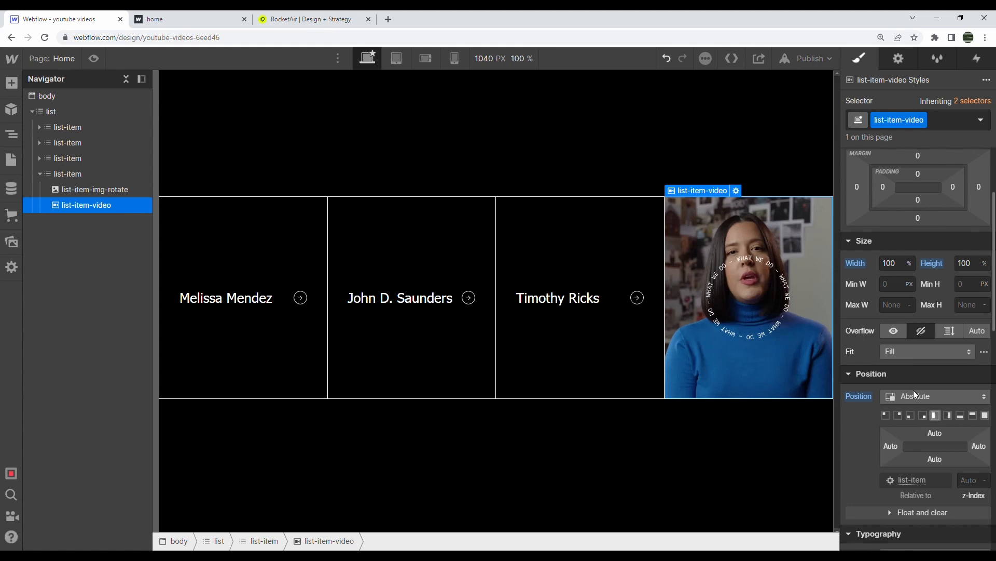
pyautogui.click(889, 269)
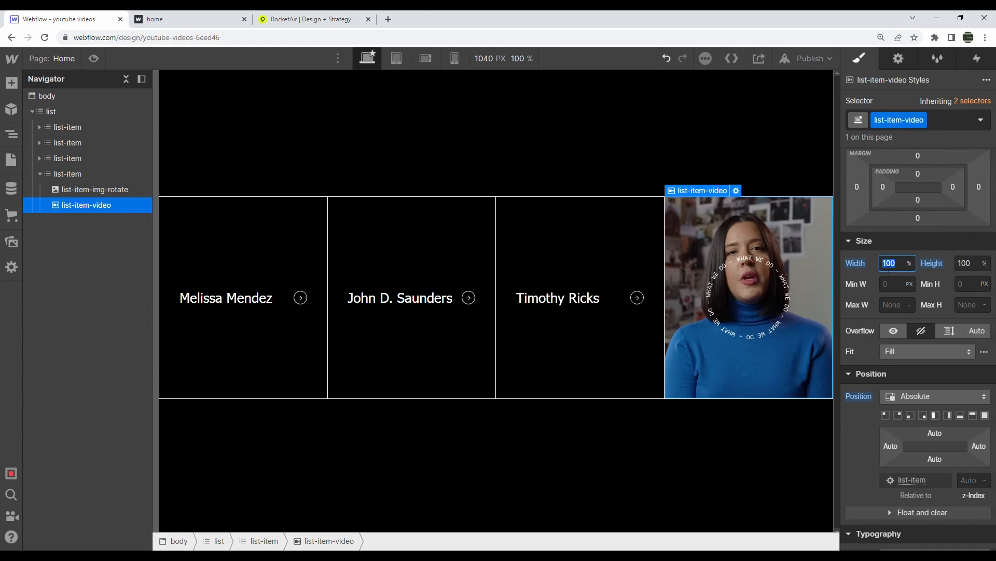
pyautogui.press('Return')
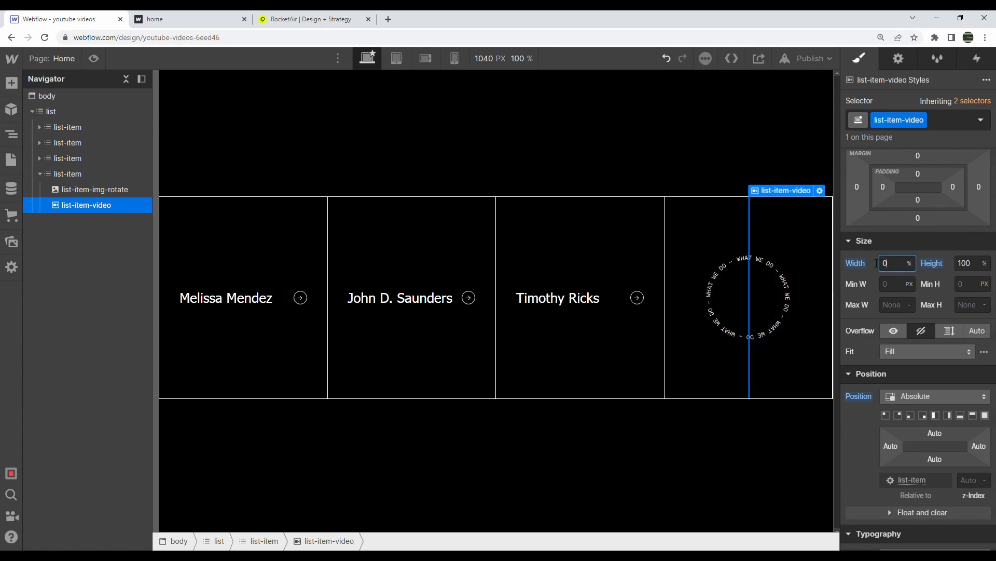
pyautogui.hotkey('ctrl', 'Tab')
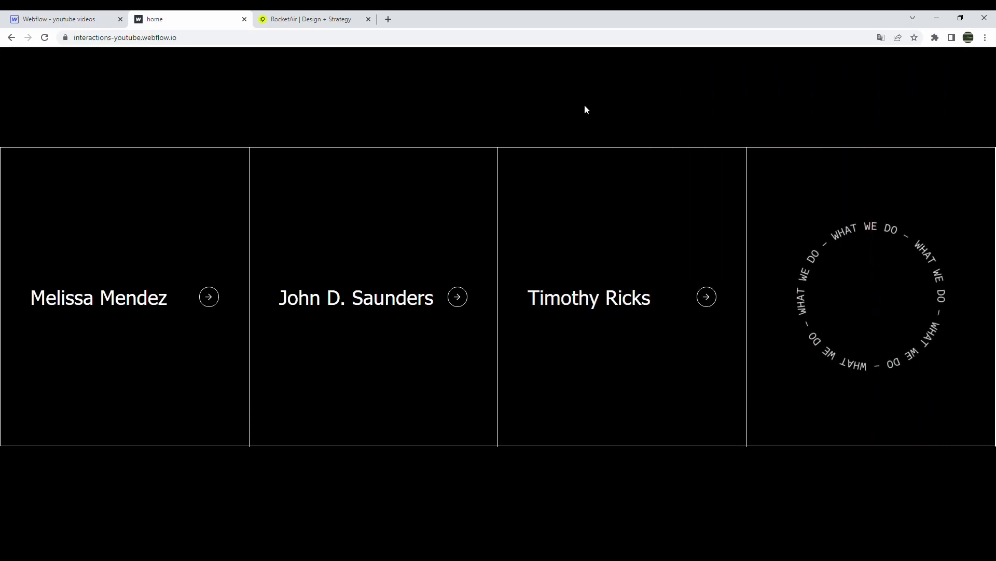
pyautogui.hotkey('ctrl', 'shift', 'Tab')
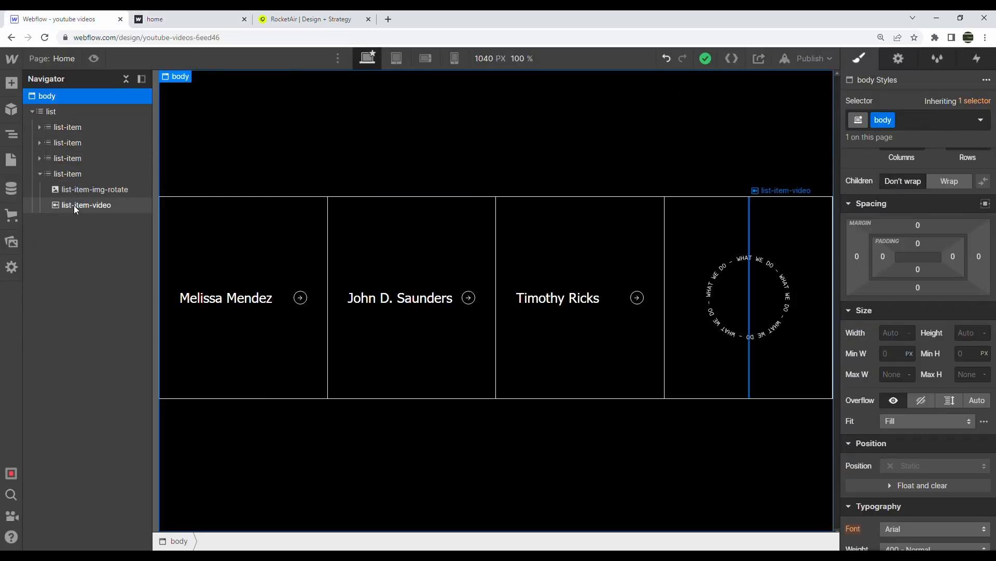
# Duplicate the last card's collapsed background video and give the first copy combo class 1
pyautogui.click(83, 192)
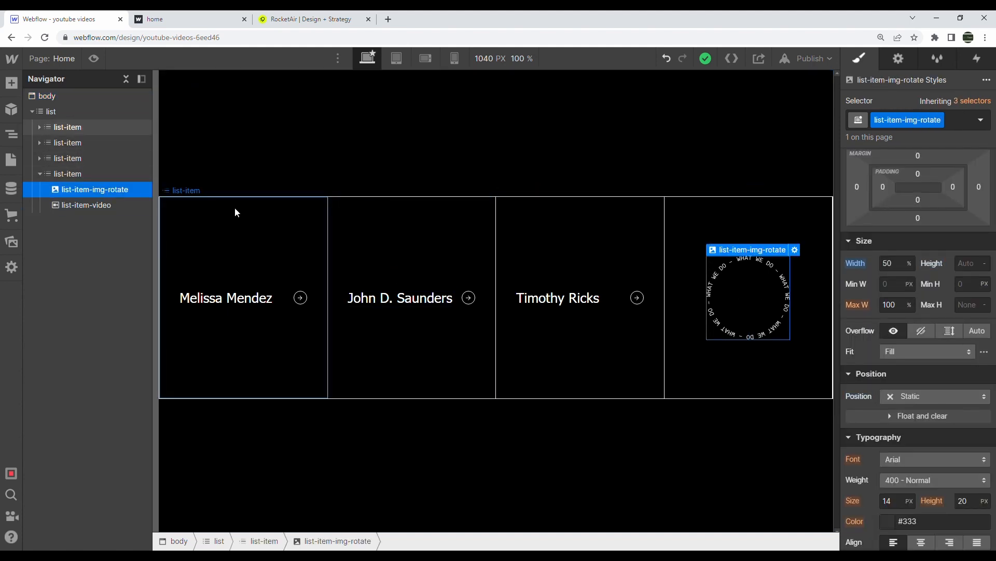
pyautogui.click(86, 204)
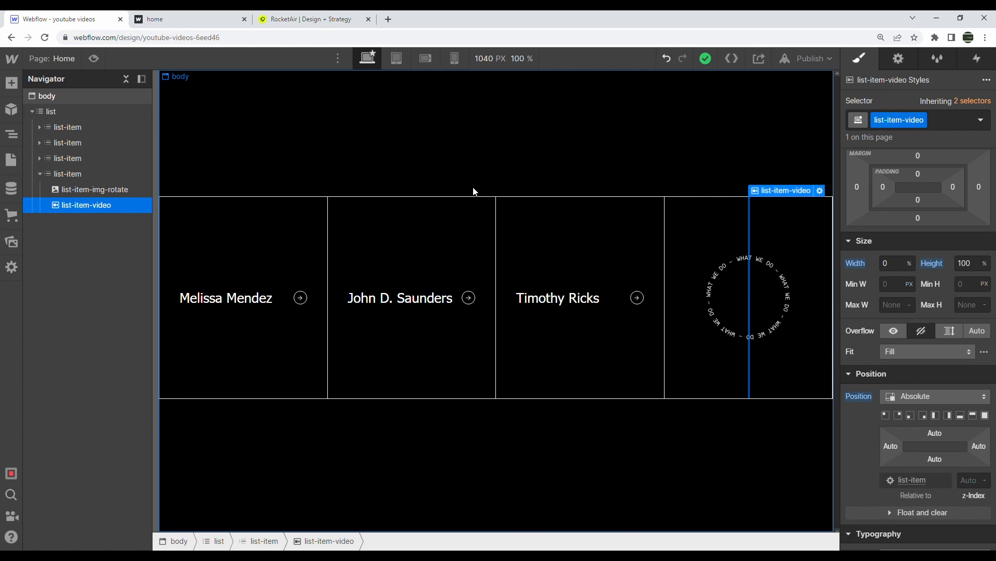
pyautogui.hotkey('ctrl', 'v')
pyautogui.hotkey('ctrl', 'v')
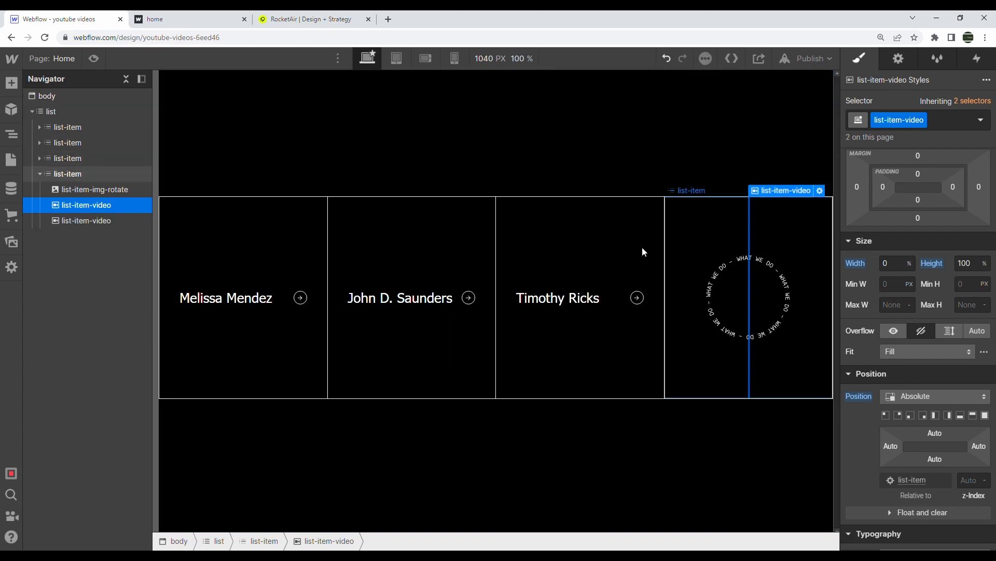
pyautogui.hotkey('ctrl', 'Return')
pyautogui.write('1')
pyautogui.press('Return')
# Swap the second video's clip to john-trim.mp4 and give it combo class 2
pyautogui.click(89, 221)
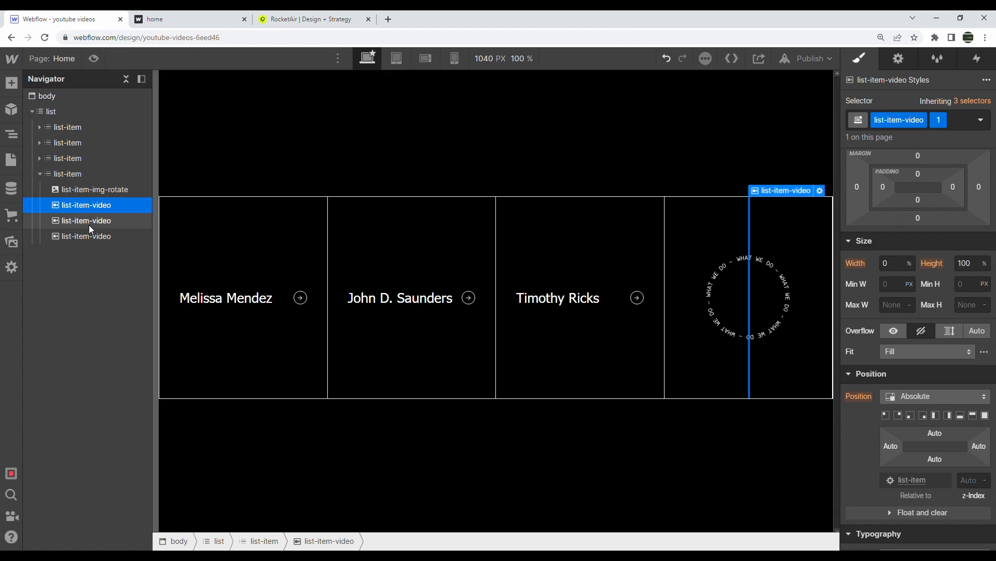
pyautogui.click(820, 191)
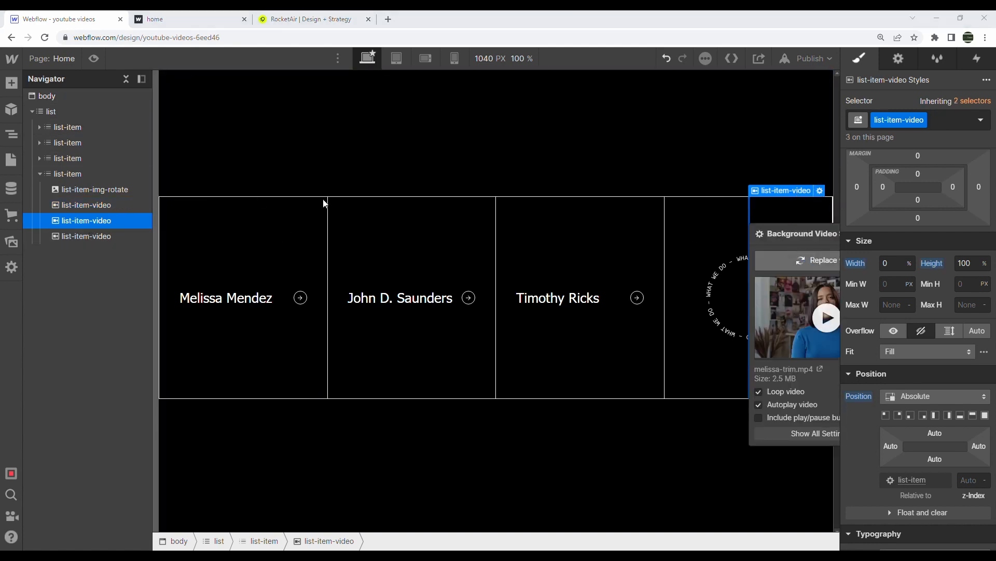
pyautogui.click(944, 123)
pyautogui.write('2')
pyautogui.press('Escape')
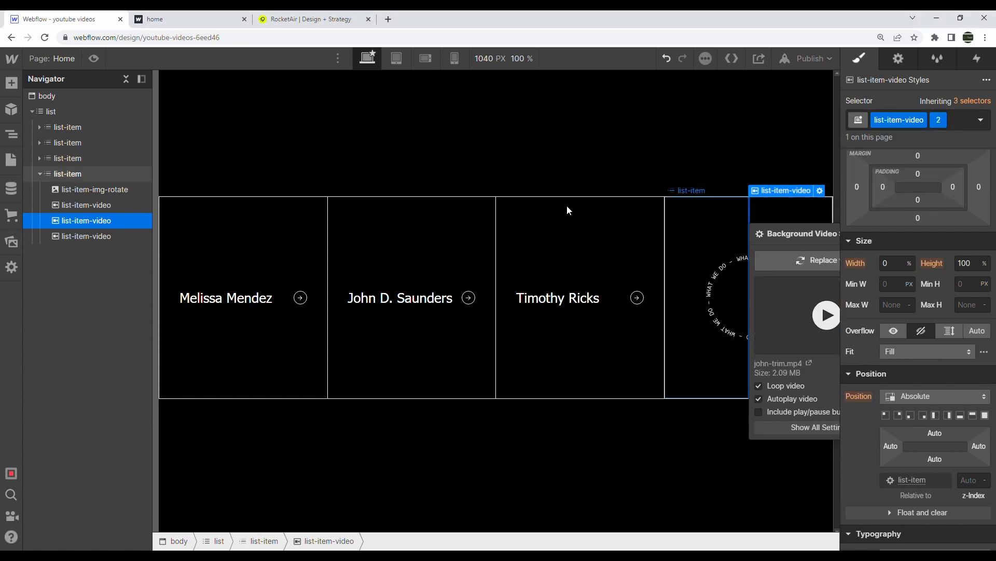
# Replace the third video's clip and give it combo class 3
pyautogui.click(122, 238)
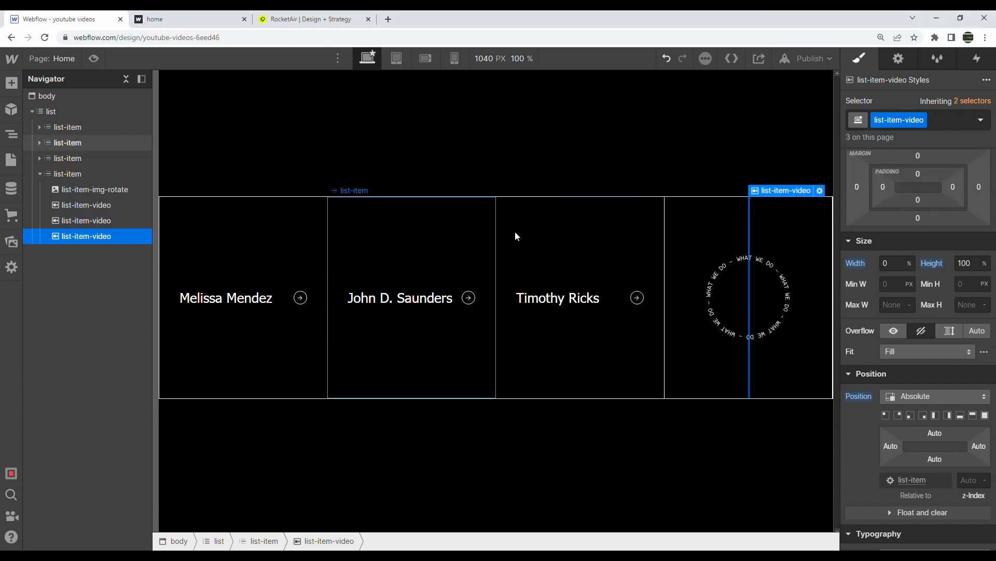
pyautogui.click(820, 190)
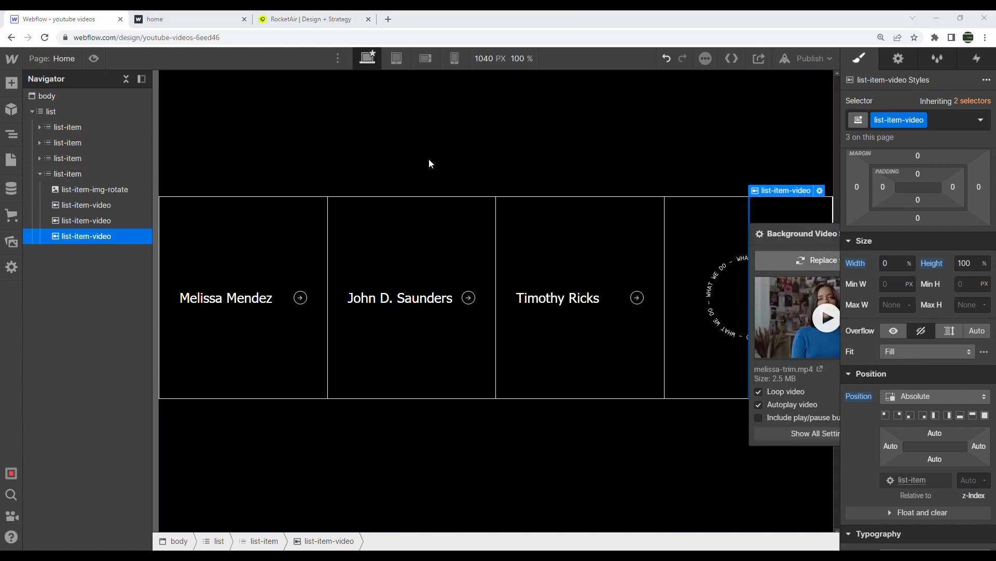
pyautogui.click(946, 115)
pyautogui.write('3')
pyautogui.press('Return')
pyautogui.click(724, 123)
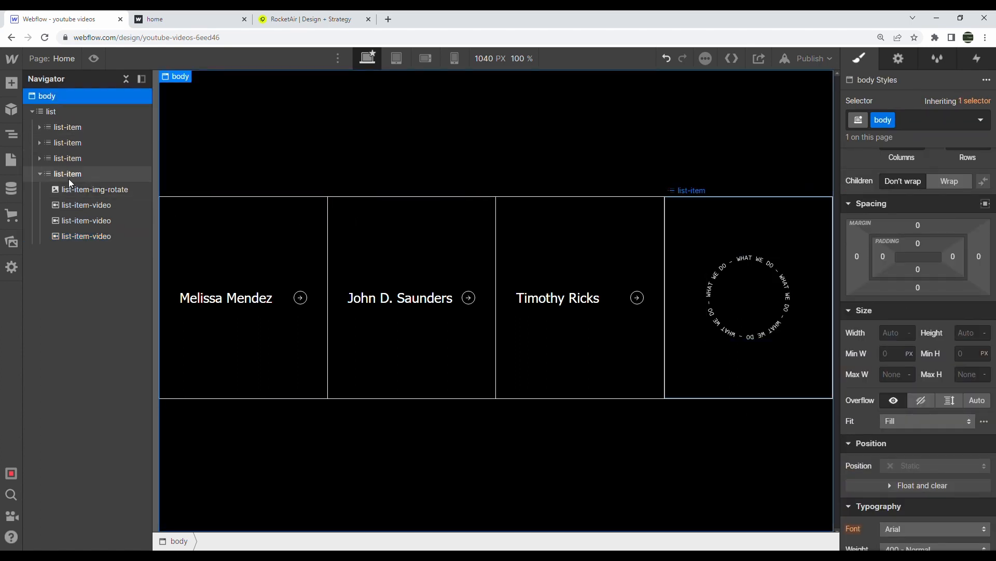
# Collapse the fourth list-item in the Navigator and return to the Designer after previewing the hover
pyautogui.click(40, 174)
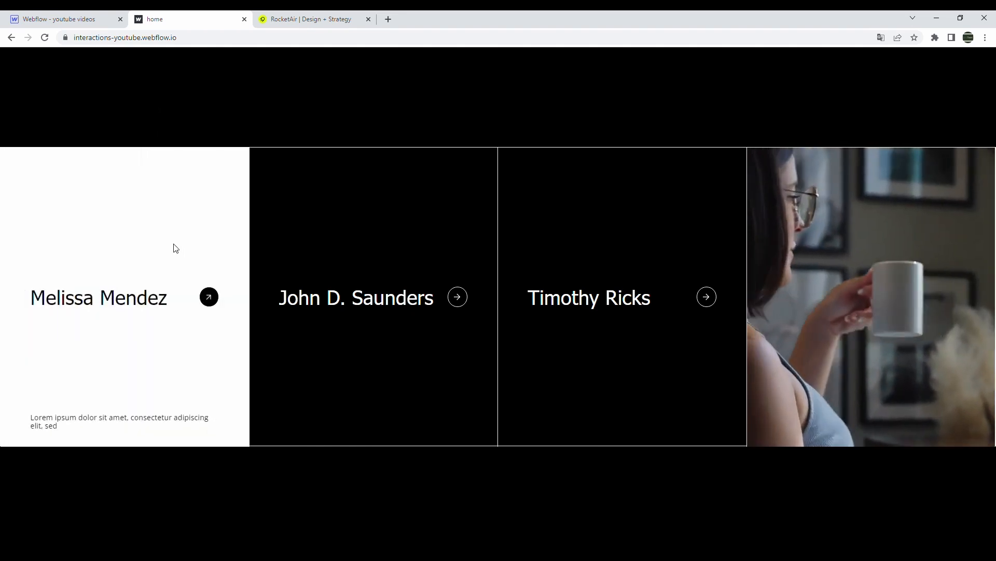
pyautogui.click(77, 19)
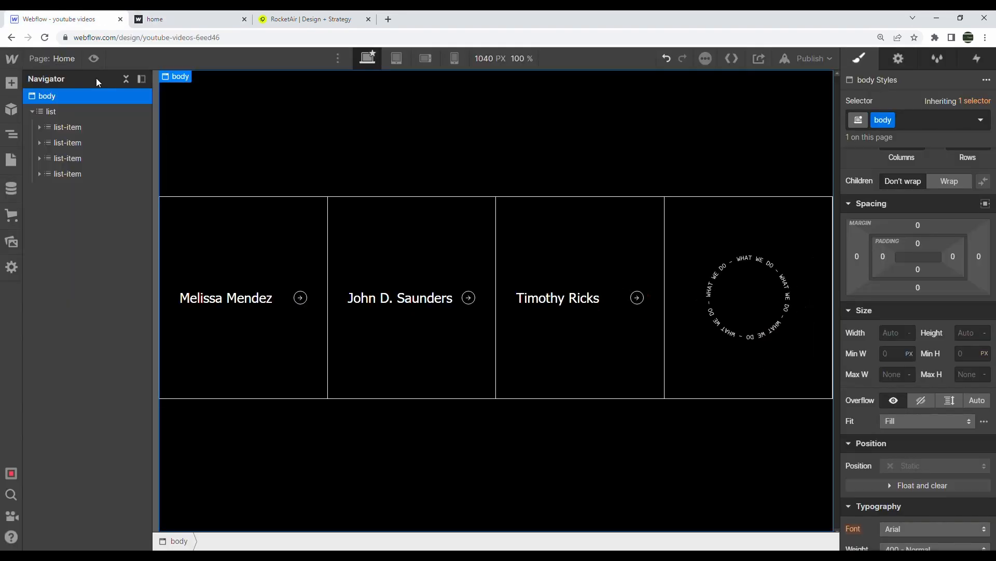
# Add a Div Block inside the first card with the class list-item-bg
pyautogui.click(39, 127)
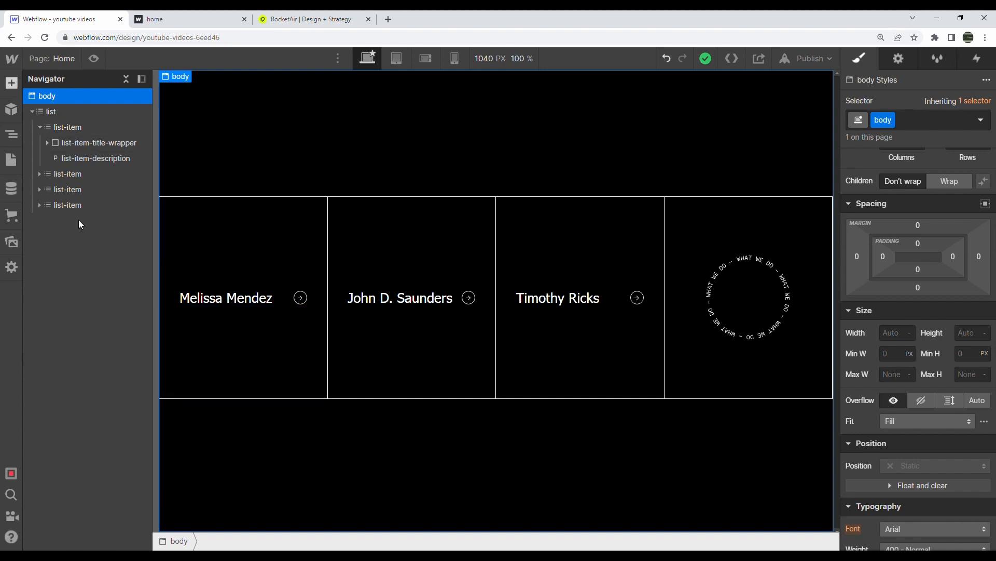
pyautogui.press('a')
pyautogui.moveTo(49, 301); pyautogui.dragTo(108, 144)
pyautogui.click(883, 122)
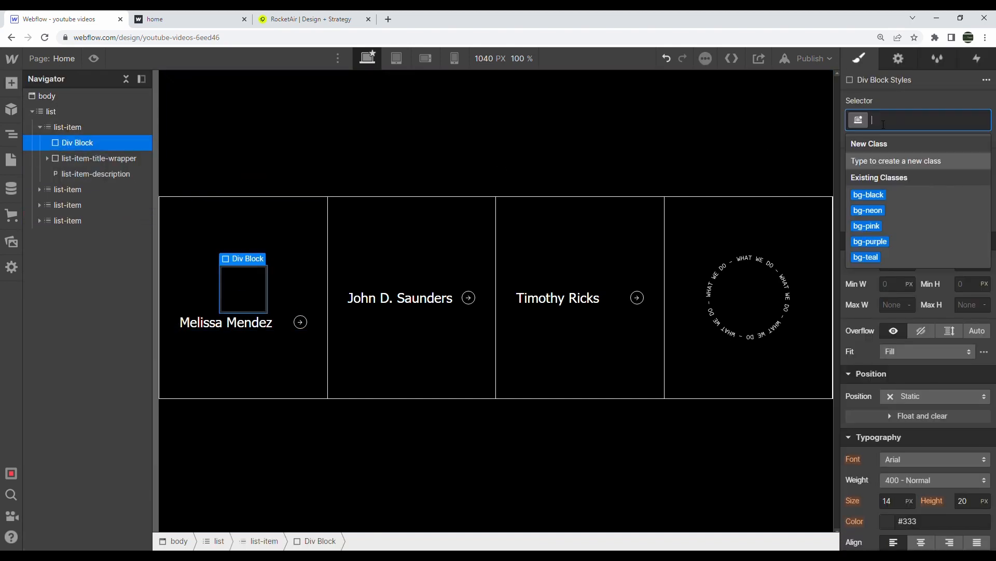
pyautogui.write('list-item-bg')
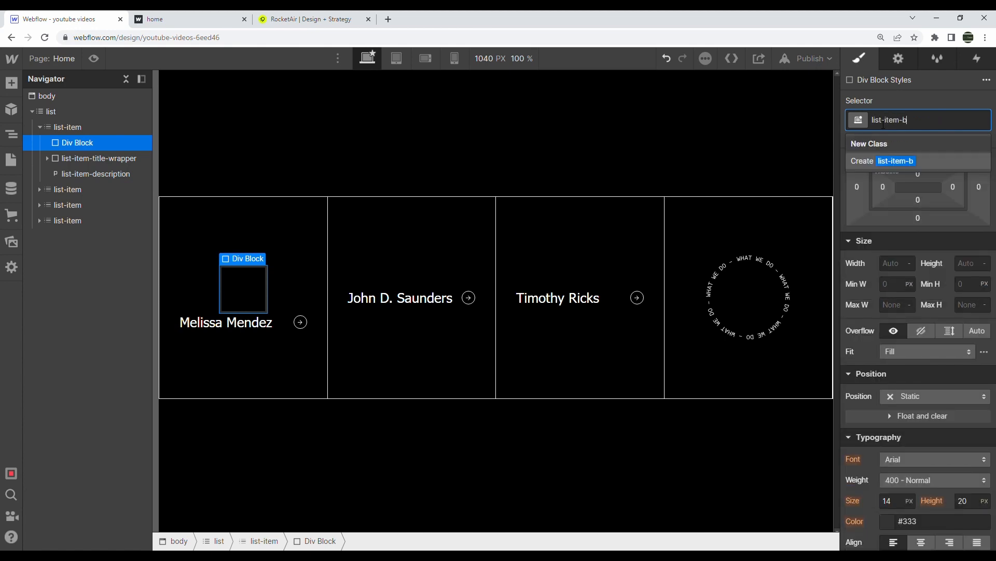
pyautogui.press('Return')
# Give list-item-bg 100% width and height and a white background
pyautogui.click(895, 269)
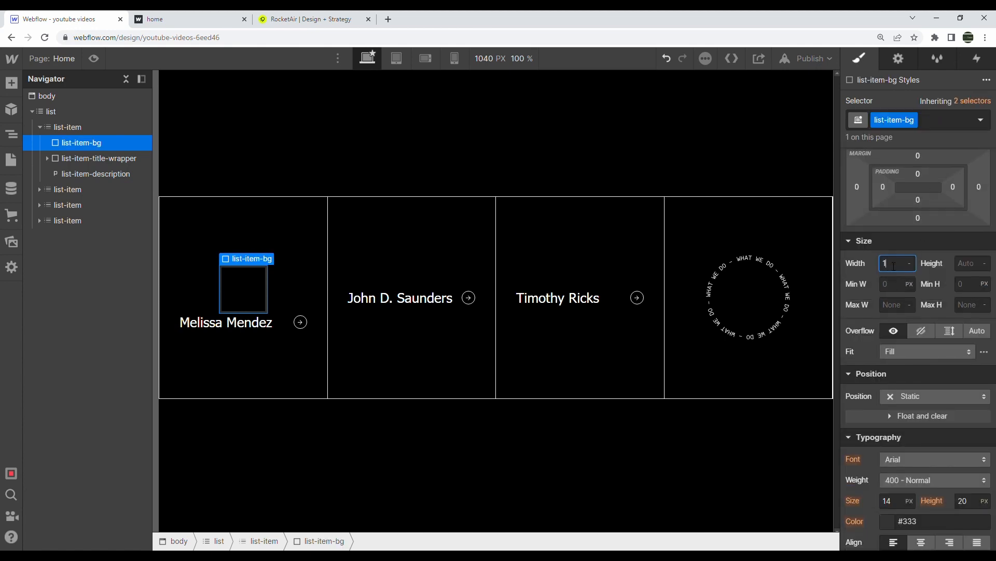
pyautogui.press('Tab')
pyautogui.write('100 %')
pyautogui.press('Return')
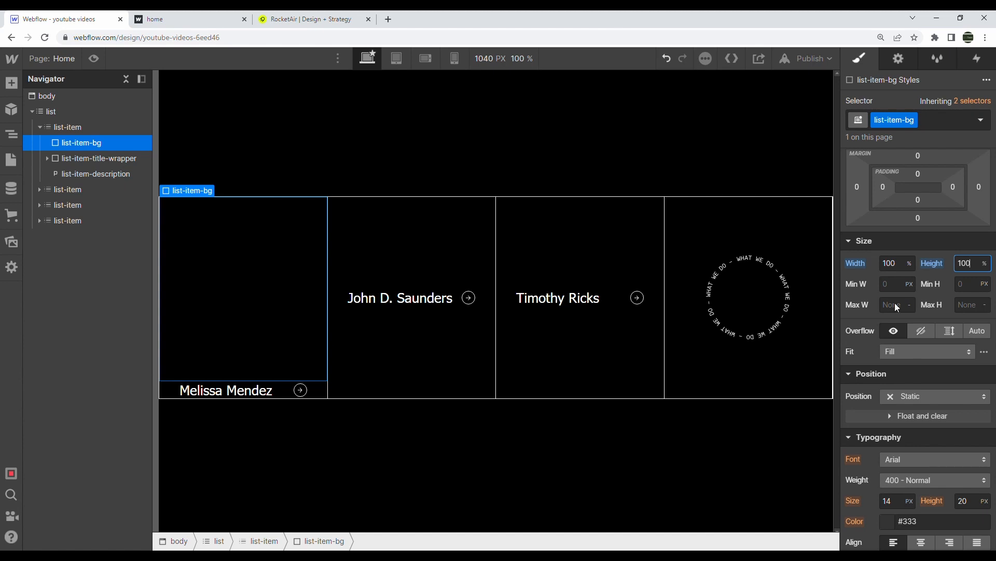
pyautogui.scroll(-6, 948, 328)
pyautogui.click(893, 337)
pyautogui.moveTo(898, 189); pyautogui.dragTo(810, 138)
# Make list-item-bg absolutely positioned, keeping its width at 100%
pyautogui.scroll(5, 908, 338)
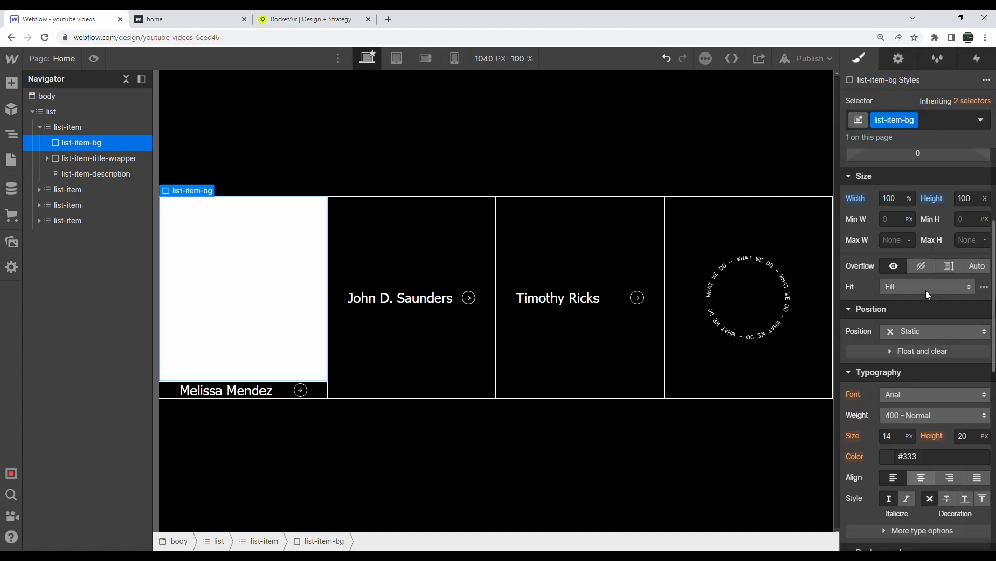
pyautogui.click(915, 330)
pyautogui.click(914, 362)
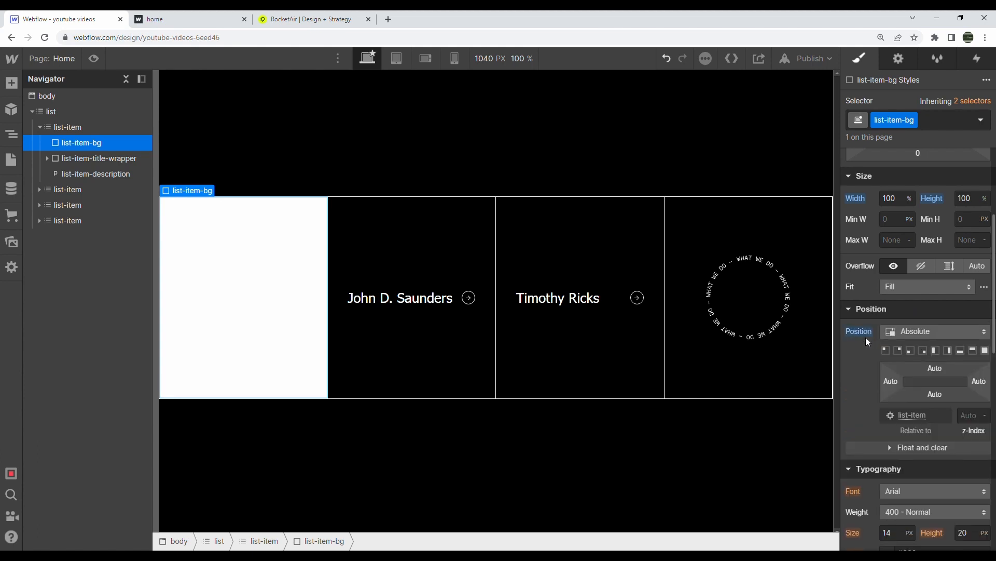
pyautogui.click(888, 203)
pyautogui.write('0')
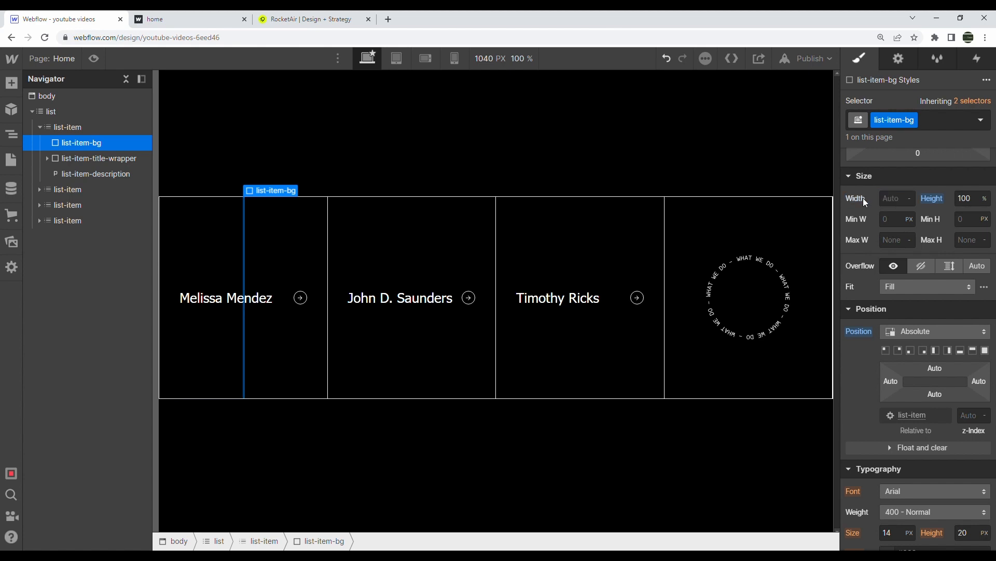
pyautogui.click(887, 200)
pyautogui.press('Return')
# Set list-item-bg's z-index to 1
pyautogui.click(100, 158)
pyautogui.click(99, 145)
pyautogui.click(972, 417)
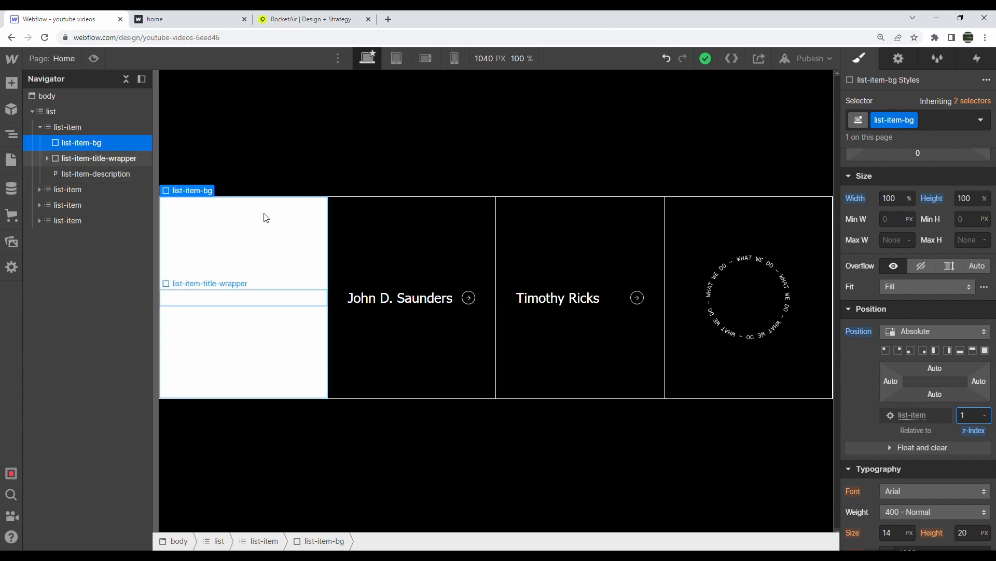
pyautogui.click(99, 158)
pyautogui.scroll(-1, 914, 409)
pyautogui.click(912, 399)
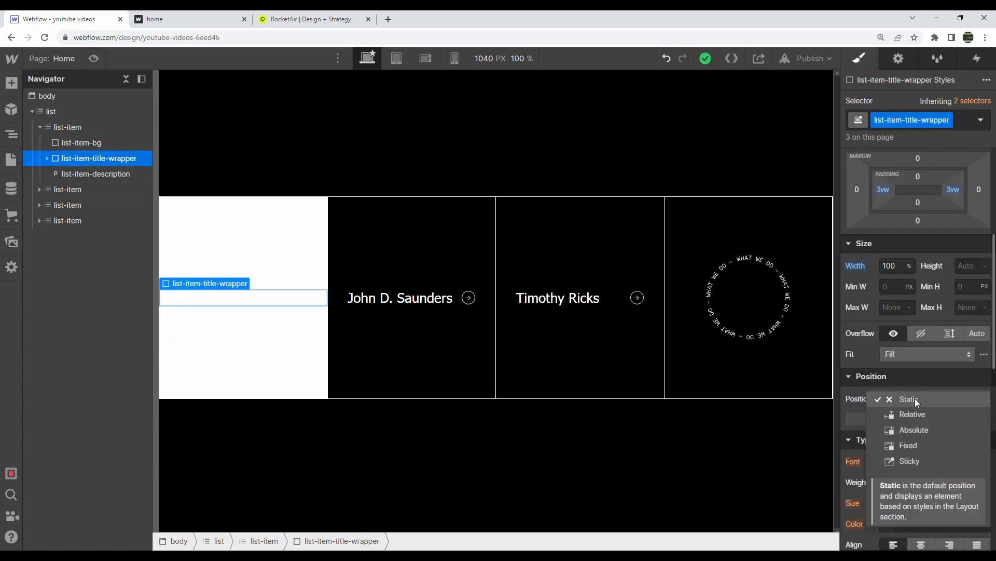
# Make list-item-title-wrapper Position Relative with z-index 2
pyautogui.click(914, 415)
pyautogui.click(976, 467)
pyautogui.write('2')
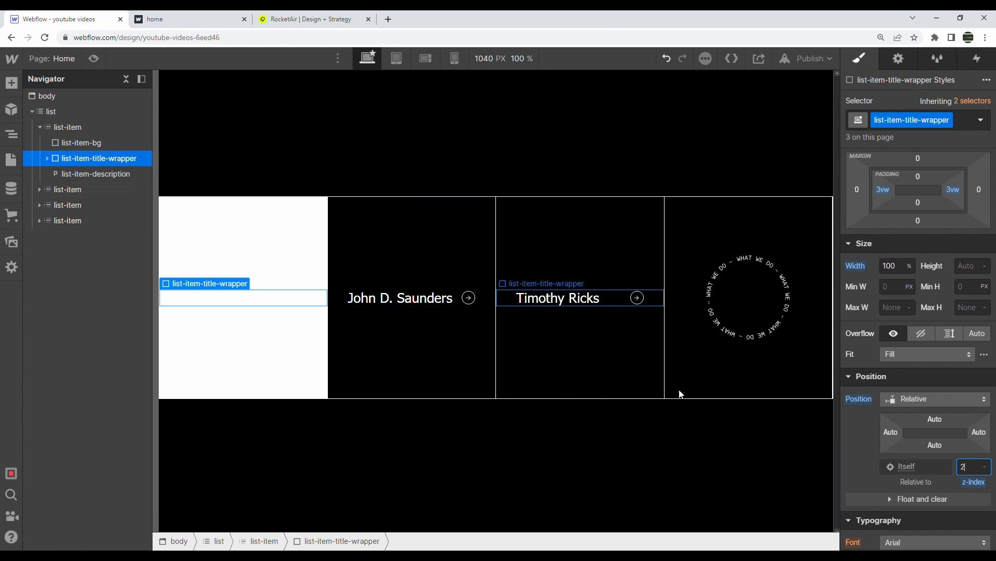
pyautogui.click(115, 173)
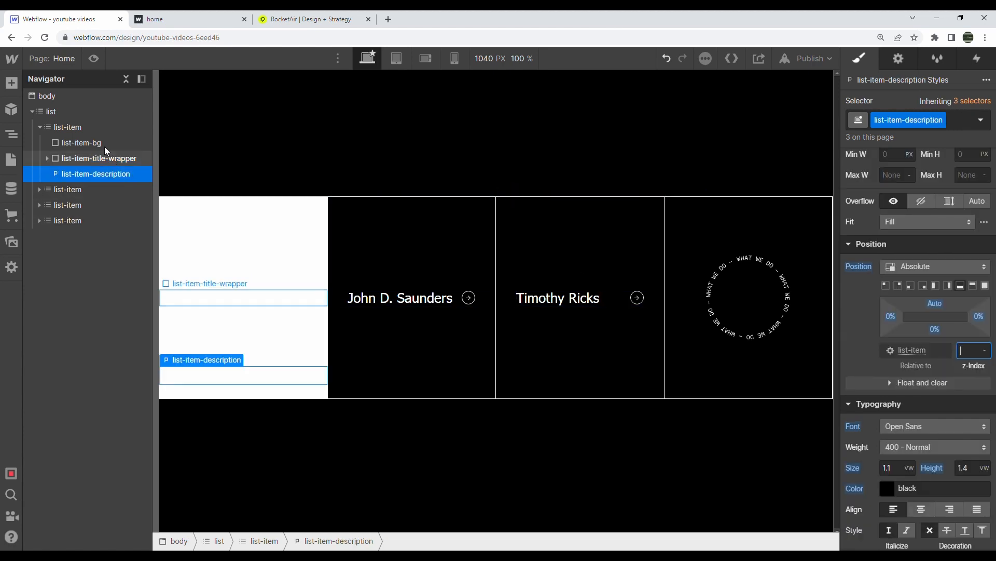
pyautogui.click(107, 158)
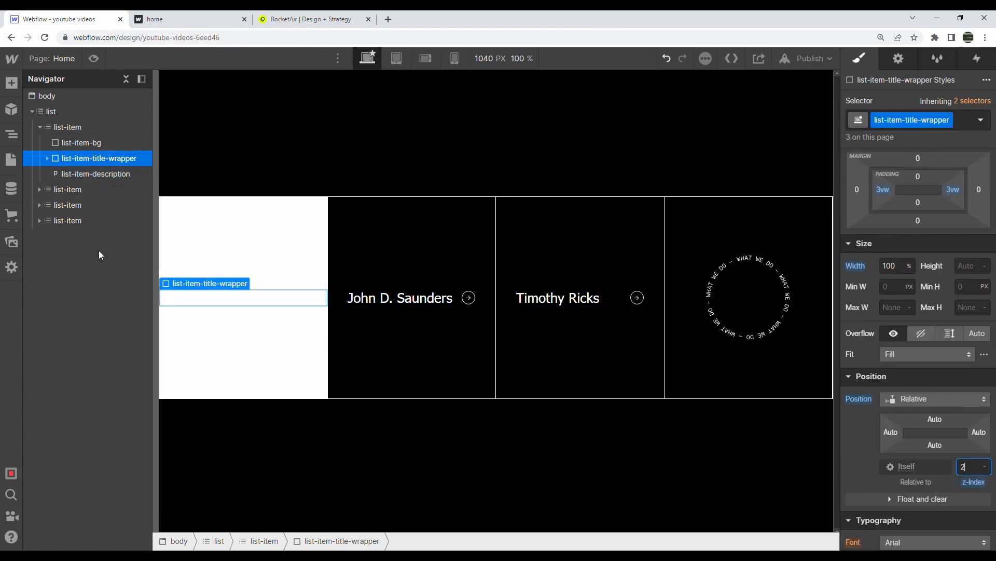
# Check the first card's title heading colour, keeping it white
pyautogui.click(48, 157)
pyautogui.click(72, 174)
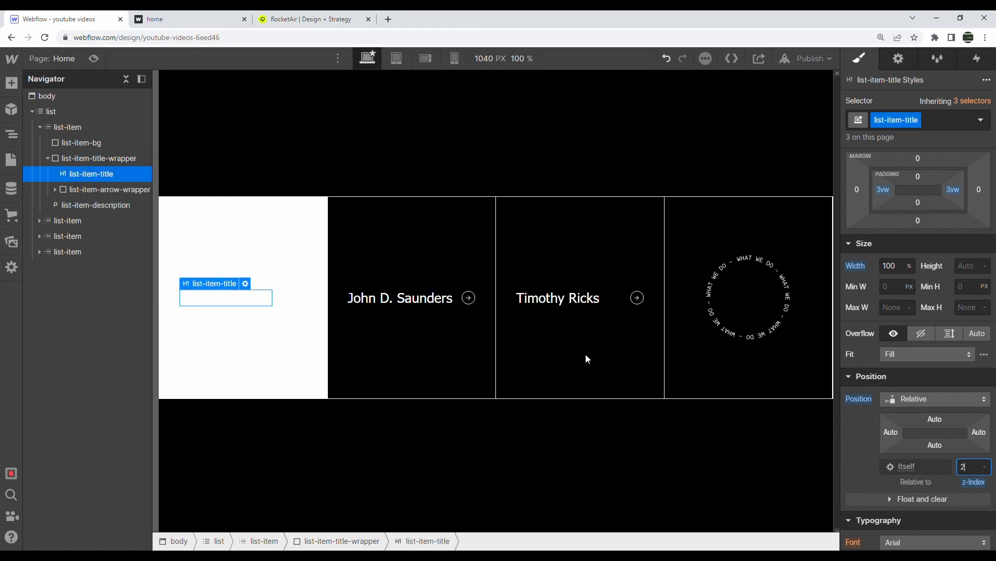
pyautogui.click(888, 392)
pyautogui.click(847, 257)
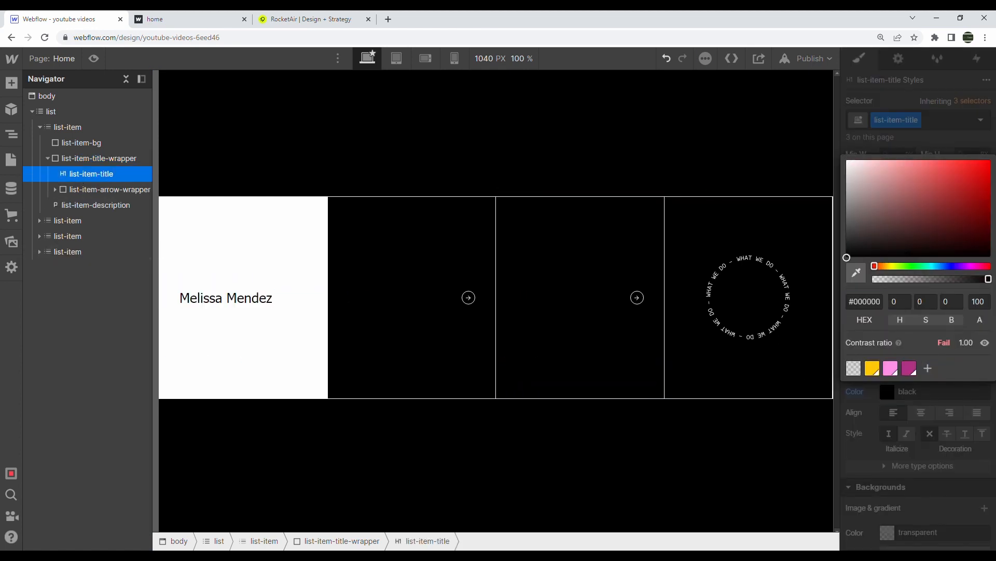
pyautogui.moveTo(846, 258)
pyautogui.mouseDown()
pyautogui.moveTo(846, 160)
pyautogui.moveTo(762, 139)
pyautogui.mouseUp()
pyautogui.click(911, 383)
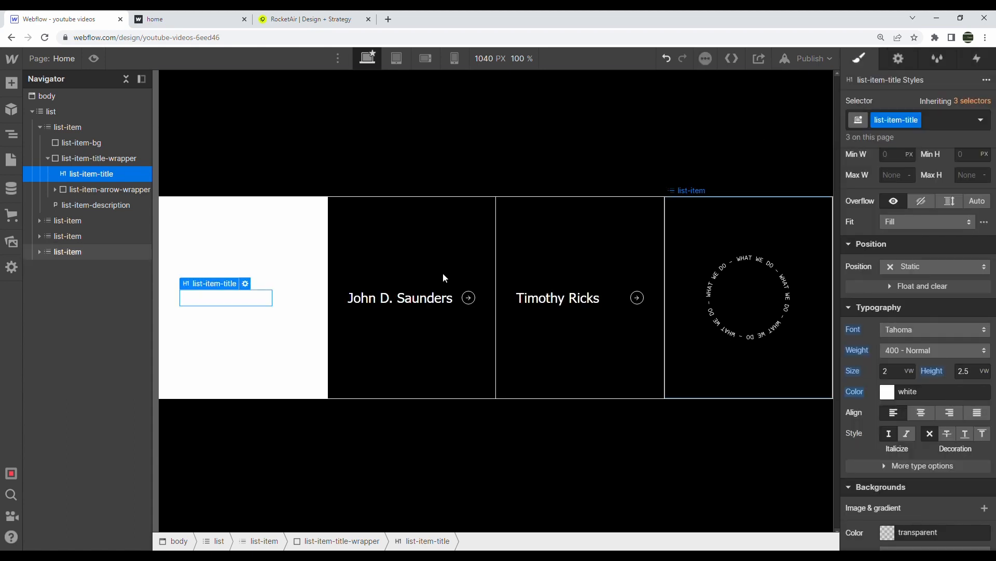
pyautogui.click(48, 158)
# Set the first card's description z-index to 2
pyautogui.click(76, 143)
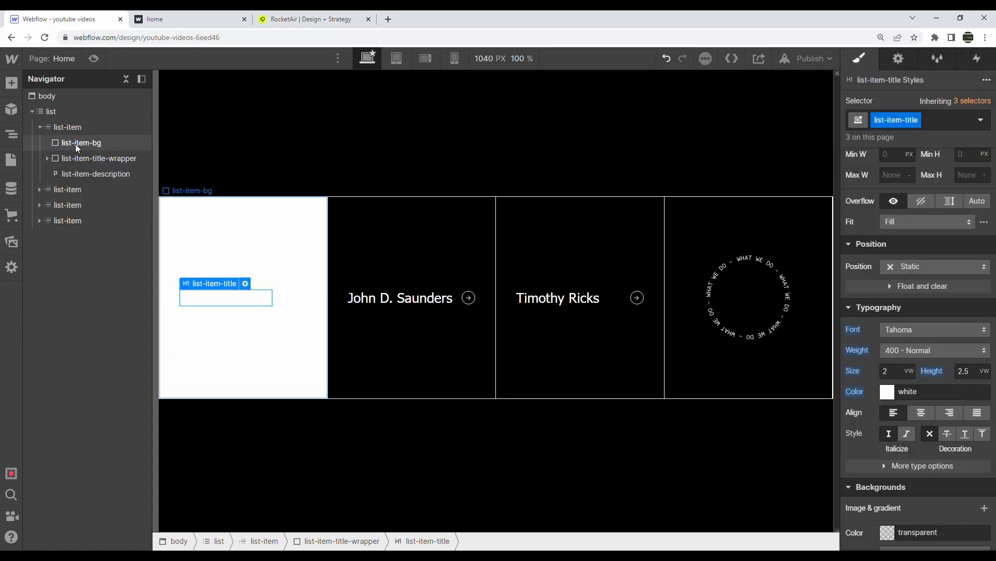
pyautogui.click(124, 175)
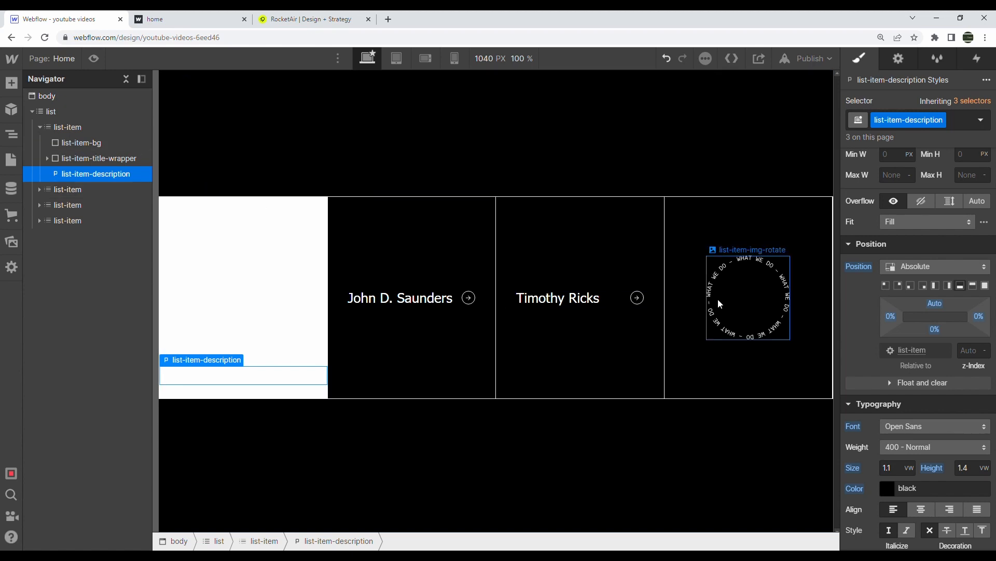
pyautogui.moveTo(976, 370)
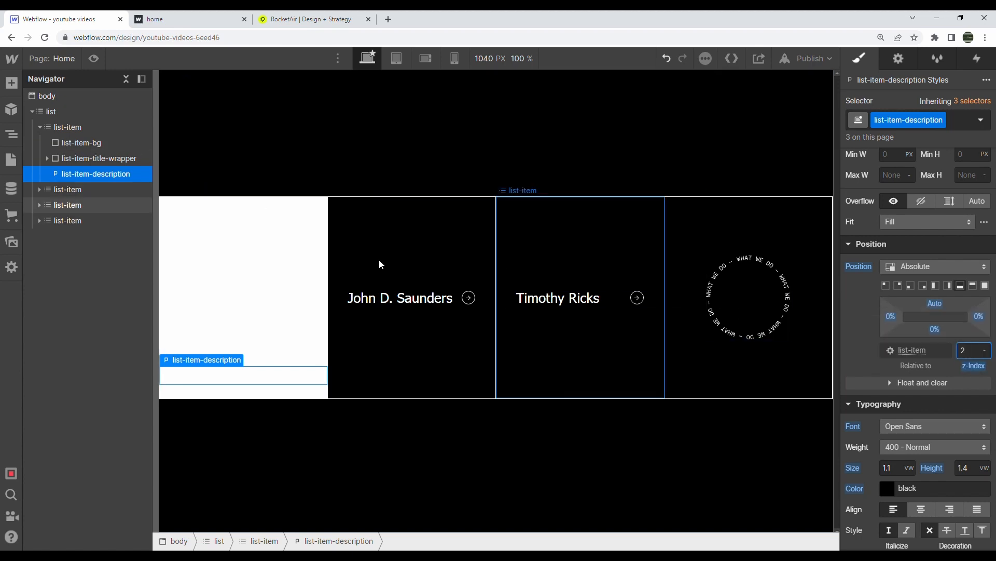
# Collapse list-item-bg to 0% width to hide it
pyautogui.click(87, 144)
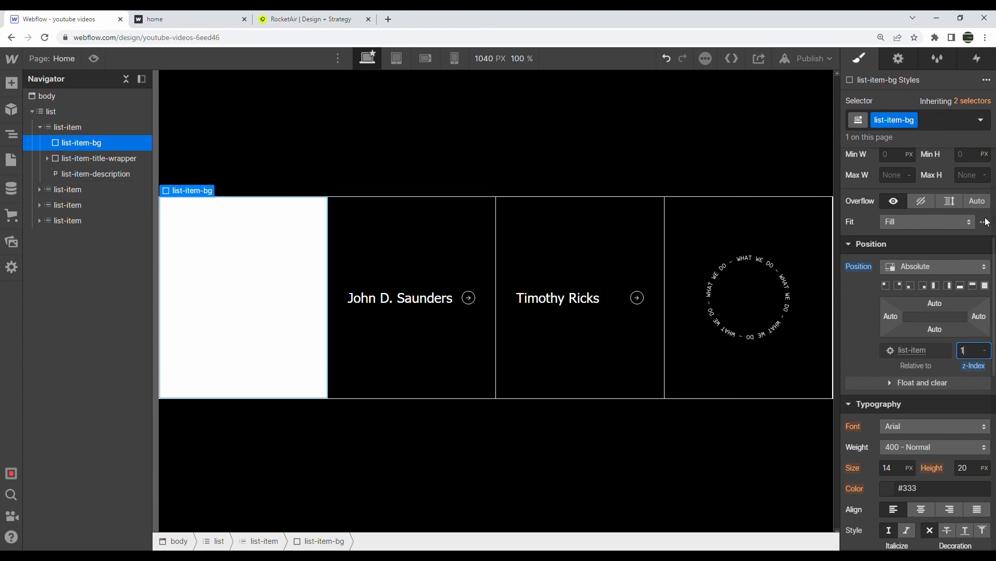
pyautogui.scroll(4, 913, 312)
pyautogui.click(902, 328)
pyautogui.write('0')
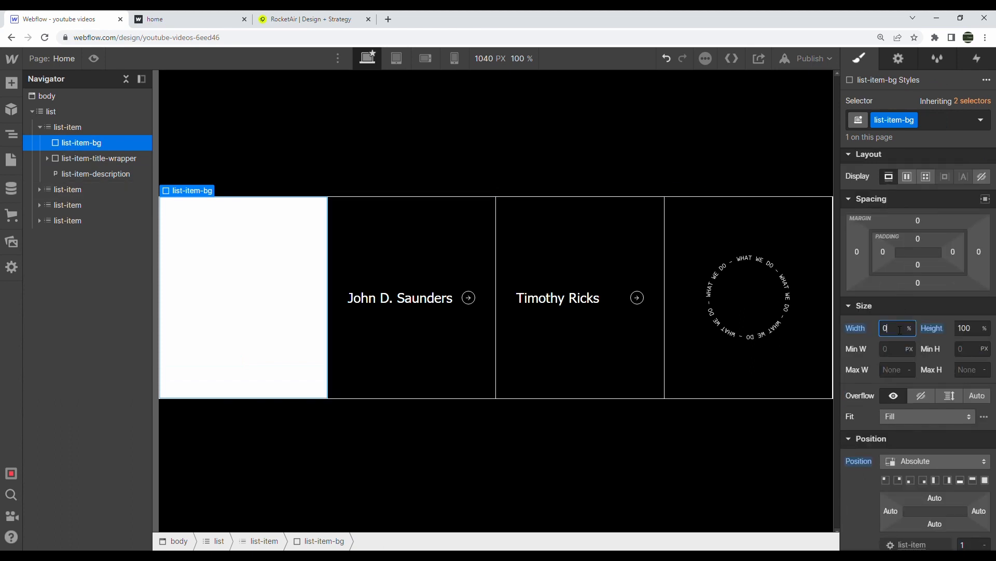
pyautogui.click(324, 141)
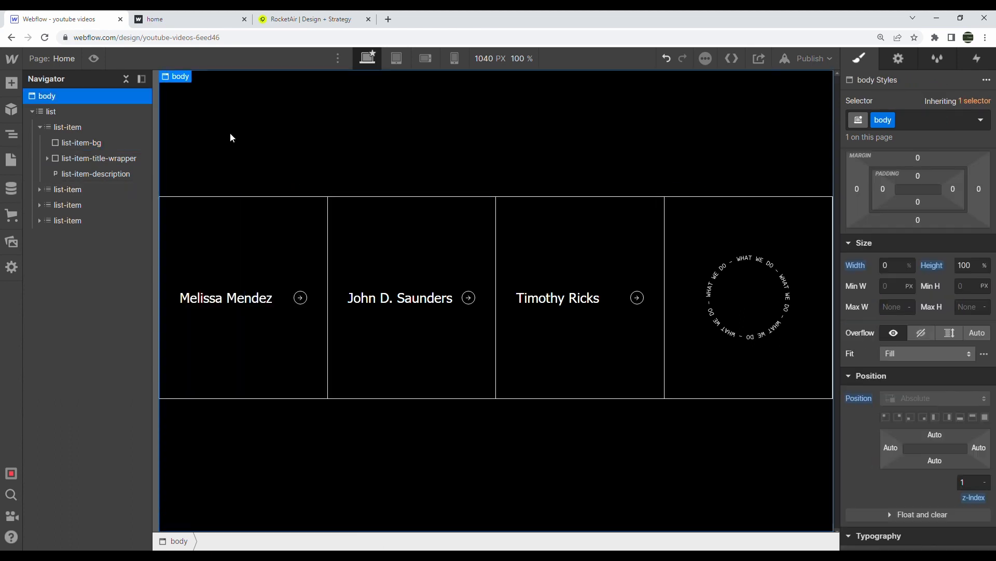
# Inspect the other name cards' elements in the Navigator and canvas
pyautogui.click(62, 141)
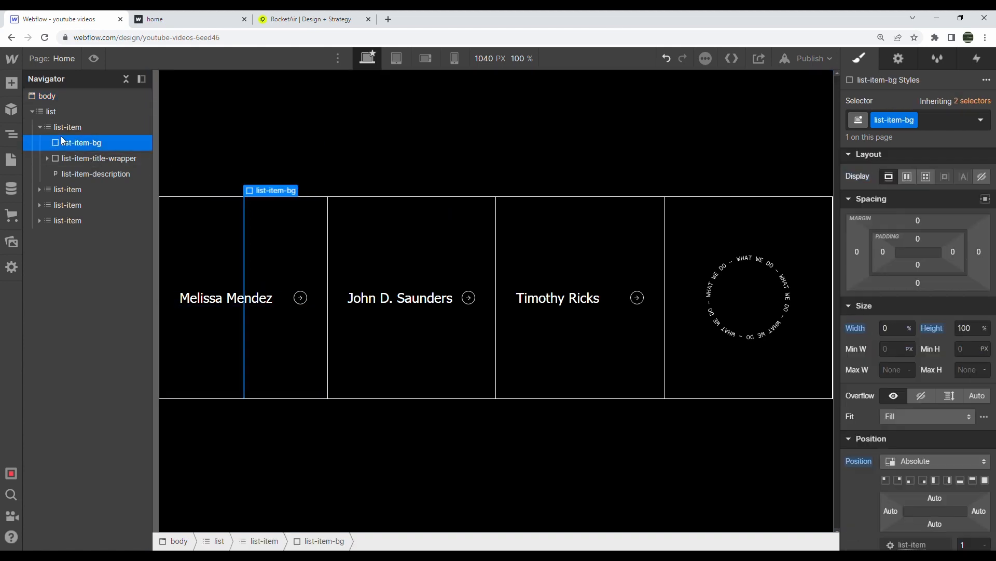
pyautogui.click(74, 191)
pyautogui.click(73, 205)
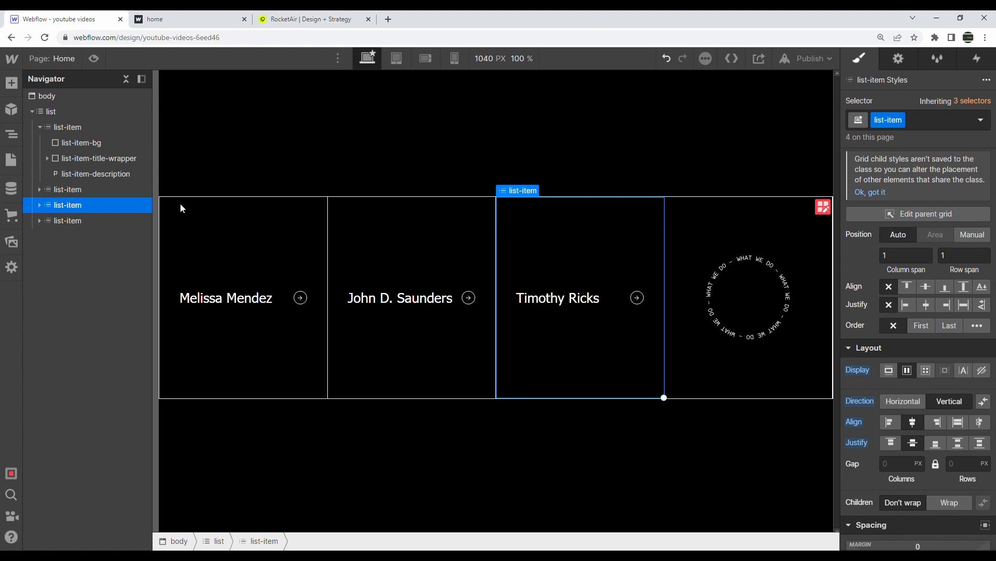
pyautogui.click(363, 296)
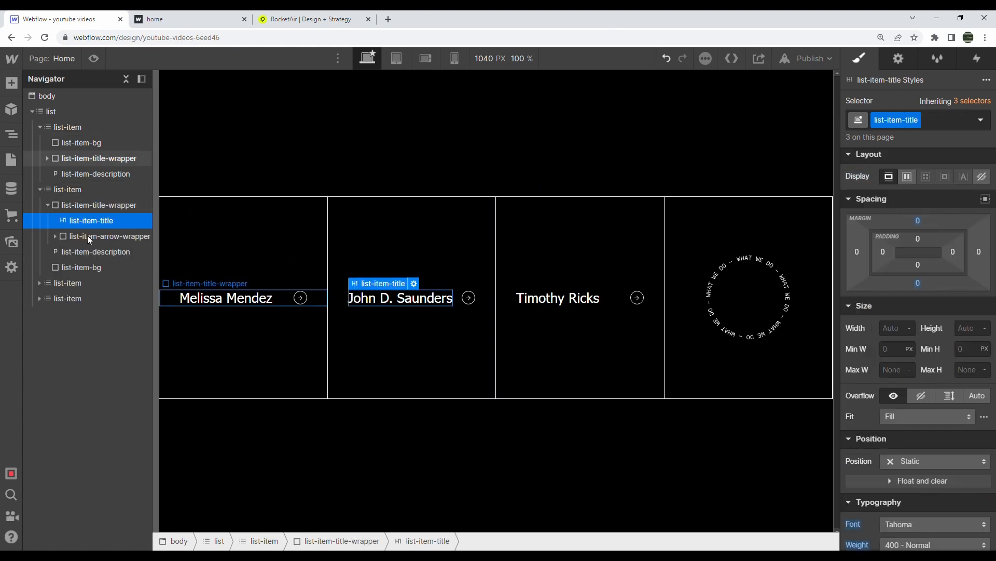
pyautogui.click(86, 205)
pyautogui.scroll(-4, 927, 368)
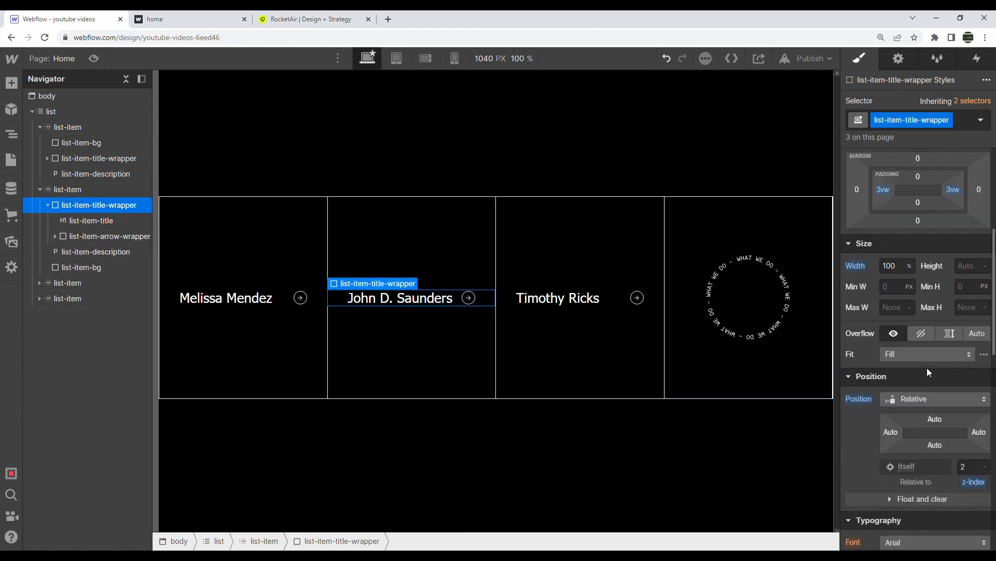
pyautogui.click(661, 164)
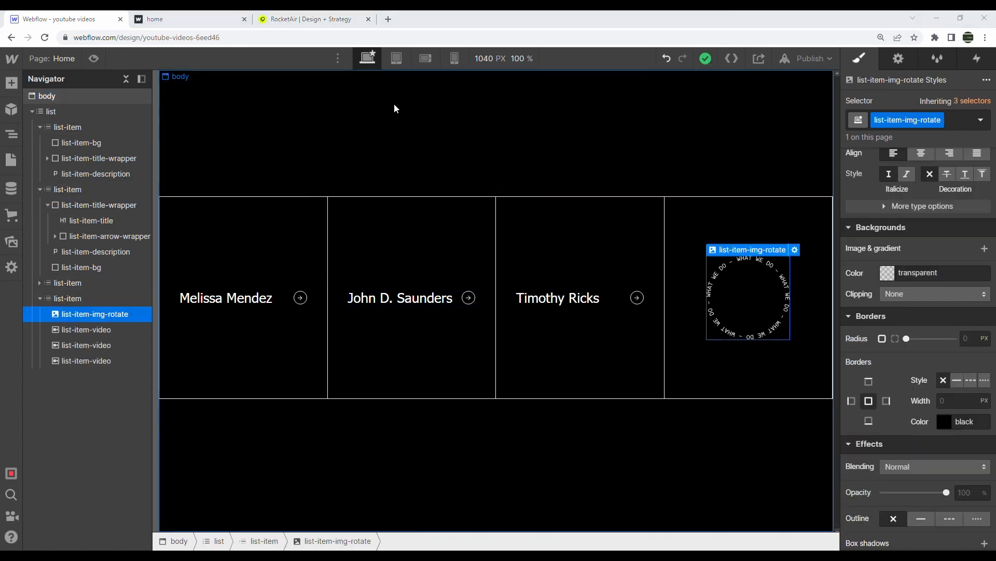
# Collapse the cards in the Navigator and open Interactions for the first list-item
pyautogui.click(39, 127)
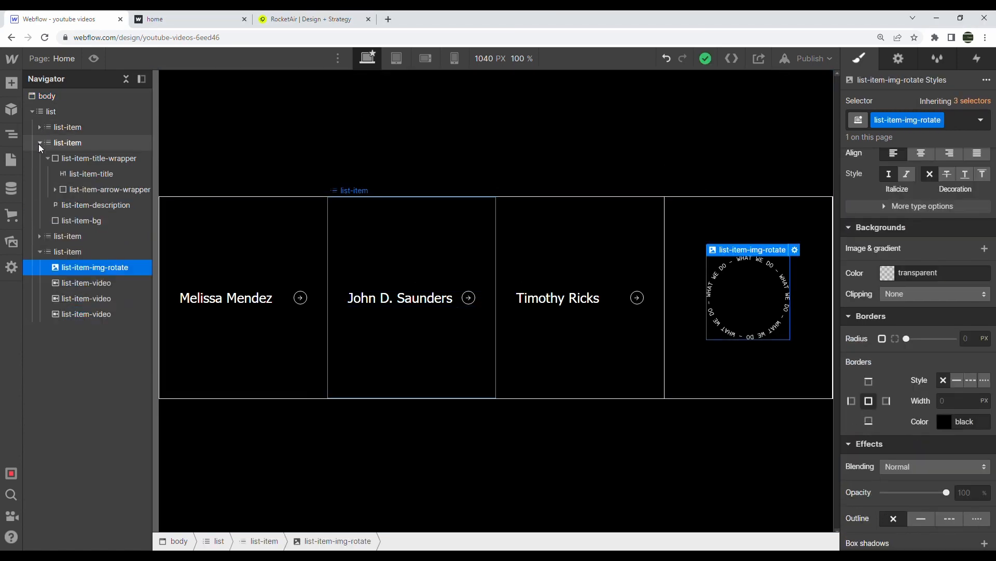
pyautogui.click(39, 143)
pyautogui.click(39, 172)
pyautogui.click(40, 173)
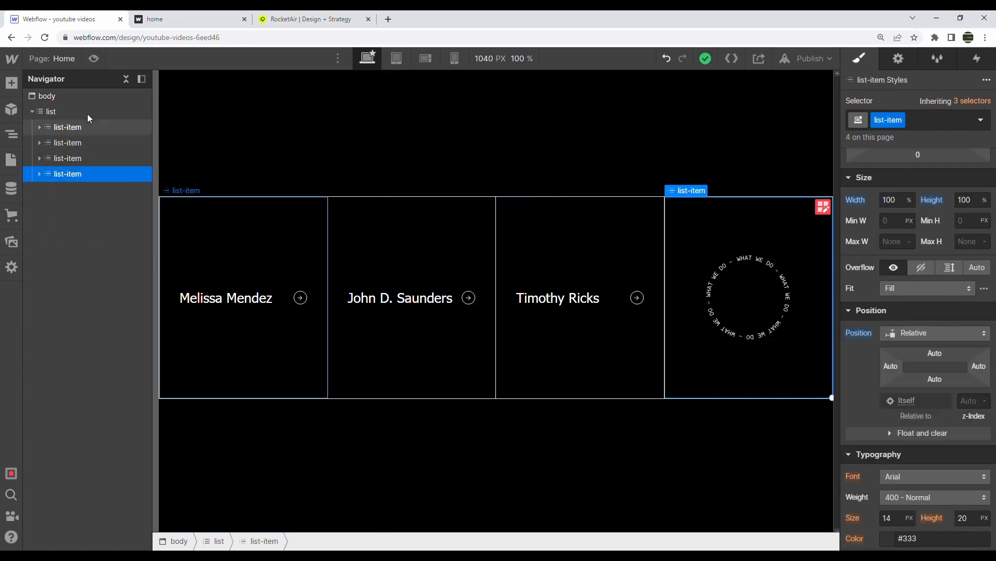
pyautogui.click(68, 127)
pyautogui.click(978, 58)
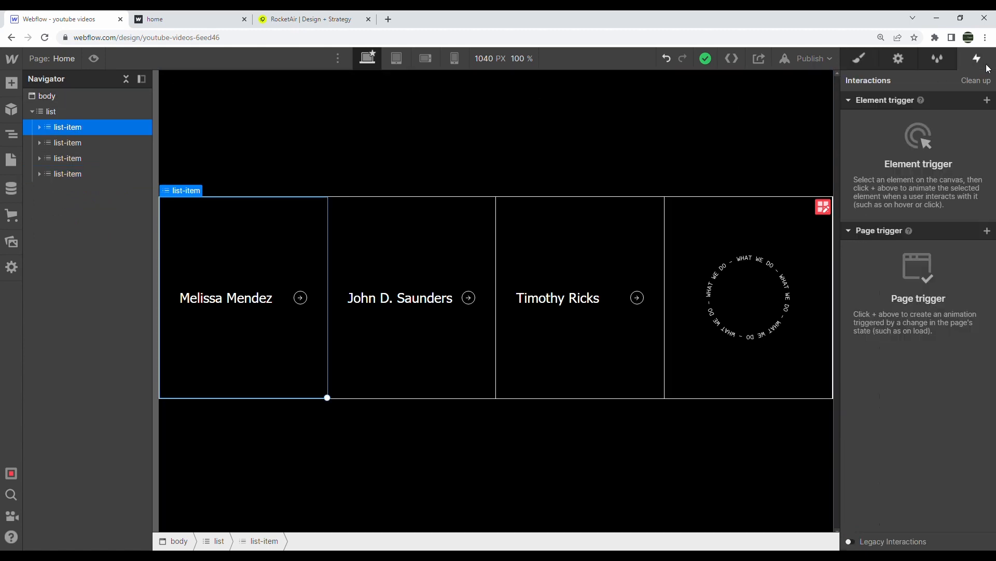
# Add a Mouse hover trigger starting a new timed animation named 'list item inmage hover'
pyautogui.click(987, 100)
pyautogui.click(983, 137)
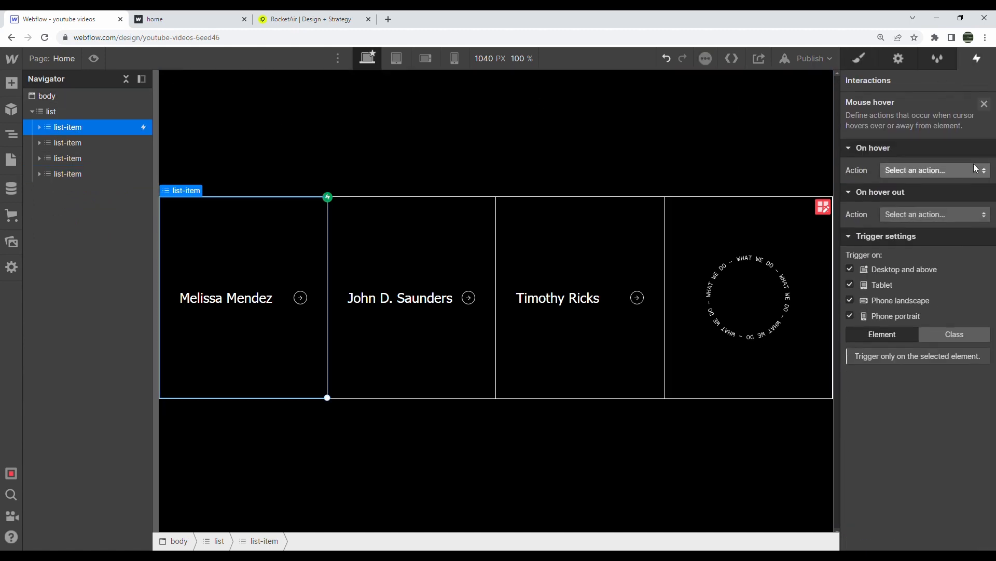
pyautogui.click(984, 170)
pyautogui.click(970, 201)
pyautogui.click(982, 192)
pyautogui.write('list ')
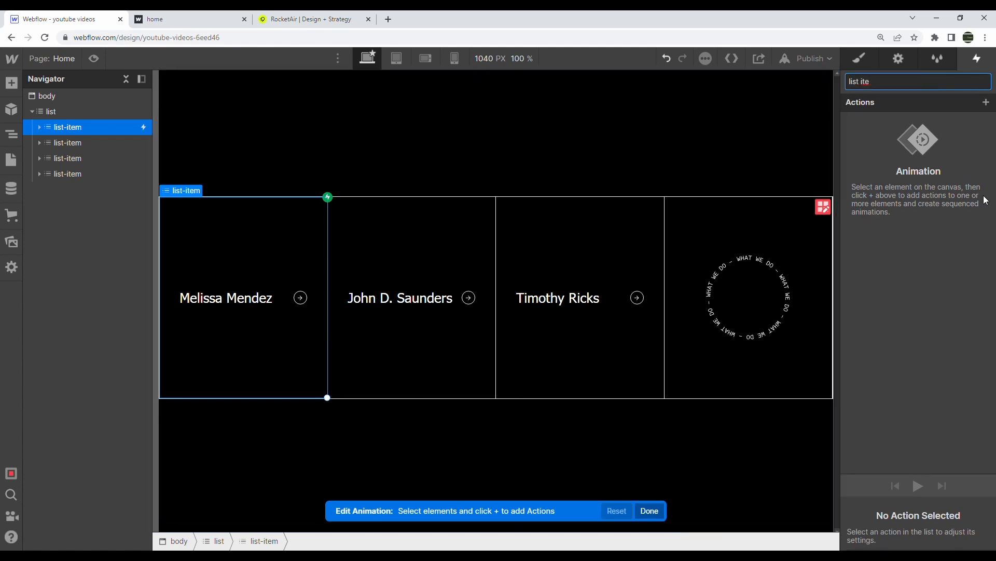
pyautogui.write('ite')
pyautogui.press('BackSpace')
pyautogui.press('BackSpace')
pyautogui.press('BackSpace')
pyautogui.write('item inmage hover i')
pyautogui.press('Return')
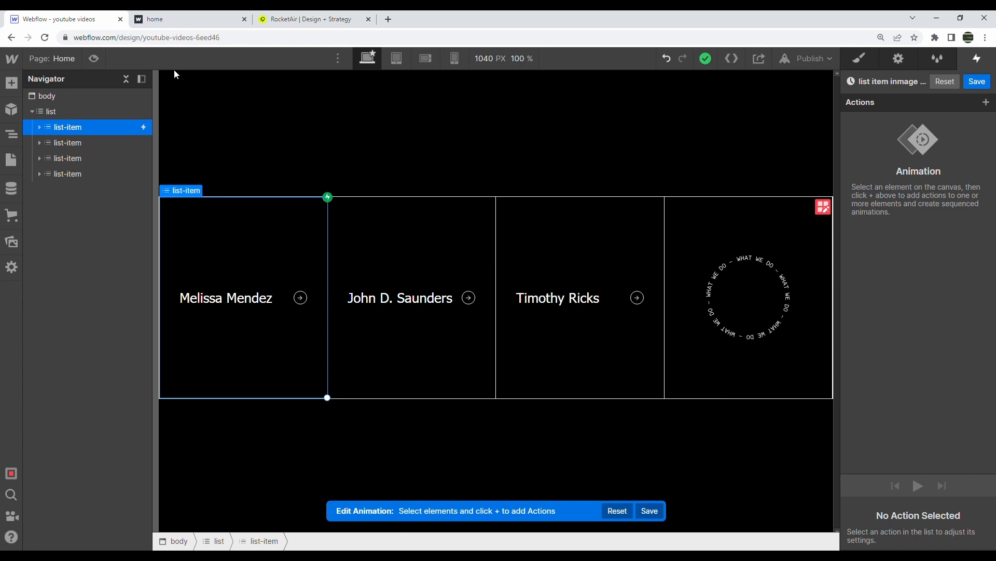
# Check the live hover effect, then select the second, diagonal list-item-arrow in the Navigator
pyautogui.click(135, 20)
pyautogui.moveTo(203, 321)
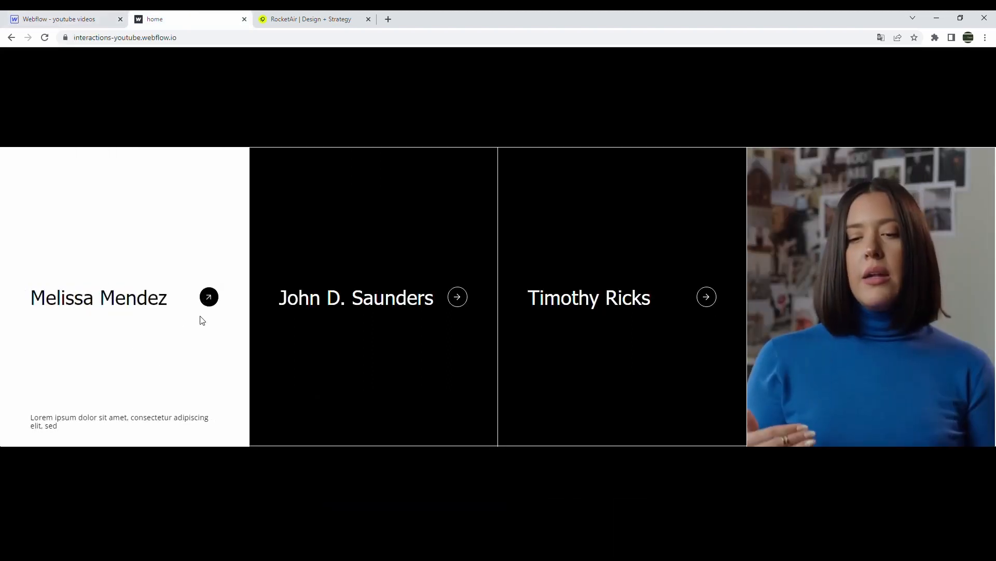
pyautogui.click(62, 19)
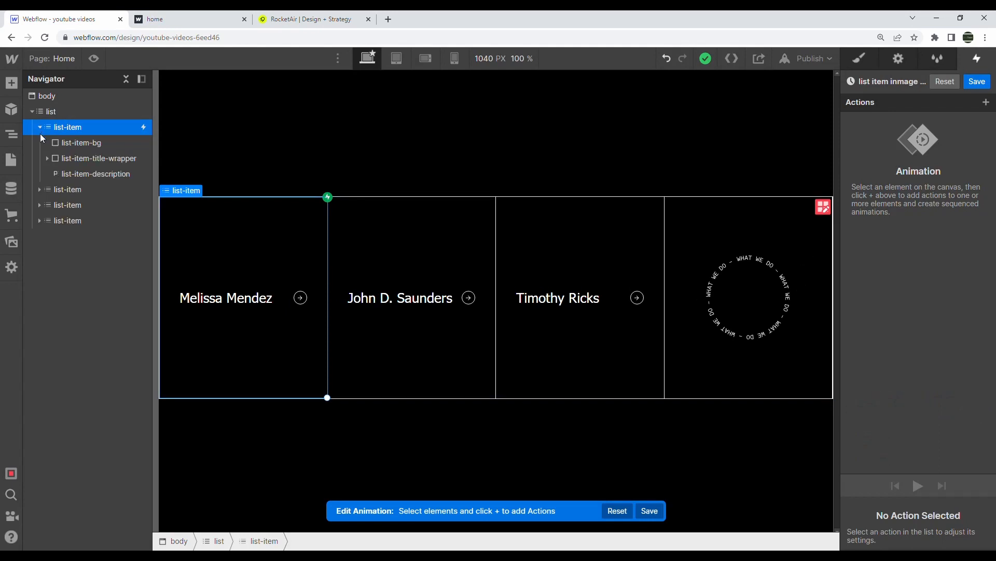
pyautogui.click(48, 158)
pyautogui.click(55, 190)
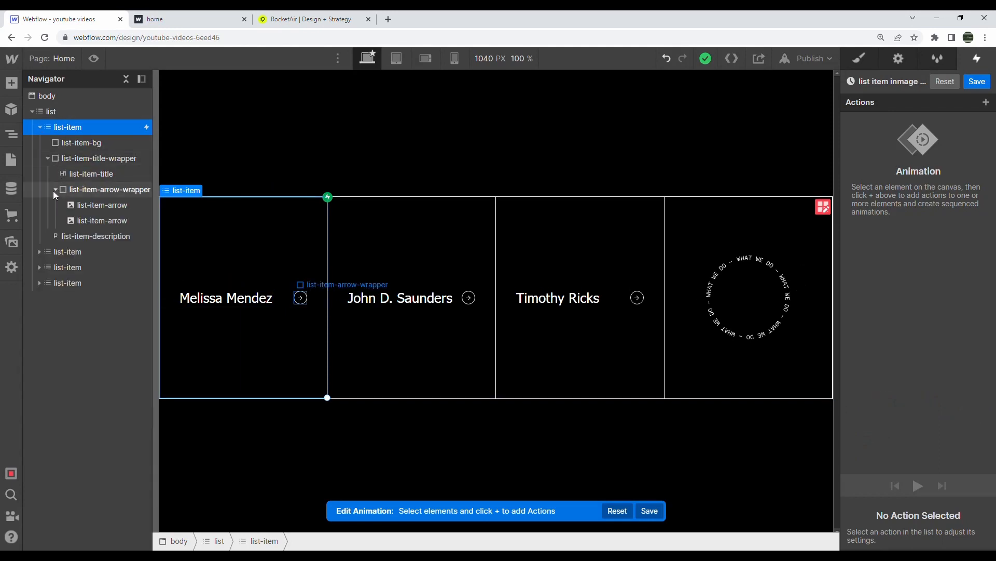
pyautogui.click(83, 221)
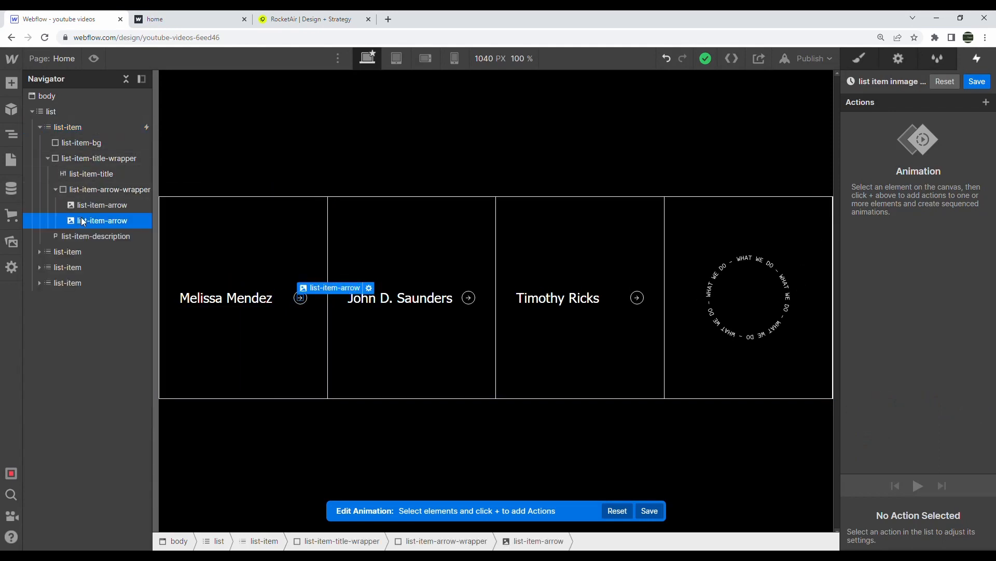
# Recheck the card hover on the live site and open the animation's action list
pyautogui.click(171, 19)
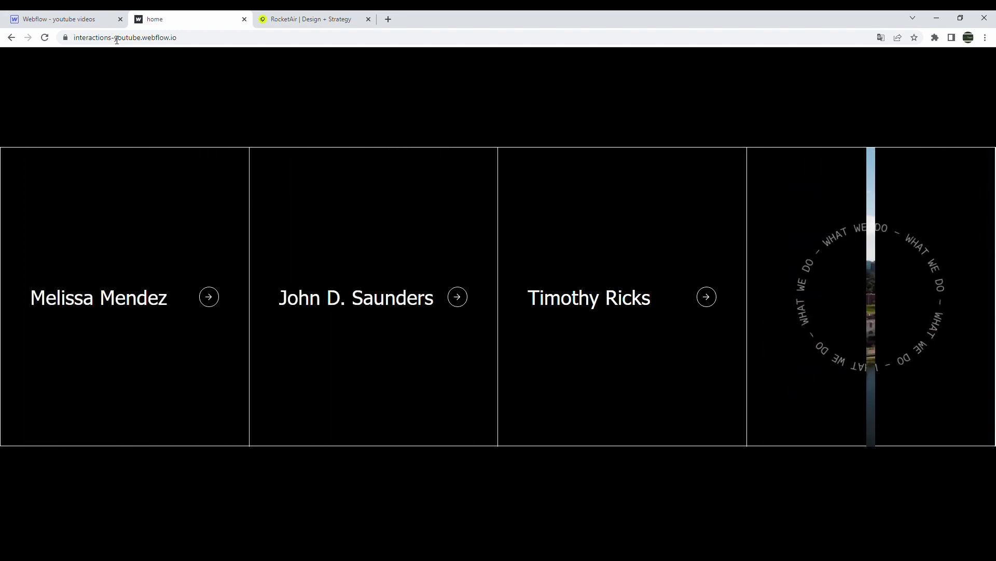
pyautogui.click(59, 19)
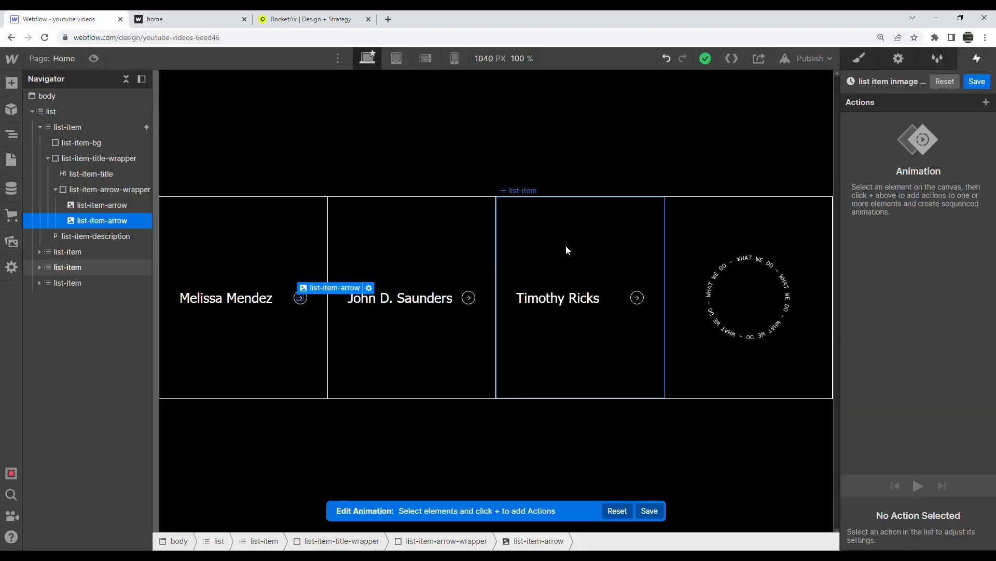
pyautogui.click(986, 102)
# Add an initial-state Move on the diagonal arrow at X -1.5vw, Y 1.5vw
pyautogui.click(909, 136)
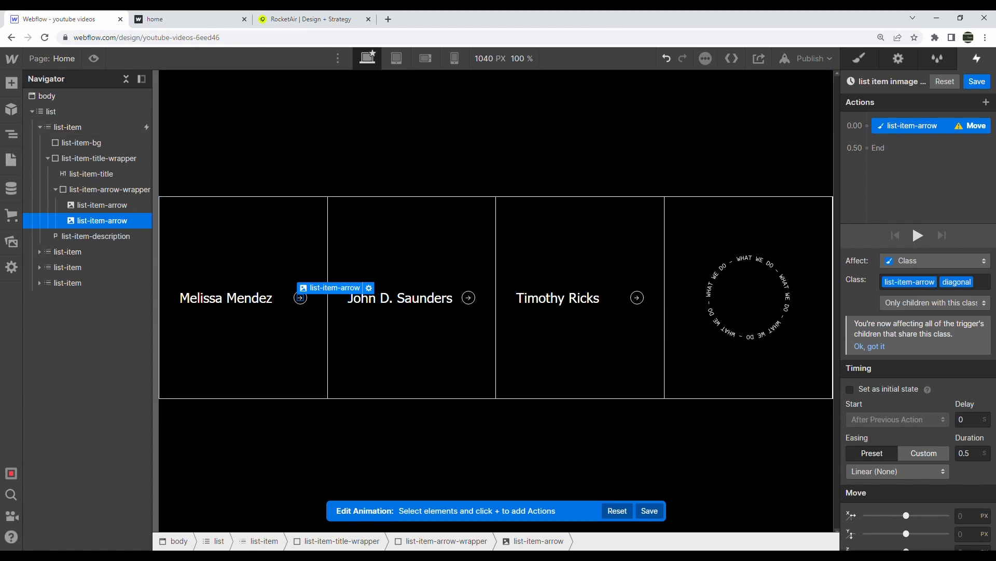
pyautogui.click(967, 516)
pyautogui.write('-1.5vw')
pyautogui.click(969, 534)
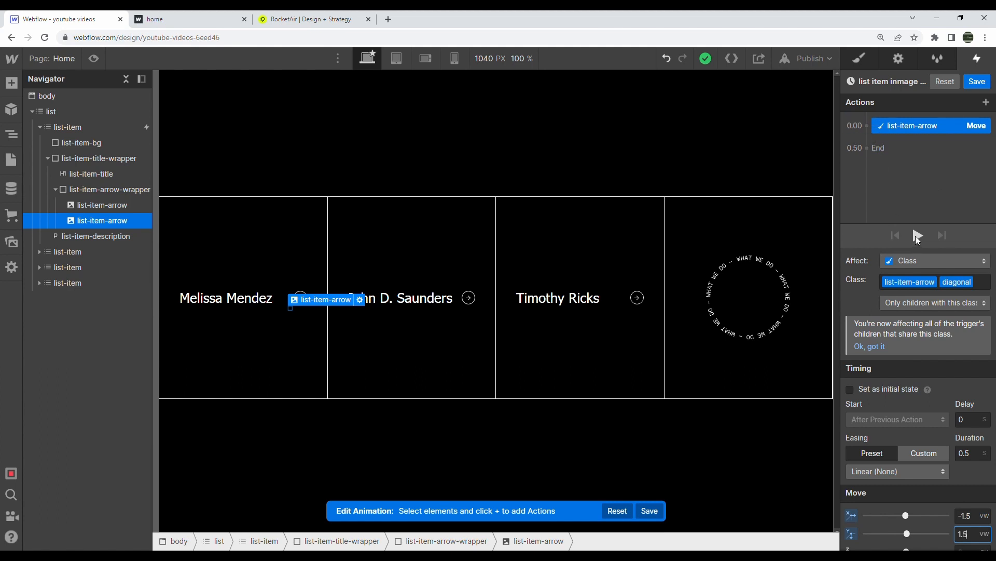
pyautogui.click(893, 388)
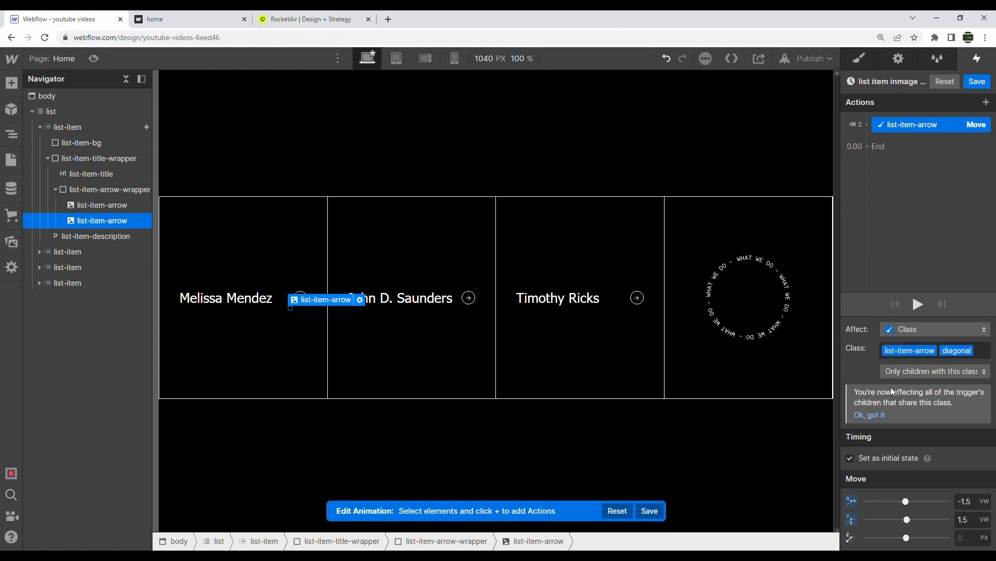
# Add an initial-state Rotate of -45 deg on the diagonal arrow
pyautogui.click(868, 124)
pyautogui.click(878, 196)
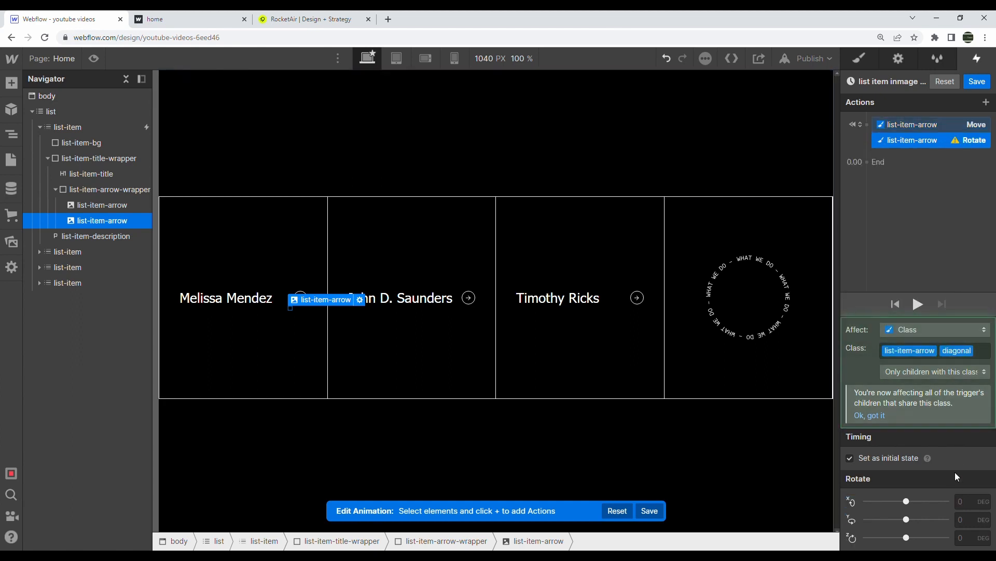
pyautogui.click(965, 542)
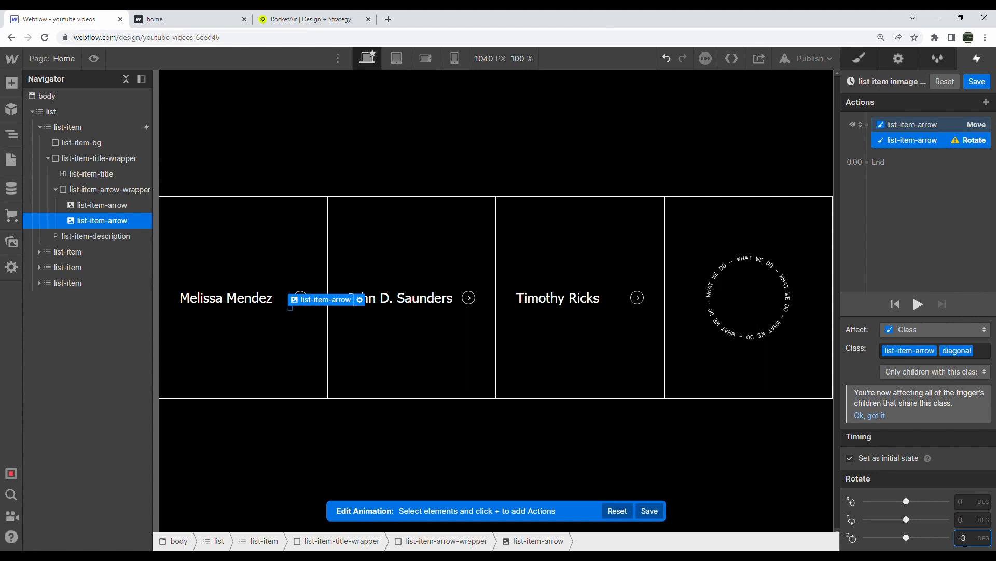
pyautogui.write('-45')
pyautogui.press('Return')
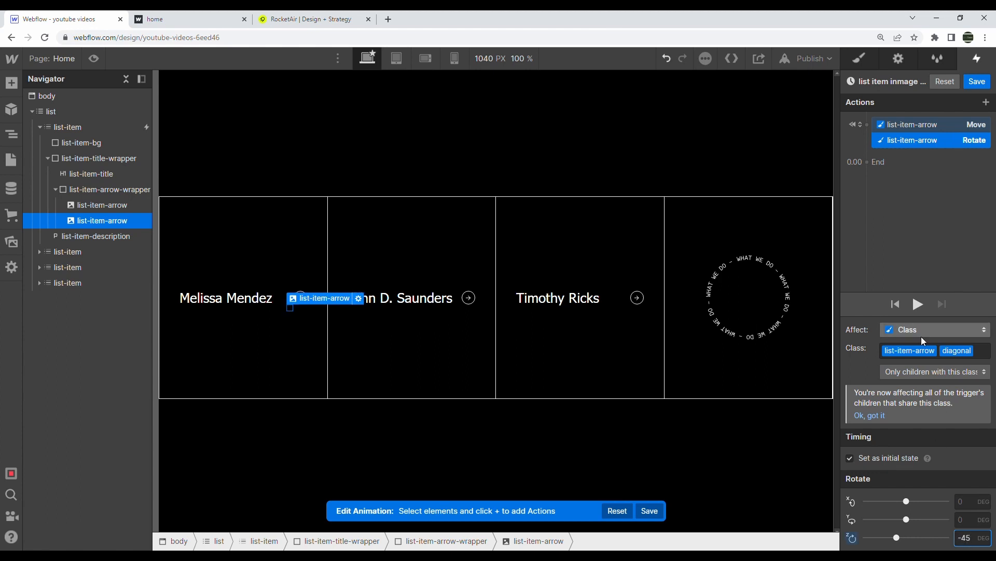
pyautogui.click(877, 162)
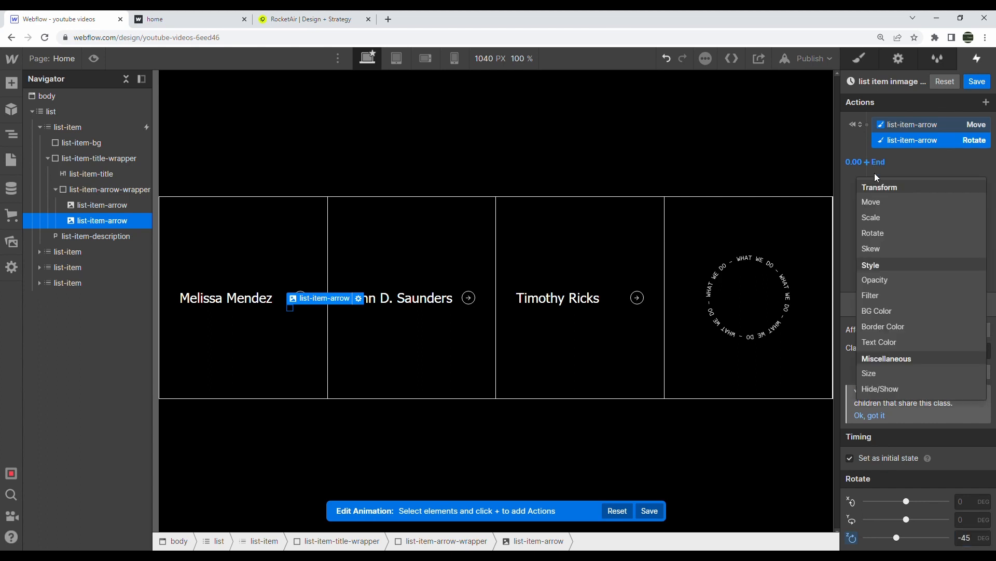
# At 0.00, add a Move returning the diagonal arrow to 0vw, 0vw, plus an Opacity action
pyautogui.click(885, 202)
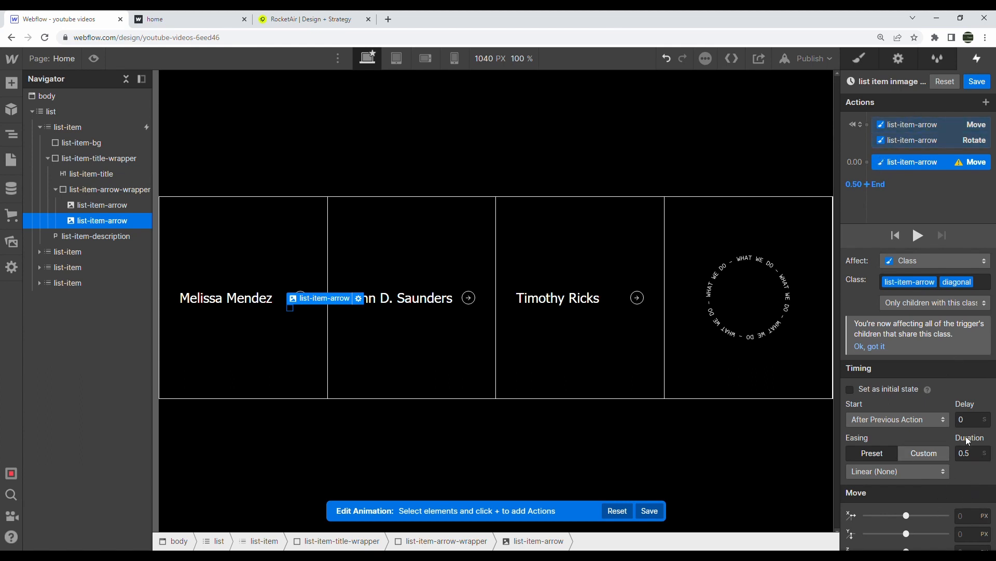
pyautogui.click(964, 517)
pyautogui.write('0vw')
pyautogui.click(968, 539)
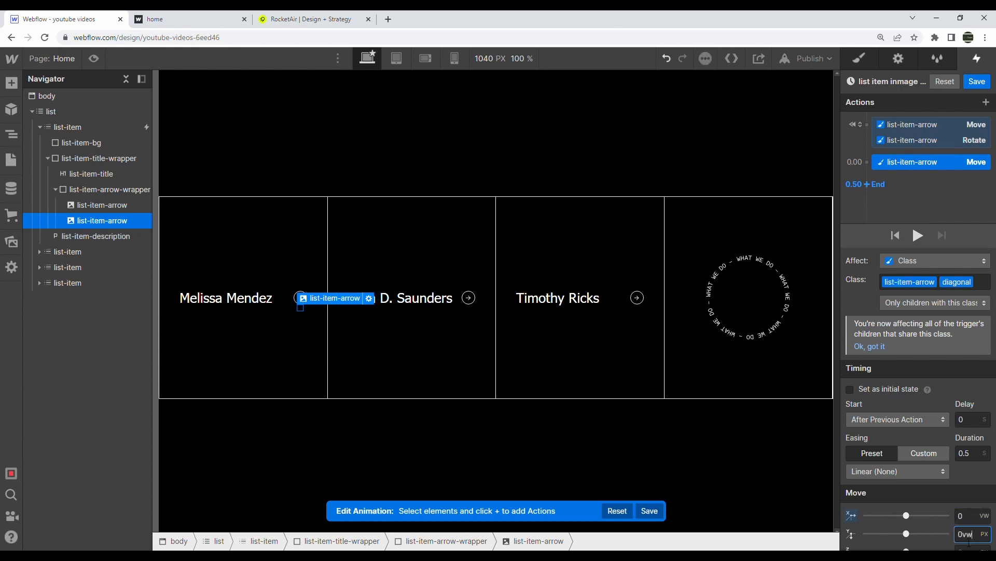
pyautogui.press('Return')
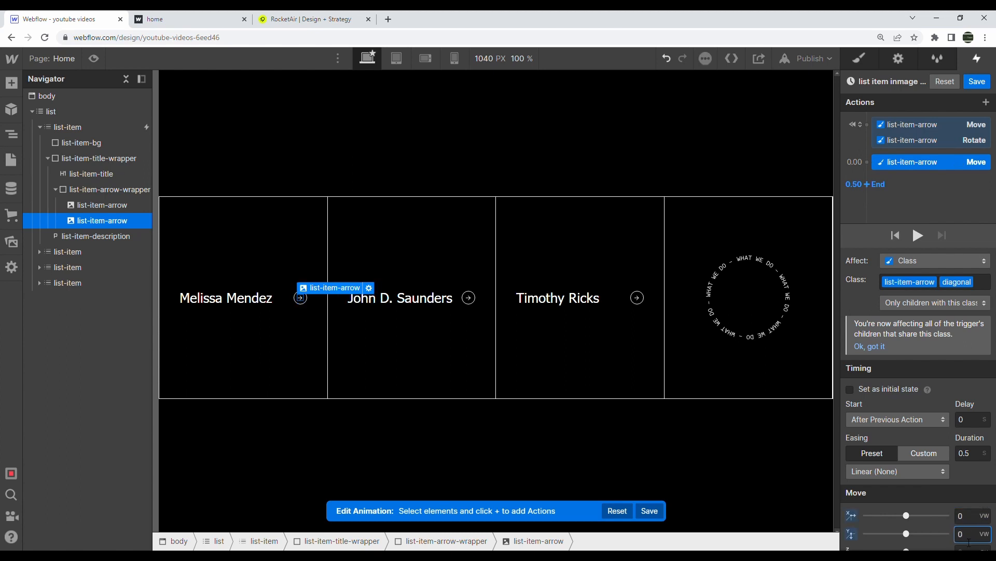
pyautogui.click(869, 161)
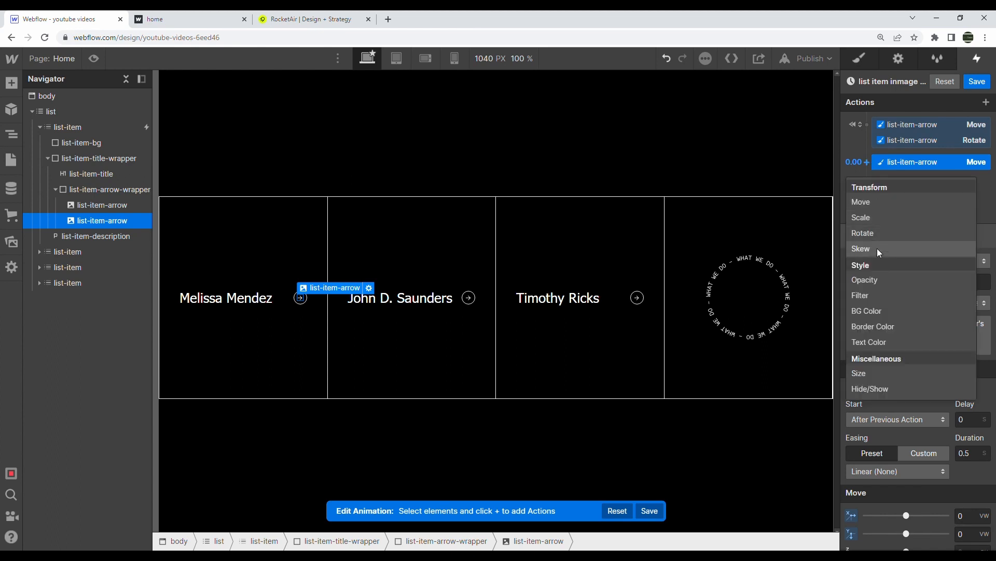
pyautogui.click(875, 281)
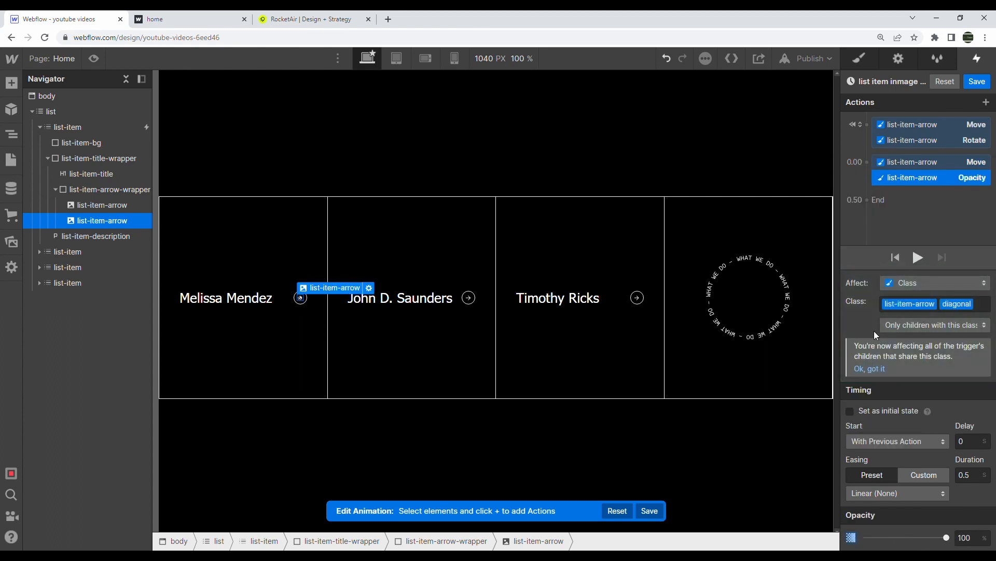
pyautogui.click(867, 162)
# Move the first arrow 2vw right, place the diagonal arrow's move after Opacity, and preview
pyautogui.click(91, 204)
pyautogui.click(868, 163)
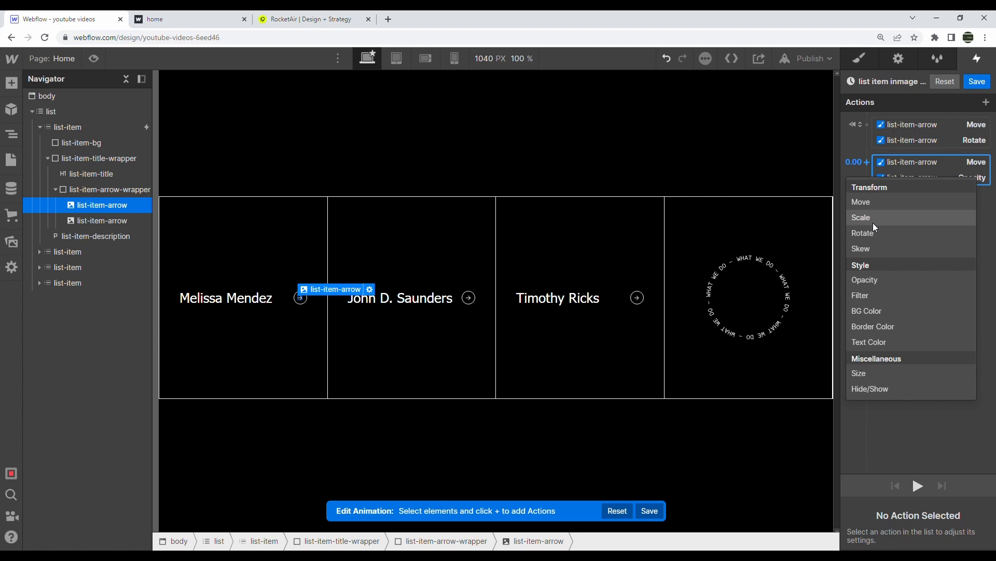
pyautogui.click(870, 203)
pyautogui.click(972, 520)
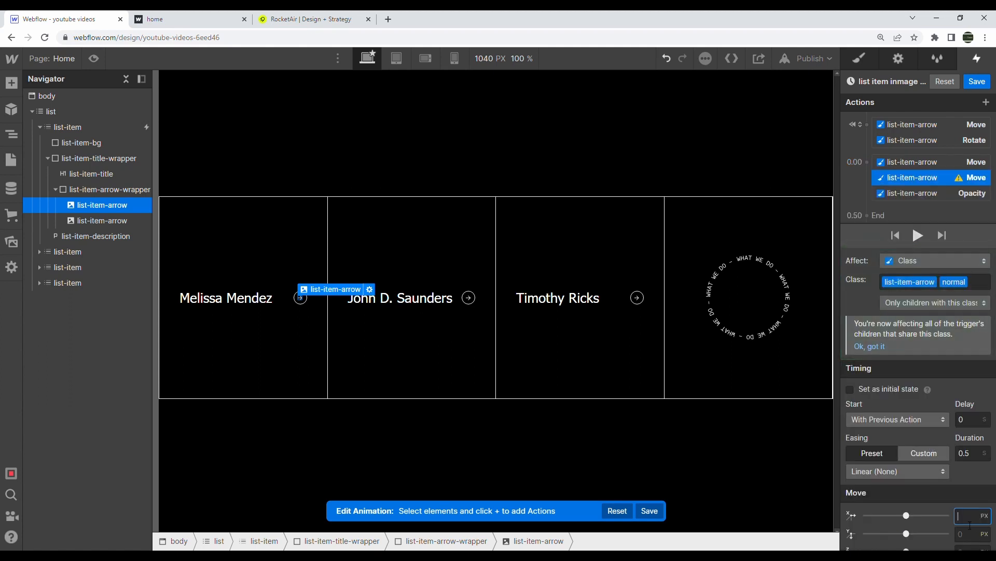
pyautogui.press('Return')
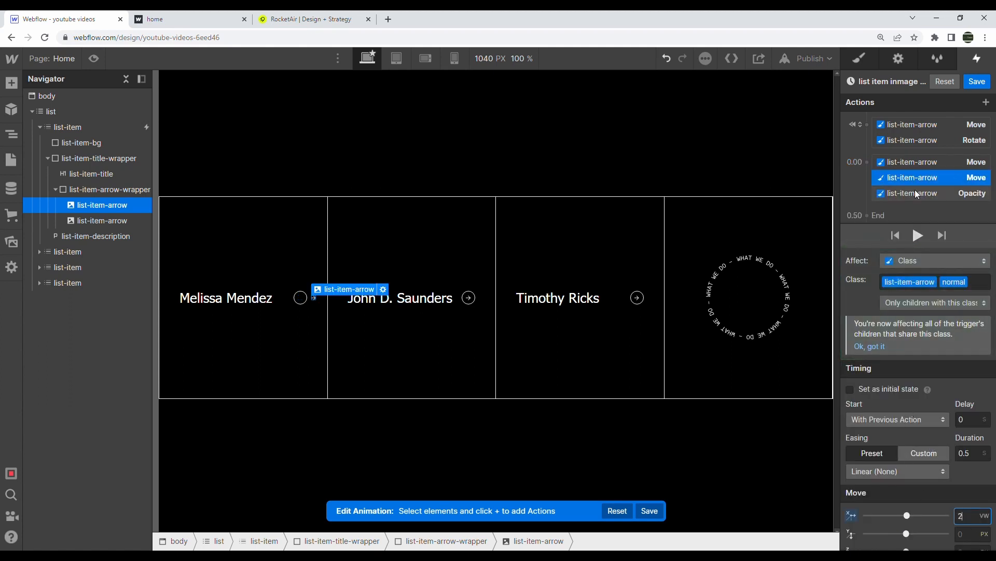
pyautogui.moveTo(914, 163); pyautogui.dragTo(925, 196)
pyautogui.click(917, 235)
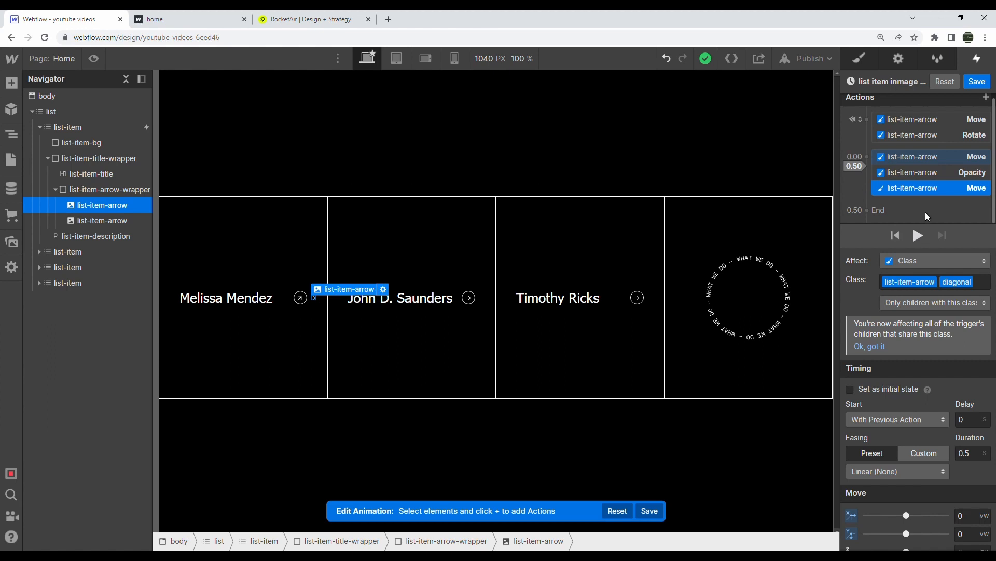
# Save the animation and set list-item-arrow-wrapper's Overflow to Hidden
pyautogui.click(976, 82)
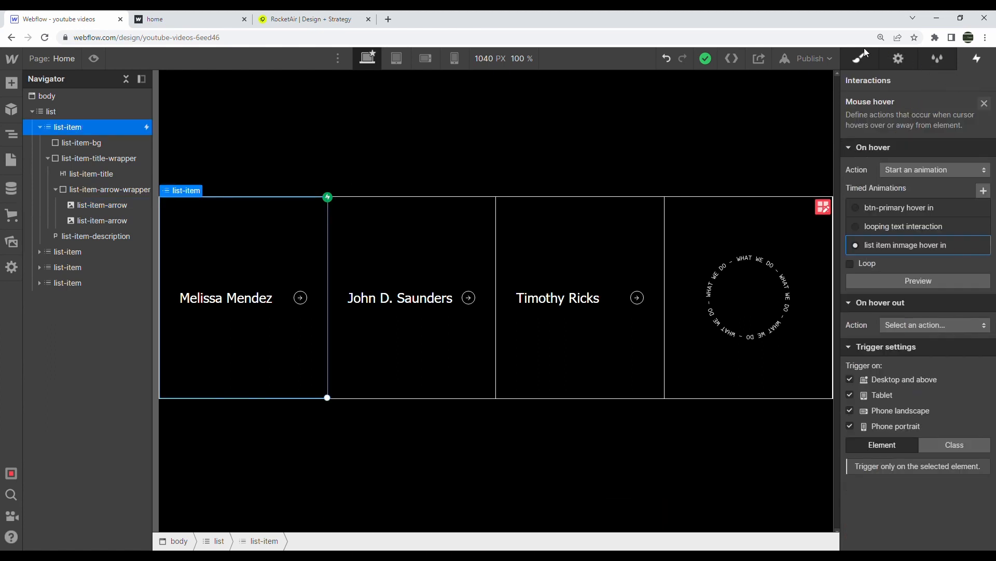
pyautogui.click(862, 52)
pyautogui.click(96, 189)
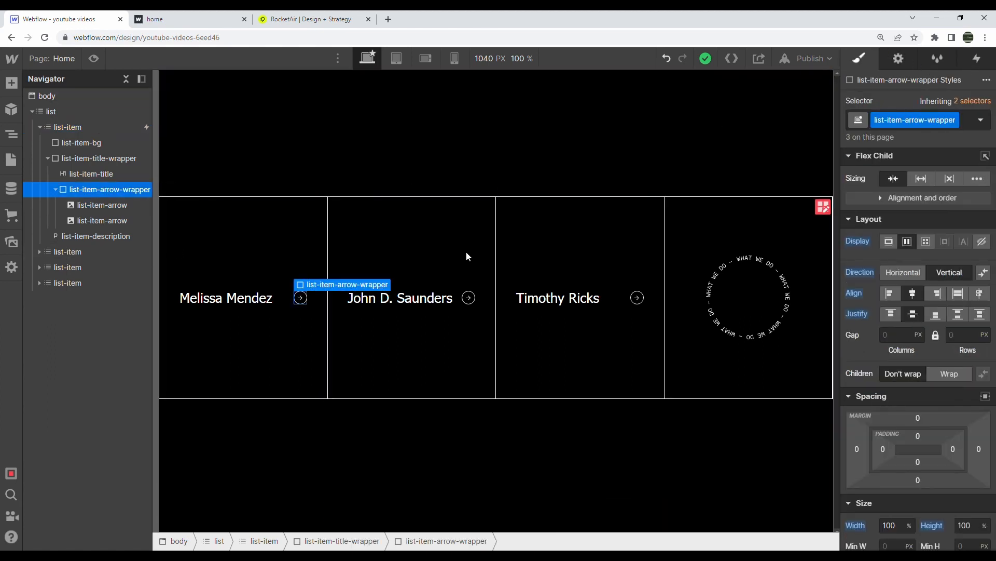
pyautogui.scroll(-3, 907, 414)
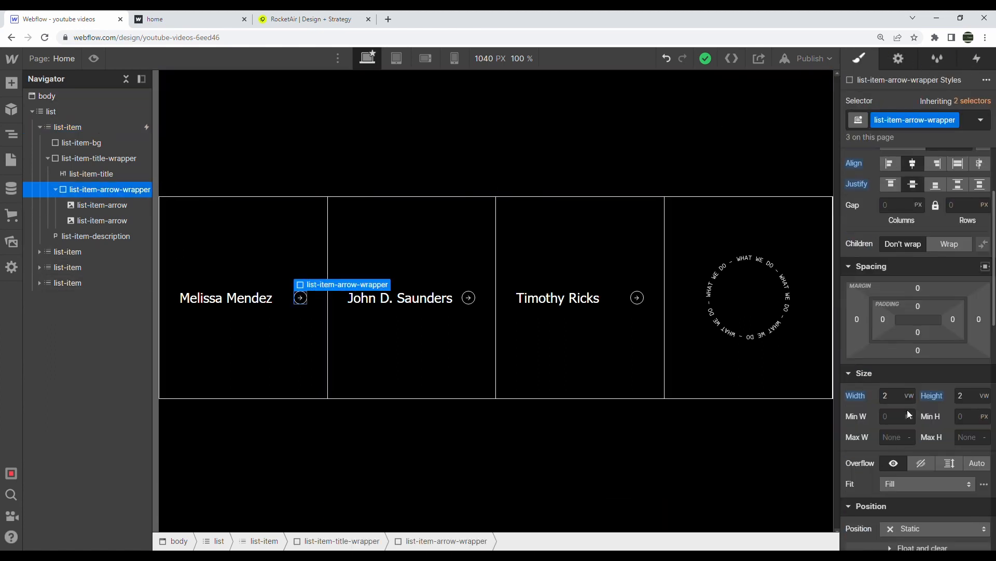
pyautogui.click(923, 463)
# Reopen the list-item's hover-in animation and preview it
pyautogui.click(115, 130)
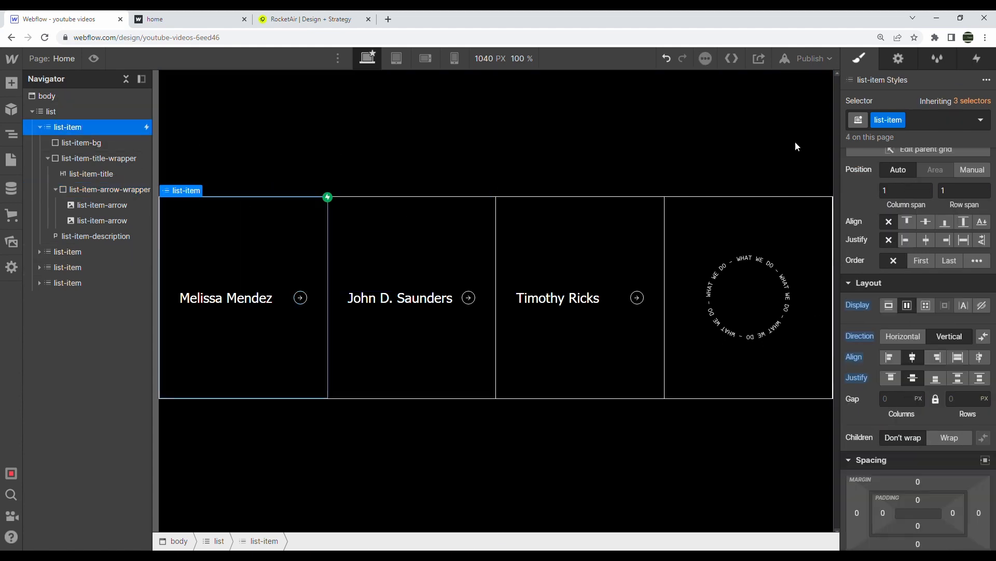
pyautogui.click(978, 59)
pyautogui.click(917, 135)
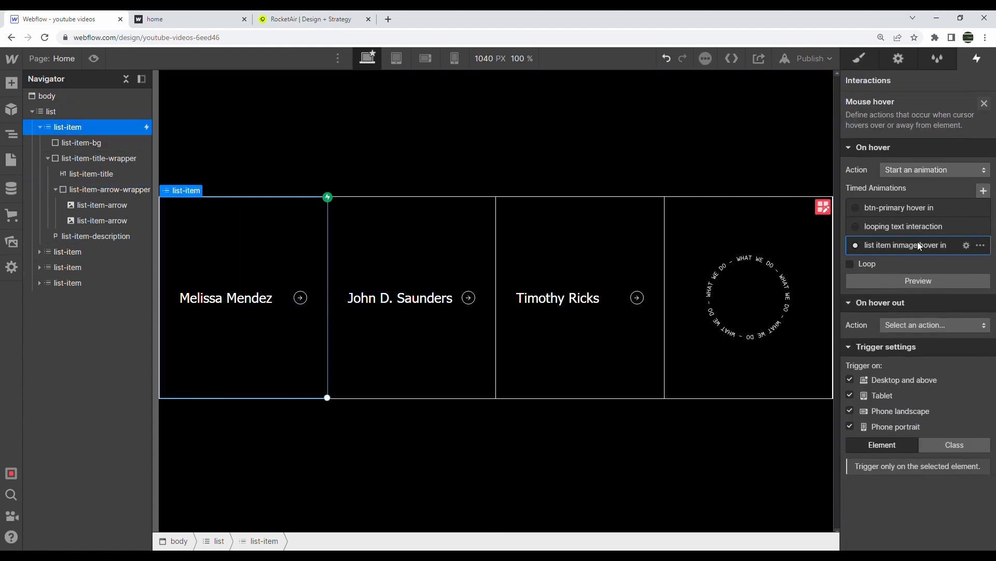
pyautogui.click(918, 242)
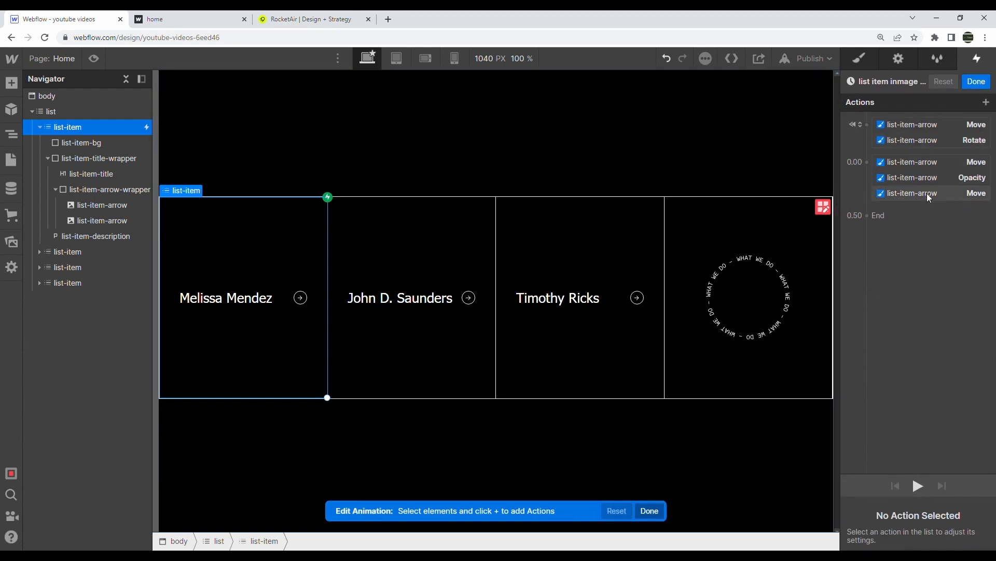
pyautogui.click(927, 195)
pyautogui.click(918, 235)
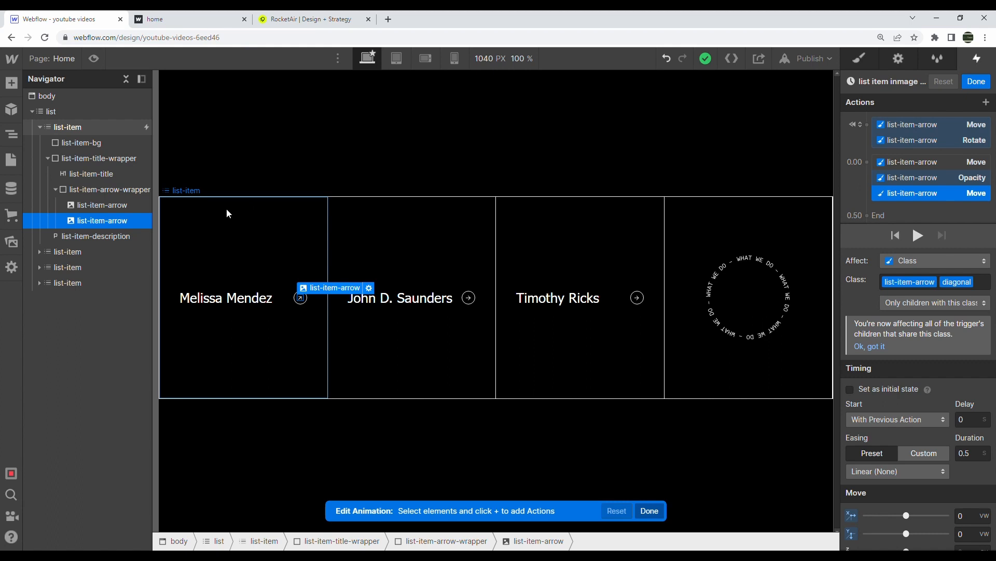
# Add a Size action expanding list-item-bg to 100% width, moved to the group's end
pyautogui.click(74, 145)
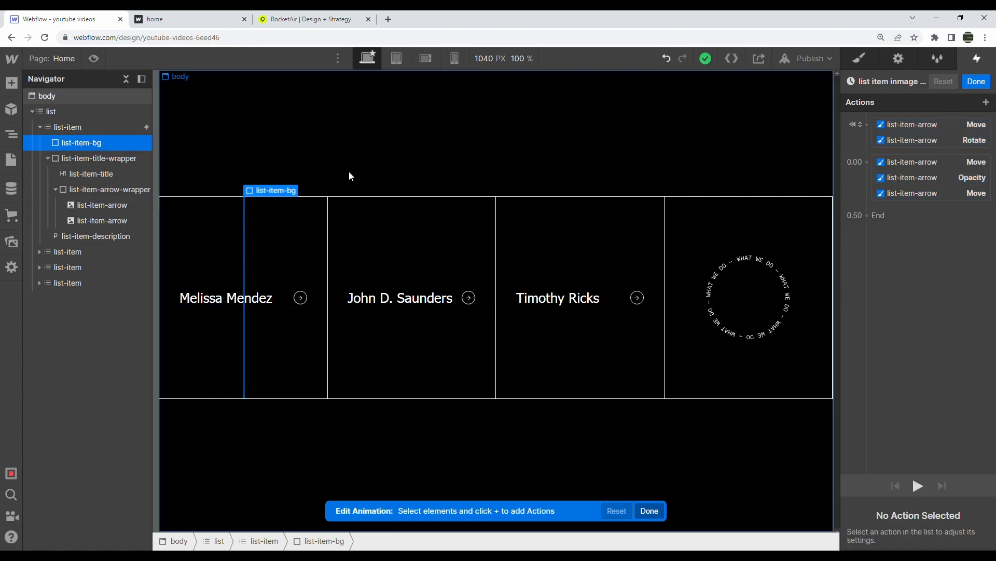
pyautogui.click(868, 164)
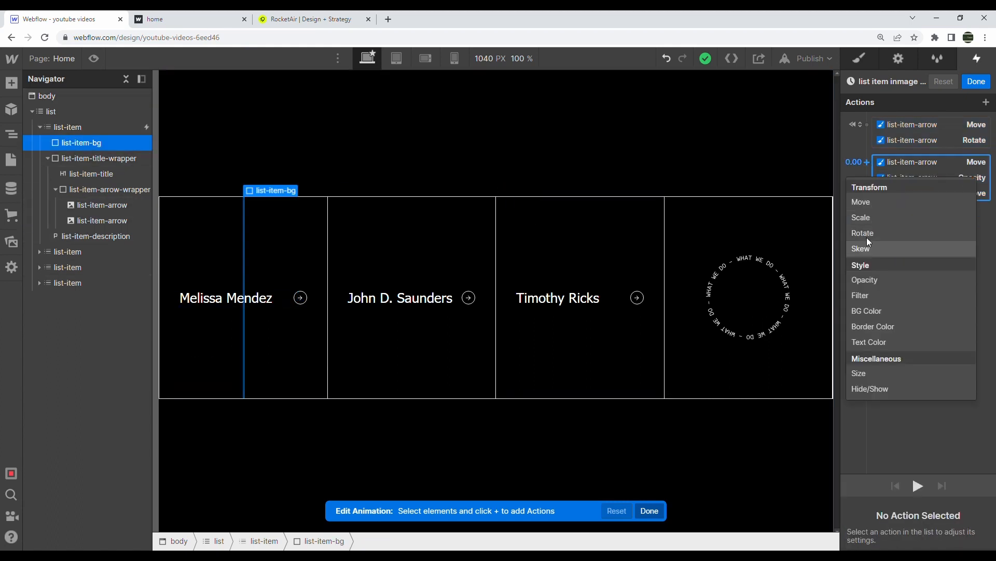
pyautogui.click(876, 373)
pyautogui.click(965, 519)
pyautogui.write('100')
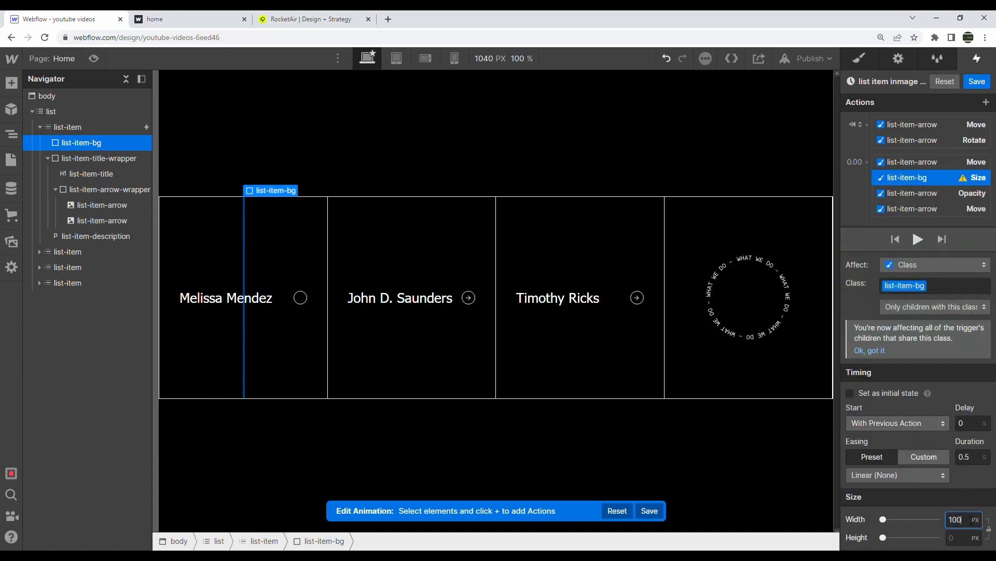
pyautogui.write('%')
pyautogui.press('Return')
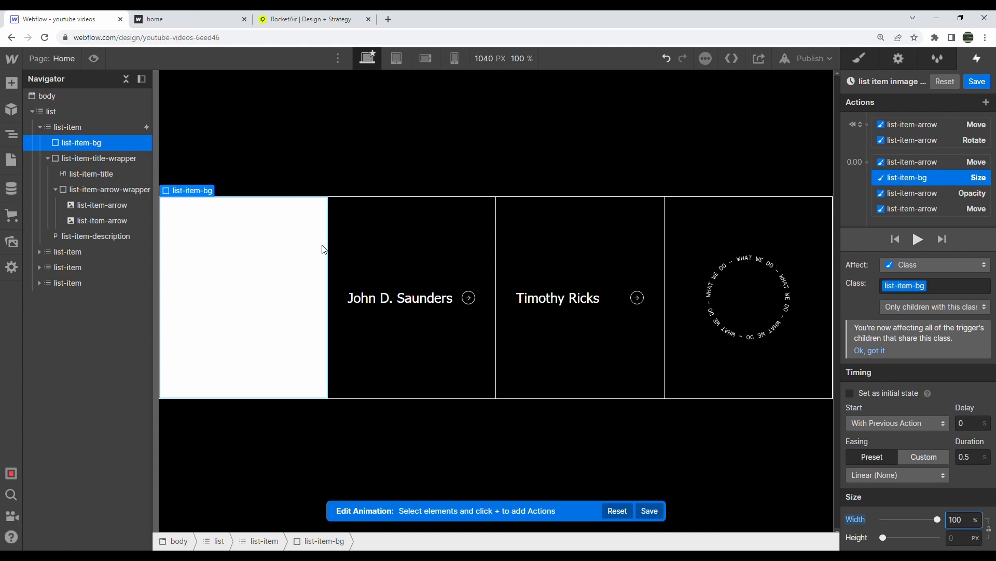
pyautogui.moveTo(895, 176); pyautogui.dragTo(914, 206)
# Add a black Text Color action for list-item-title, reorder it, and preview the animation
pyautogui.click(92, 173)
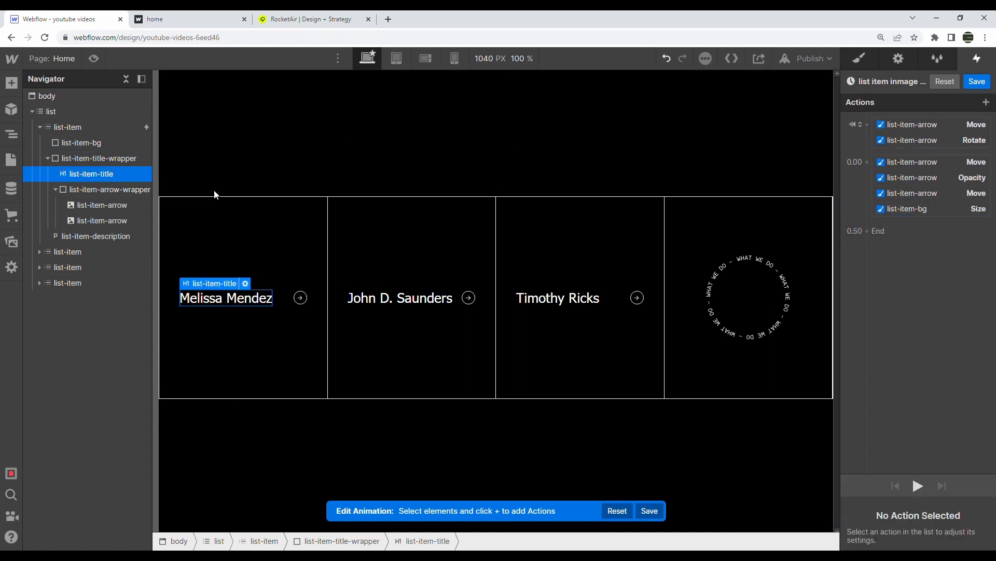
pyautogui.click(867, 162)
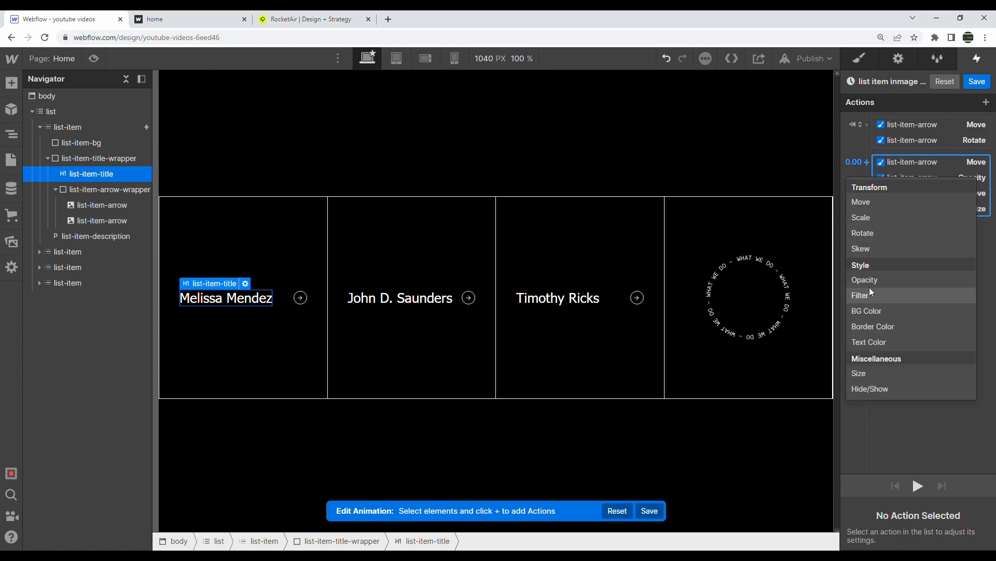
pyautogui.click(877, 342)
pyautogui.click(867, 530)
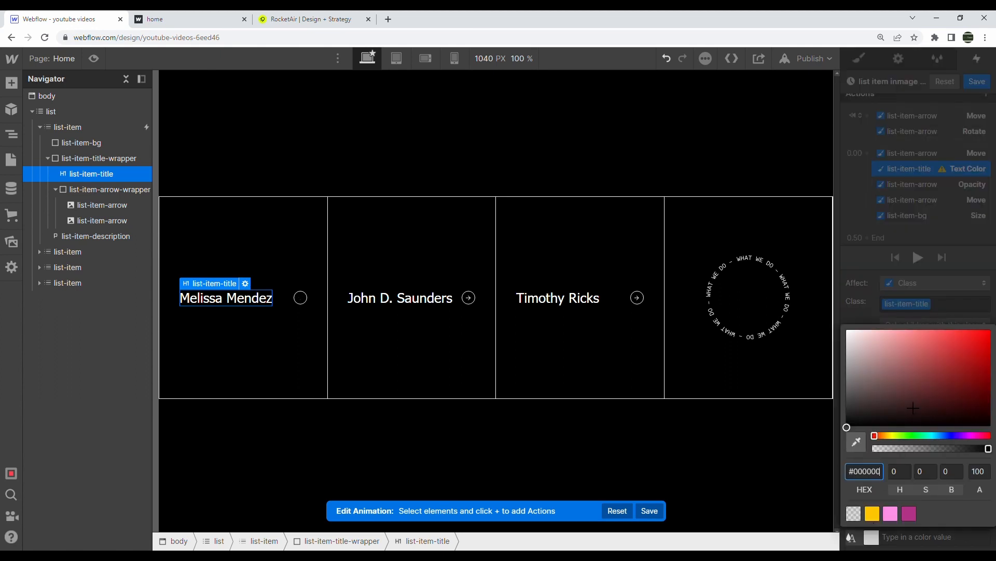
pyautogui.click(915, 262)
pyautogui.click(916, 256)
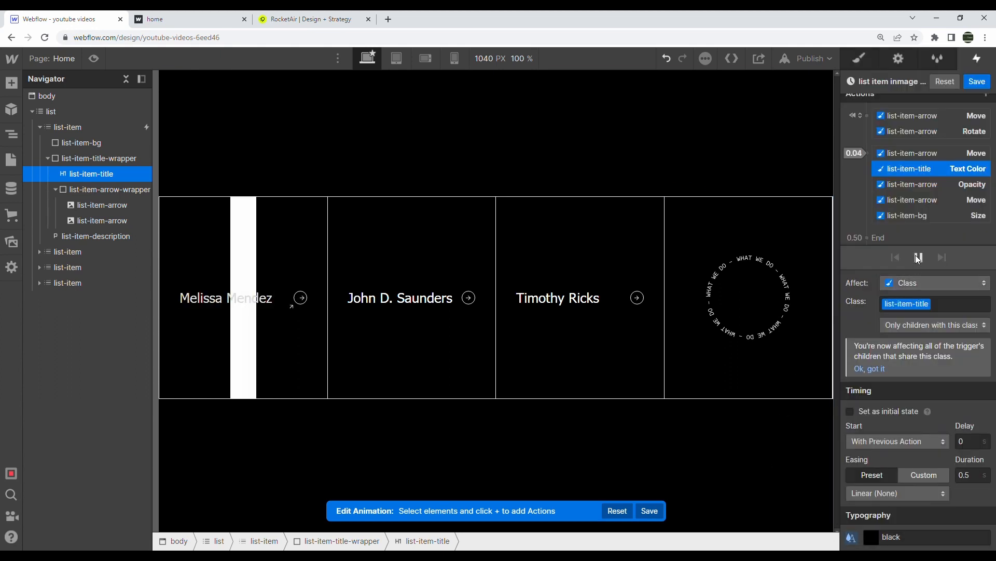
pyautogui.moveTo(940, 169); pyautogui.dragTo(937, 221)
pyautogui.click(918, 256)
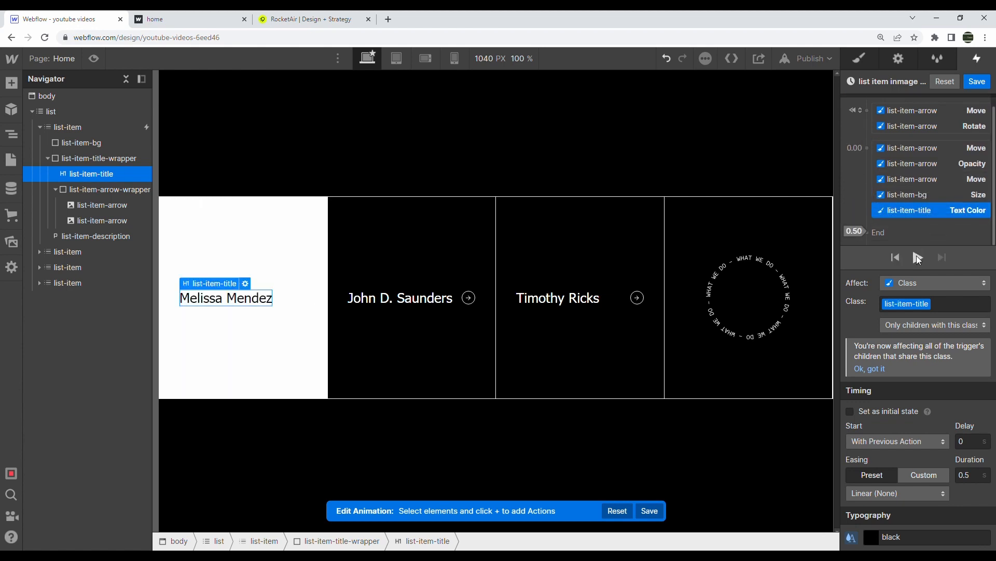
pyautogui.click(918, 257)
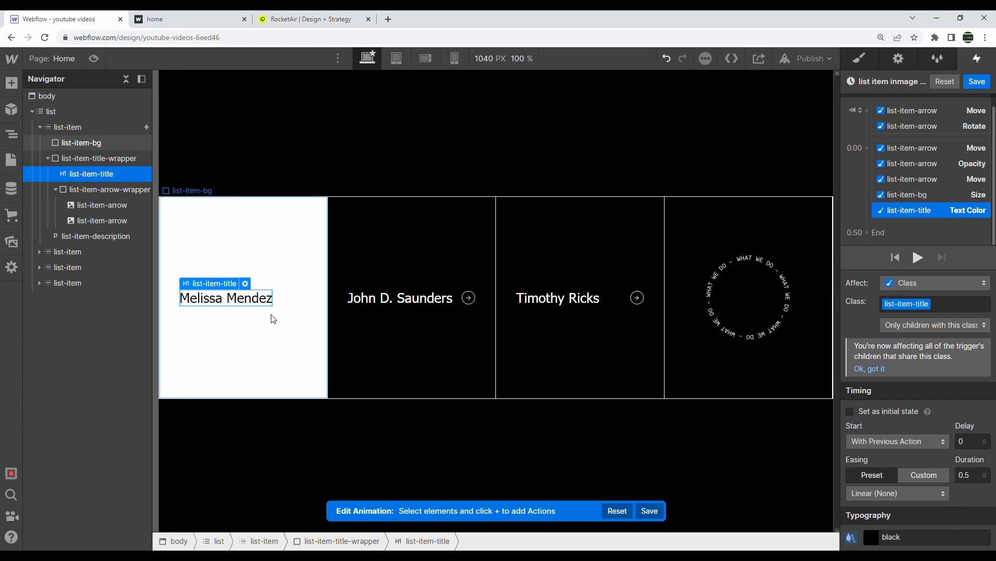
pyautogui.click(301, 298)
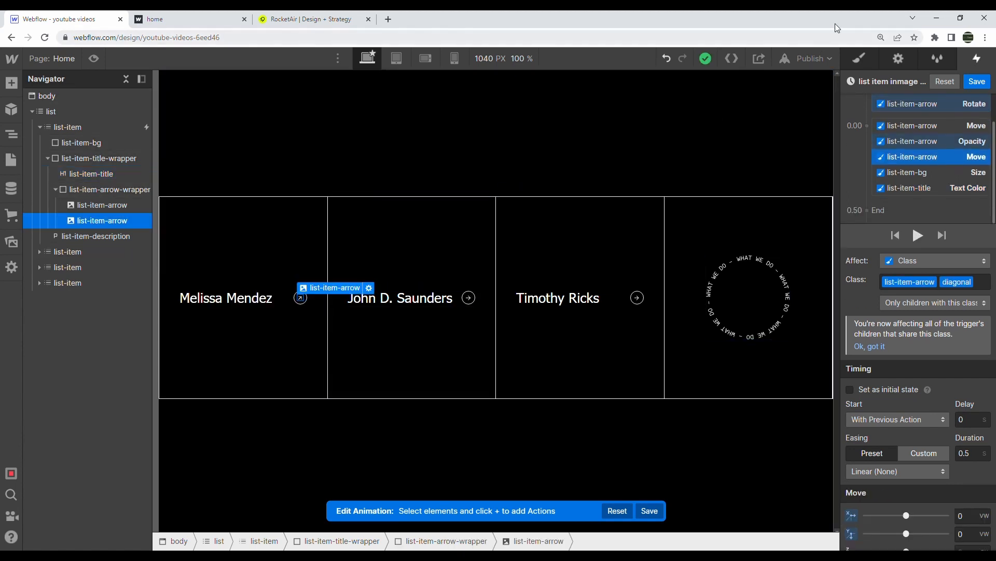
# Set list-item-arrow-wrapper's background colour to black #000000
pyautogui.press('s')
pyautogui.scroll(-10, 960, 341)
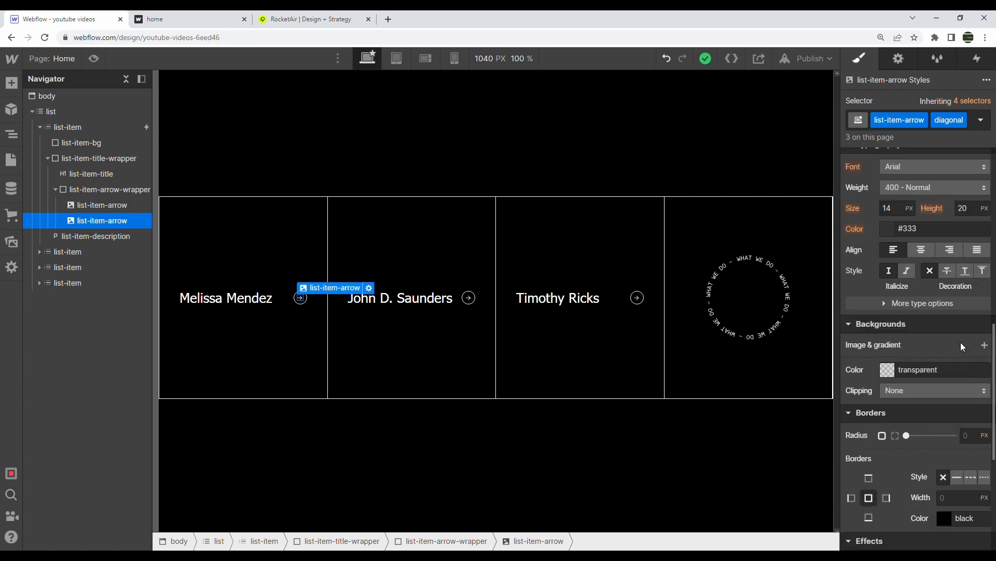
pyautogui.click(121, 191)
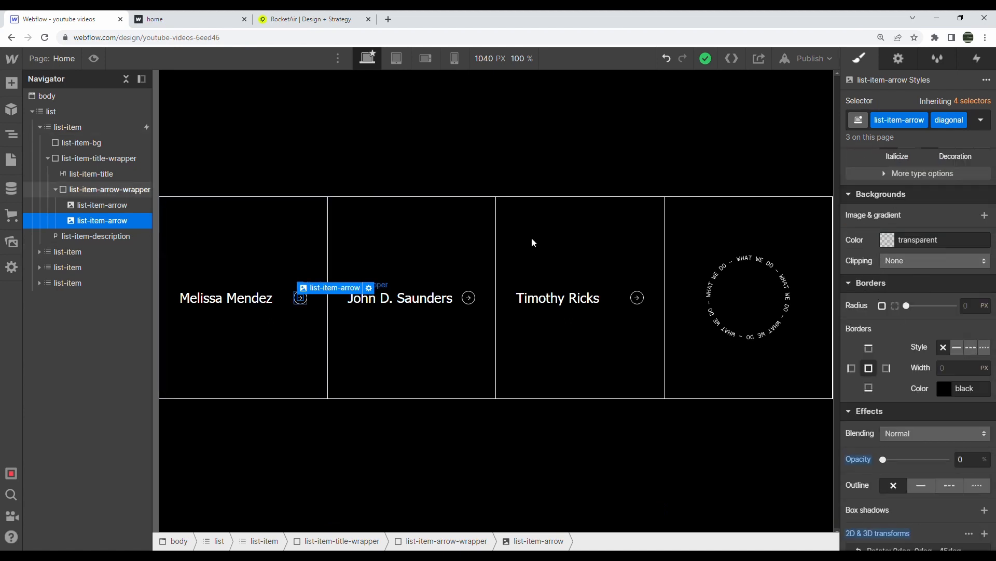
pyautogui.click(893, 276)
pyautogui.moveTo(903, 318); pyautogui.dragTo(757, 427)
pyautogui.click(981, 120)
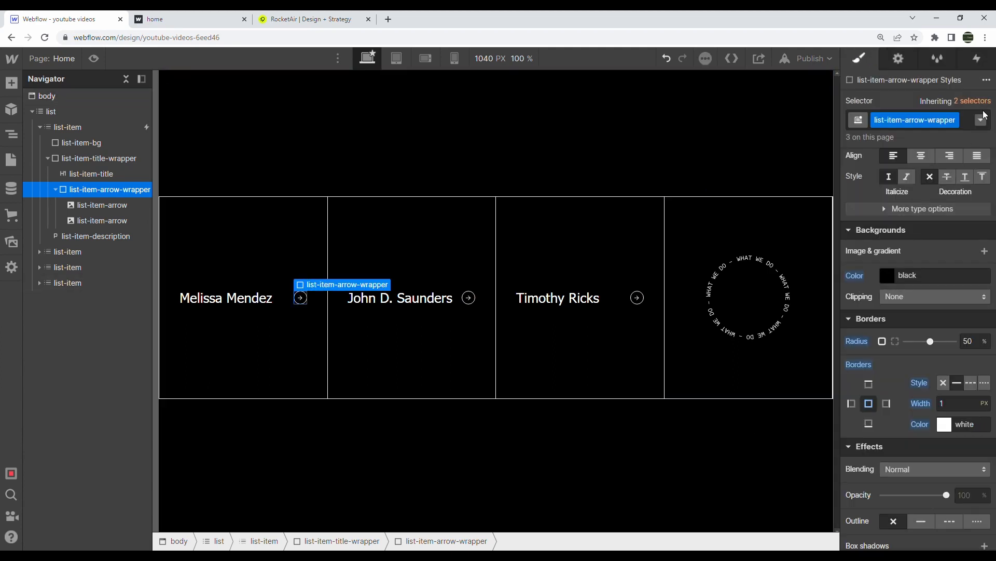
pyautogui.click(979, 58)
# Reopen the list-item's Mouse hover animation, preview it, and compare with the published page
pyautogui.click(68, 128)
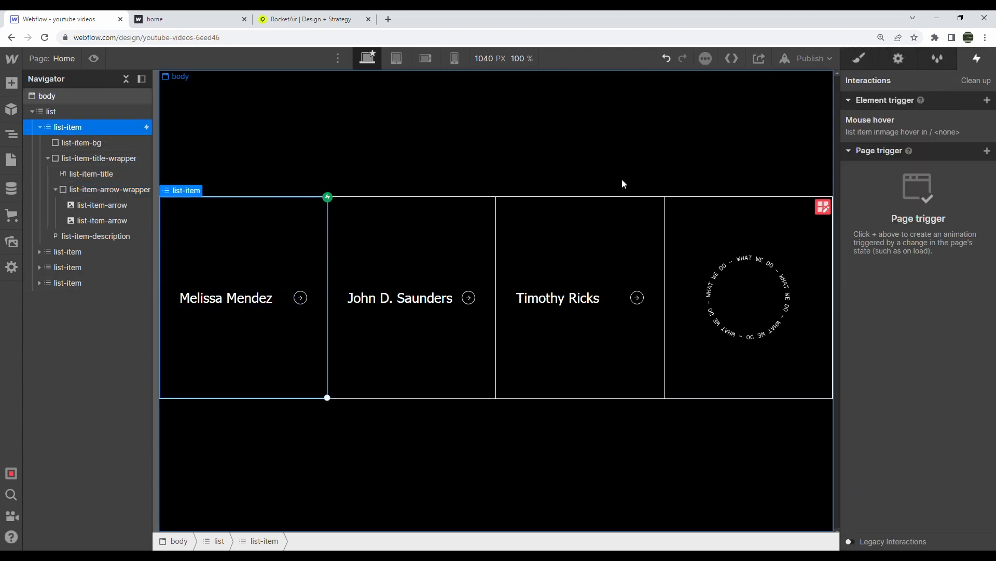
pyautogui.click(898, 136)
pyautogui.click(897, 248)
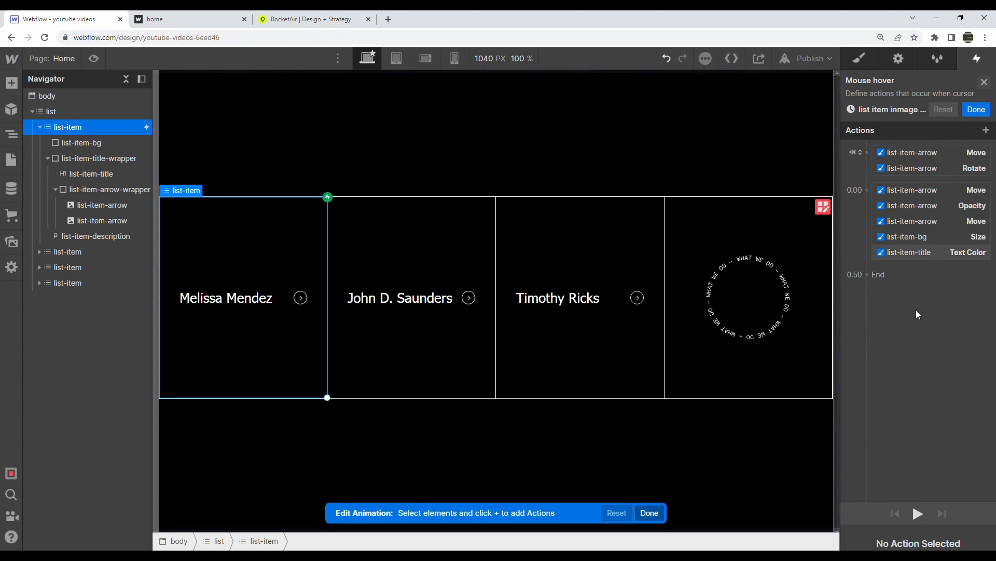
pyautogui.click(917, 486)
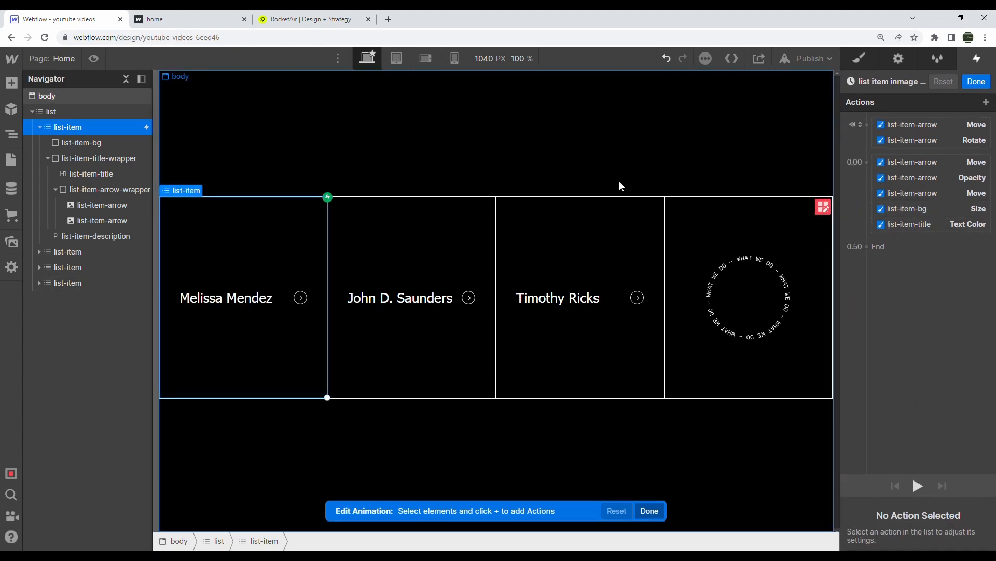
pyautogui.hotkey('ctrl', 'Tab')
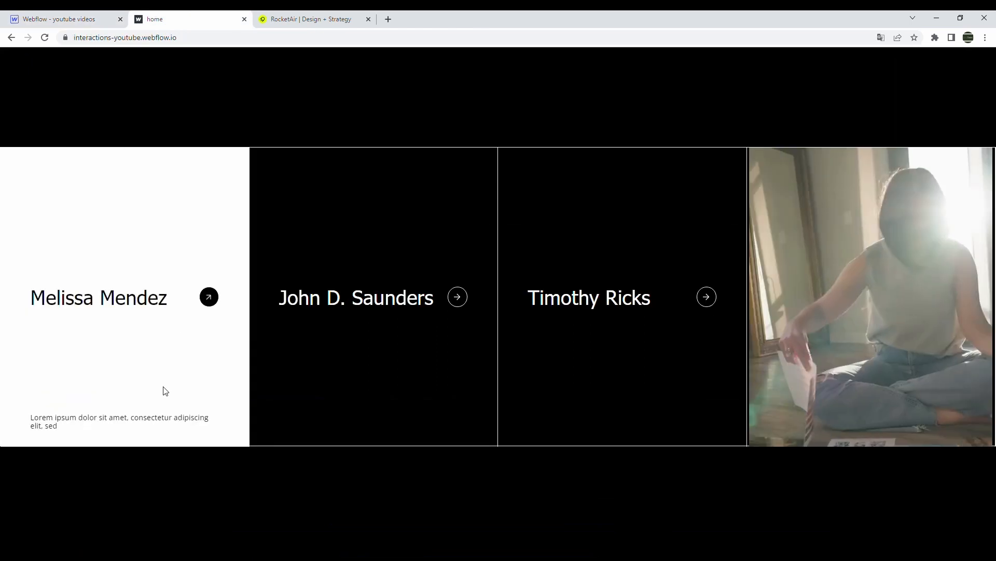
pyautogui.click(37, 14)
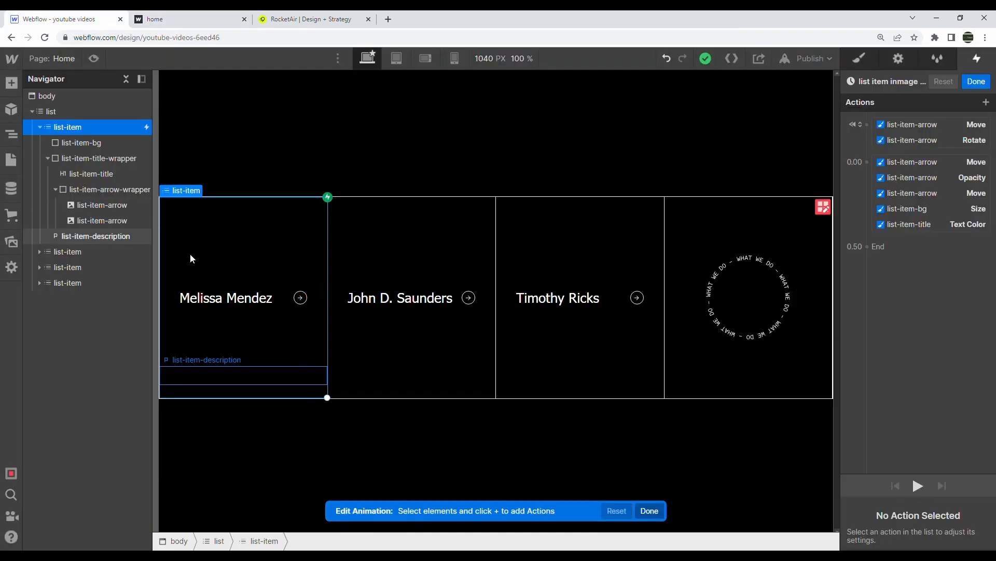
# Add a Move bringing list-item-description to 0vw, 0vw at the end of the group
pyautogui.click(198, 375)
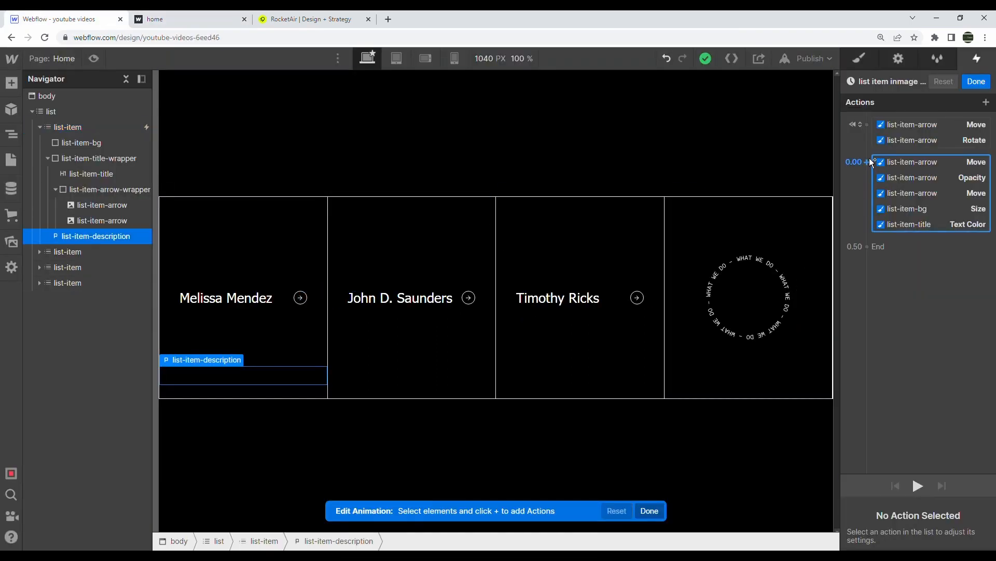
pyautogui.click(870, 164)
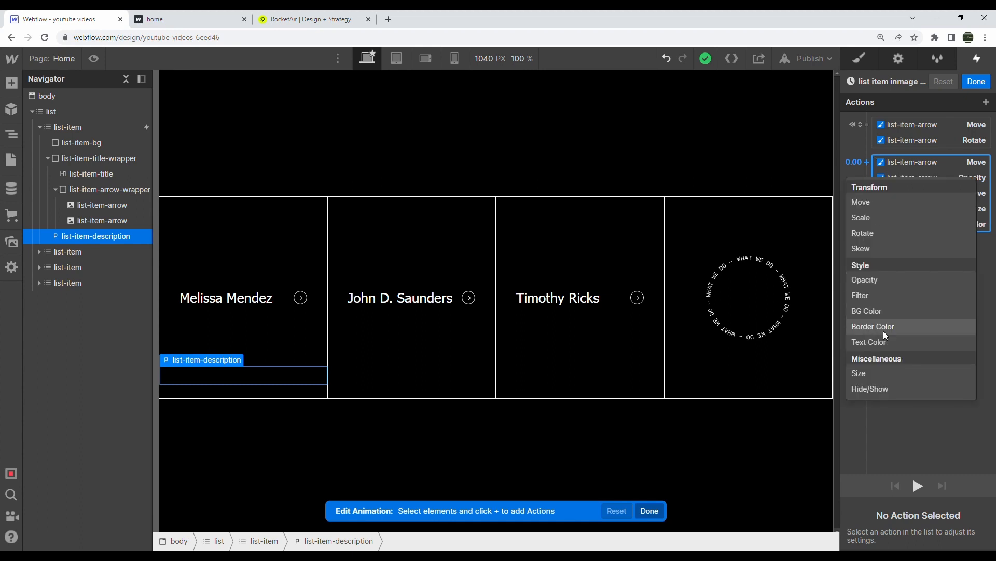
pyautogui.click(864, 203)
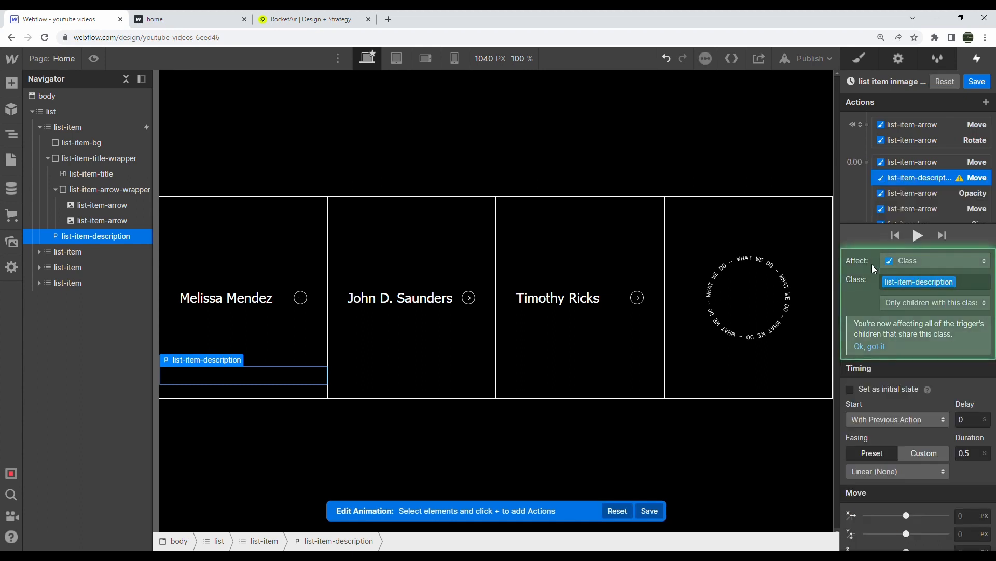
pyautogui.click(972, 516)
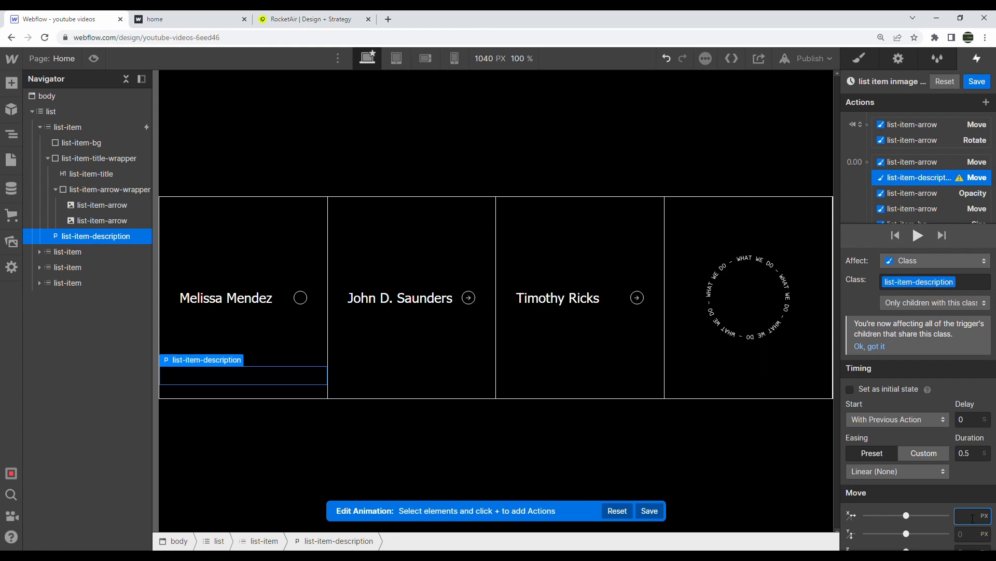
pyautogui.write('0vw')
pyautogui.press('Return')
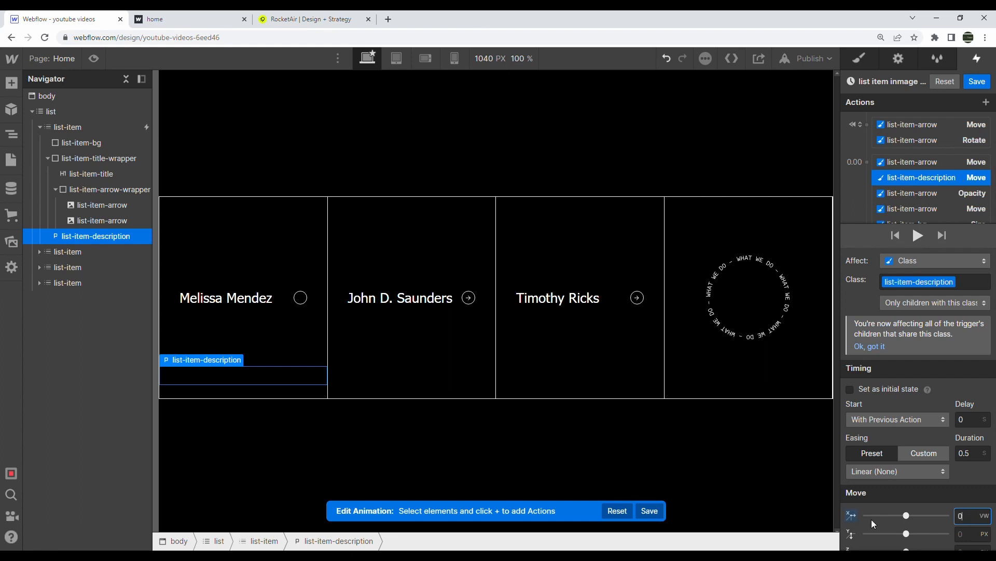
pyautogui.click(970, 536)
pyautogui.write('0vw')
pyautogui.press('Return')
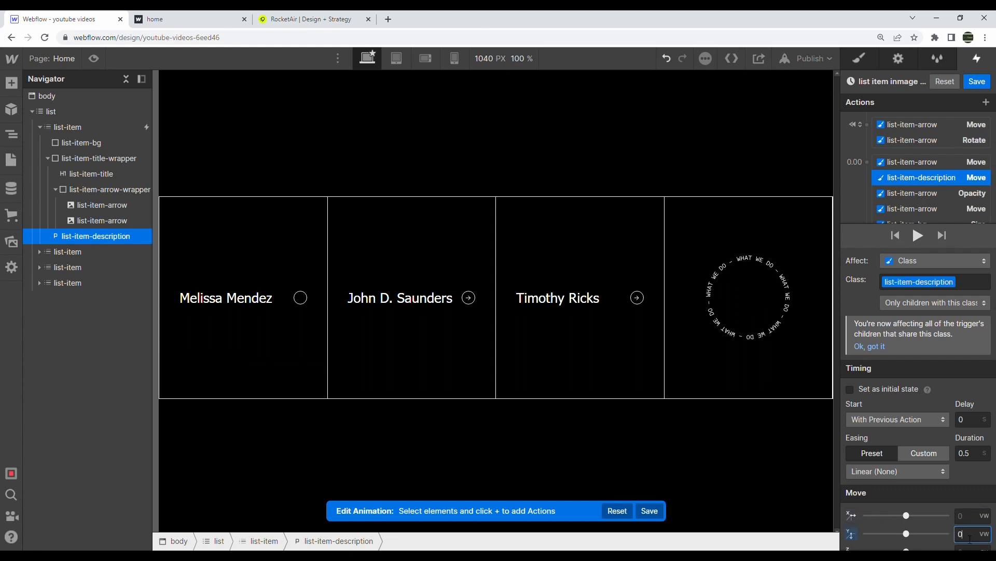
pyautogui.moveTo(893, 175)
pyautogui.mouseDown()
pyautogui.moveTo(905, 202)
pyautogui.moveTo(904, 176)
pyautogui.mouseUp()
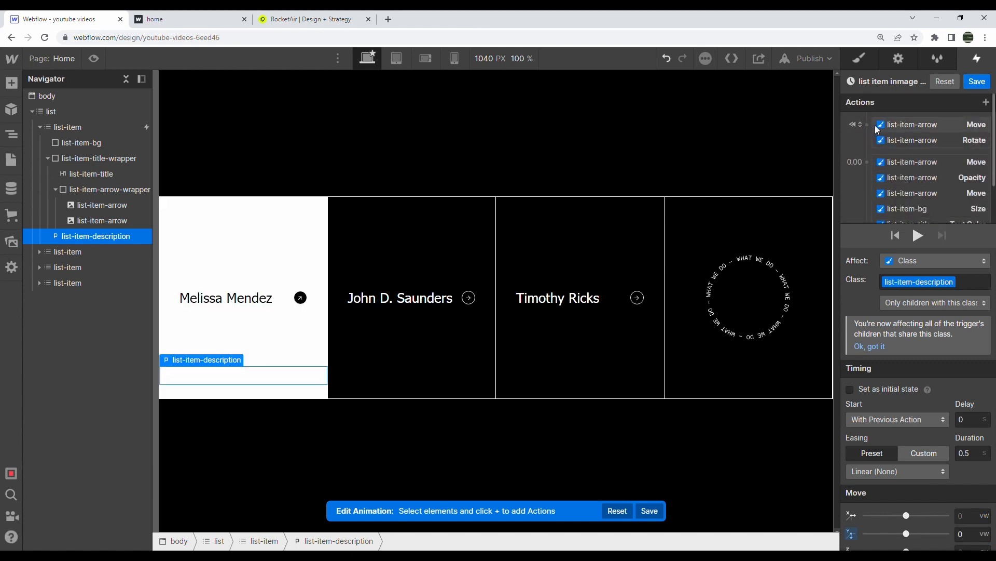
# Give the description an initial-state Move with Y at -2vw
pyautogui.click(867, 125)
pyautogui.click(866, 164)
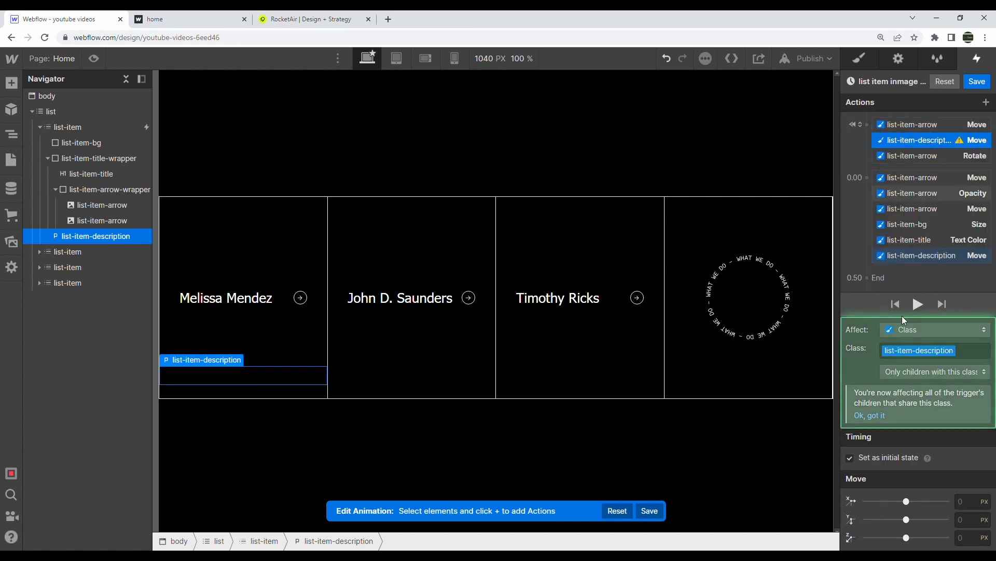
pyautogui.click(973, 506)
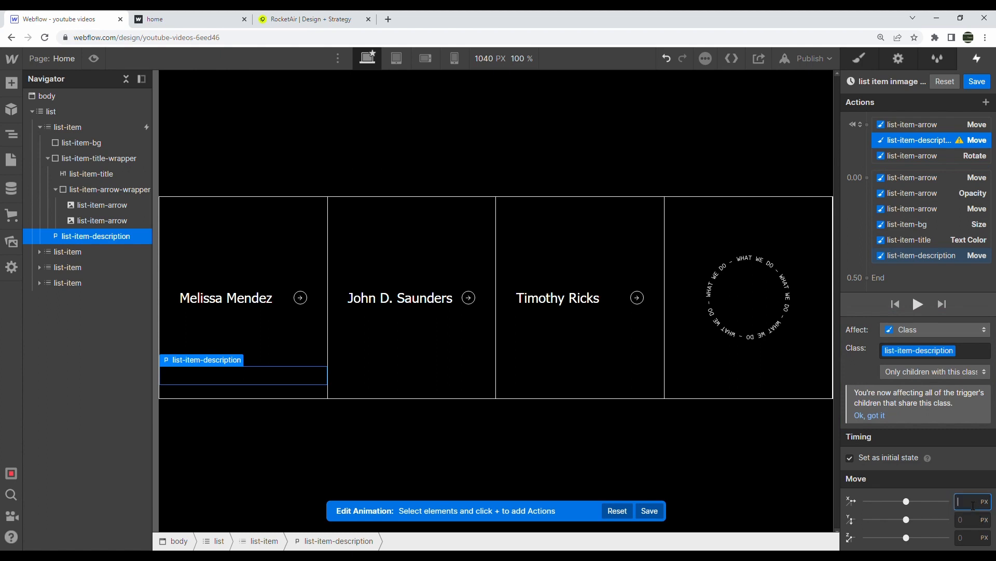
pyautogui.click(974, 521)
pyautogui.write('-2vw')
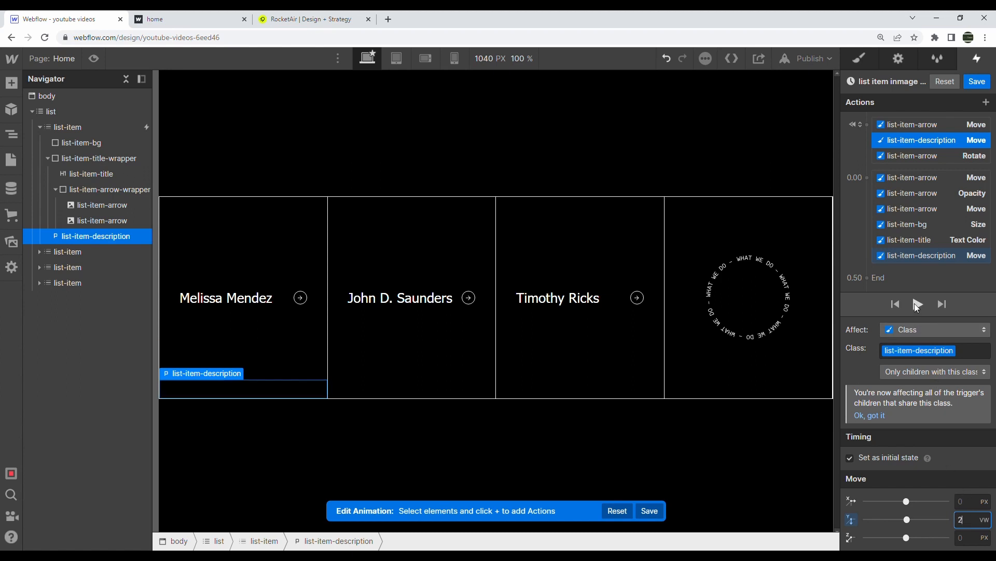
# Add an Opacity fade for the description, reorder it, and preview the animation
pyautogui.click(865, 177)
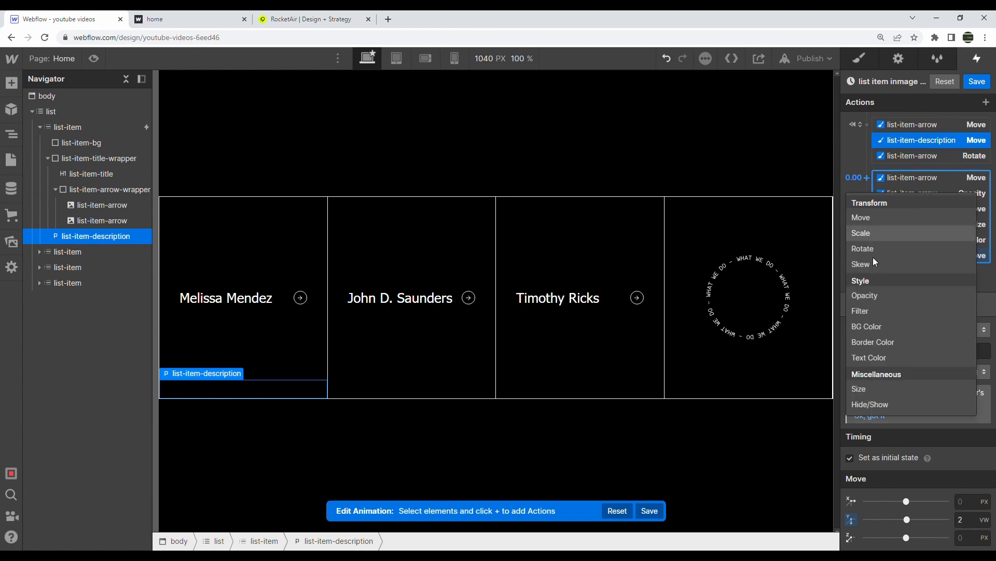
pyautogui.click(870, 296)
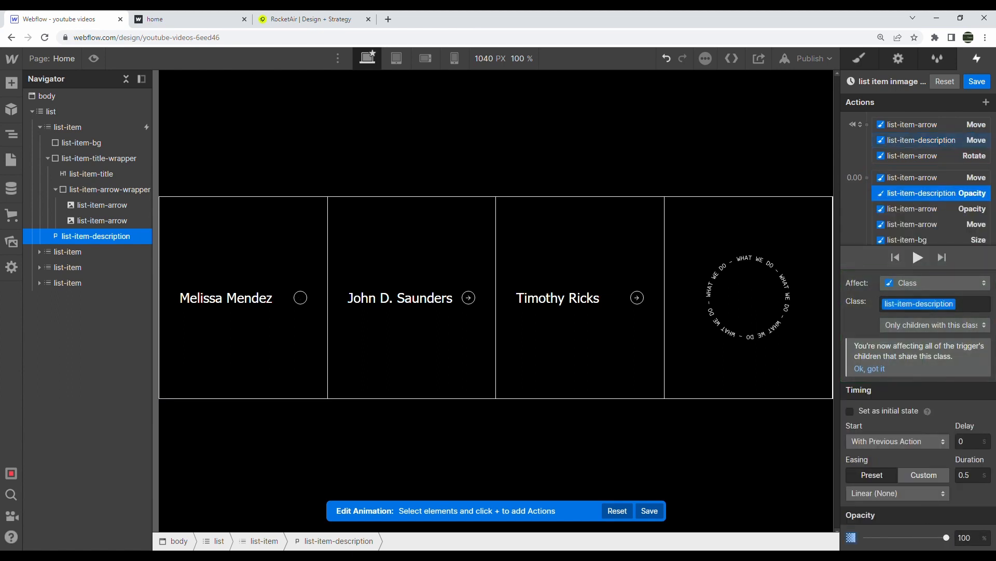
pyautogui.scroll(-2, 968, 206)
pyautogui.moveTo(941, 134); pyautogui.dragTo(935, 221)
pyautogui.click(919, 234)
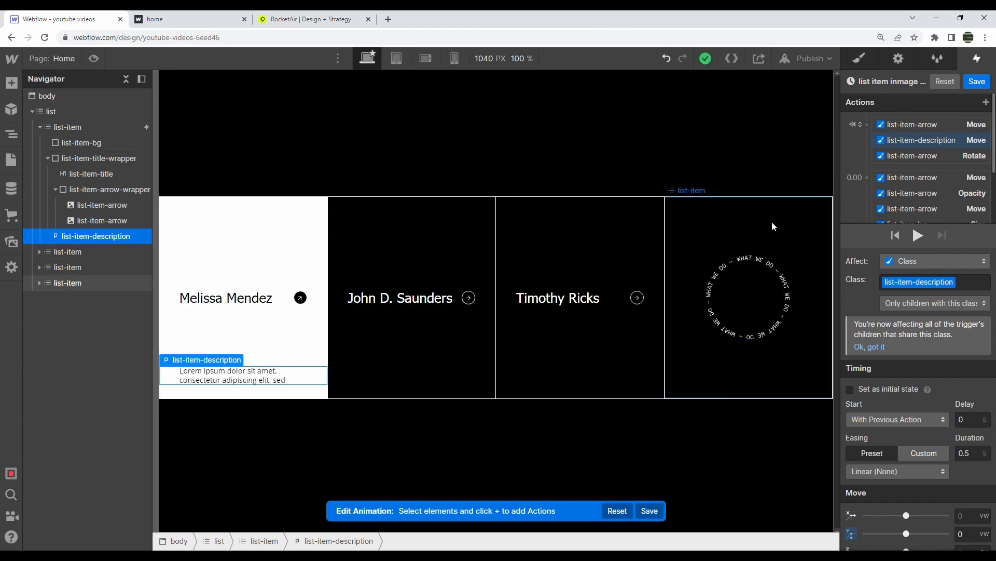
# Keep the hover-in animation on the Mouse hover trigger and delete a stray new timed animation
pyautogui.click(986, 83)
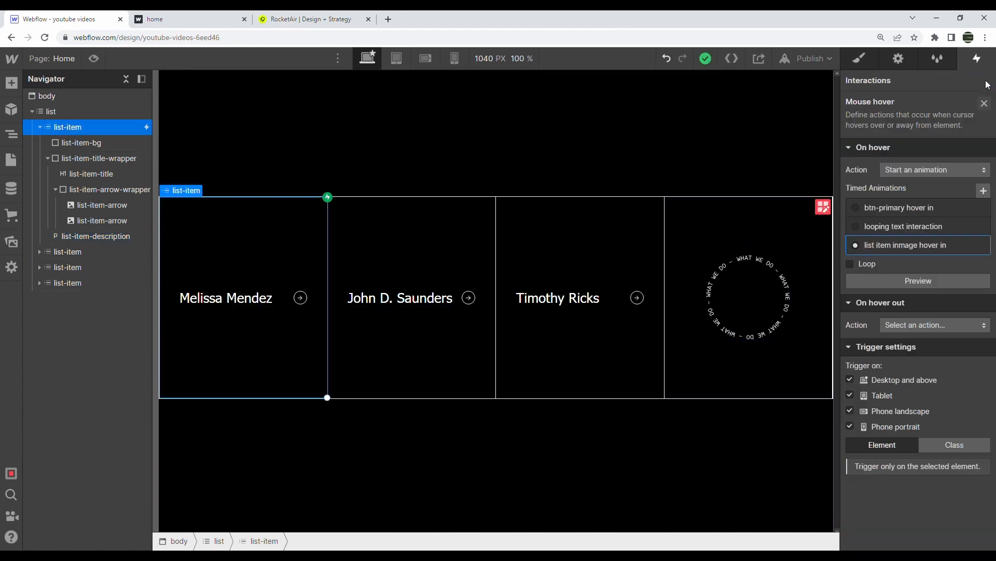
pyautogui.click(977, 189)
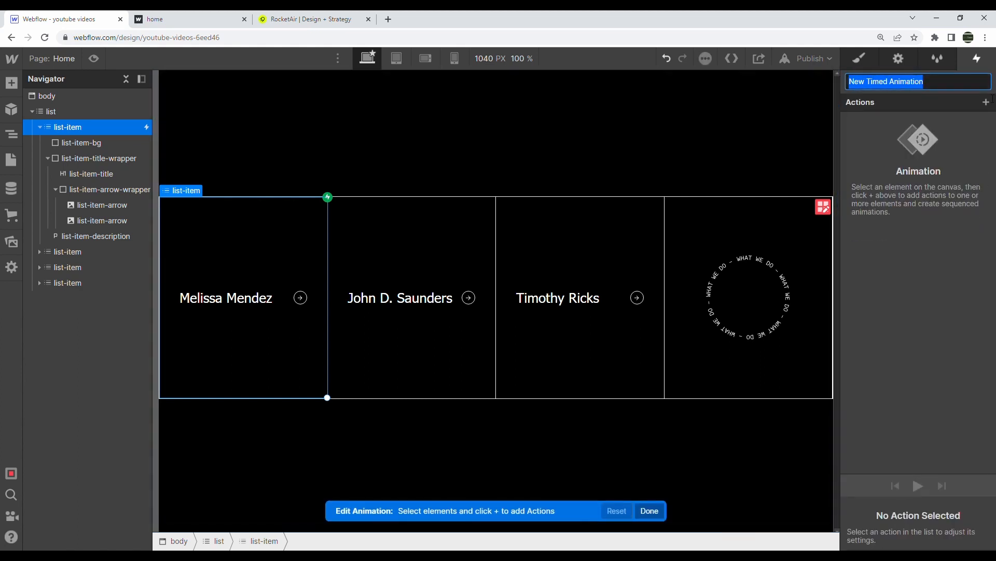
pyautogui.click(982, 126)
pyautogui.click(976, 82)
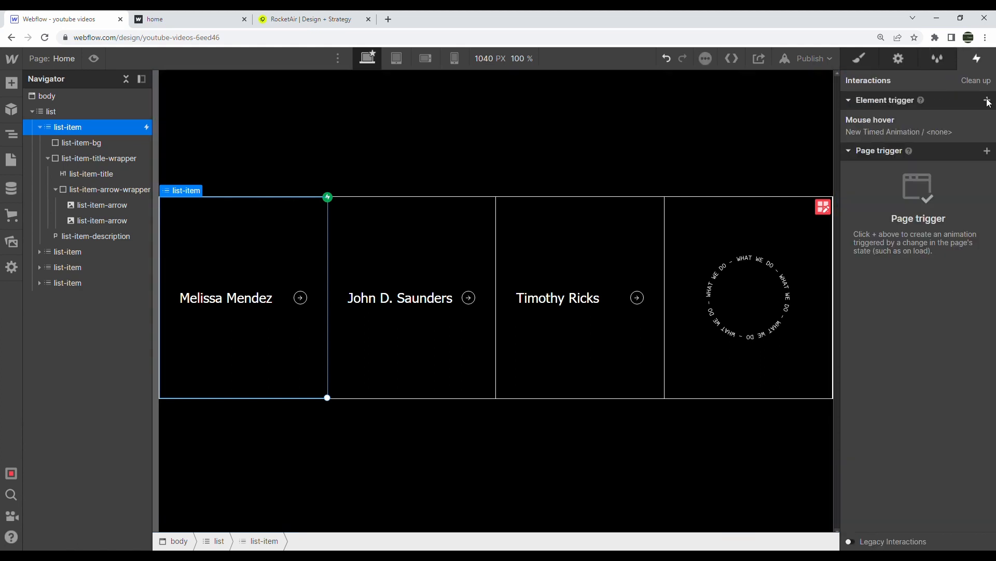
pyautogui.click(955, 134)
pyautogui.click(951, 246)
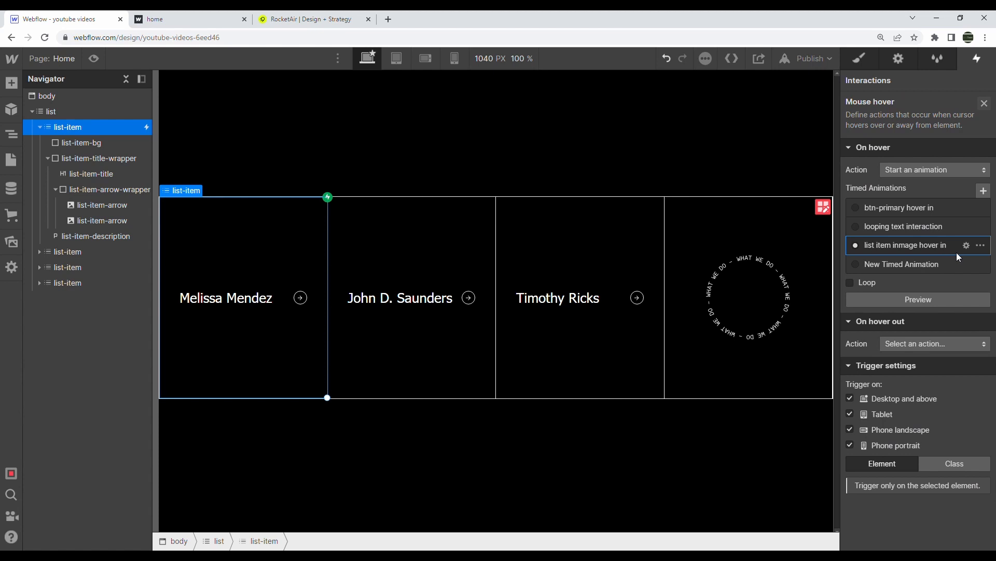
pyautogui.click(978, 266)
pyautogui.click(957, 324)
# Rename the animation to 'list item image hover in', review it, and return to Style
pyautogui.click(981, 245)
pyautogui.click(959, 279)
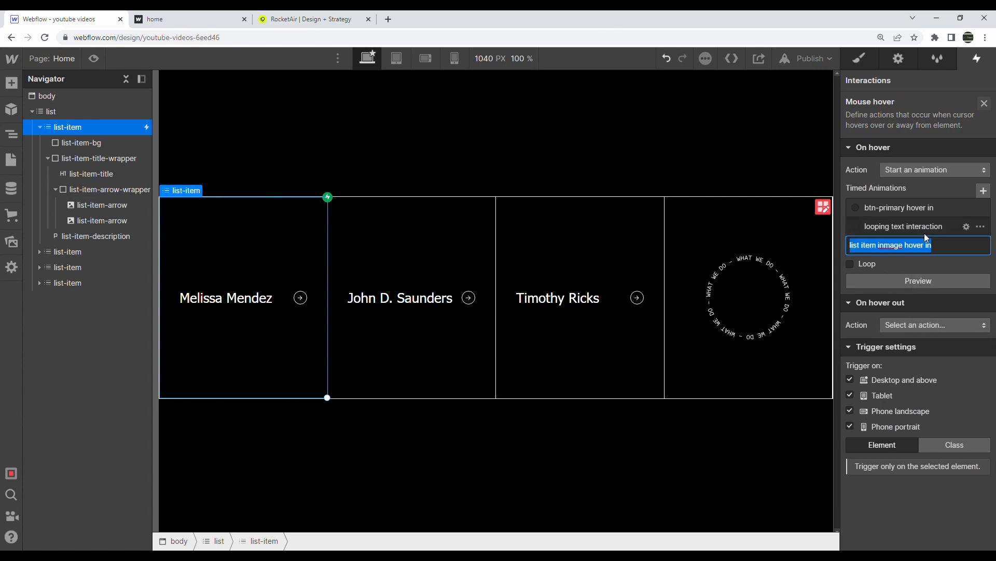
pyautogui.click(889, 246)
pyautogui.press('BackSpace')
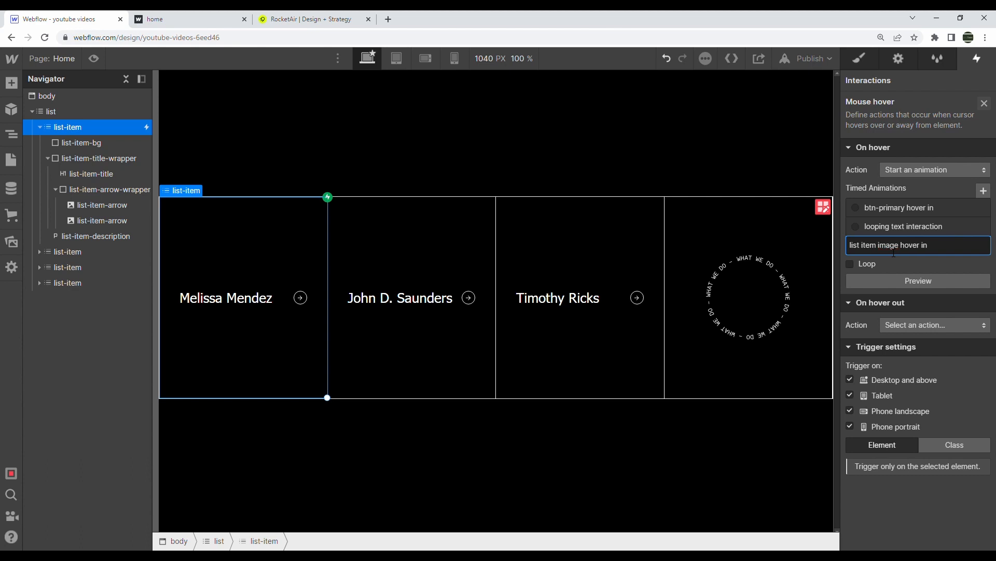
pyautogui.press('Return')
pyautogui.click(896, 247)
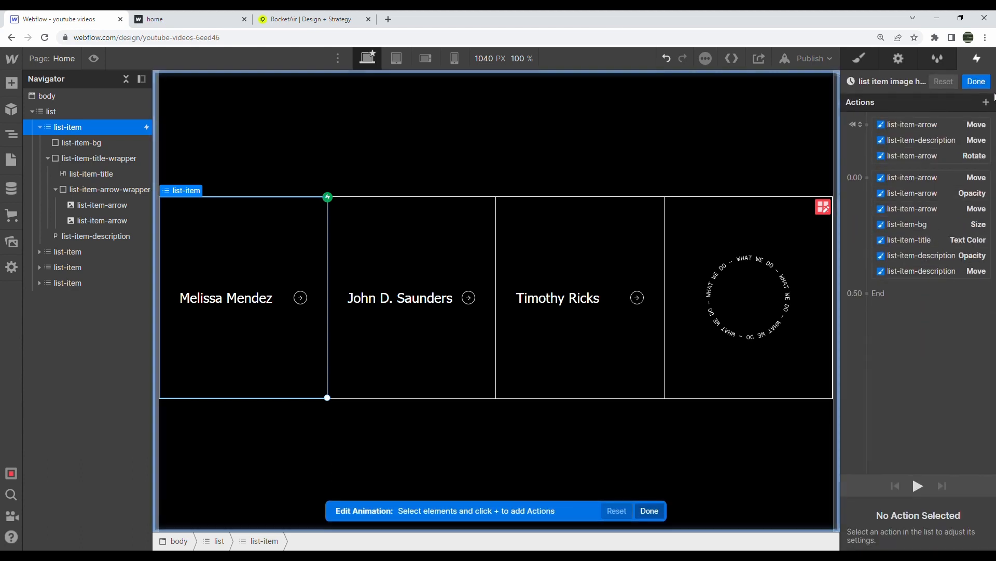
pyautogui.click(981, 81)
pyautogui.click(876, 59)
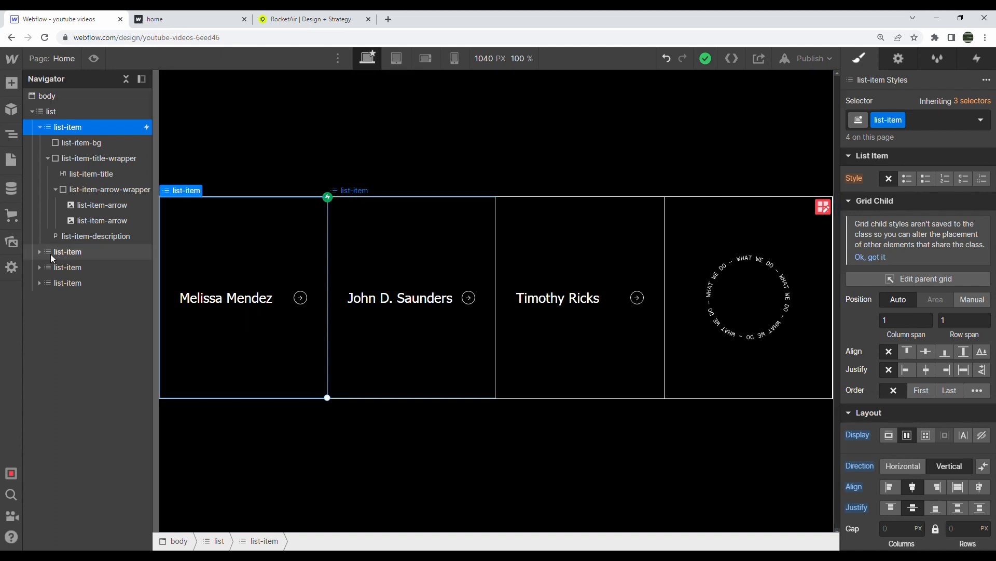
# Inspect the last card's video element, then select the first name card's interactions
pyautogui.click(40, 284)
pyautogui.click(68, 313)
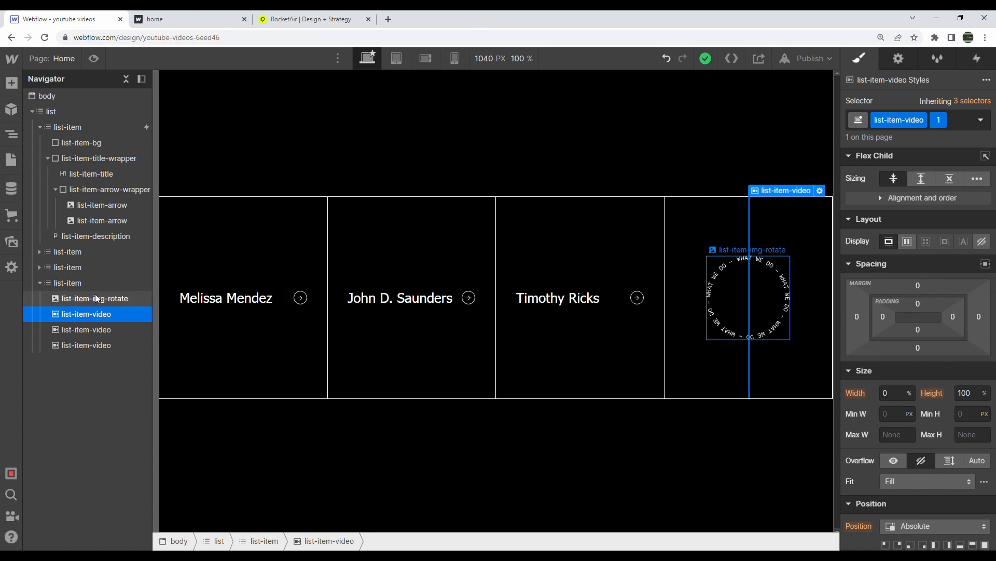
pyautogui.click(138, 131)
pyautogui.click(978, 57)
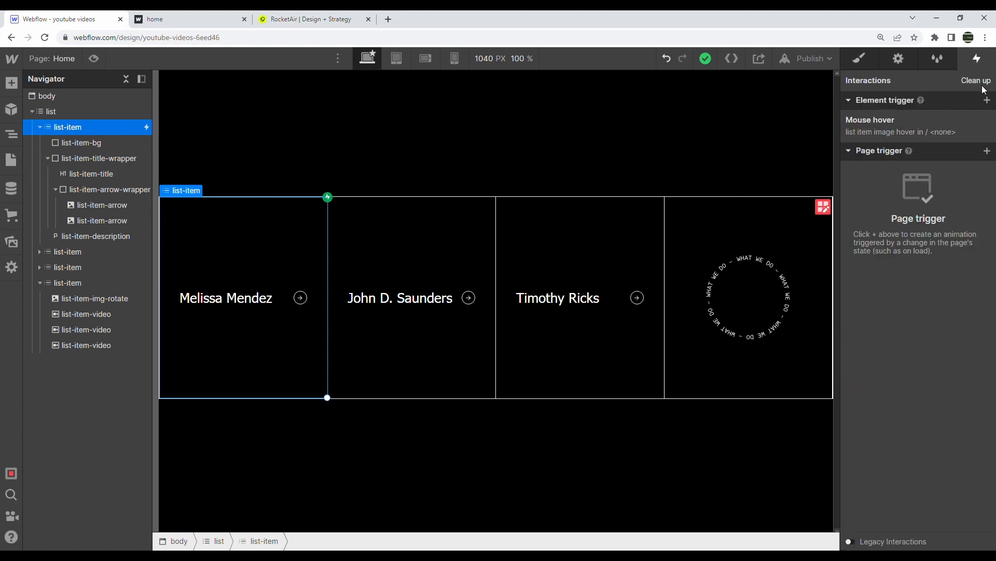
# Add a Mouse hover trigger starting a new timed animation, and test the hover in Preview
pyautogui.click(987, 100)
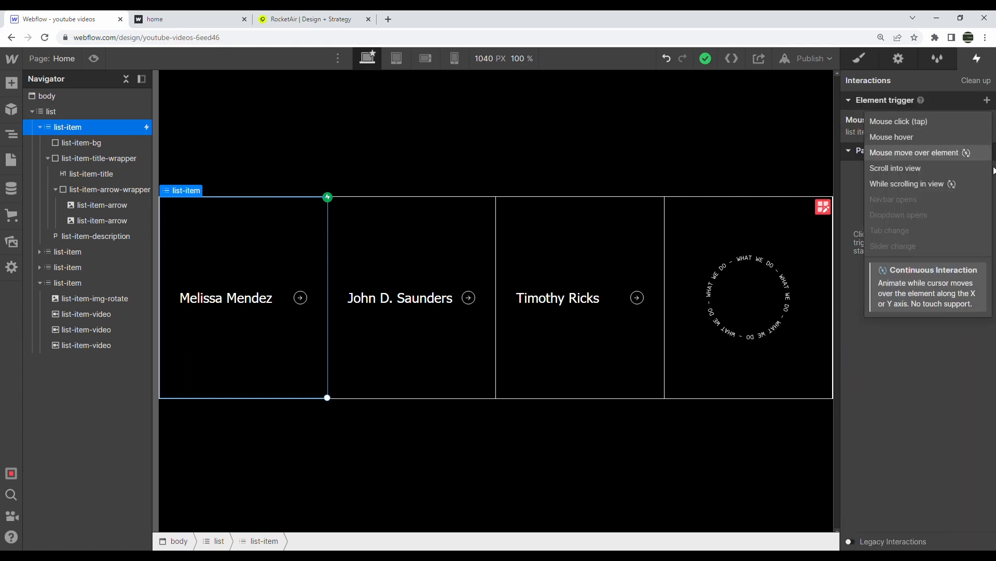
pyautogui.click(937, 139)
pyautogui.click(961, 170)
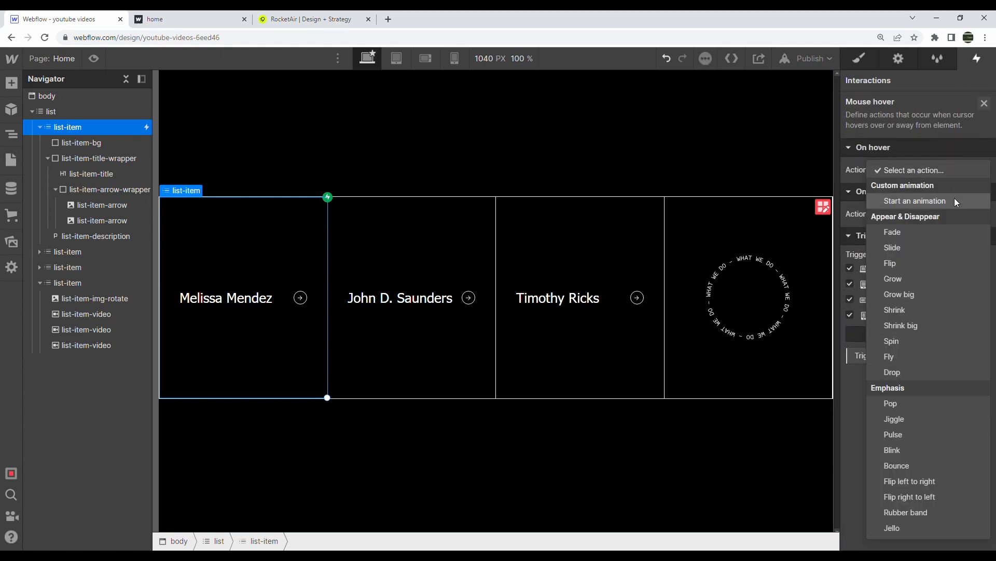
pyautogui.click(955, 198)
pyautogui.click(983, 191)
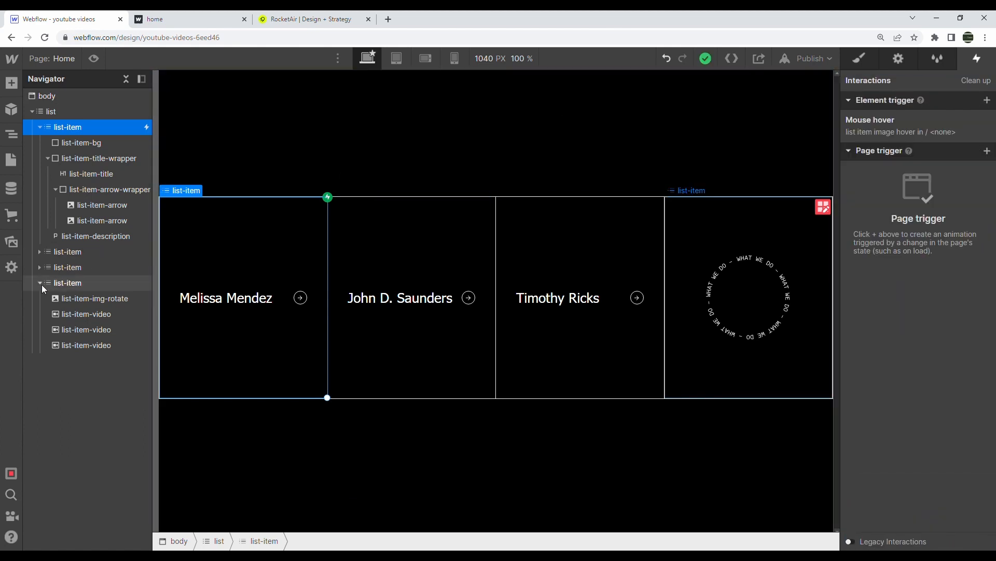
pyautogui.click(93, 58)
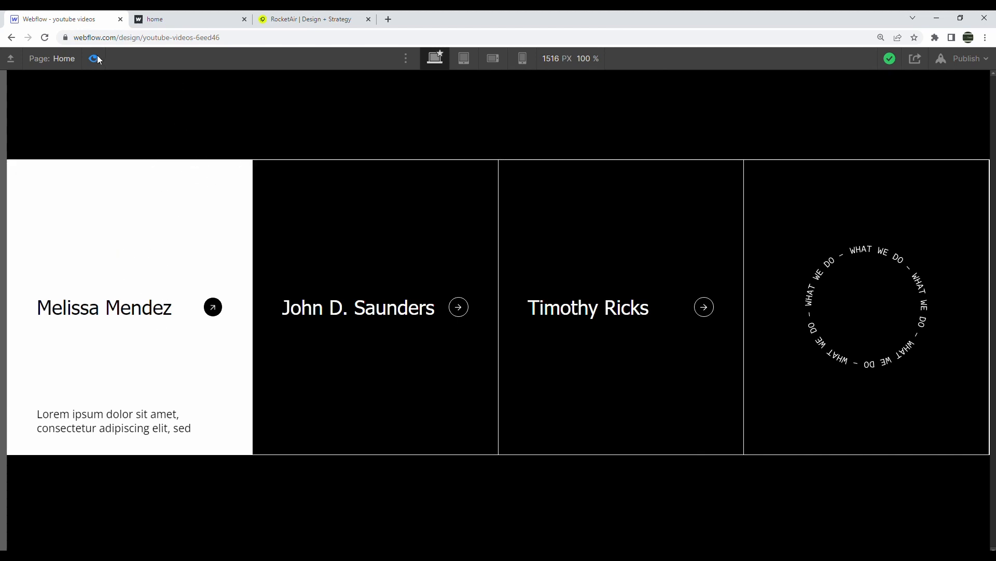
pyautogui.hotkey('ctrl', 'shift', 'p')
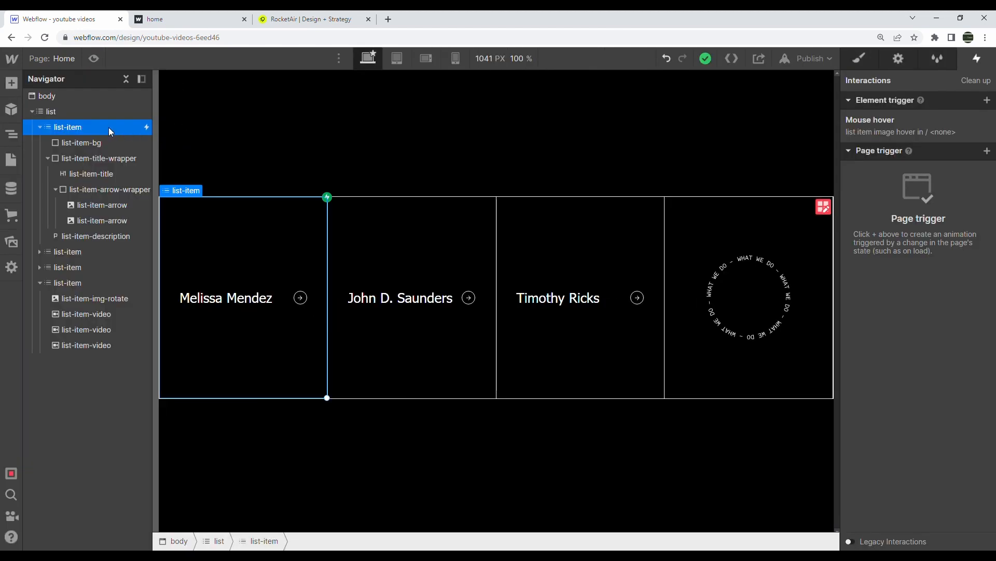
# Delete the stray timed animation and make hover out start a new animation named 'list item hover out'
pyautogui.click(898, 122)
pyautogui.click(969, 264)
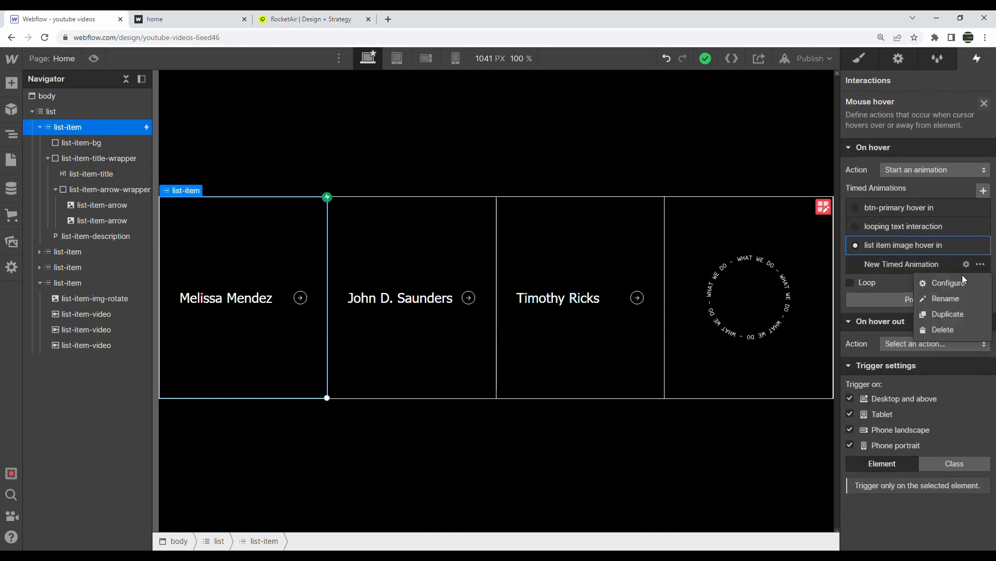
pyautogui.click(946, 329)
pyautogui.click(945, 322)
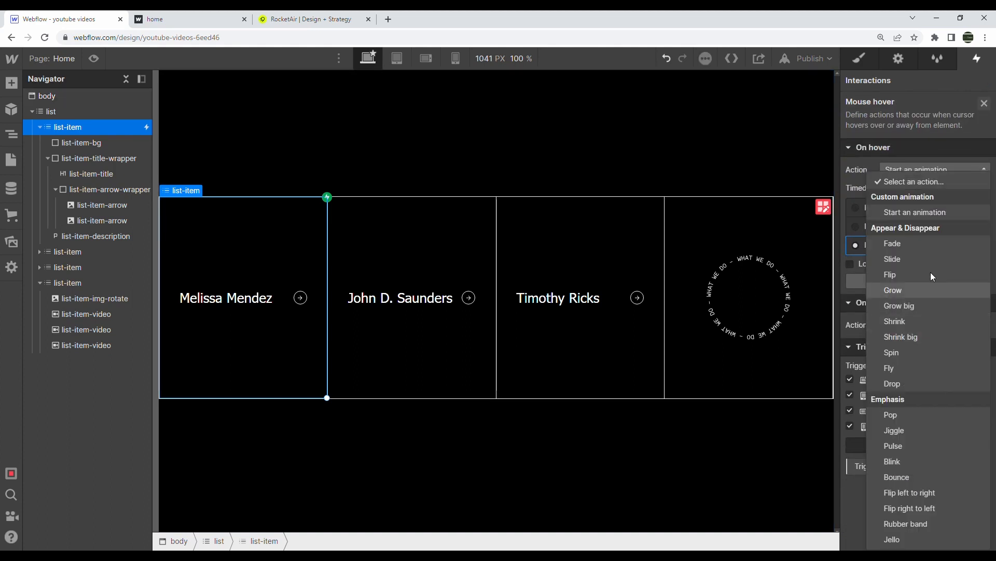
pyautogui.click(925, 216)
pyautogui.click(983, 345)
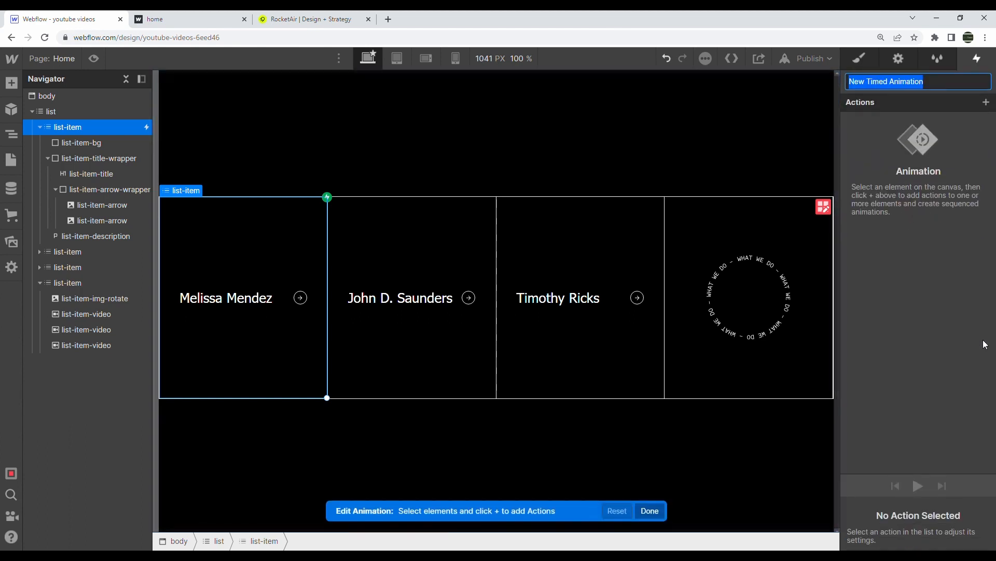
pyautogui.write('list-item hove')
pyautogui.hotkey('ctrl', 'a')
pyautogui.write('list')
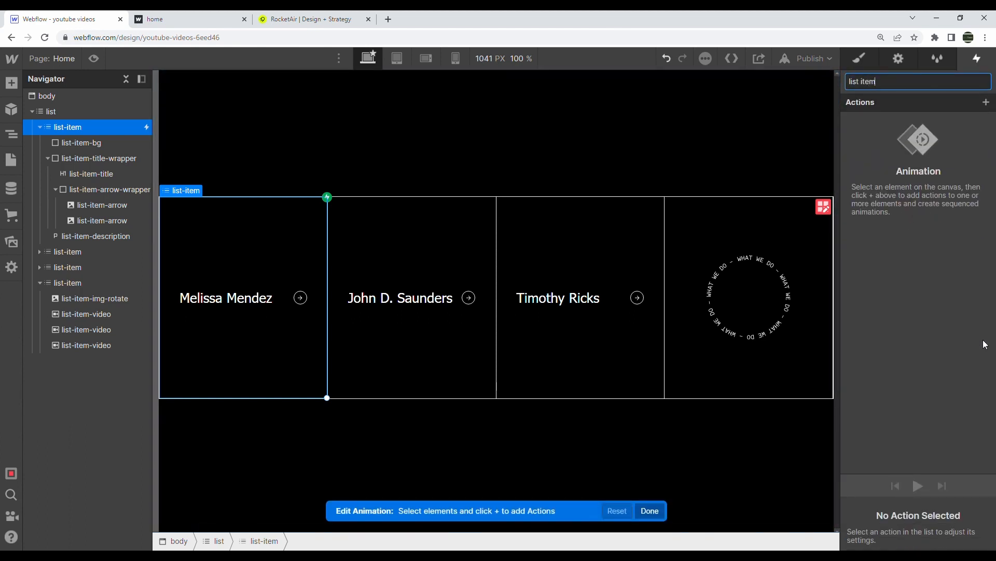
pyautogui.write(' item hover out')
pyautogui.press('Return')
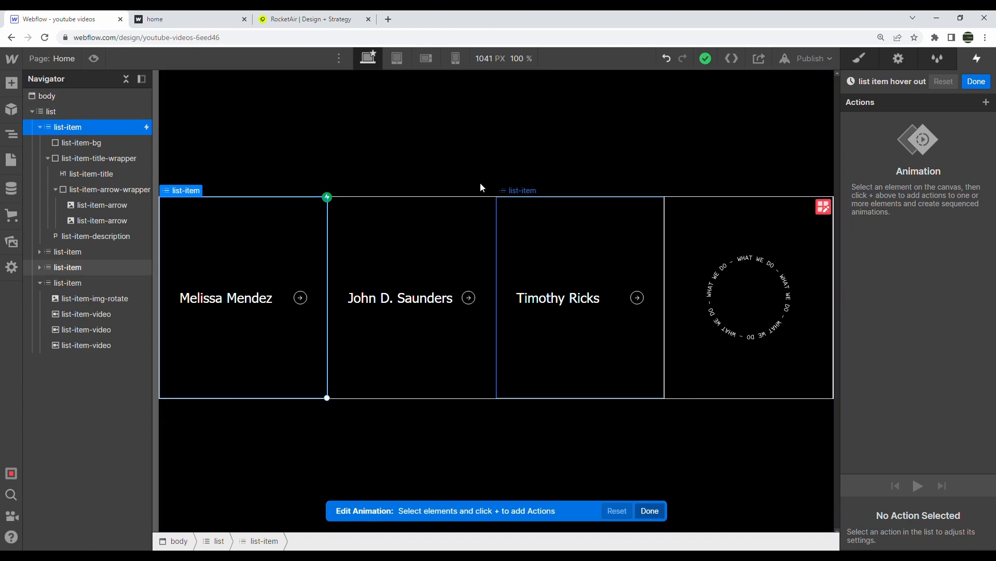
# Add a Move action for the first card's second arrow with a 1.5vw vertical offset
pyautogui.click(112, 238)
pyautogui.click(107, 209)
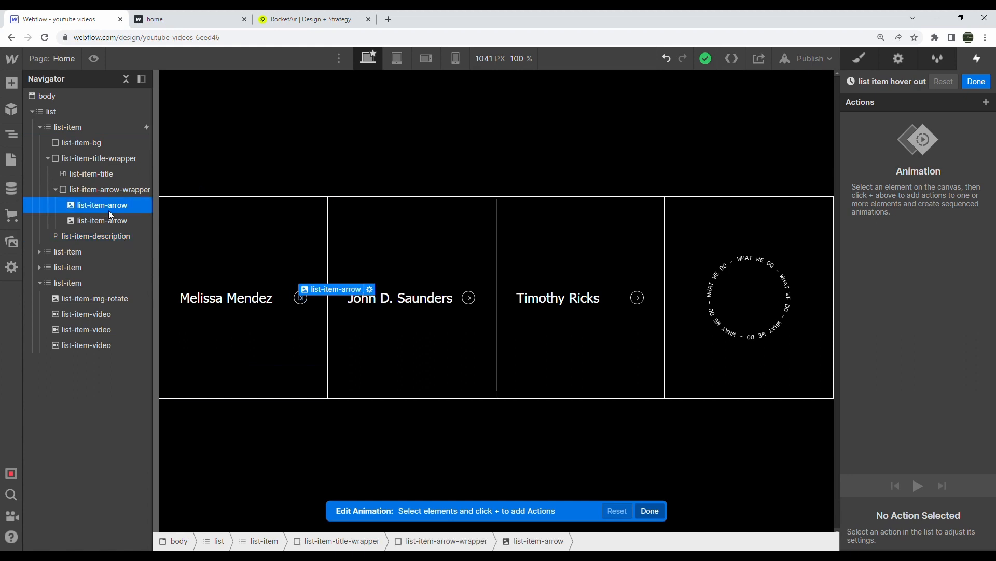
pyautogui.click(987, 103)
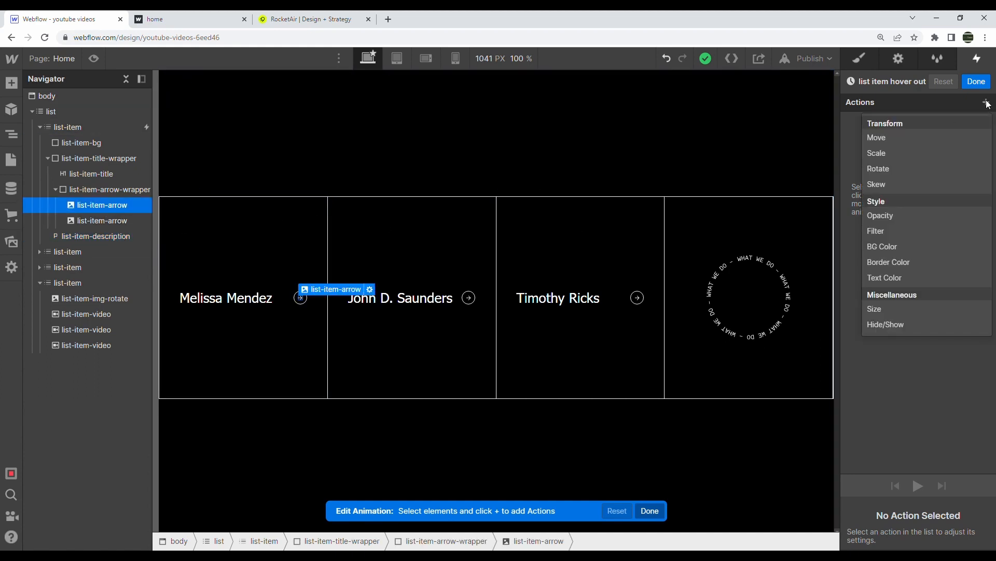
pyautogui.click(101, 220)
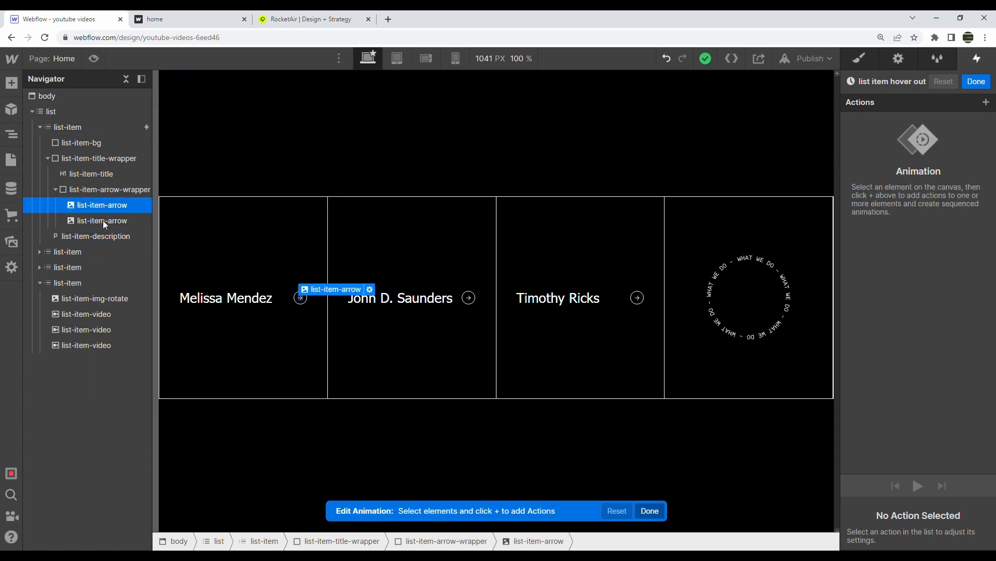
pyautogui.click(986, 103)
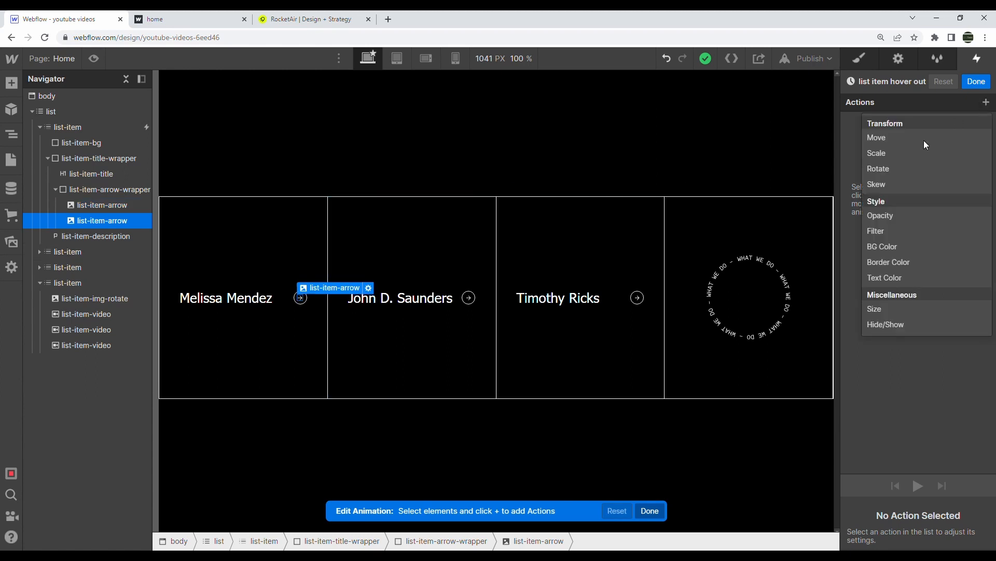
pyautogui.click(893, 140)
pyautogui.click(968, 516)
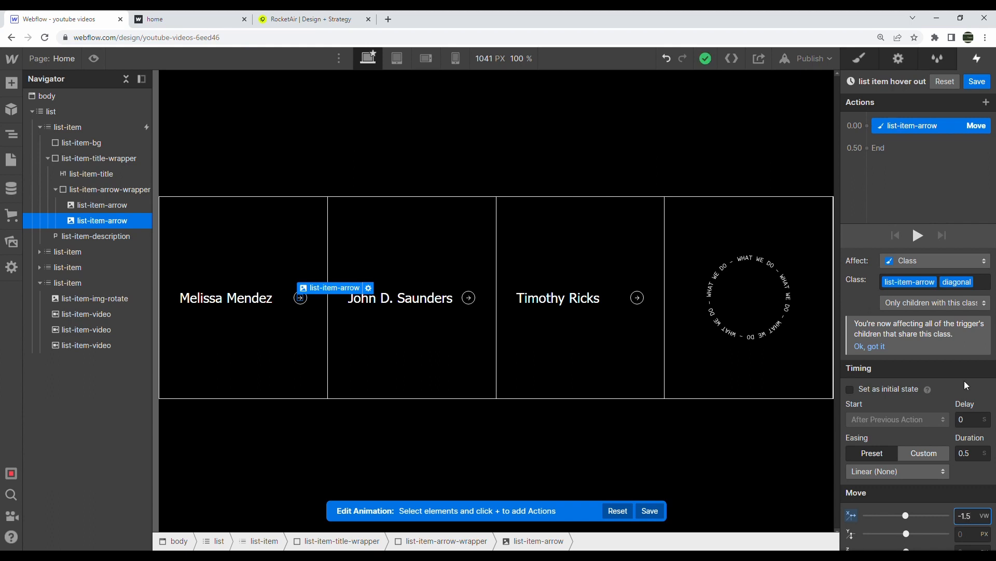
pyautogui.click(977, 534)
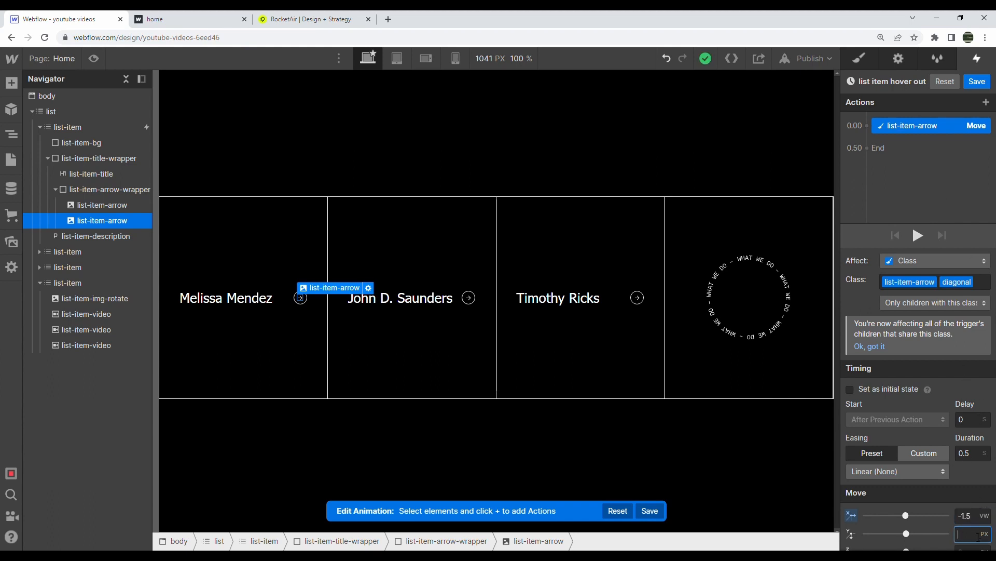
pyautogui.write('1.5vw')
pyautogui.press('Return')
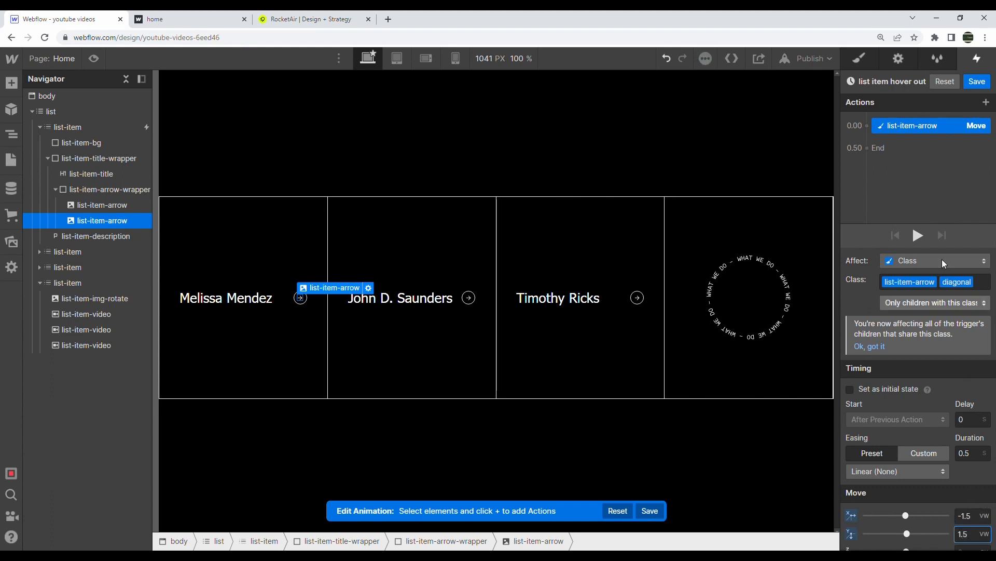
# Add a Move action and an Opacity 0 fade for the other arrow, timing the last move at 0.50
pyautogui.click(129, 203)
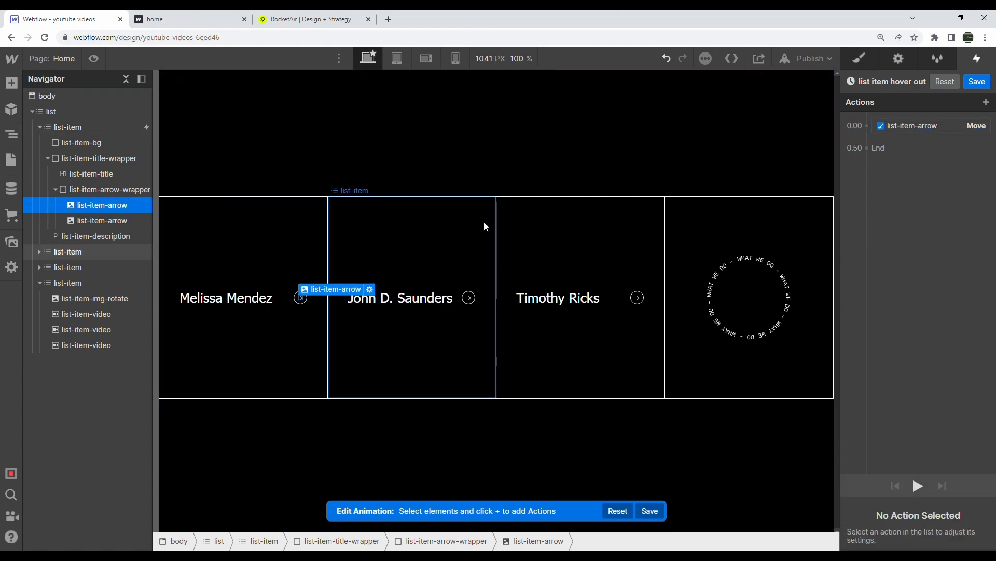
pyautogui.click(868, 126)
pyautogui.click(868, 166)
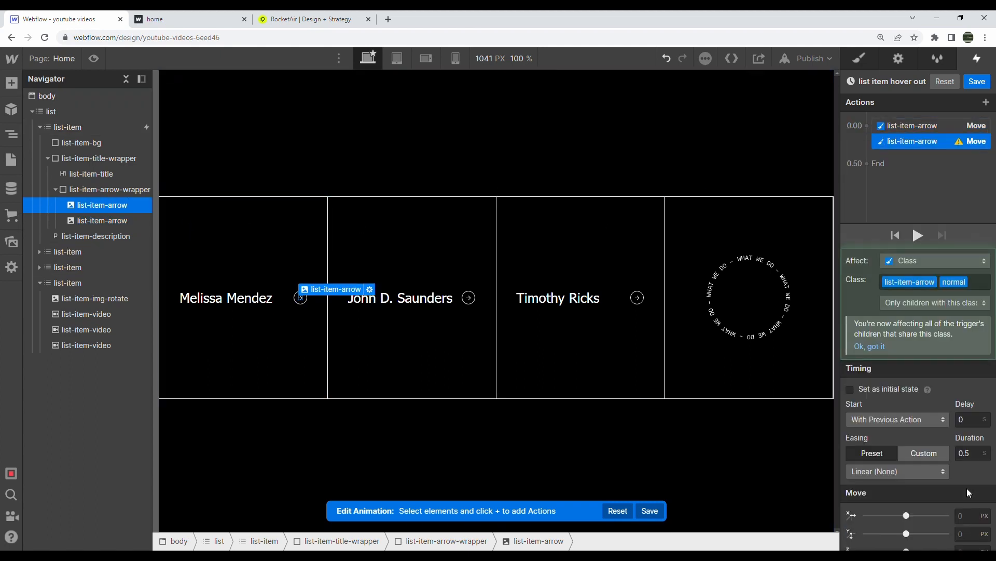
pyautogui.click(978, 520)
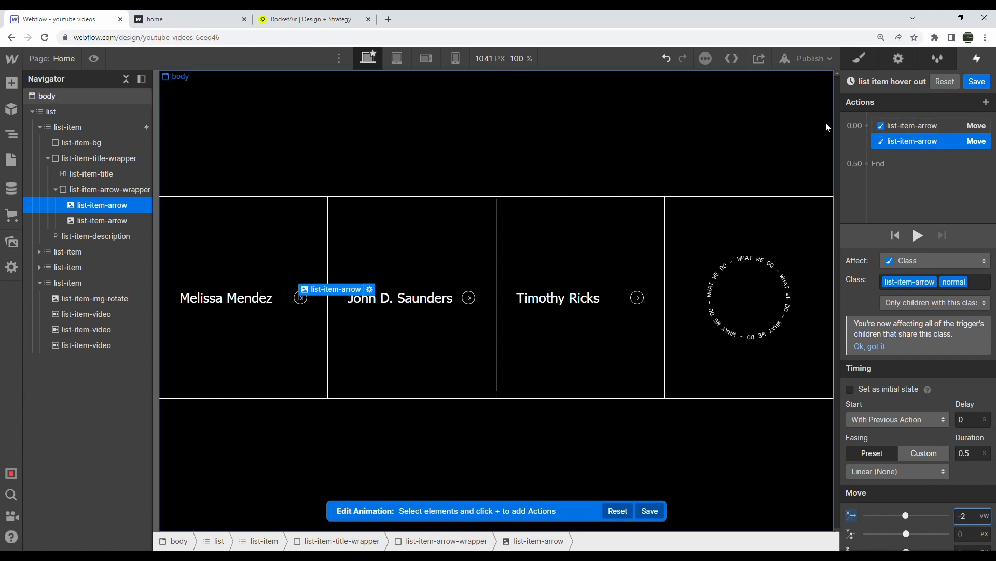
pyautogui.click(901, 129)
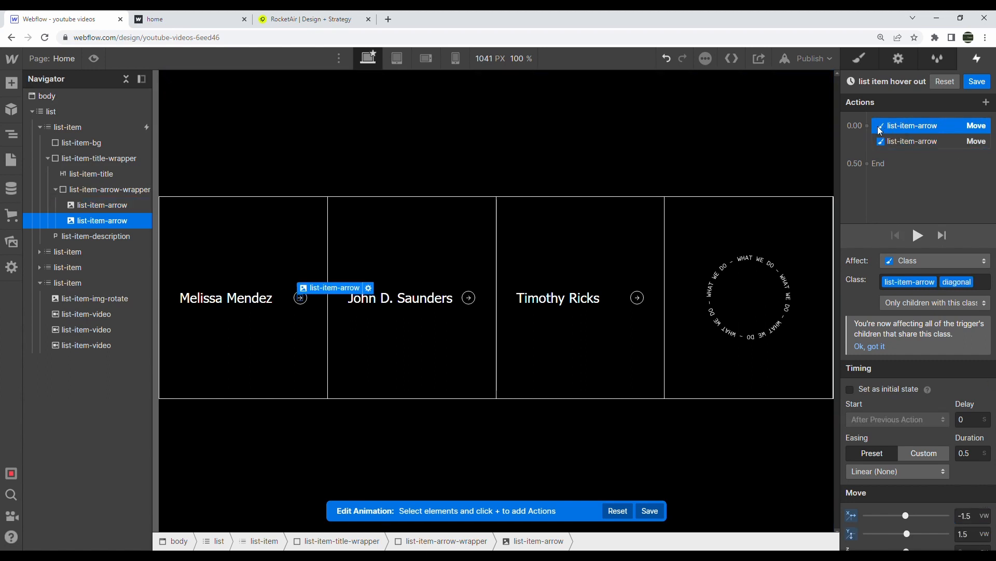
pyautogui.click(867, 125)
pyautogui.click(873, 247)
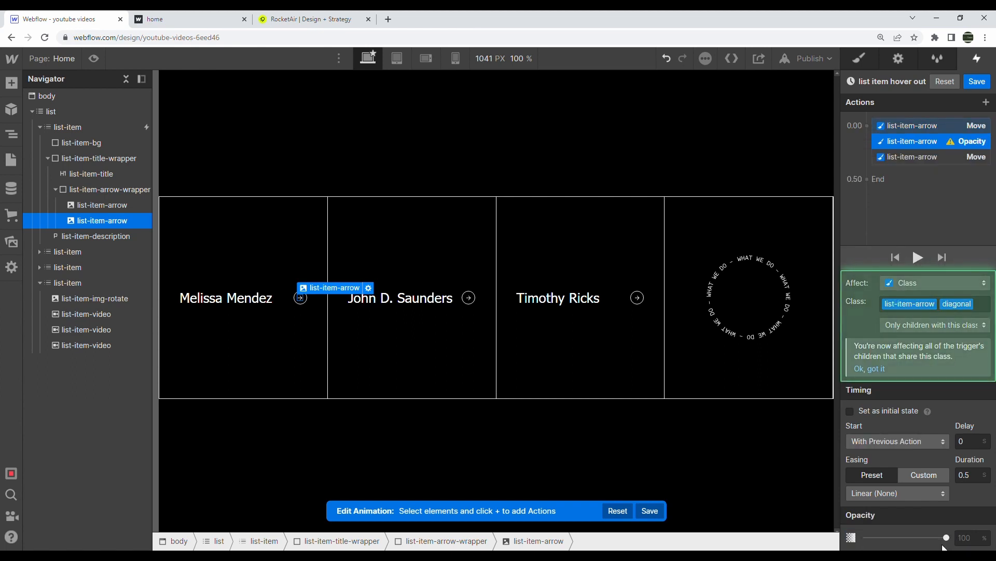
pyautogui.moveTo(945, 537); pyautogui.dragTo(866, 538)
pyautogui.moveTo(934, 157); pyautogui.dragTo(937, 167)
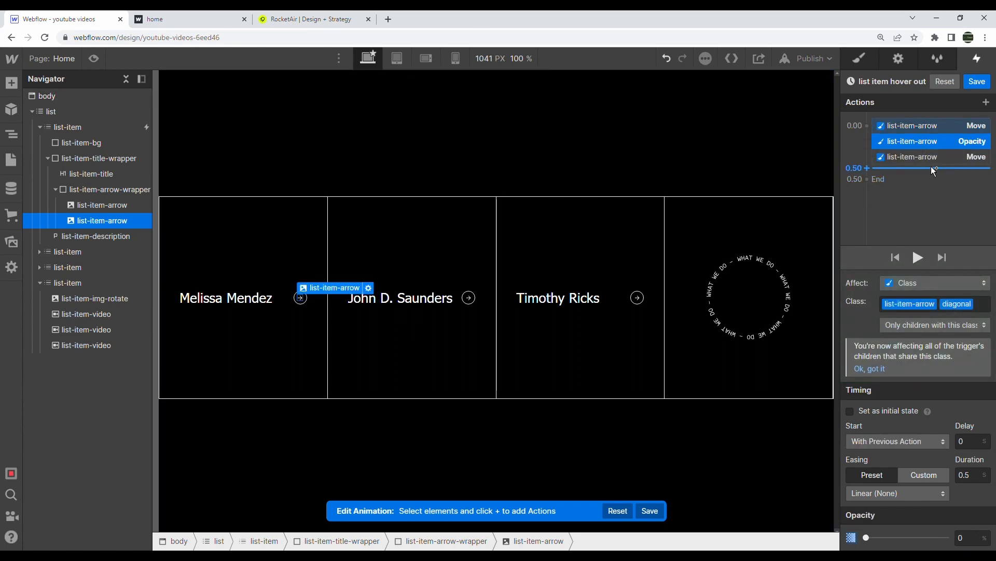
pyautogui.moveTo(930, 165); pyautogui.dragTo(930, 164)
# Add a Size action shrinking list-item-bg to 0% width and move it lower in Actions
pyautogui.click(83, 145)
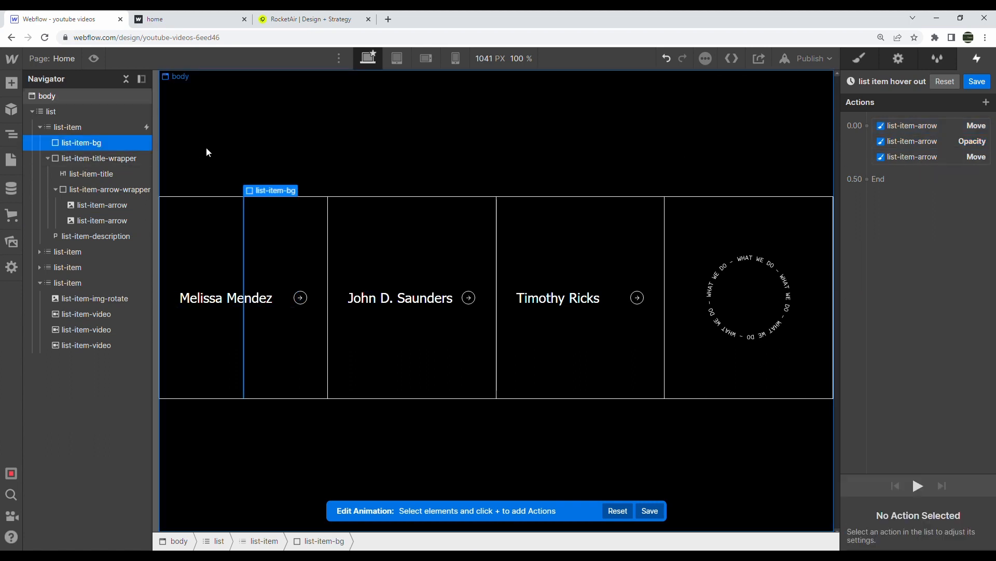
pyautogui.click(867, 126)
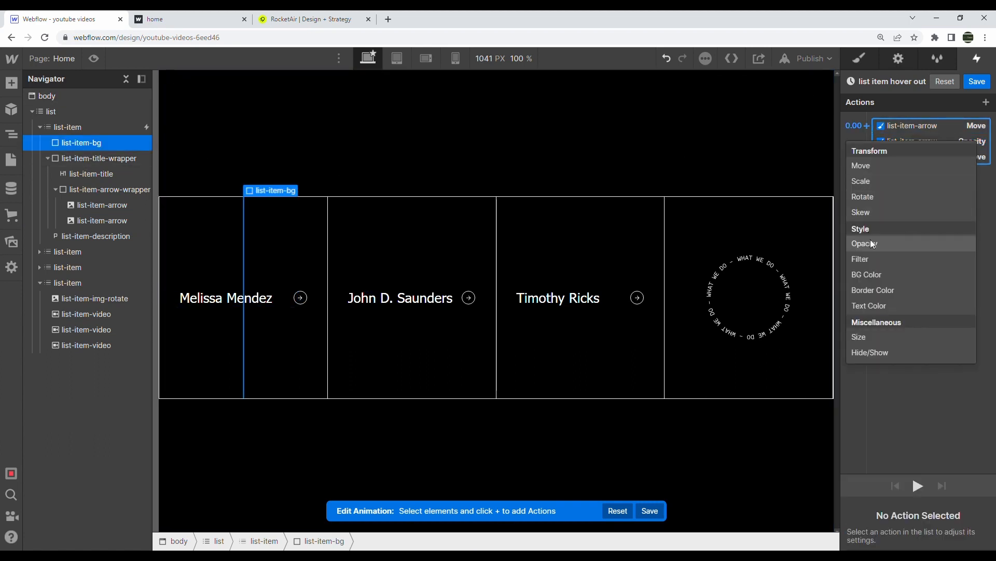
pyautogui.click(859, 337)
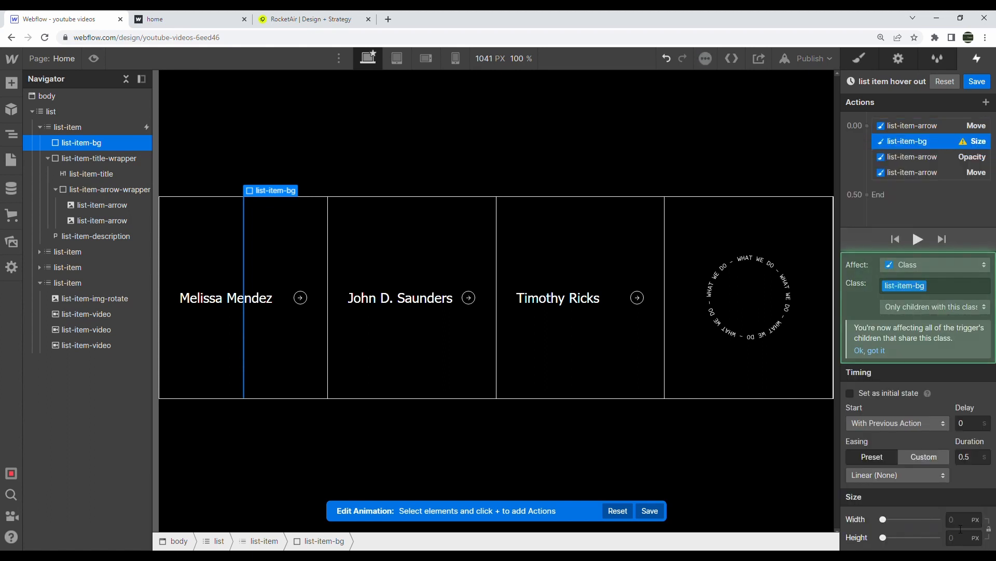
pyautogui.click(961, 521)
pyautogui.write('0%')
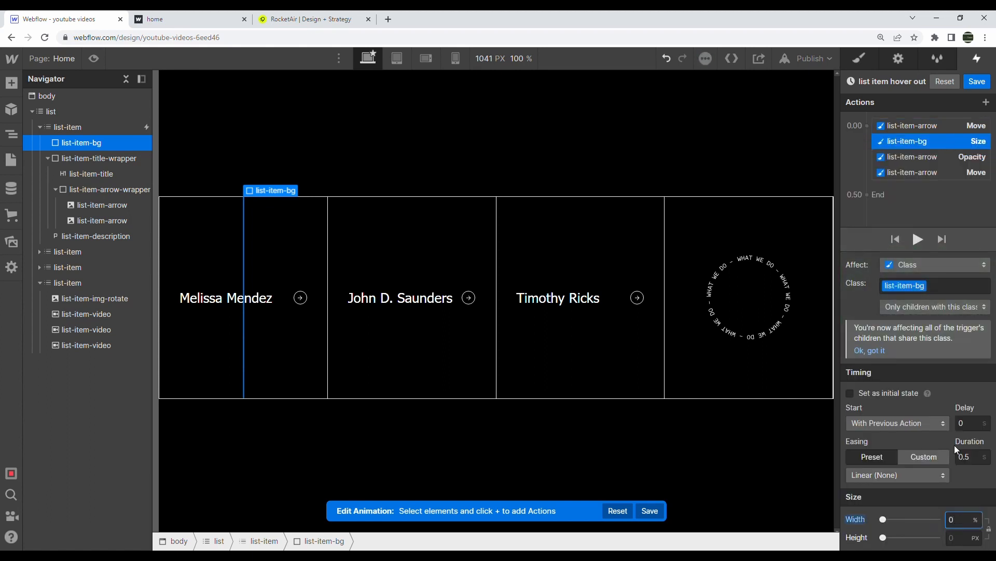
pyautogui.moveTo(920, 141); pyautogui.dragTo(918, 175)
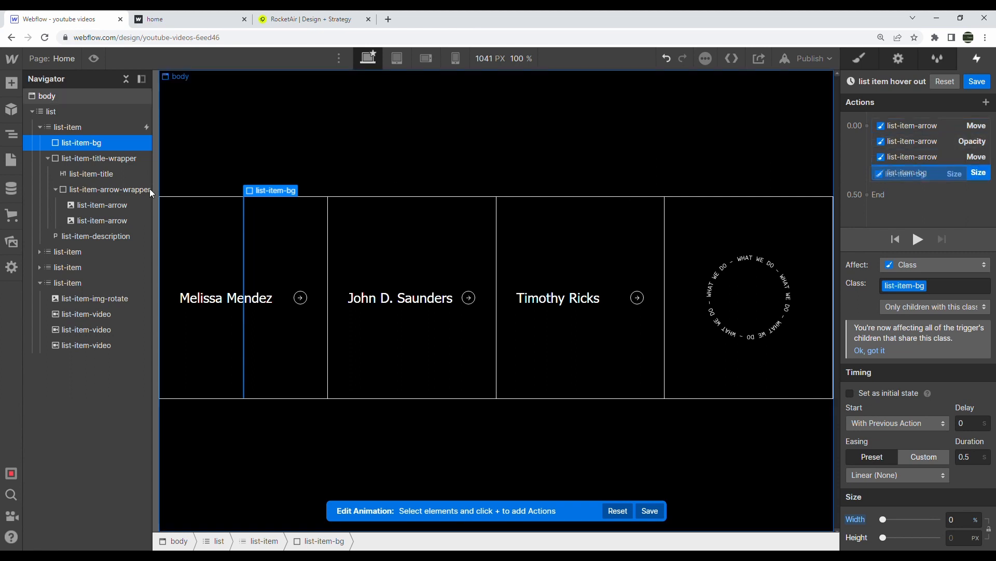
pyautogui.click(98, 173)
# Add a white Text Color action for the card title and move it to the end
pyautogui.click(867, 127)
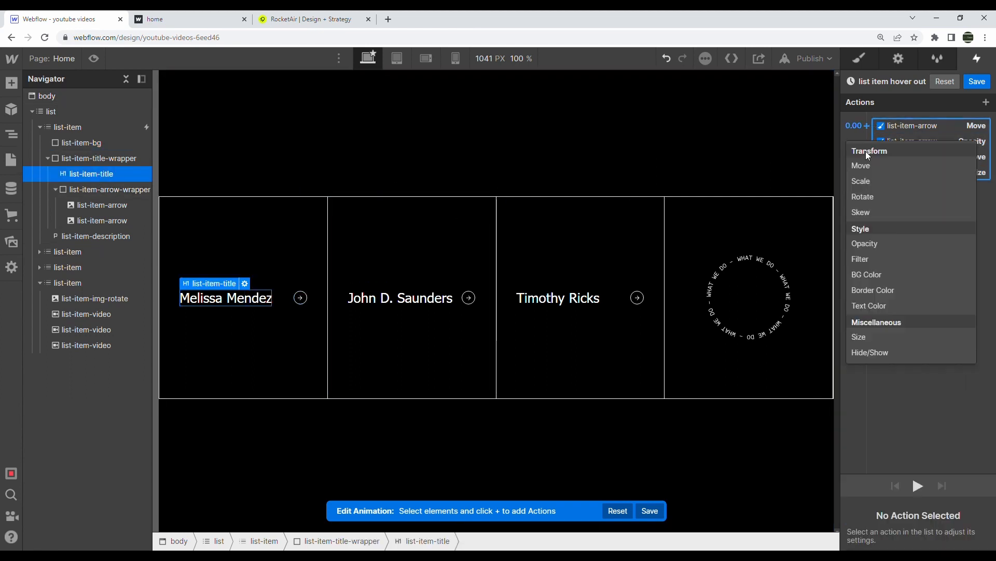
pyautogui.click(878, 307)
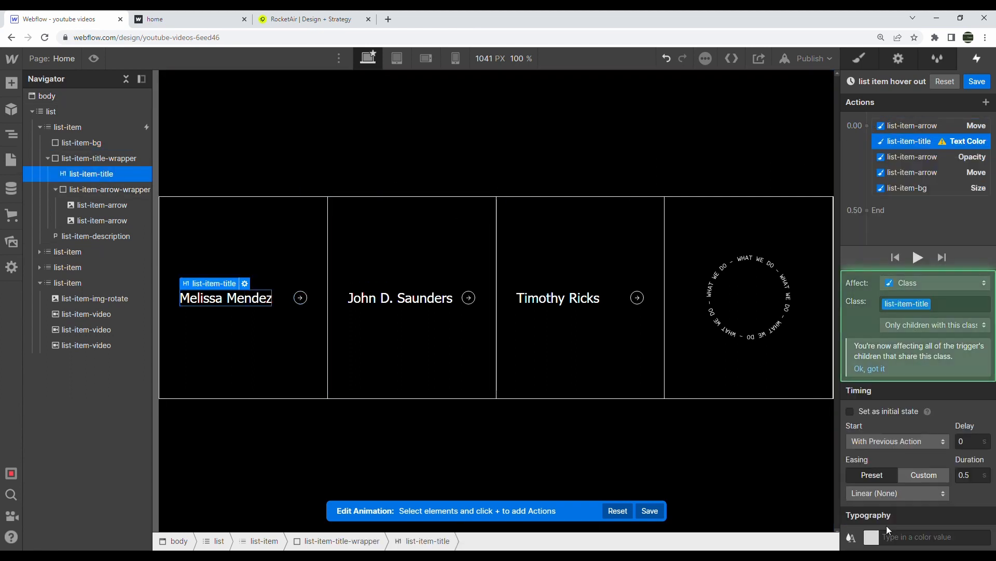
pyautogui.click(871, 537)
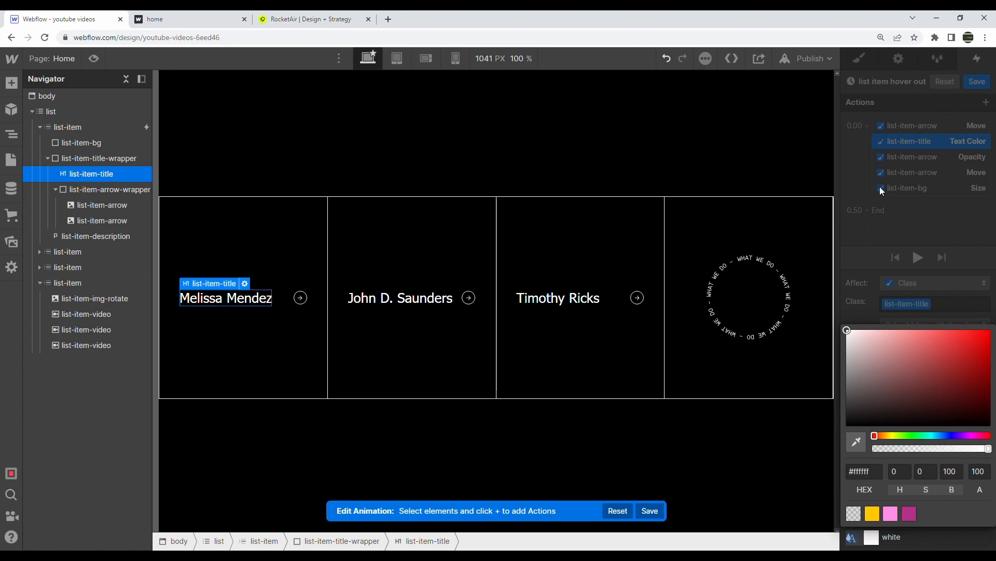
pyautogui.click(880, 187)
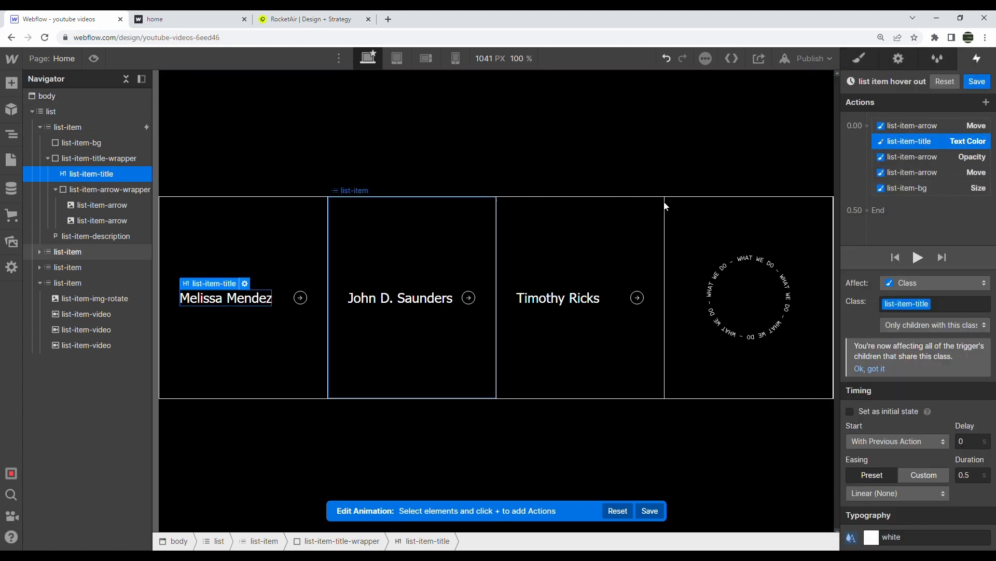
pyautogui.moveTo(893, 141); pyautogui.dragTo(906, 191)
# Fade the card description to 0 opacity and move it vertically, then save and preview
pyautogui.click(127, 237)
pyautogui.click(986, 102)
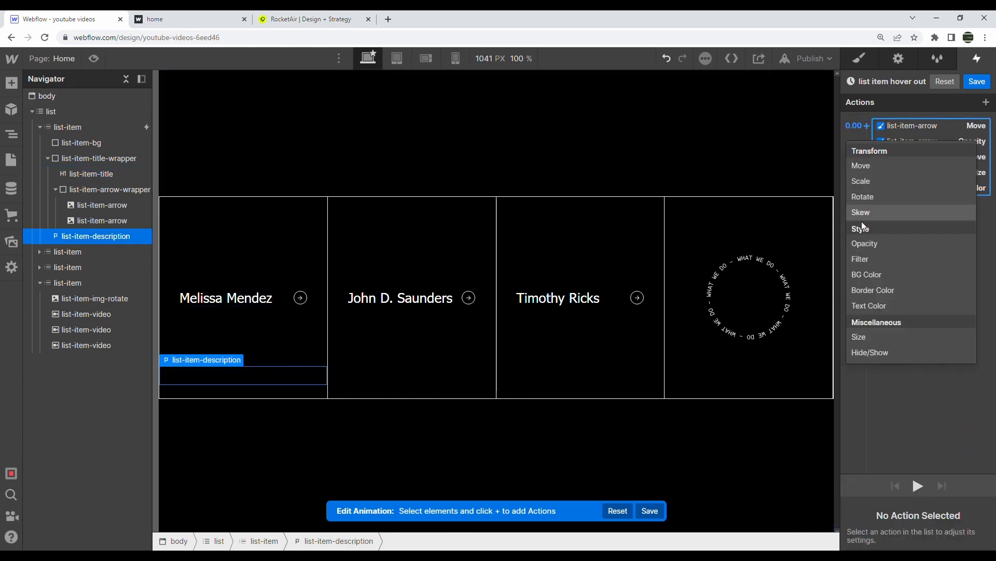
pyautogui.click(869, 244)
pyautogui.moveTo(946, 537); pyautogui.dragTo(866, 537)
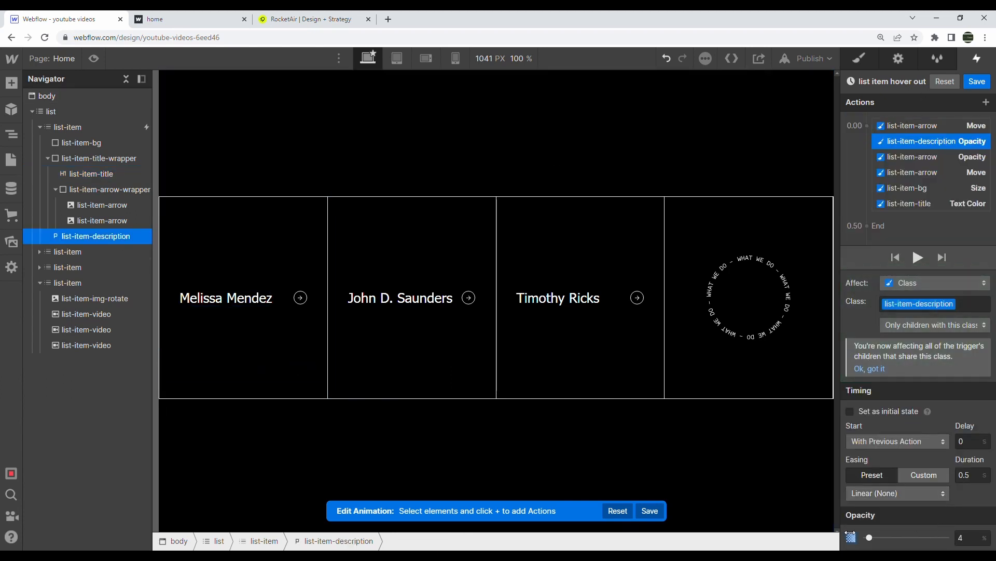
pyautogui.moveTo(895, 148); pyautogui.dragTo(907, 202)
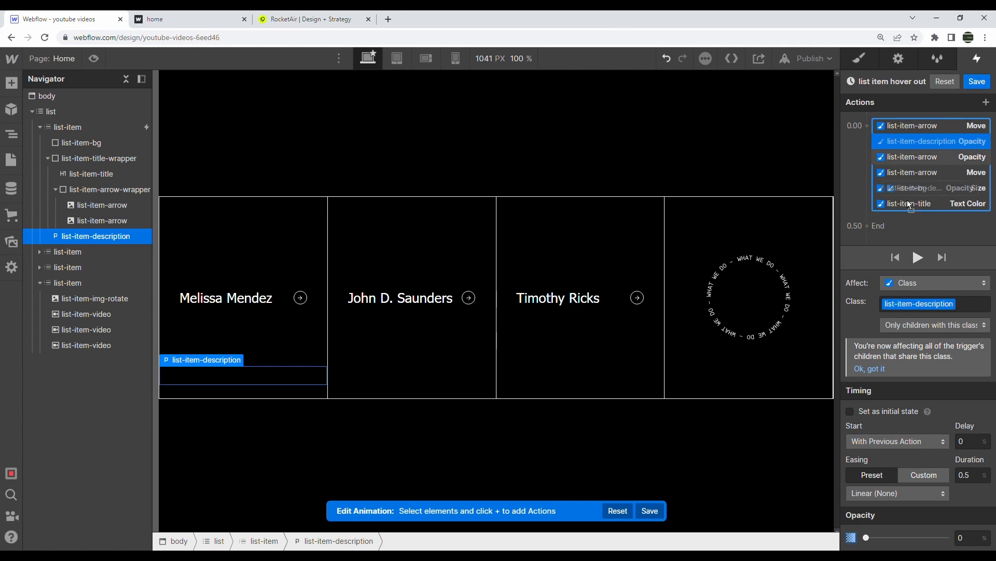
pyautogui.click(867, 125)
pyautogui.click(870, 165)
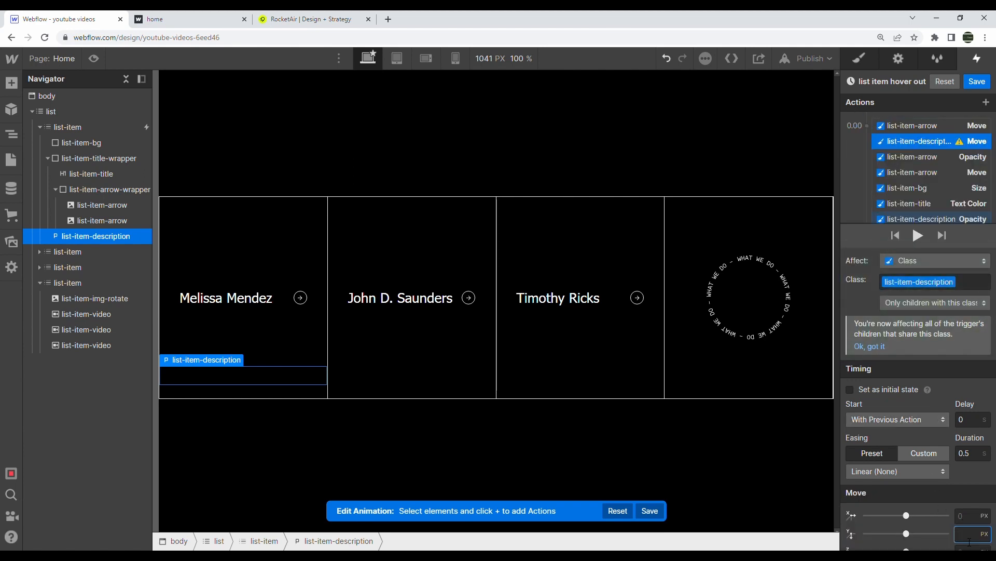
pyautogui.press('Return')
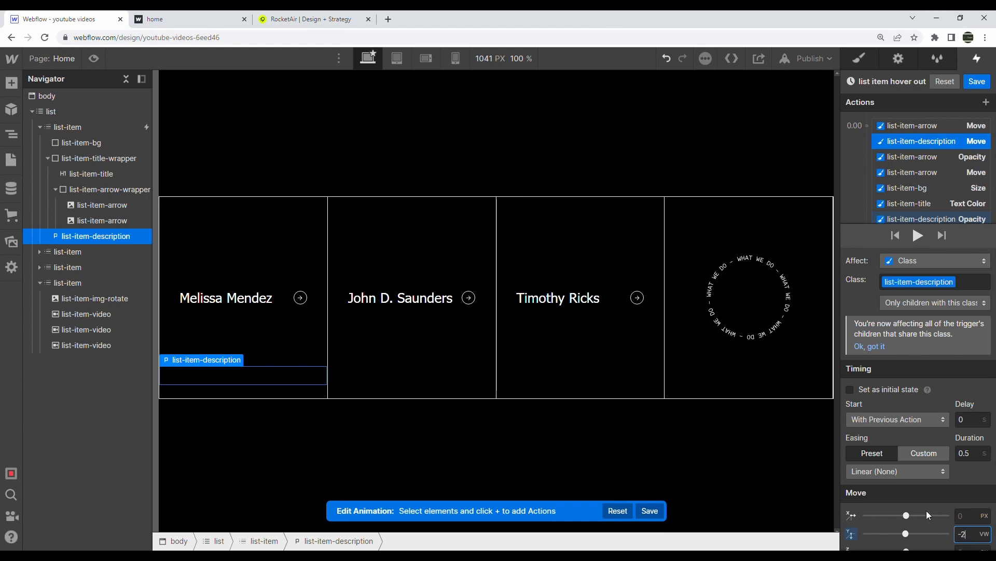
pyautogui.click(978, 81)
pyautogui.click(96, 56)
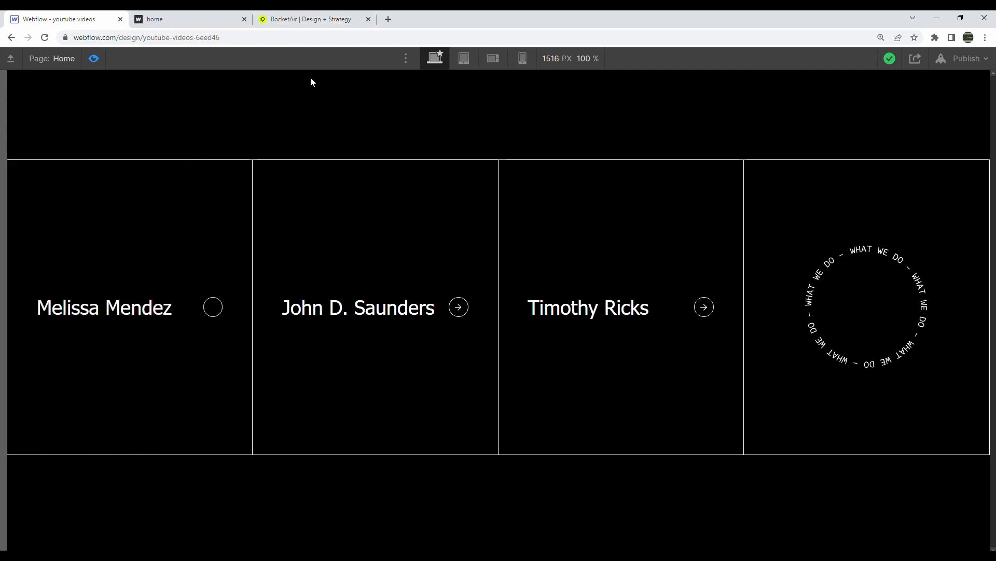
# Set the arrow Move action's X to 0 in 'list item hover out', save, preview, and close the hover settings
pyautogui.click(95, 58)
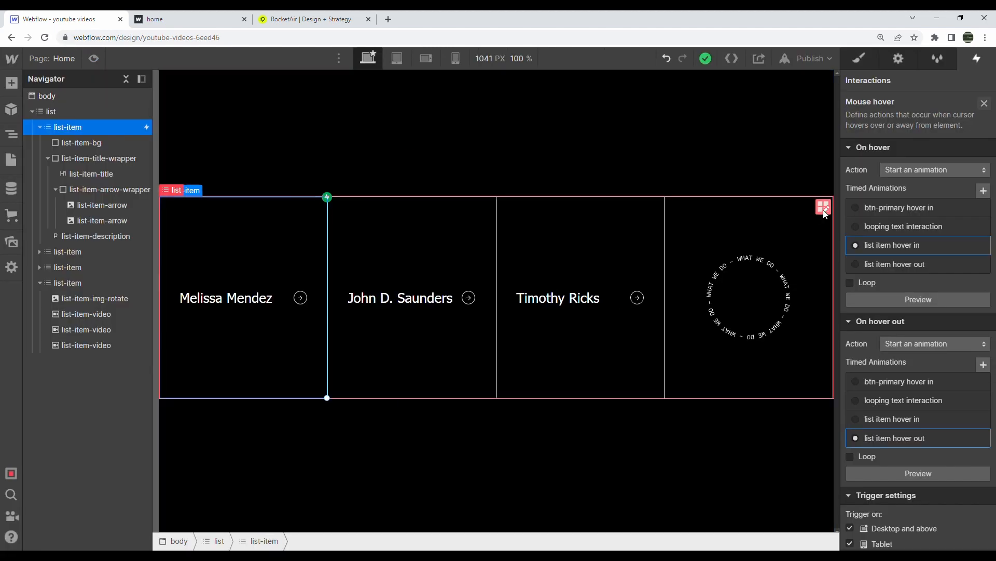
pyautogui.click(889, 440)
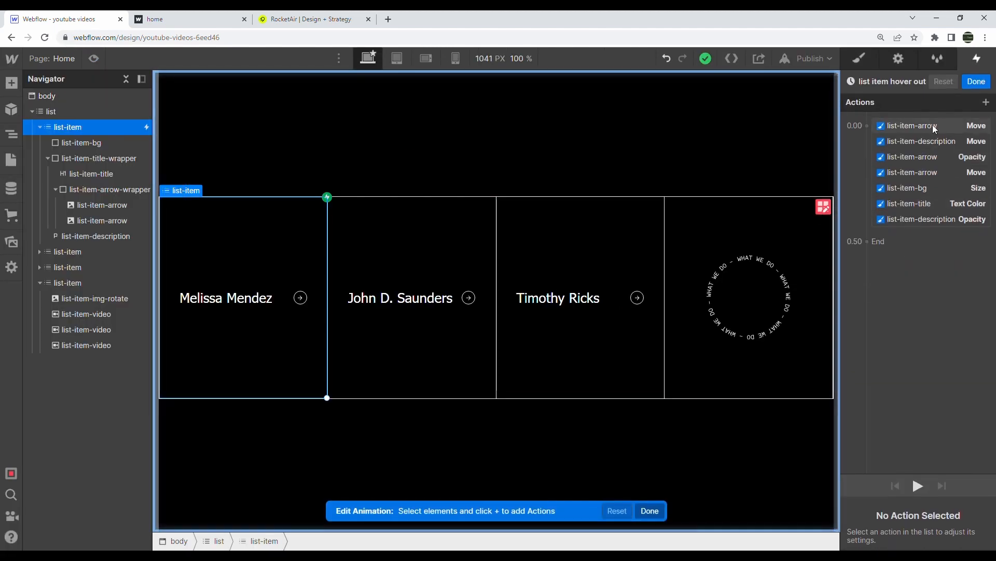
pyautogui.click(933, 124)
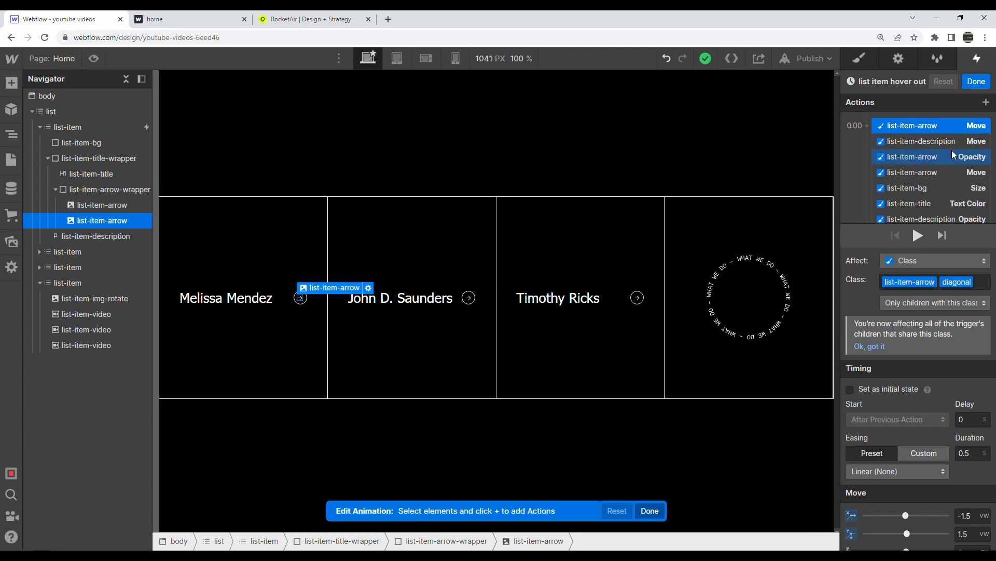
pyautogui.click(952, 171)
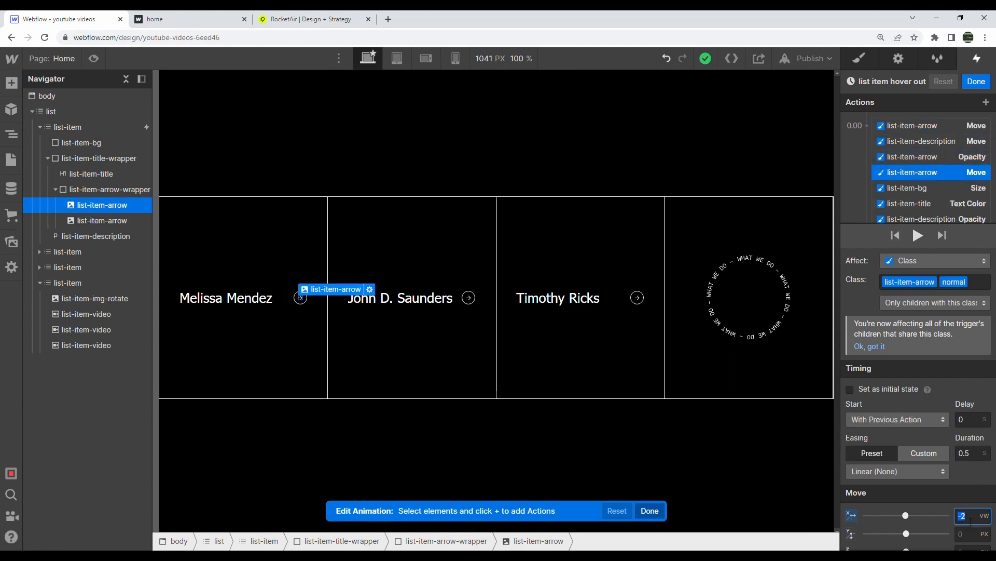
pyautogui.press('Return')
pyautogui.click(977, 81)
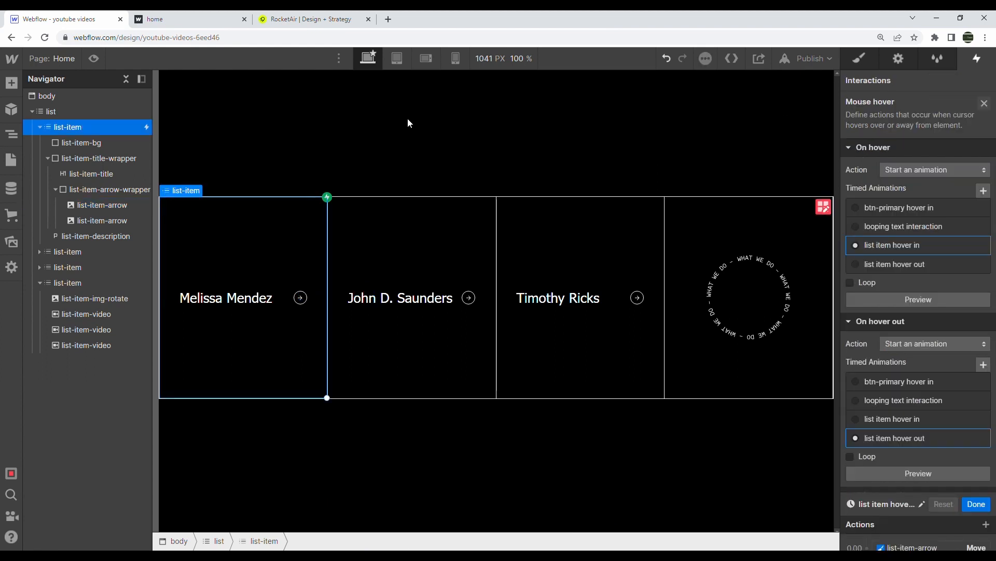
pyautogui.click(94, 58)
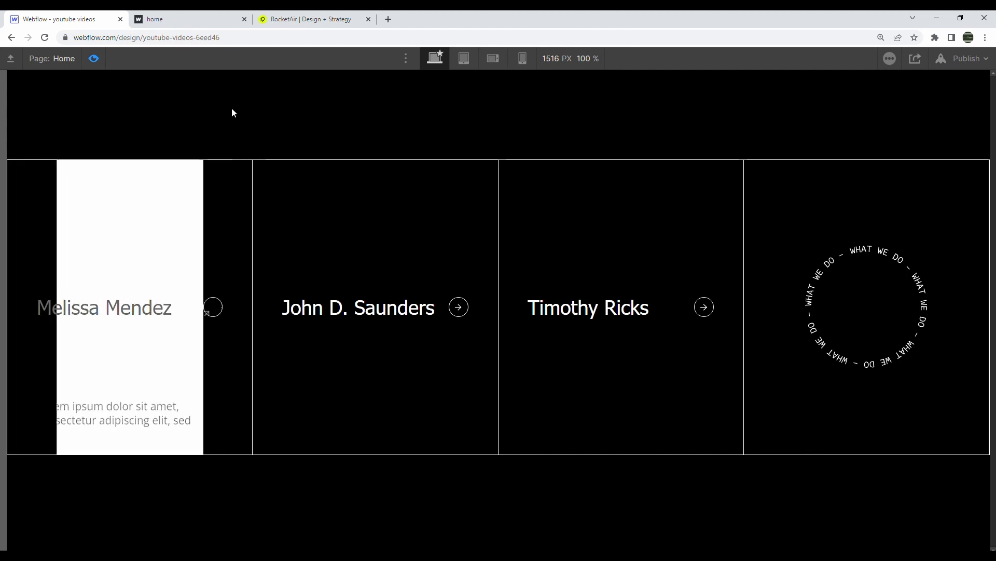
pyautogui.click(94, 58)
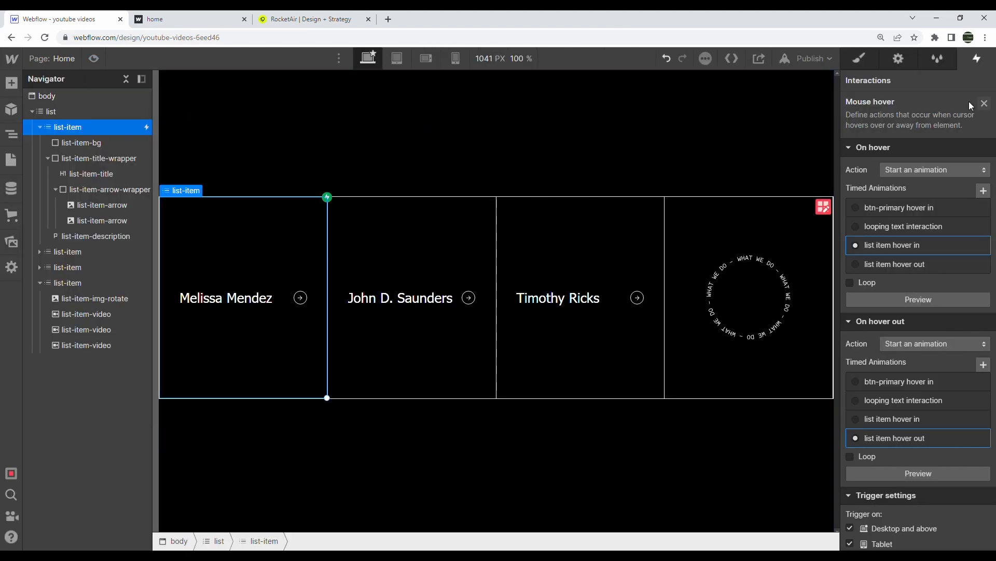
pyautogui.click(986, 106)
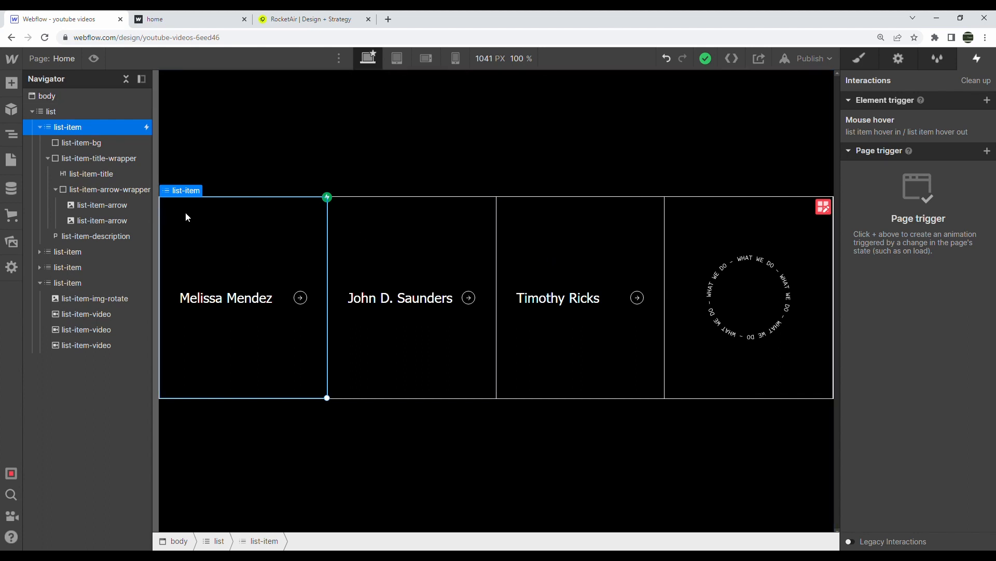
# Add a Mouse hover trigger that starts a new timed animation named 'list item 1 hover in'
pyautogui.click(988, 101)
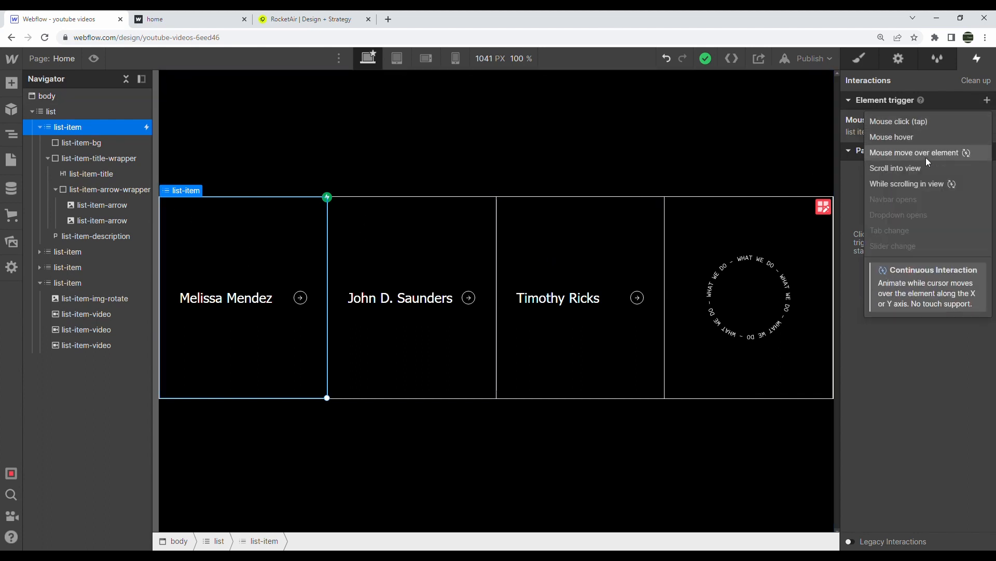
pyautogui.click(926, 135)
pyautogui.click(973, 170)
pyautogui.click(943, 208)
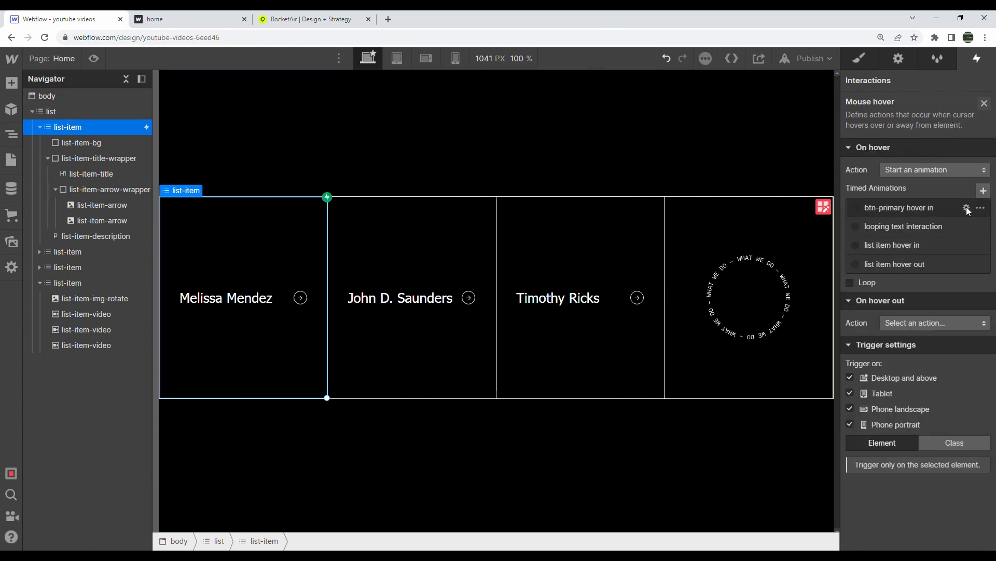
pyautogui.click(984, 189)
pyautogui.write('list')
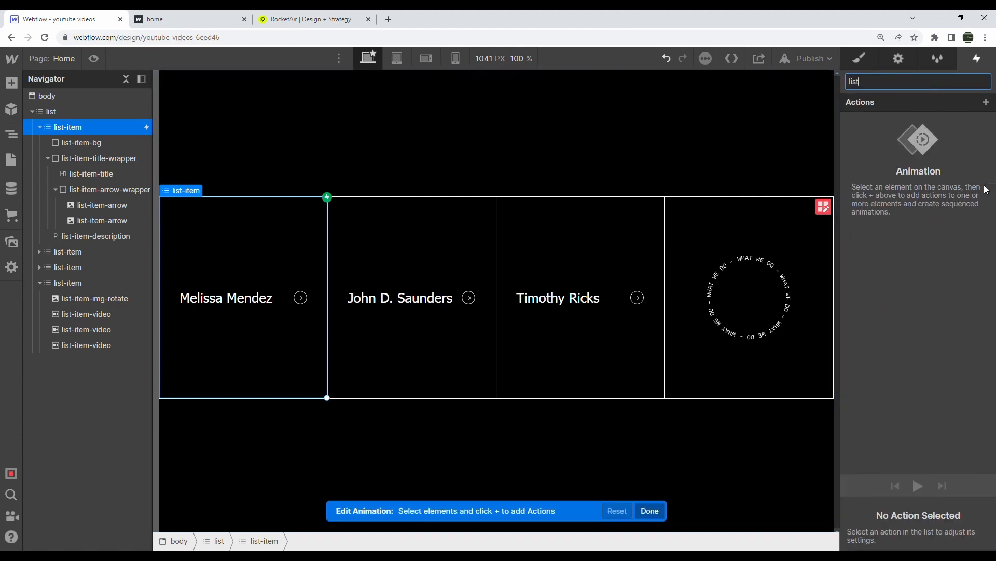
pyautogui.write(' item 1 hover in')
pyautogui.press('Return')
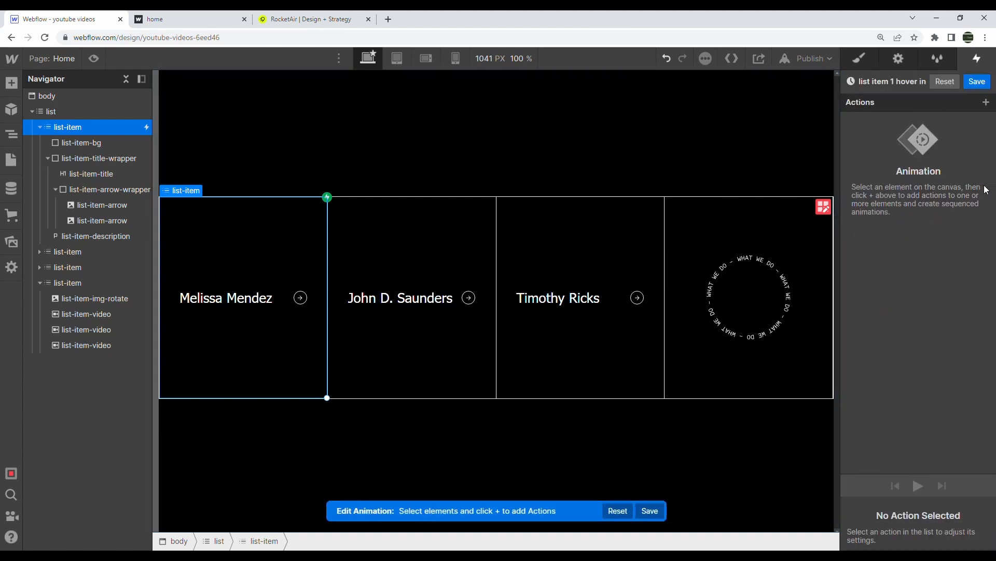
# Give the first list-item-video a Size action with 100% width and save
pyautogui.click(87, 314)
pyautogui.click(986, 102)
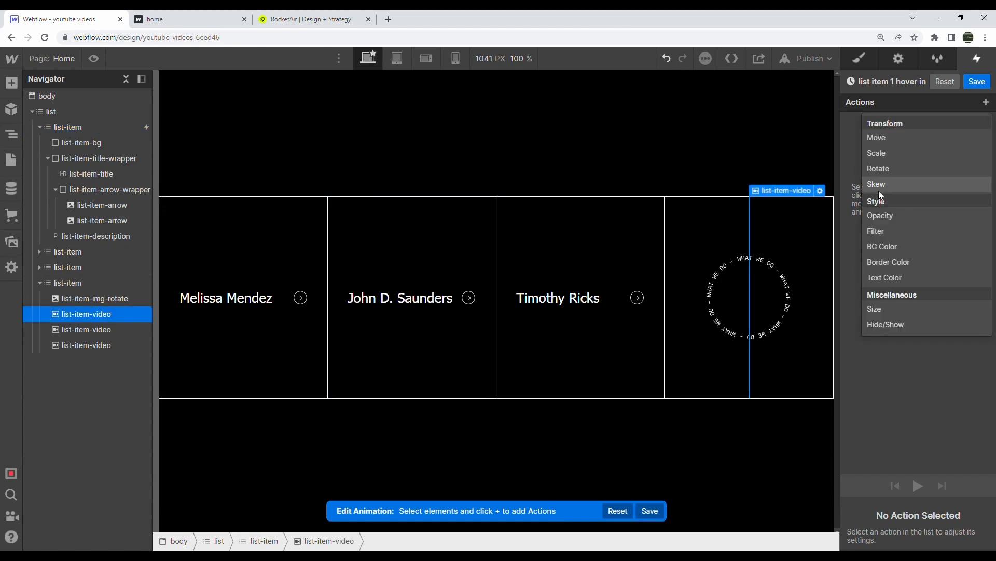
pyautogui.click(886, 308)
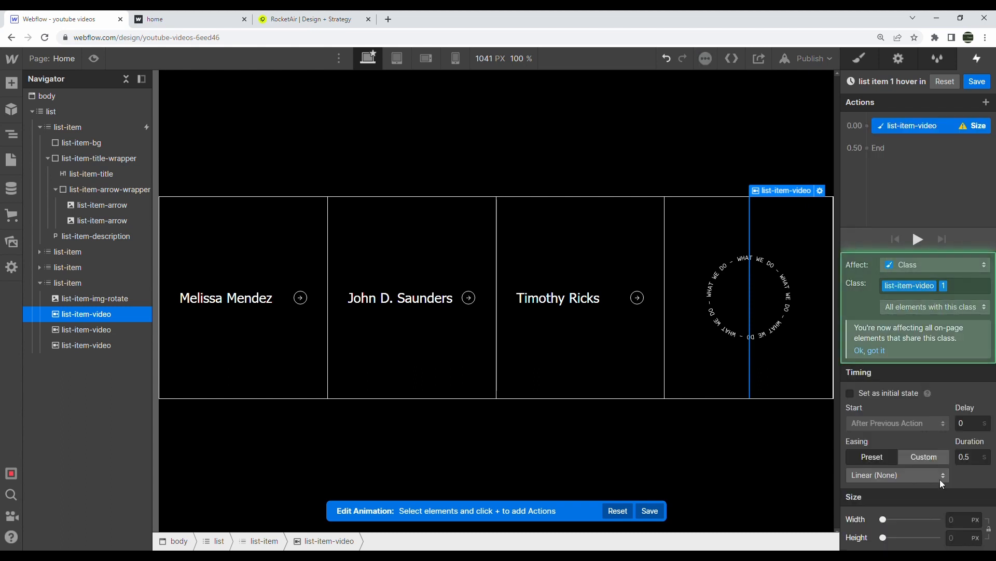
pyautogui.write('100%')
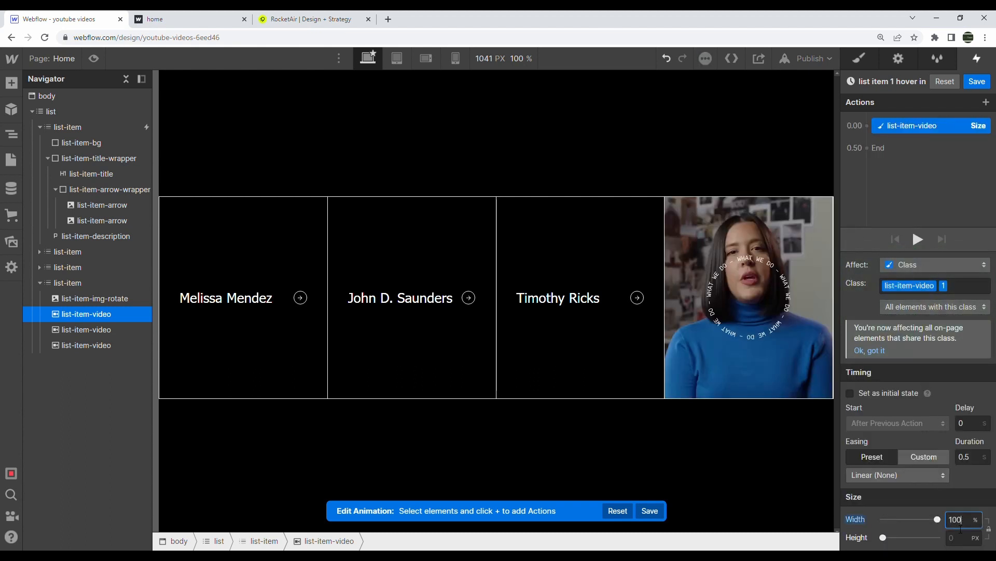
pyautogui.click(988, 84)
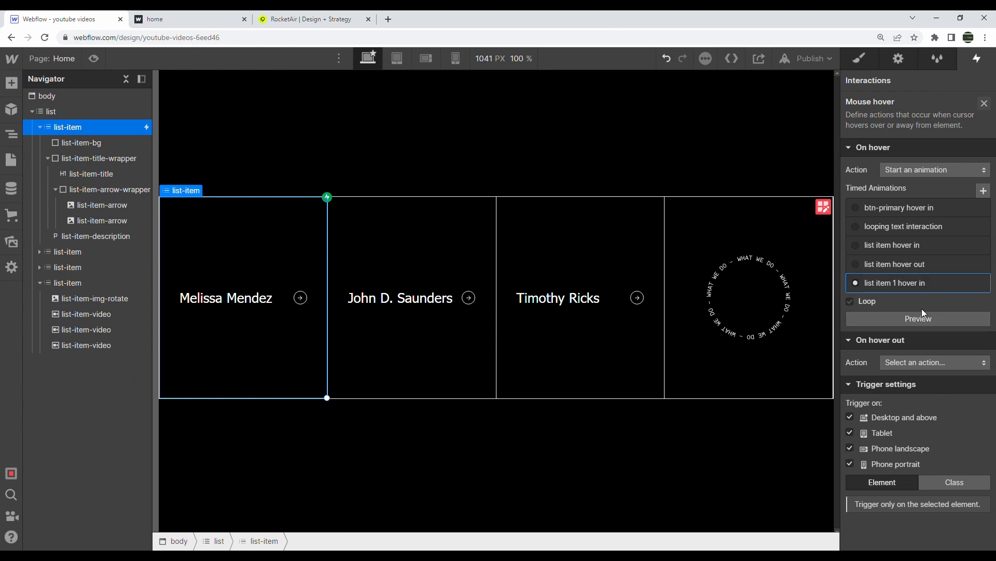
# Make hover out start a new timed animation named 'list item ALL hover out'
pyautogui.click(916, 362)
pyautogui.click(907, 215)
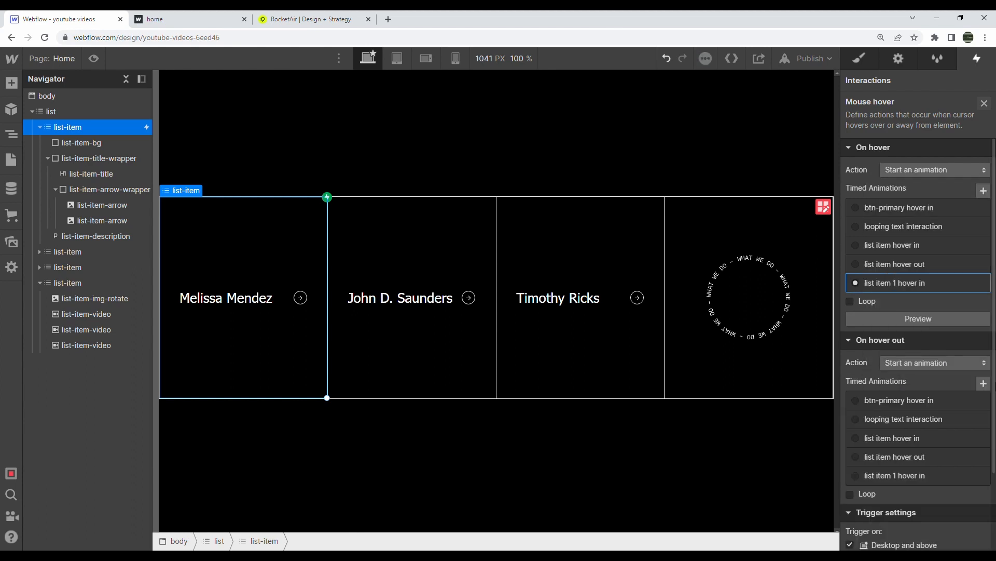
pyautogui.click(983, 383)
pyautogui.write('list')
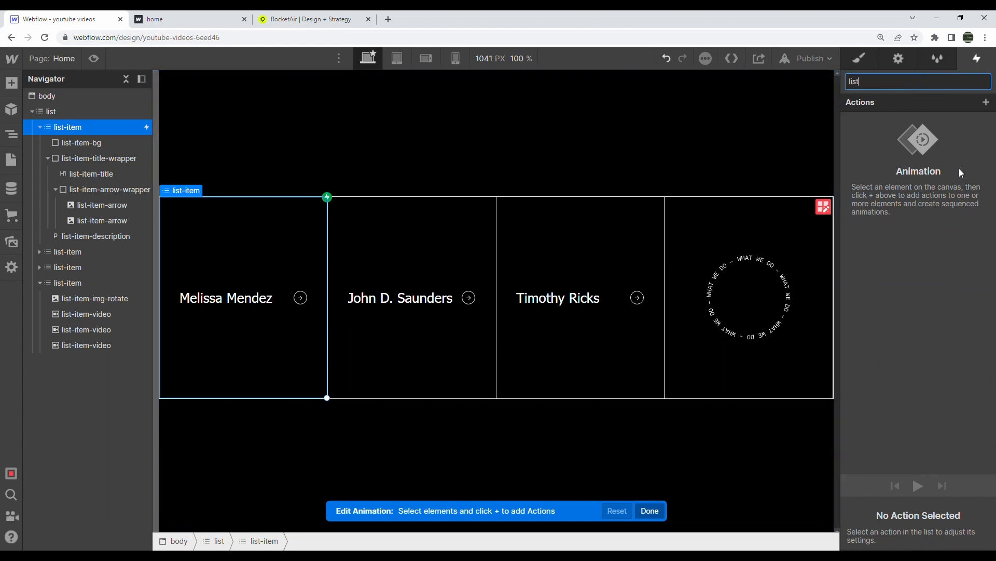
pyautogui.write(' item ALL hover out')
pyautogui.press('Return')
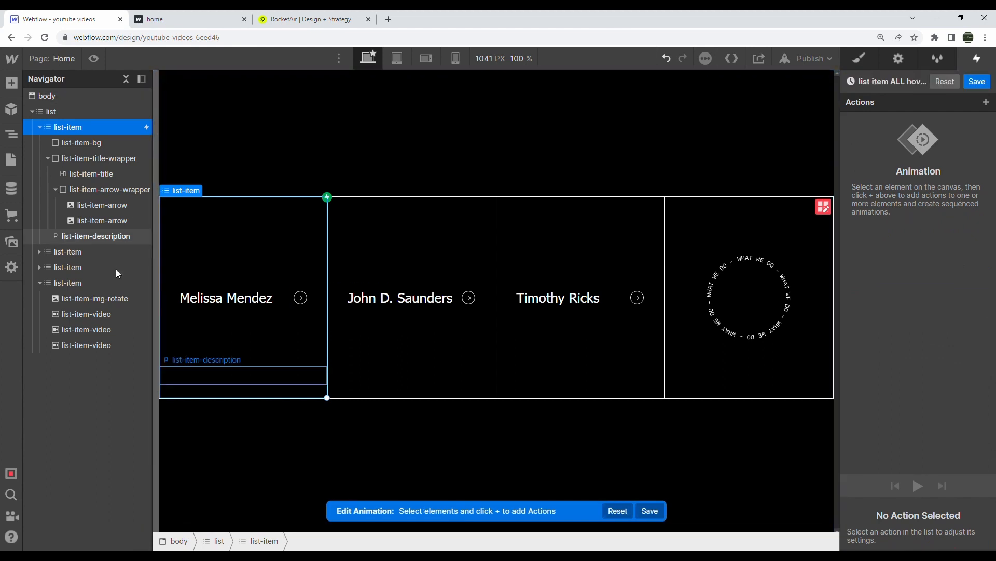
# Add a Size action targeting class list-item-video with width 0%
pyautogui.click(809, 218)
pyautogui.click(986, 102)
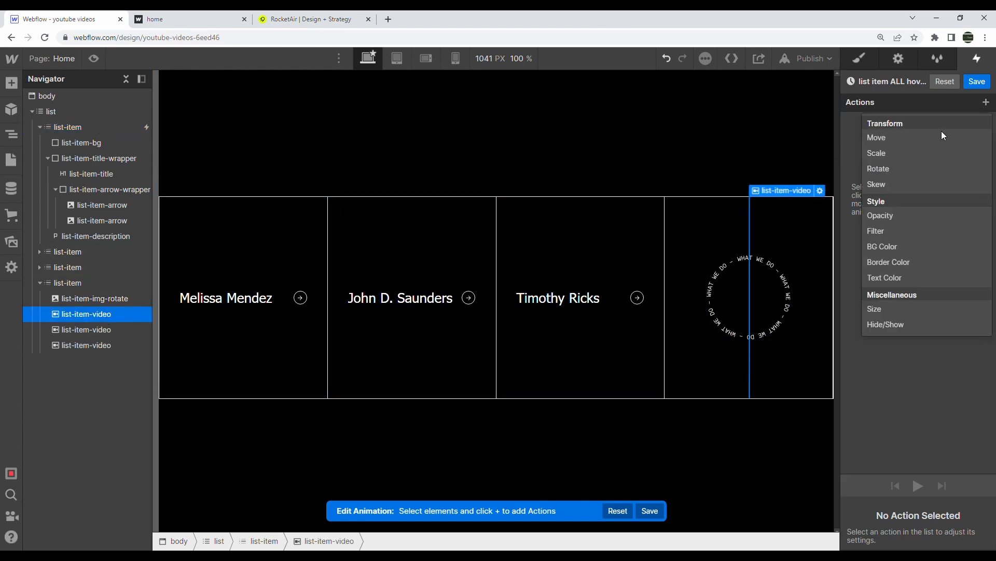
pyautogui.click(927, 309)
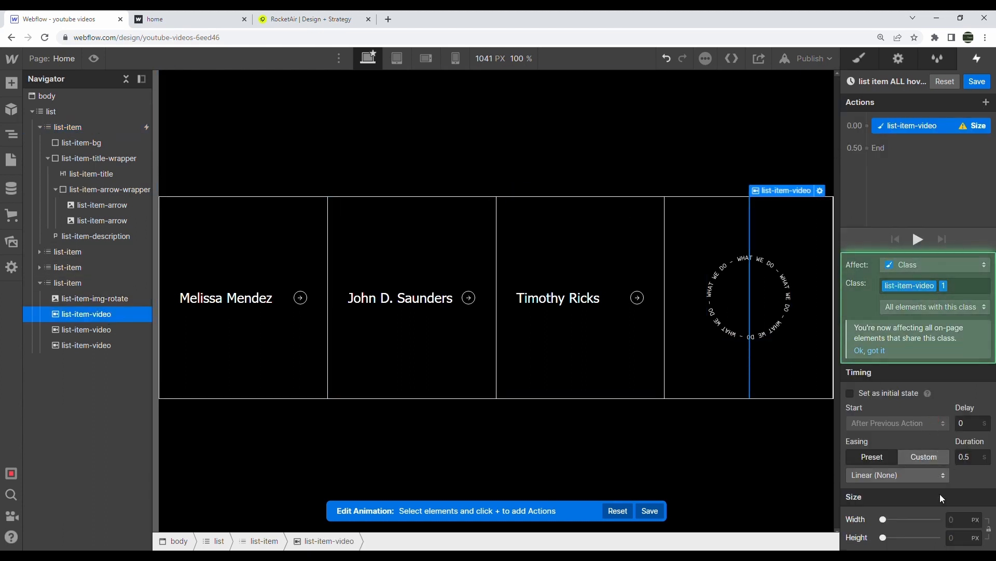
pyautogui.click(935, 289)
pyautogui.write('list-item')
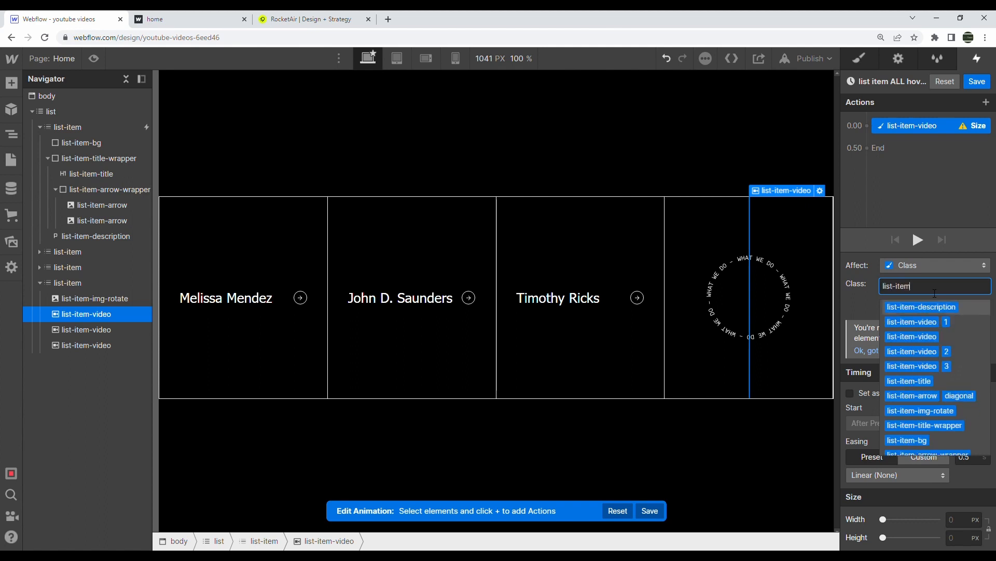
pyautogui.click(938, 331)
pyautogui.click(884, 519)
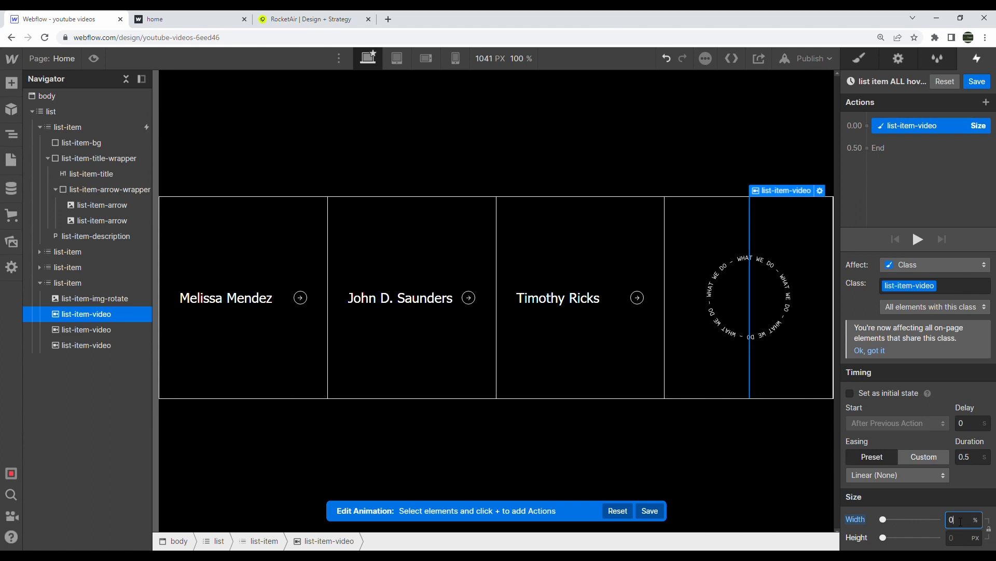
# Save the 'list item ALL hover out' animation and test it in preview
pyautogui.click(985, 82)
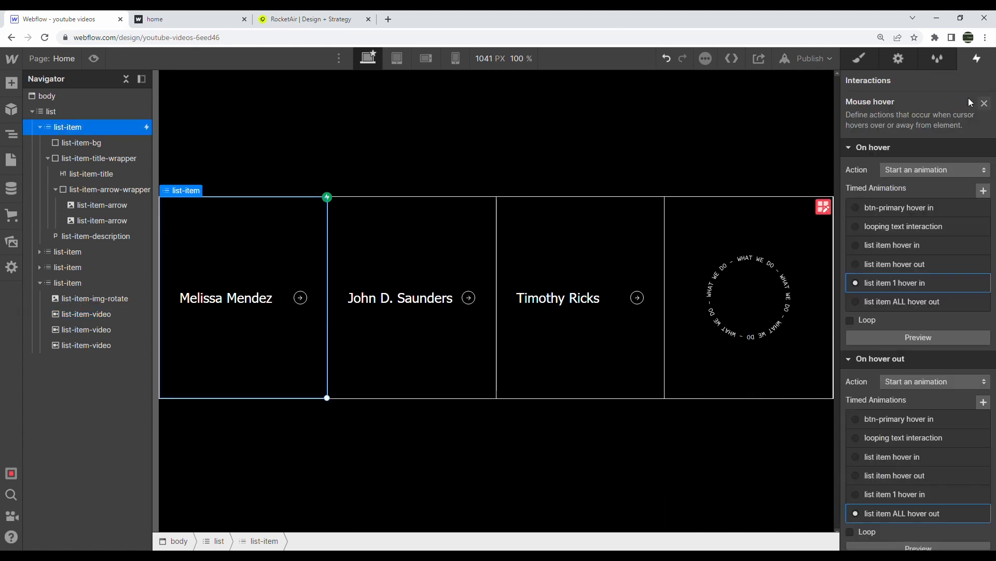
pyautogui.click(100, 57)
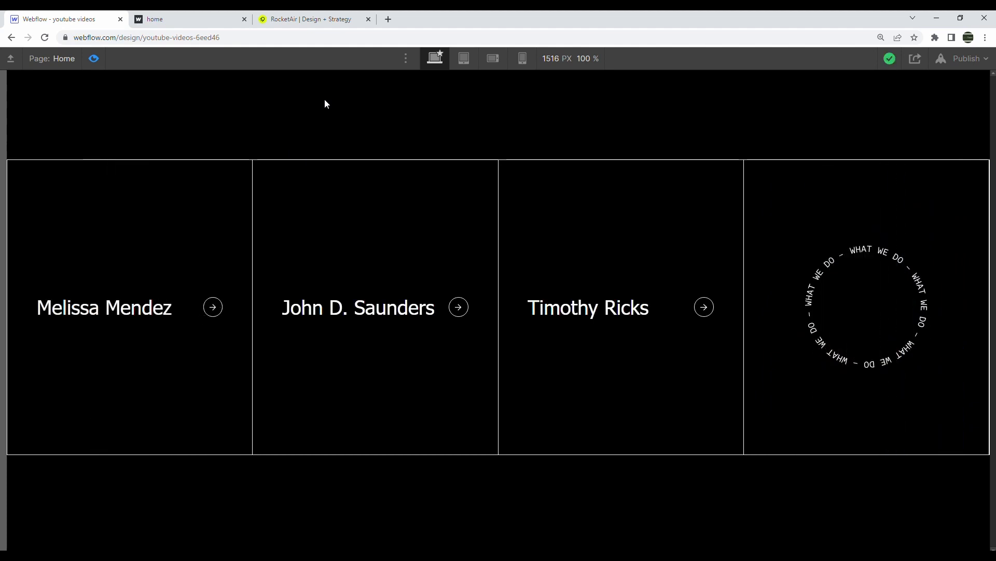
pyautogui.click(94, 59)
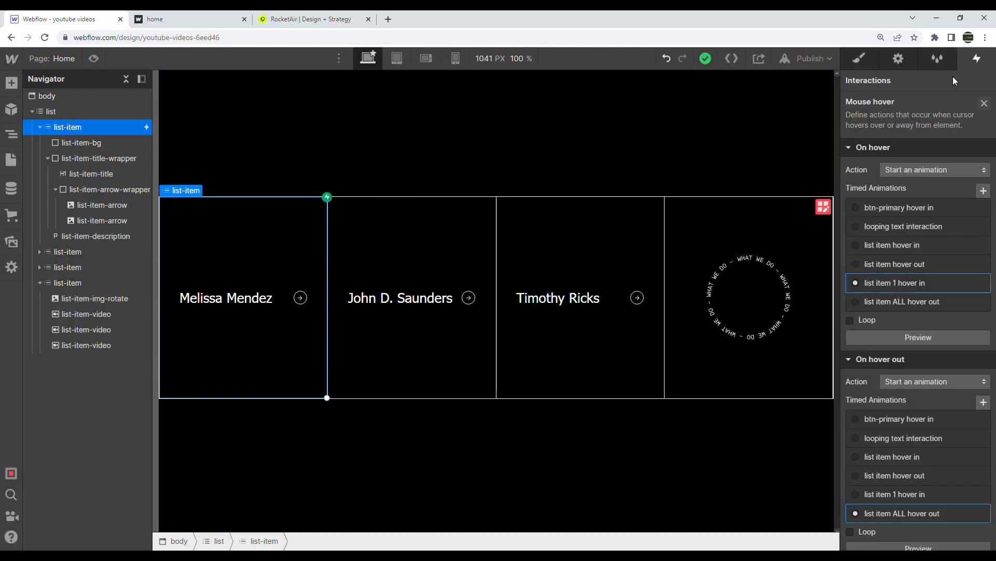
pyautogui.click(985, 103)
# In 'list item hover in', add an Opacity 0 action for the rotating ring image, save, and preview
pyautogui.click(920, 129)
pyautogui.click(901, 246)
pyautogui.click(901, 246)
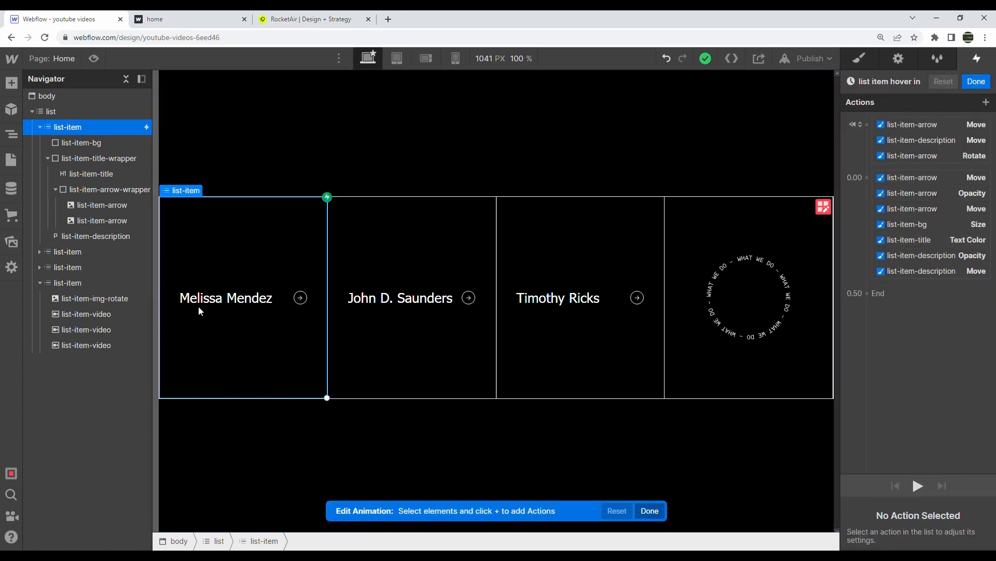
pyautogui.click(709, 303)
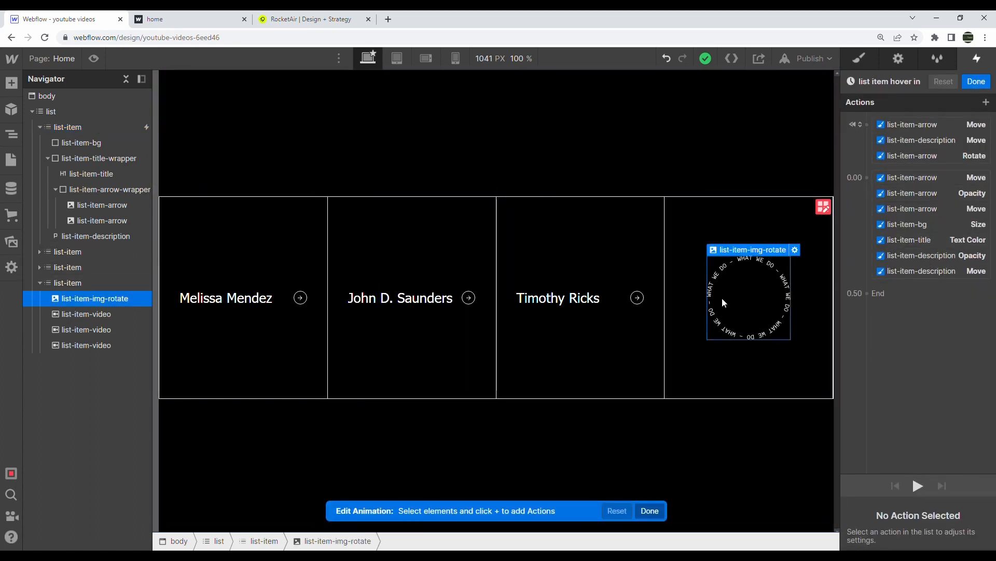
pyautogui.click(866, 177)
pyautogui.click(874, 296)
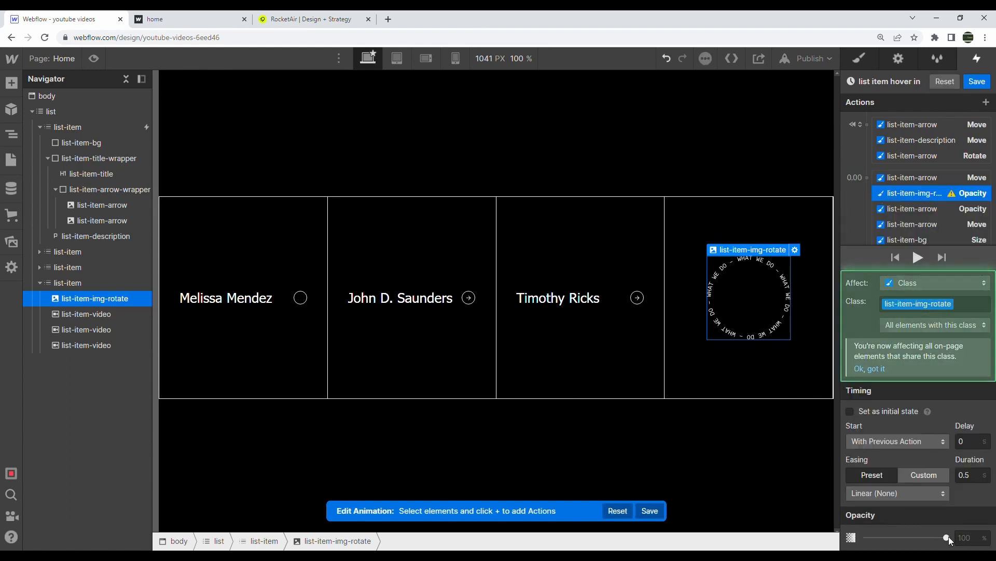
pyautogui.click(978, 82)
pyautogui.click(94, 58)
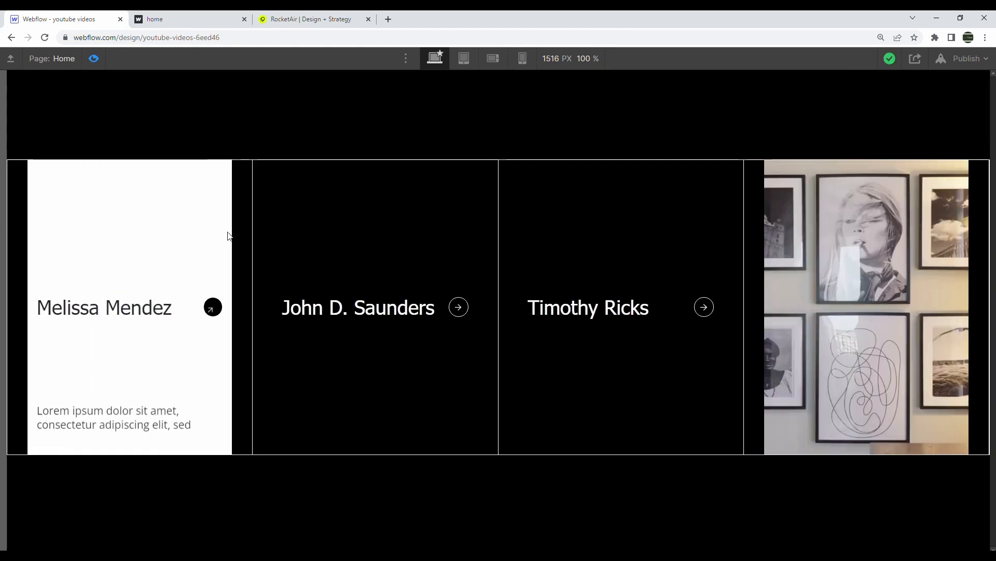
pyautogui.click(95, 58)
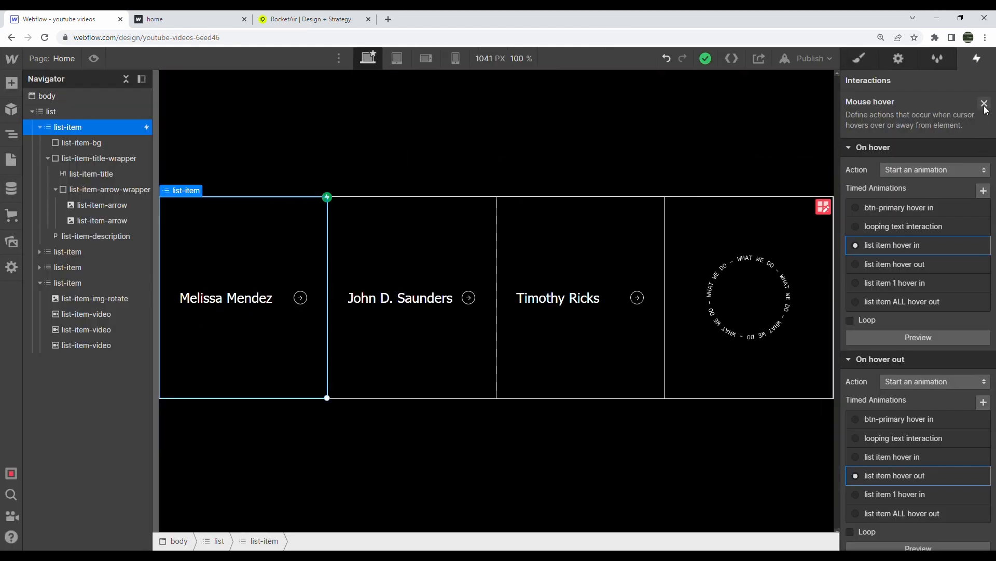
# In 'list item hover out', add an Opacity 100 action for the ring image, reorder actions, and save
pyautogui.scroll(-2, 911, 503)
pyautogui.click(910, 413)
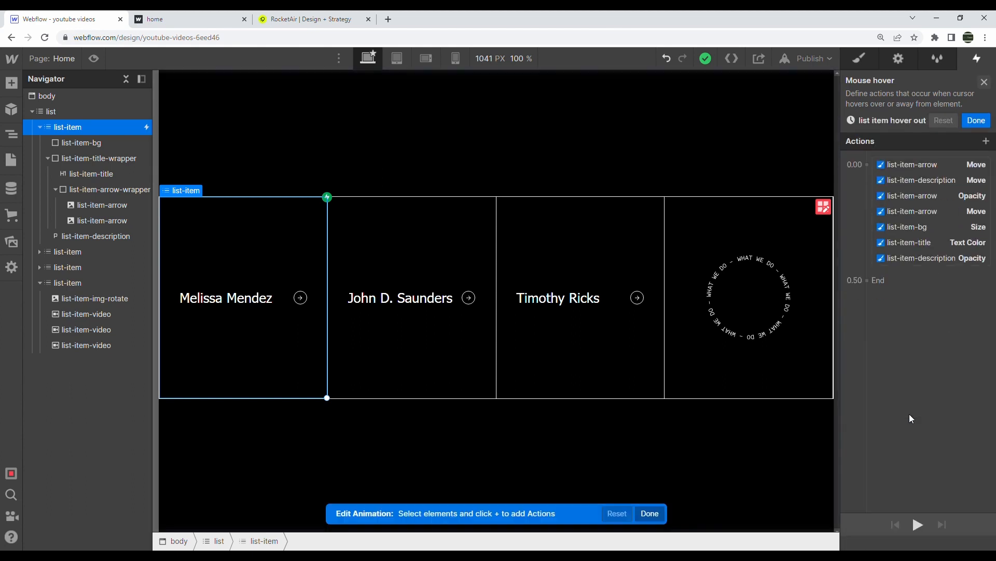
pyautogui.click(105, 304)
pyautogui.click(867, 126)
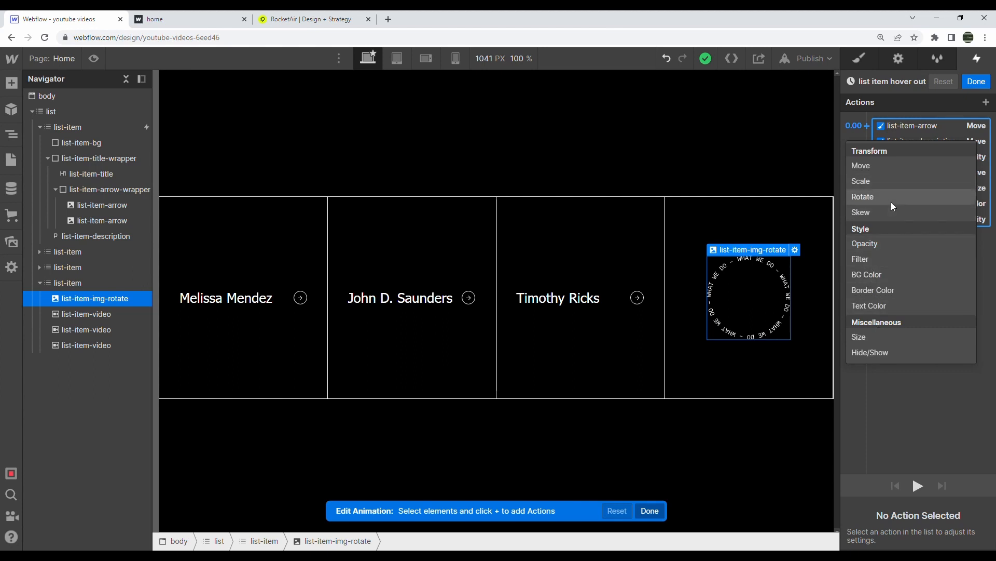
pyautogui.click(871, 251)
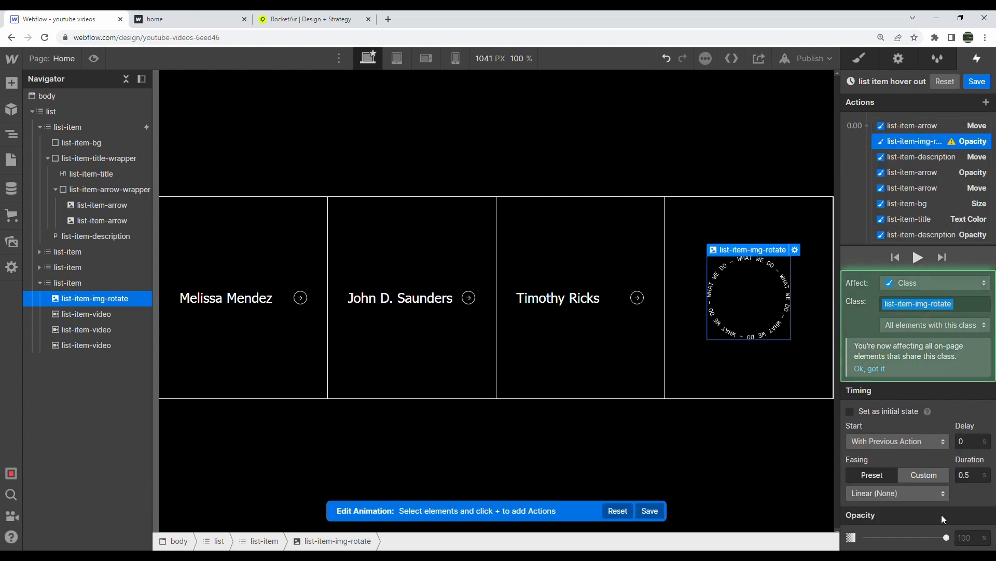
pyautogui.moveTo(921, 144); pyautogui.dragTo(918, 125)
pyautogui.scroll(-1, 927, 147)
pyautogui.click(922, 199)
pyautogui.scroll(1, 925, 199)
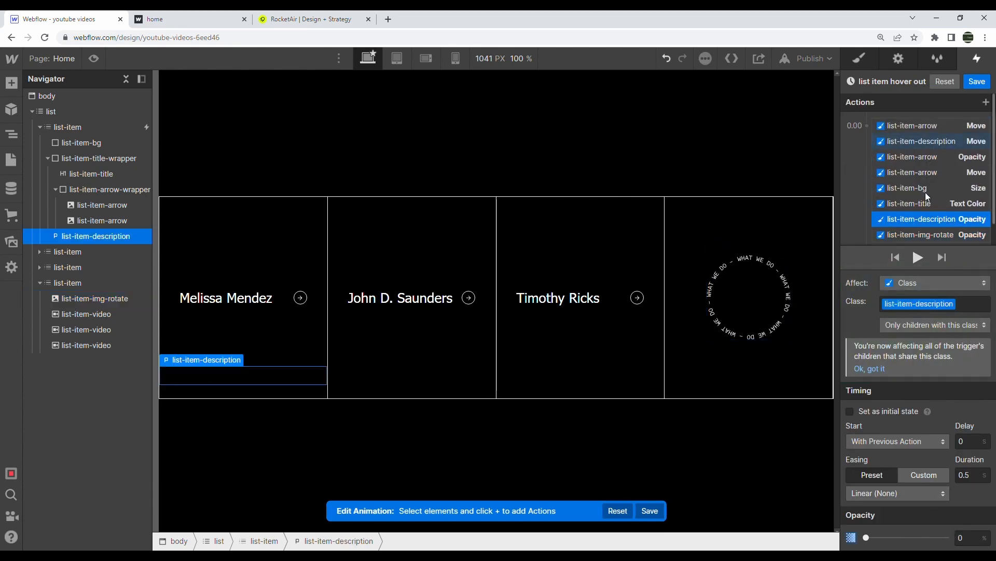
pyautogui.keyDown('shift'); pyautogui.click(913, 123); pyautogui.keyUp('shift')
pyautogui.moveTo(913, 175); pyautogui.dragTo(918, 231)
pyautogui.scroll(-1, 958, 221)
pyautogui.click(986, 81)
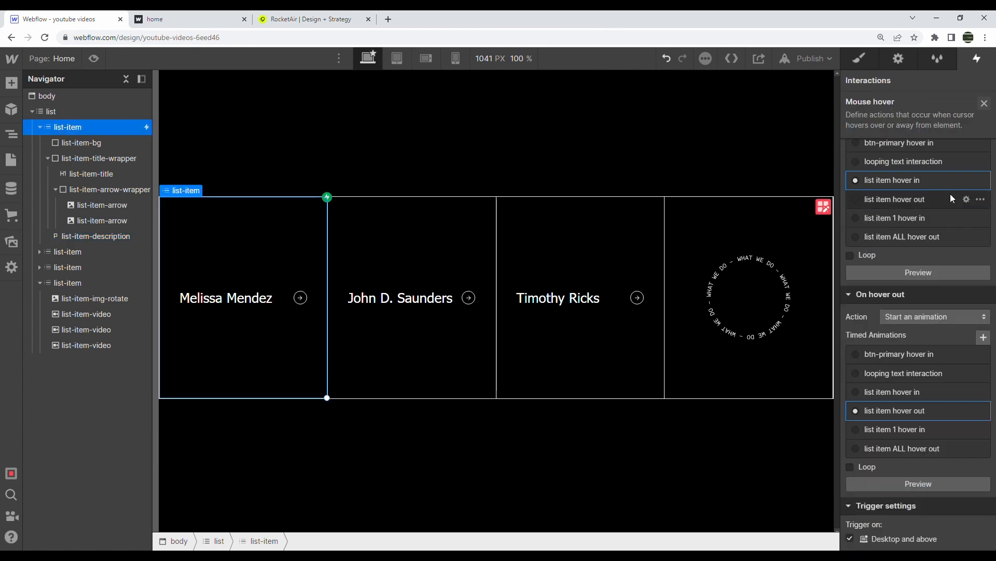
# Reorder 'list item hover in' so the ring image opacity action sits last, and save
pyautogui.click(902, 181)
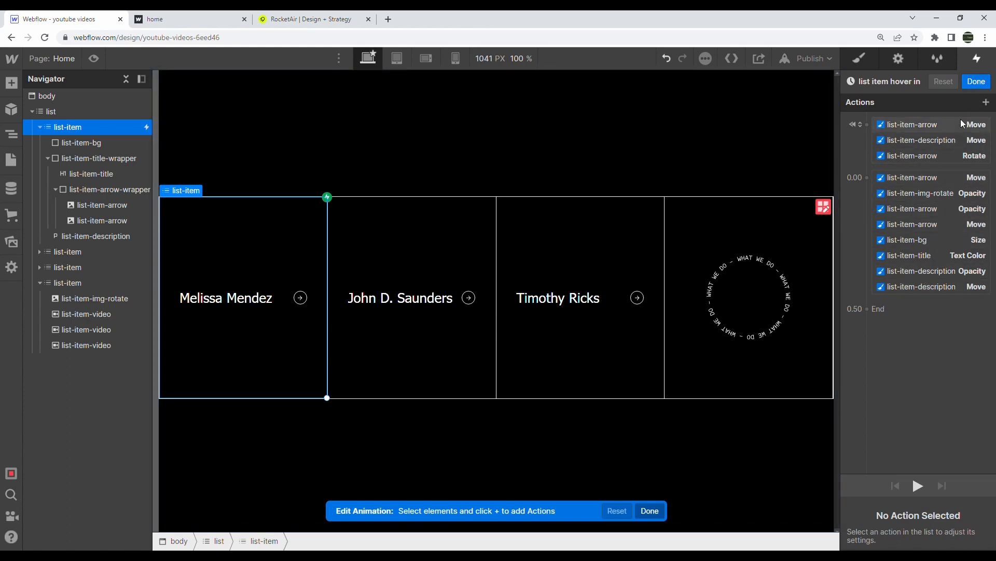
pyautogui.moveTo(958, 195); pyautogui.dragTo(955, 213)
pyautogui.click(951, 200)
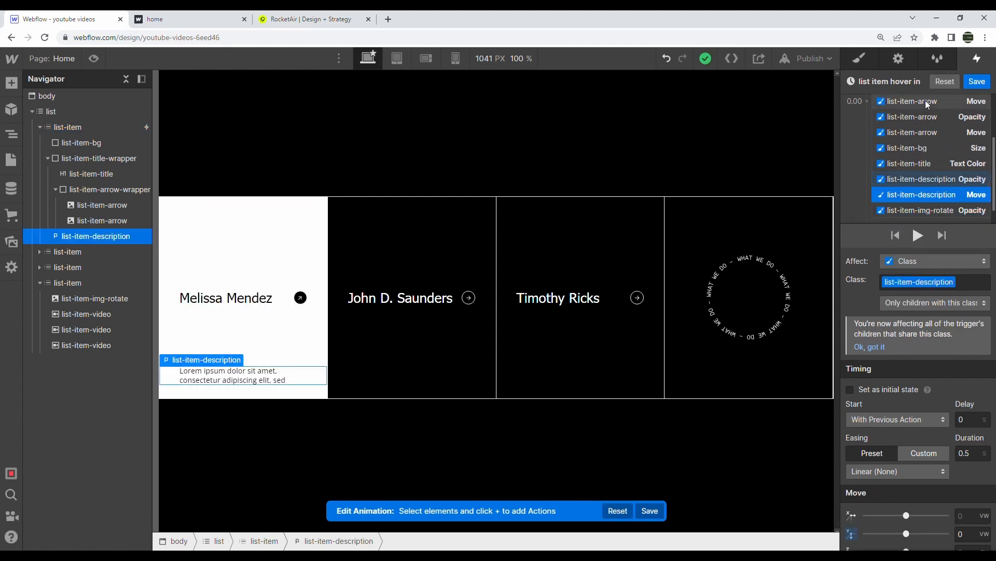
pyautogui.keyDown('shift'); pyautogui.click(927, 101); pyautogui.keyUp('shift')
pyautogui.moveTo(930, 114); pyautogui.dragTo(947, 213)
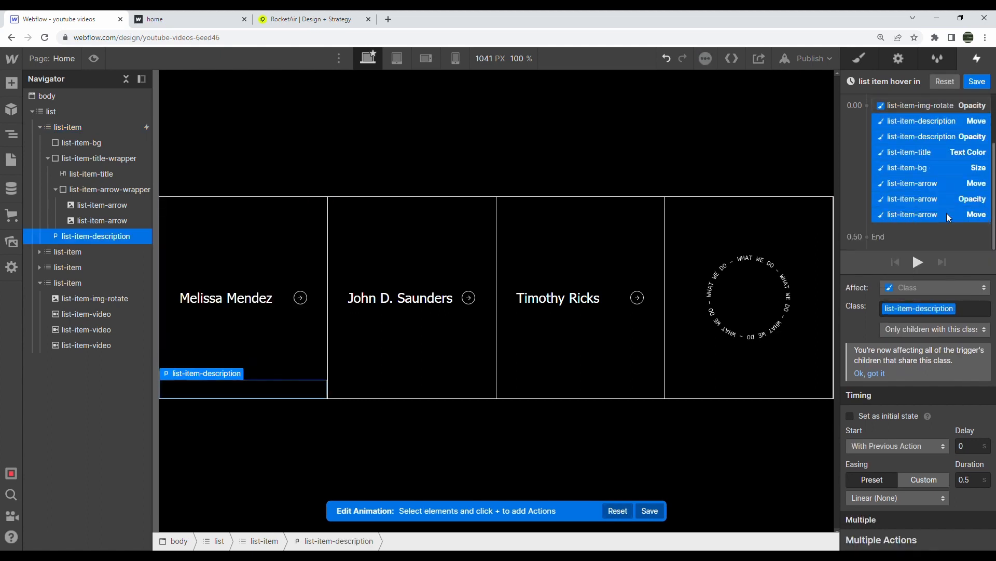
pyautogui.click(978, 82)
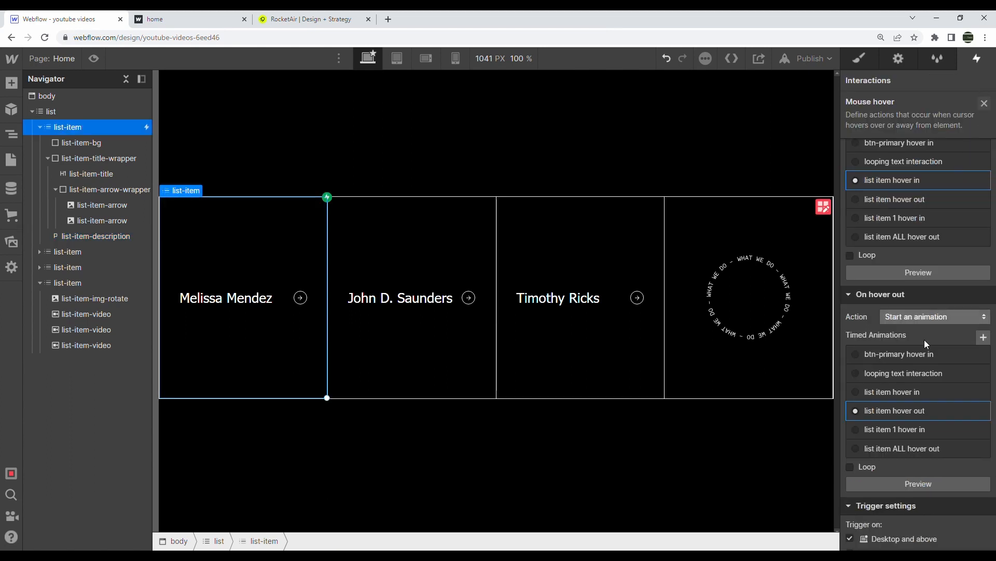
# Move the ring image action to the bottom of 'list item hover out', save, and preview
pyautogui.click(966, 411)
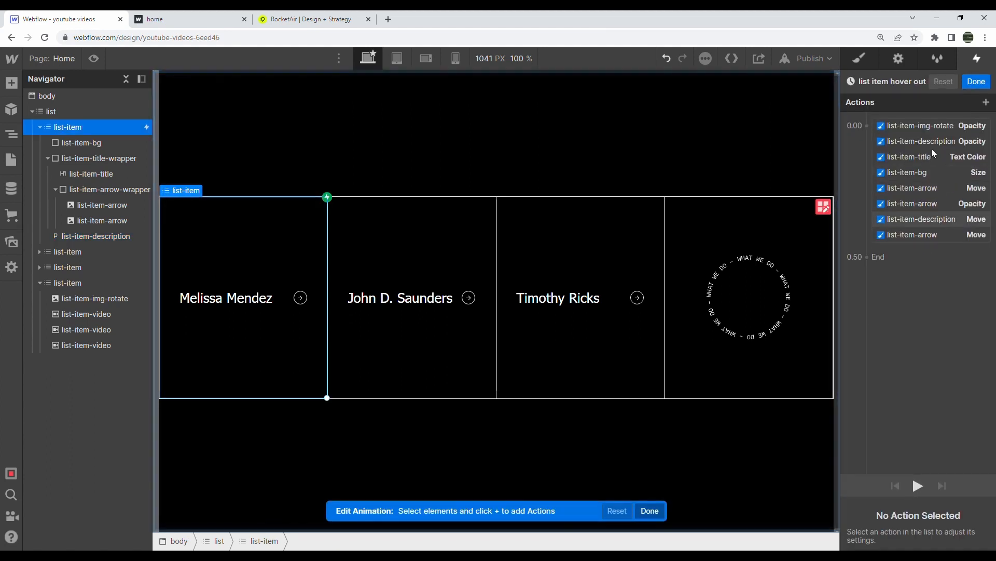
pyautogui.moveTo(941, 126); pyautogui.dragTo(936, 236)
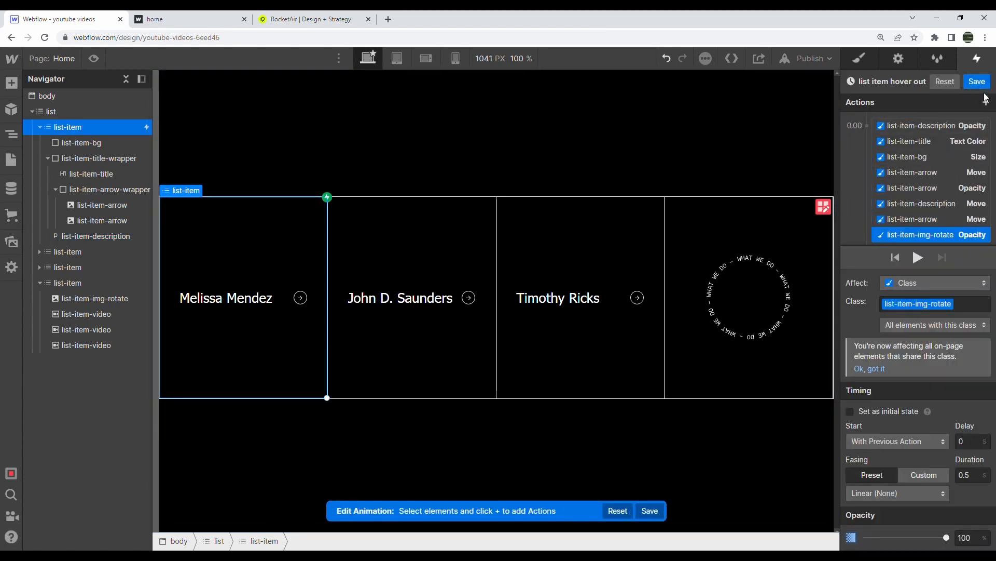
pyautogui.click(976, 81)
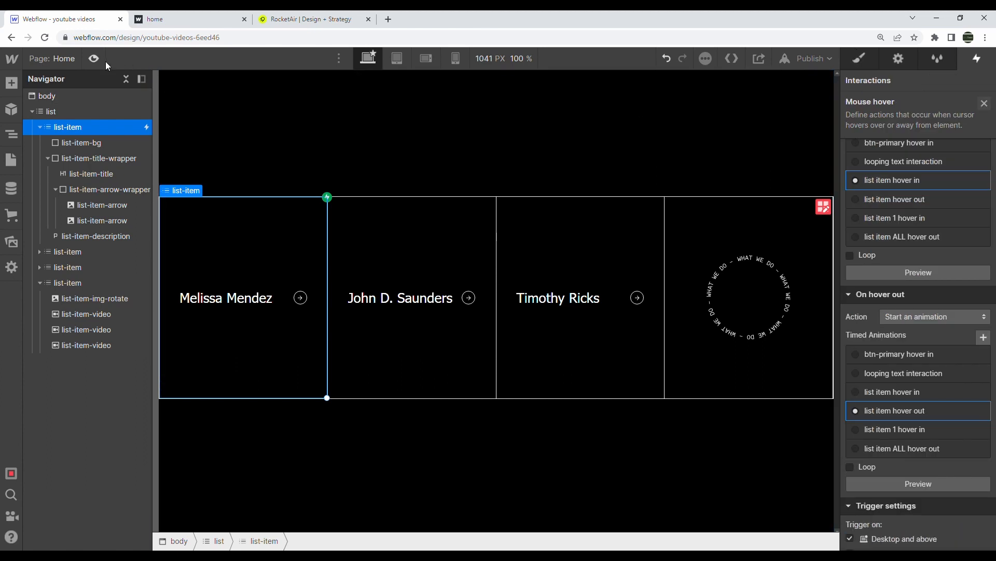
pyautogui.click(95, 58)
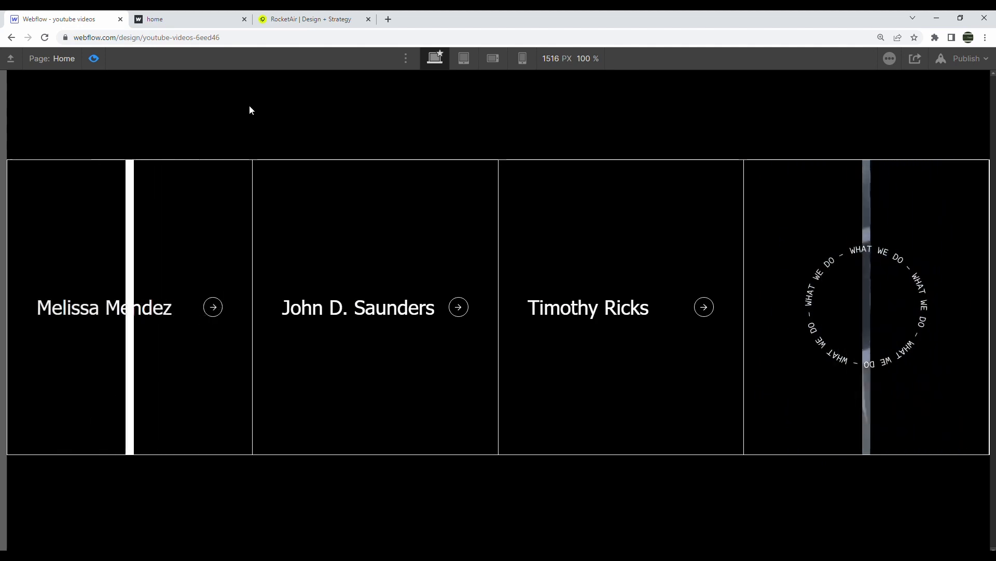
pyautogui.click(94, 58)
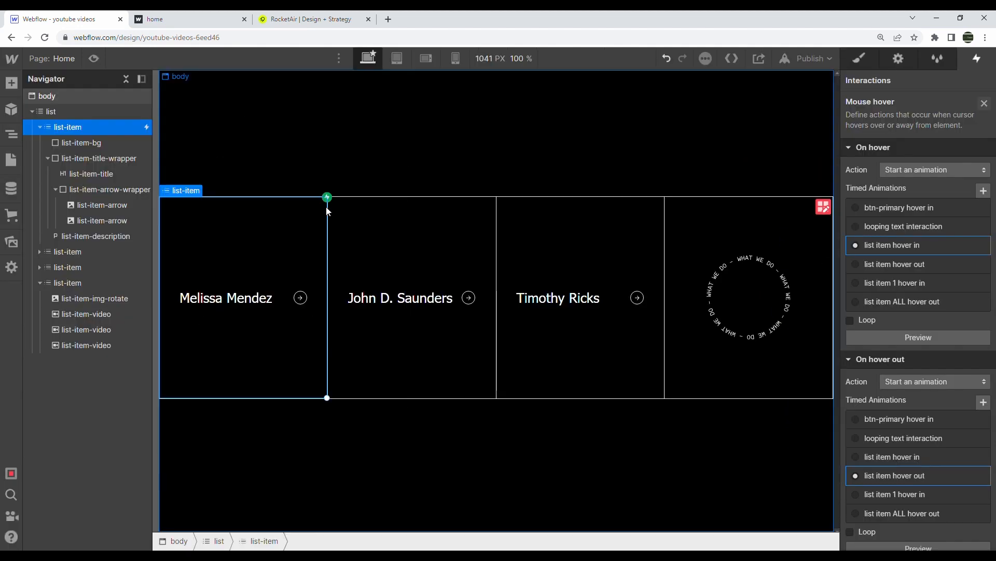
pyautogui.click(67, 252)
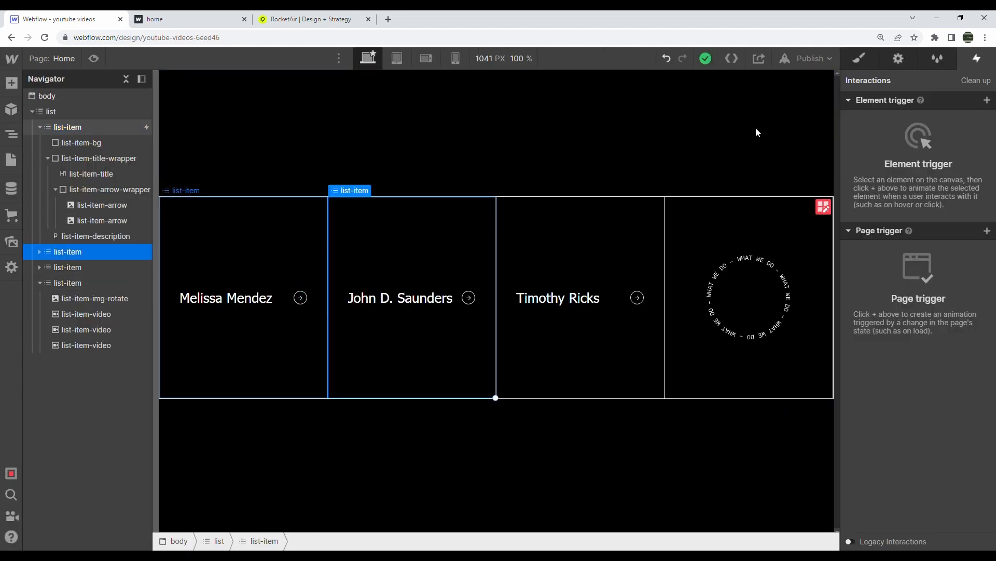
pyautogui.click(987, 99)
pyautogui.click(931, 139)
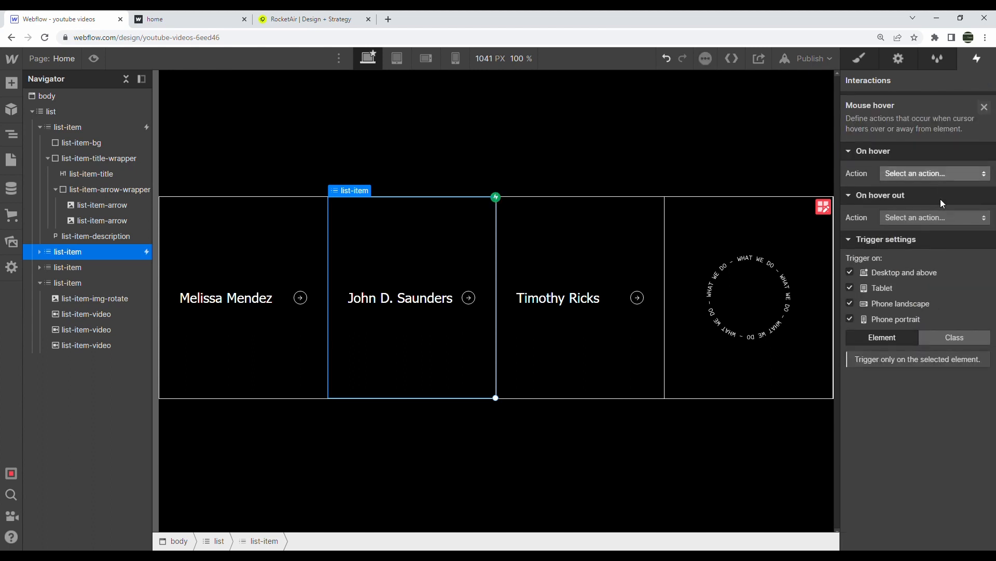
pyautogui.click(928, 171)
pyautogui.click(927, 207)
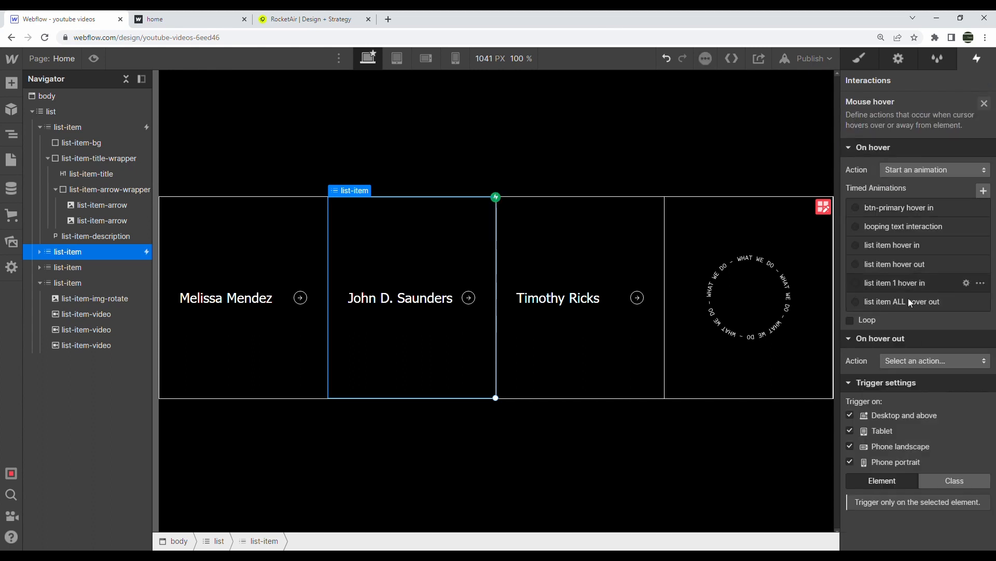
pyautogui.click(908, 263)
pyautogui.click(908, 245)
pyautogui.click(923, 381)
pyautogui.click(912, 213)
pyautogui.scroll(-3, 919, 385)
pyautogui.click(895, 345)
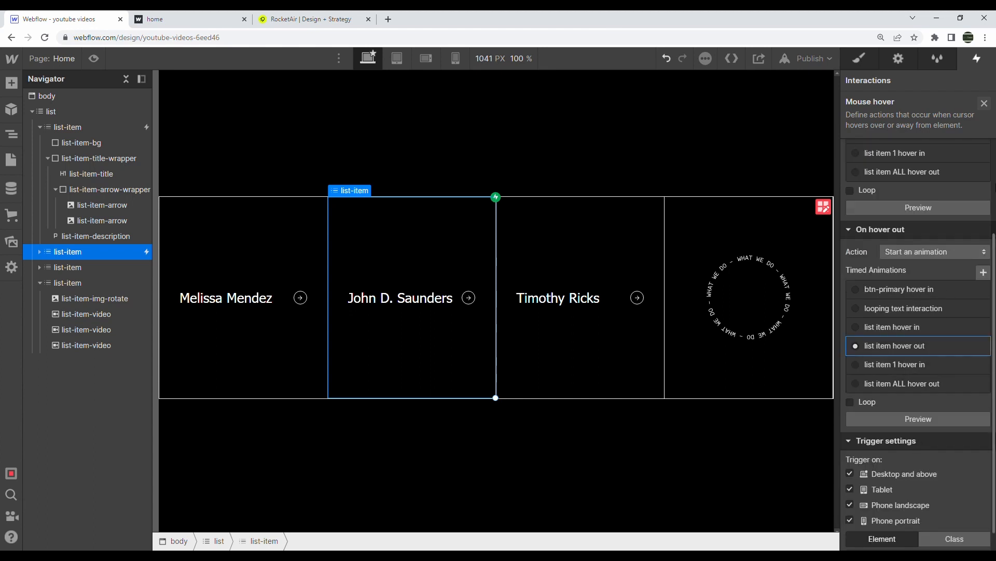
pyautogui.click(984, 102)
# Add a second hover trigger to the card and duplicate the list item 1 hover in animation
pyautogui.click(987, 100)
pyautogui.click(924, 146)
pyautogui.click(932, 171)
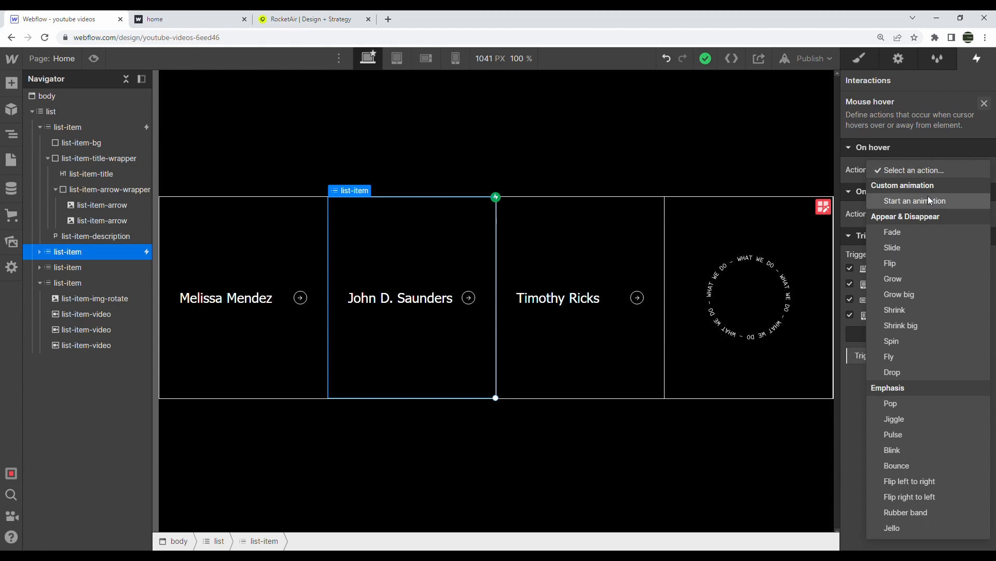
pyautogui.click(929, 200)
pyautogui.click(981, 283)
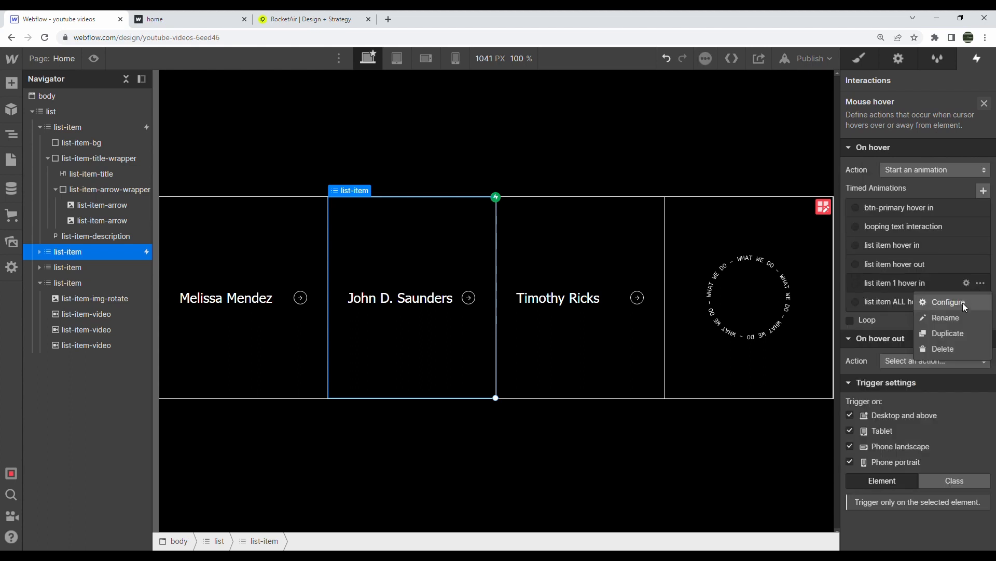
pyautogui.click(954, 337)
pyautogui.click(907, 303)
pyautogui.click(914, 301)
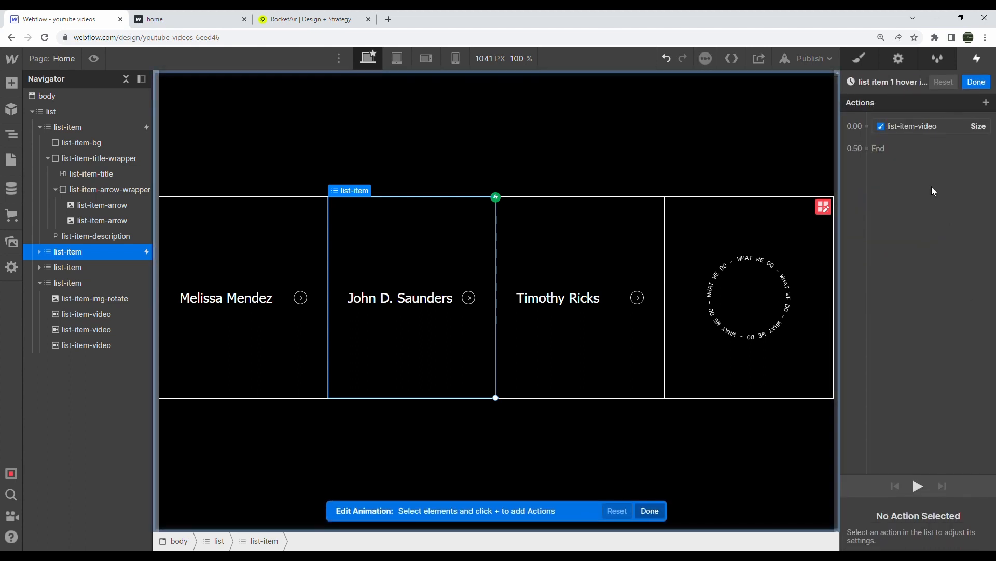
pyautogui.click(977, 83)
# Rename the copied animation to 'list item 2 hover in'
pyautogui.click(981, 301)
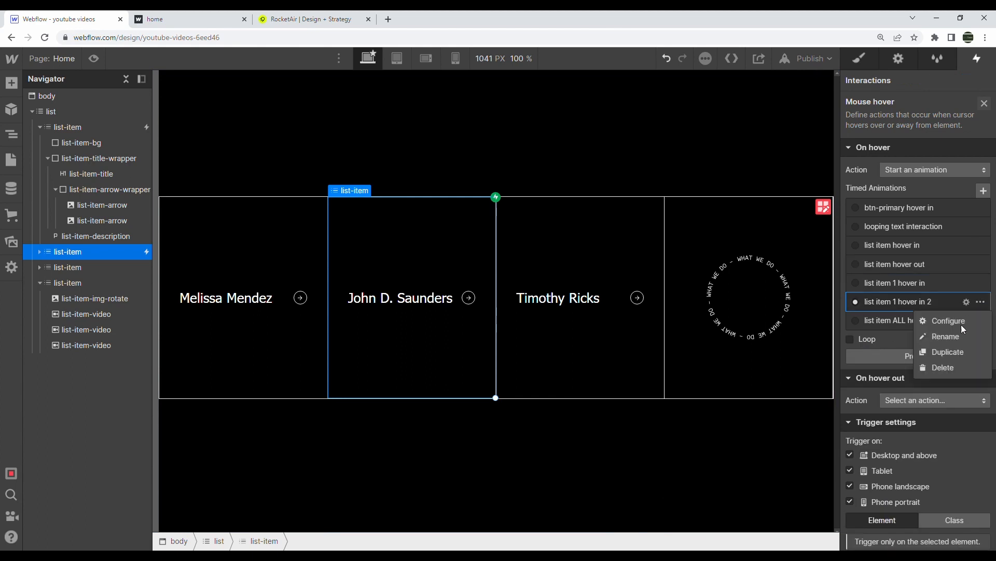
pyautogui.click(958, 337)
pyautogui.press('End')
pyautogui.hotkey('ctrl', 'shift', 'Left')
pyautogui.hotkey('ctrl', 'shift', 'Left')
pyautogui.hotkey('ctrl', 'shift', 'Left')
pyautogui.hotkey('ctrl', 'shift', 'Left')
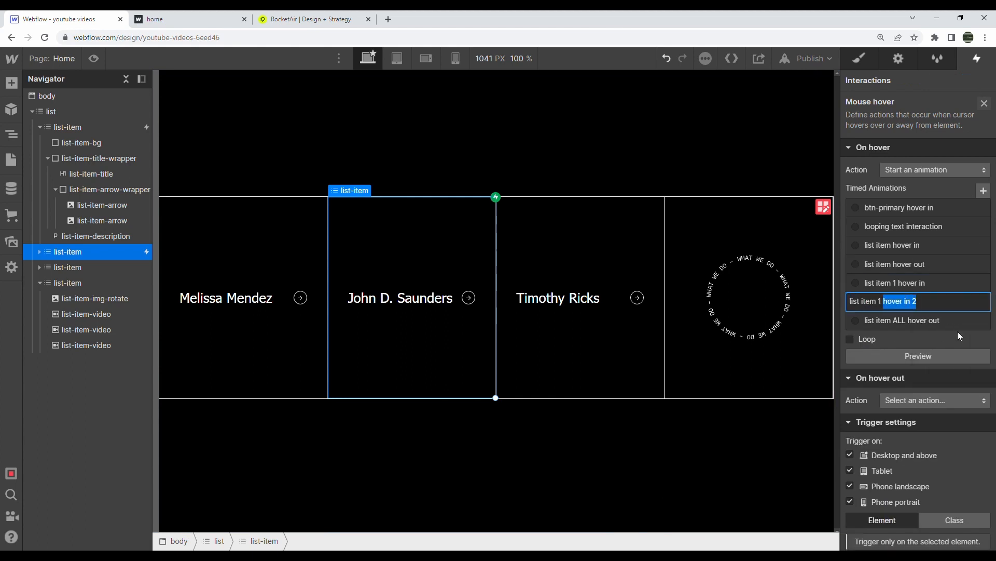
pyautogui.write('2 hover in')
pyautogui.press('Return')
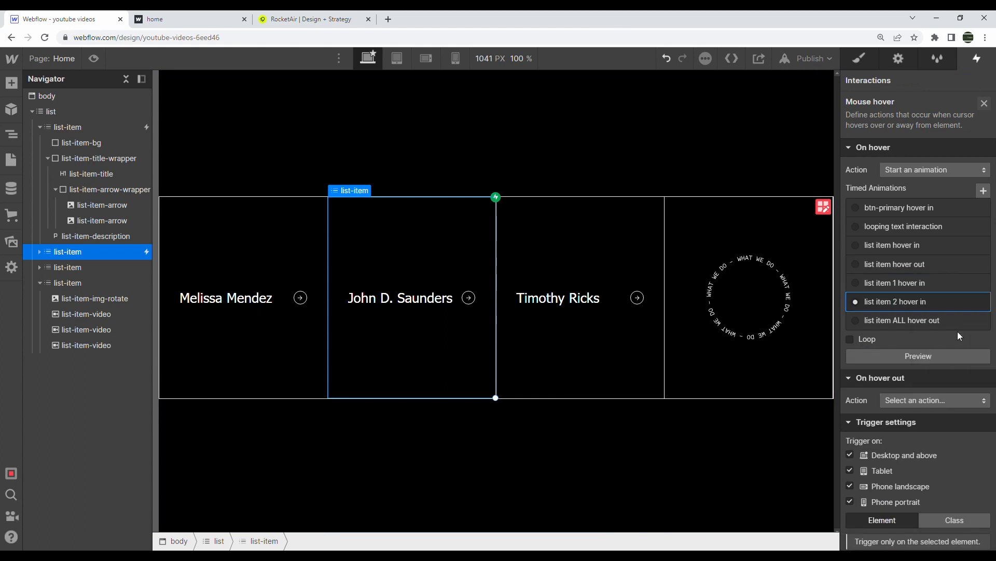
# Retarget the size action of list item 2 hover in to the list-item-video 2 class
pyautogui.click(924, 308)
pyautogui.click(917, 125)
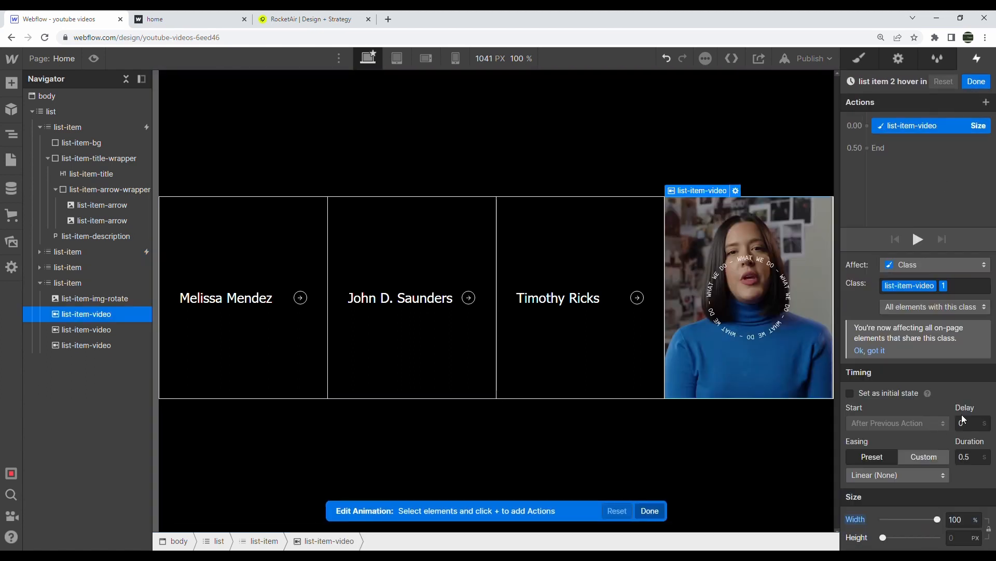
pyautogui.click(948, 286)
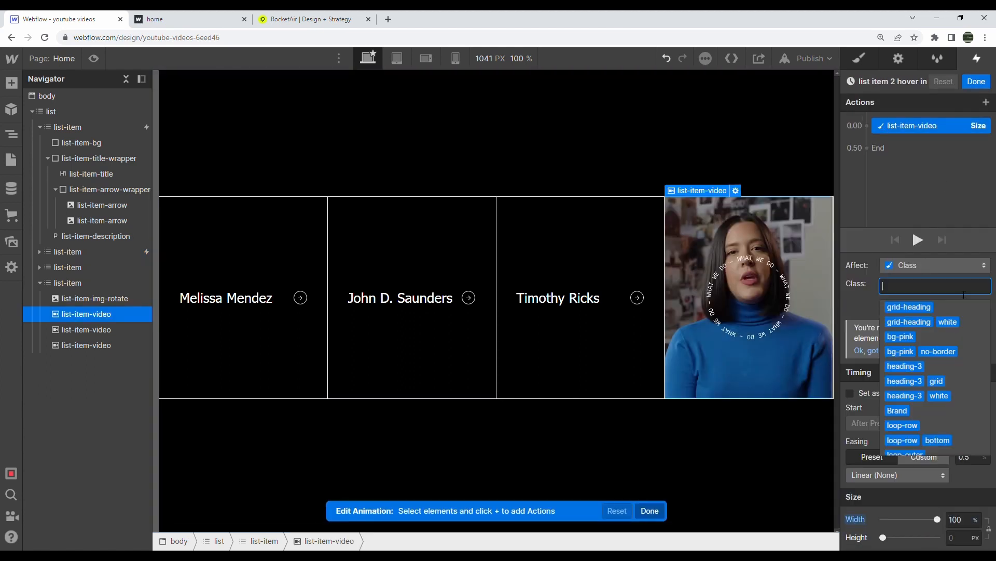
pyautogui.write('list')
pyautogui.click(947, 353)
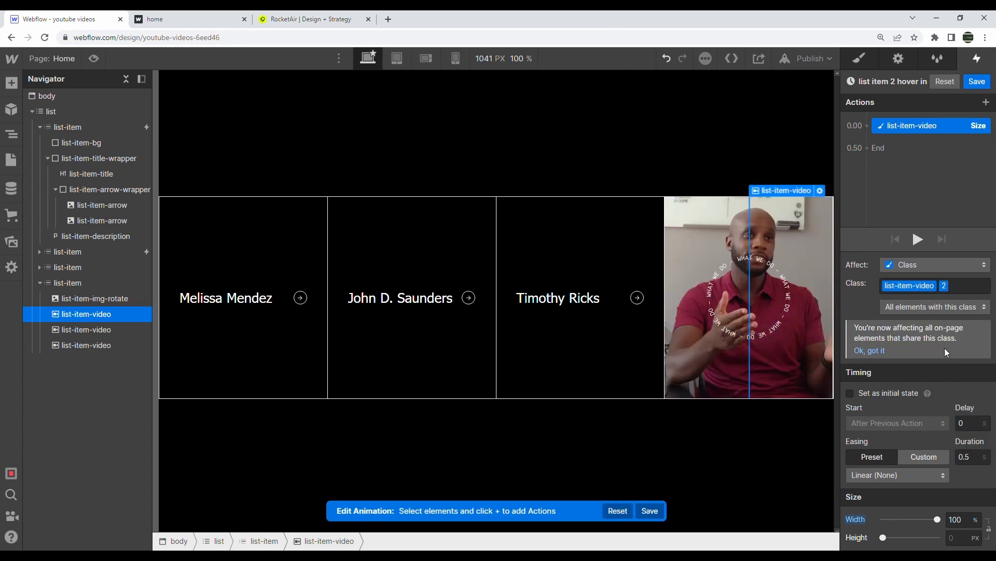
pyautogui.click(976, 81)
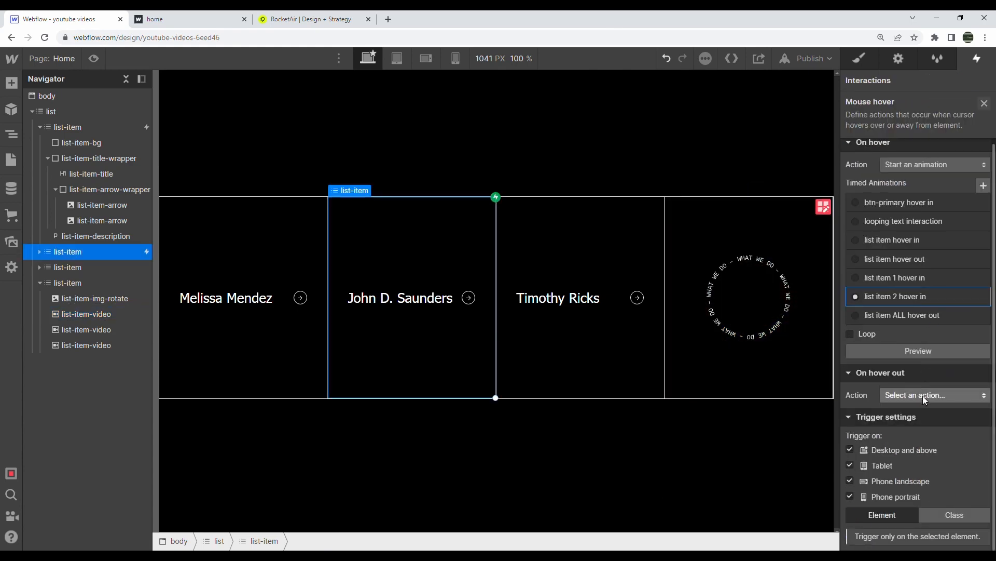
# Set the second trigger's hover out to play list item ALL hover out
pyautogui.click(923, 396)
pyautogui.click(908, 214)
pyautogui.scroll(-3, 933, 428)
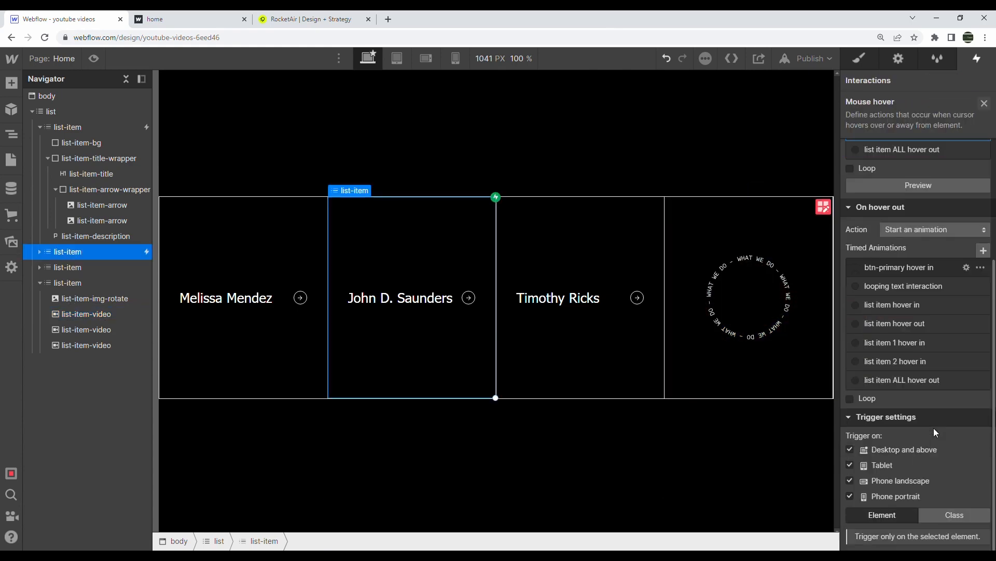
pyautogui.click(920, 379)
pyautogui.click(984, 104)
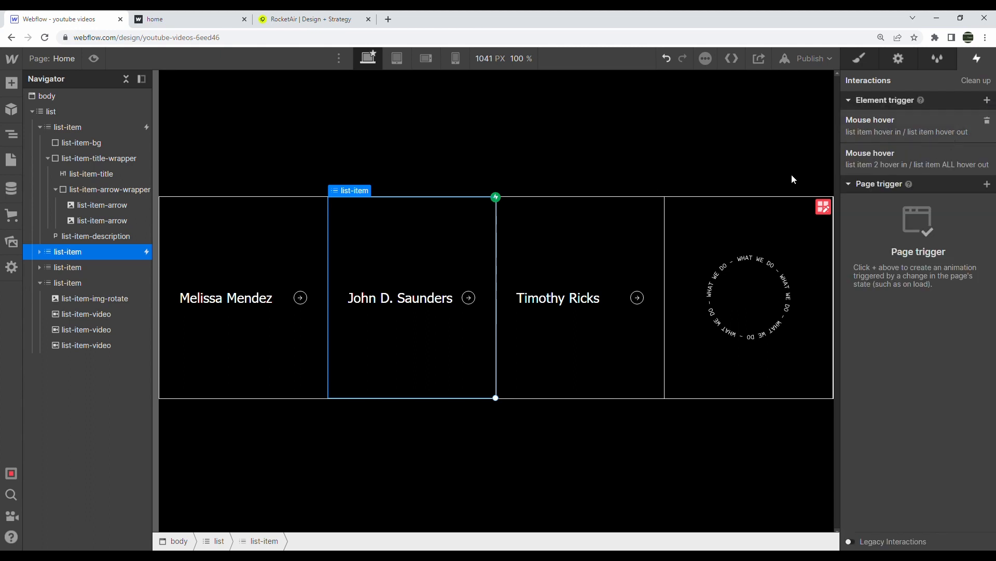
pyautogui.click(68, 267)
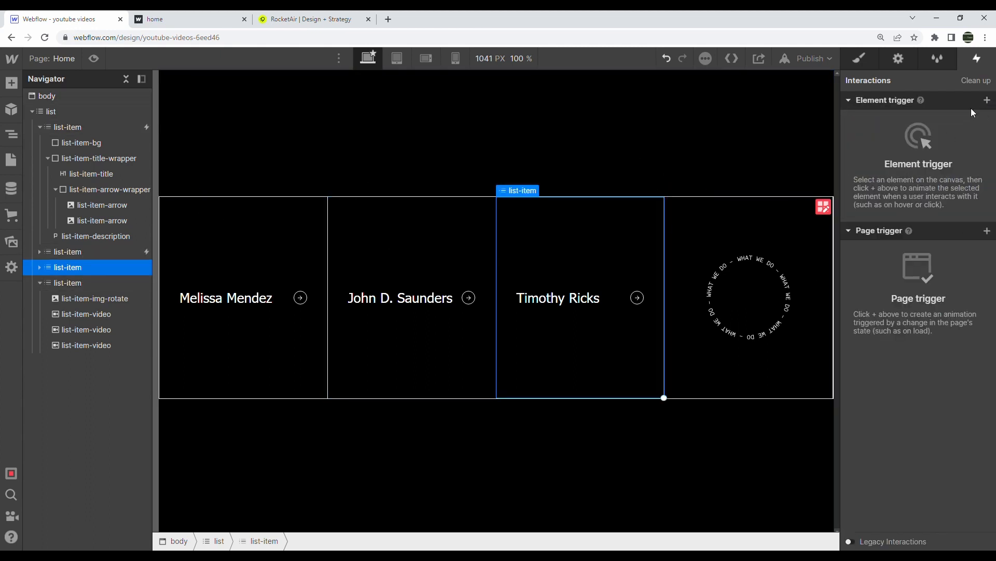
pyautogui.click(988, 99)
pyautogui.click(956, 138)
pyautogui.click(916, 167)
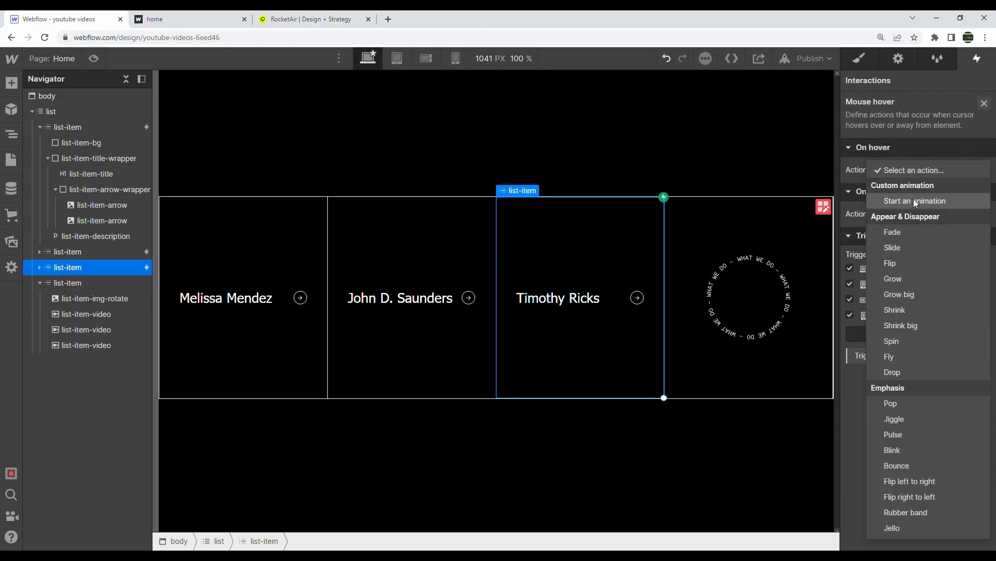
pyautogui.click(914, 196)
pyautogui.click(915, 249)
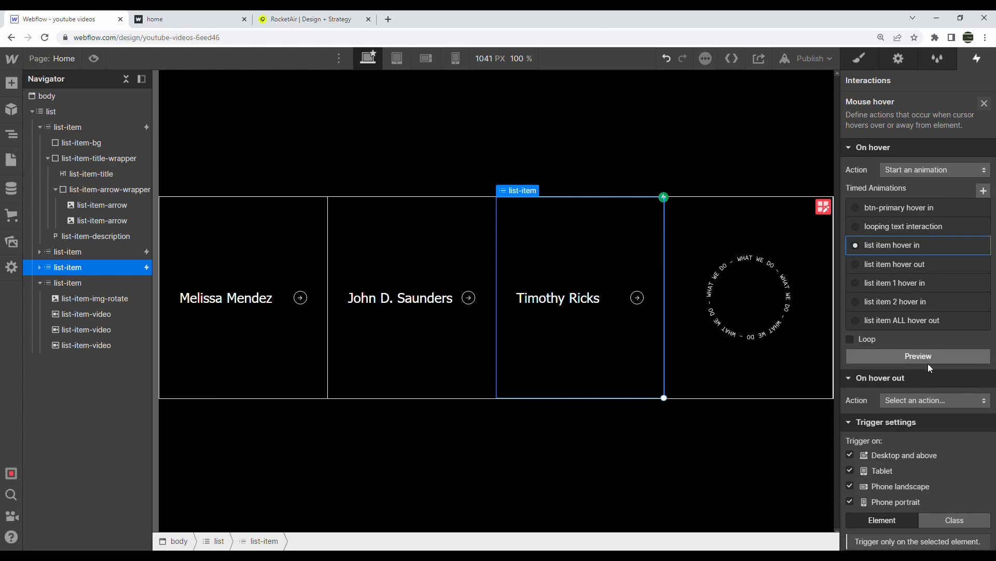
pyautogui.click(926, 397)
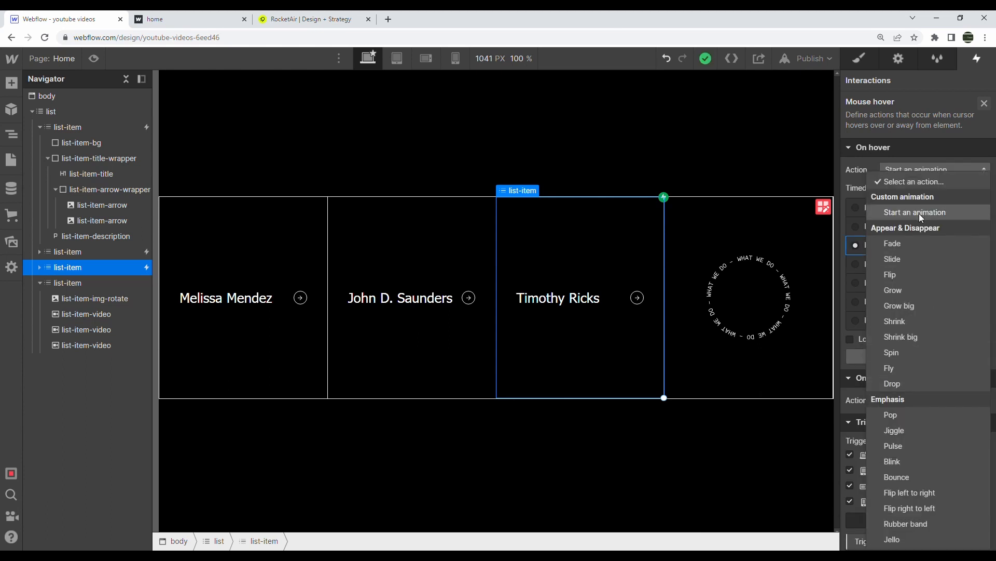
pyautogui.click(920, 213)
pyautogui.click(917, 360)
pyautogui.click(911, 322)
pyautogui.click(985, 103)
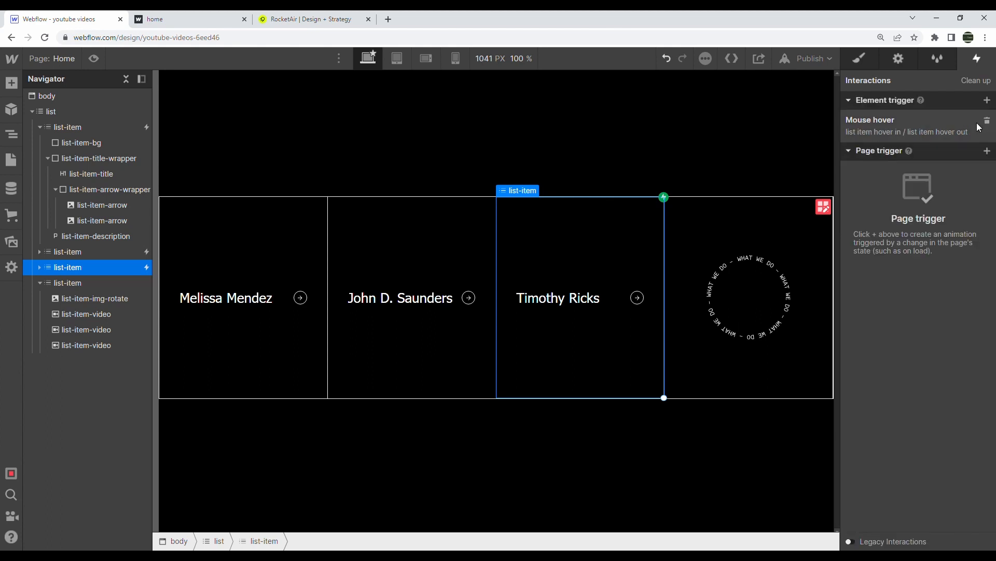
# Add a second hover trigger to the card and duplicate the list item 2 hover in animation
pyautogui.click(987, 100)
pyautogui.click(939, 144)
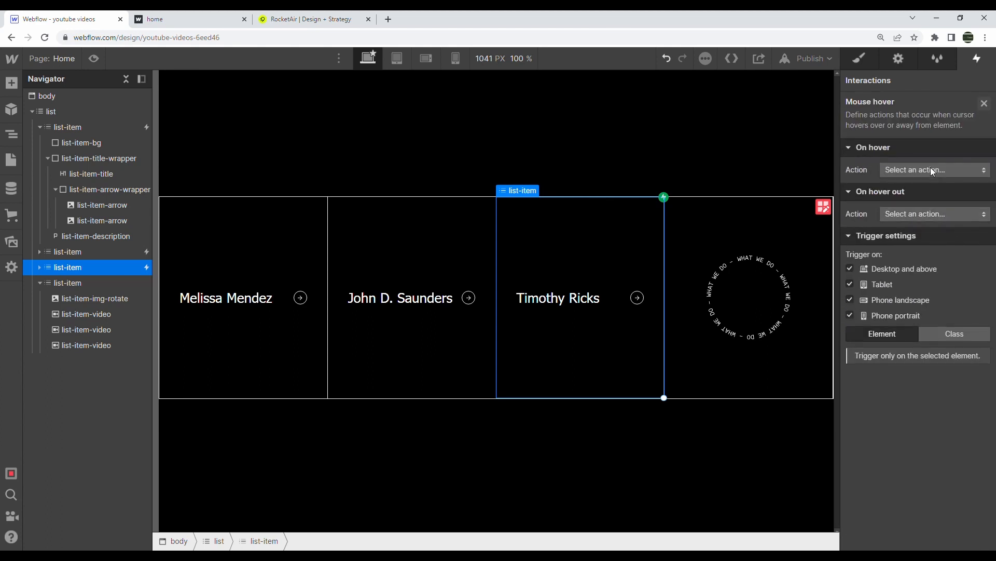
pyautogui.click(930, 167)
pyautogui.click(929, 202)
pyautogui.click(980, 301)
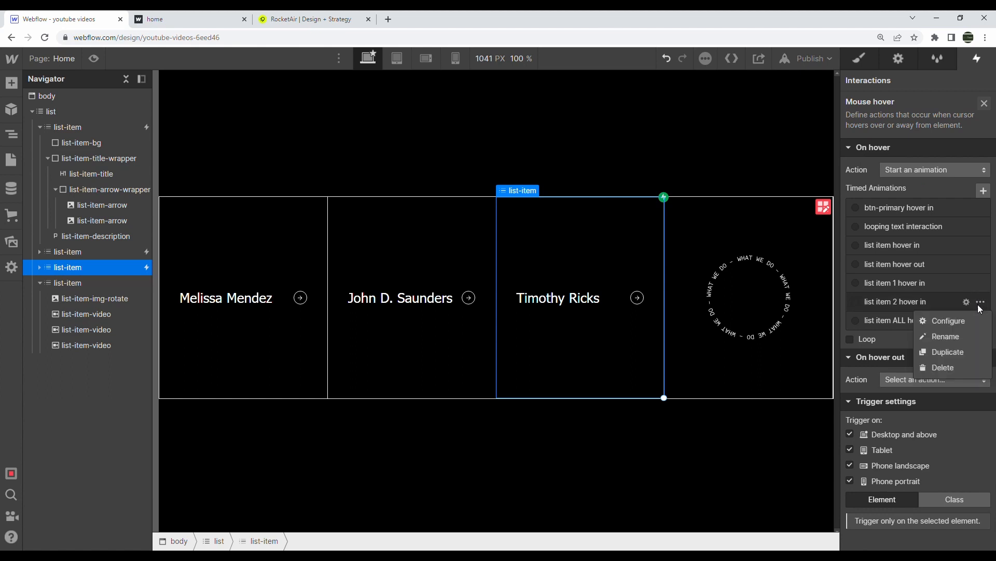
pyautogui.click(954, 347)
# Rename the copy to 'list item 3 hover in', fixing a typo, and play it on hover
pyautogui.click(981, 321)
pyautogui.click(951, 355)
pyautogui.write('lis')
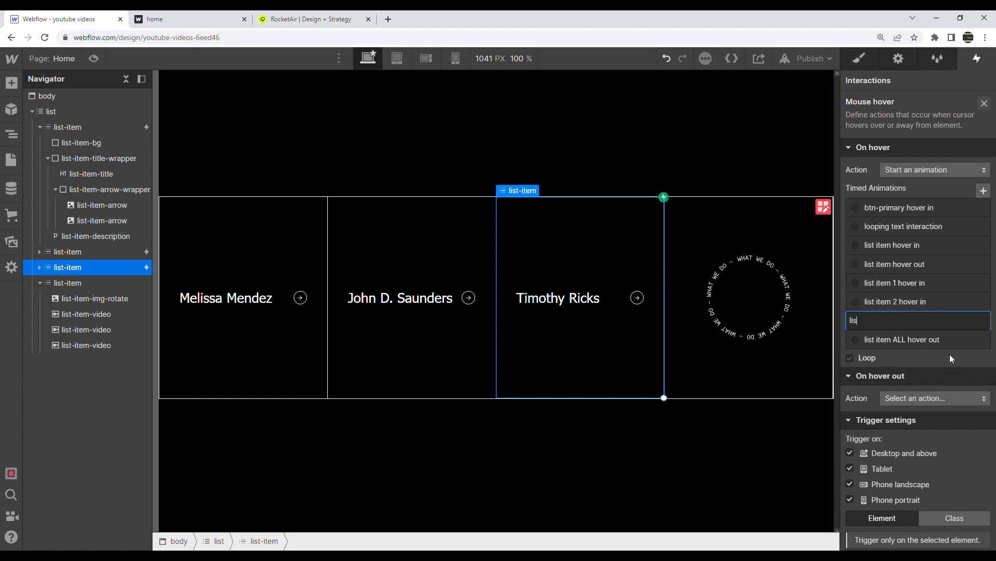
pyautogui.write('t item 3 hove rin')
pyautogui.press('Return')
pyautogui.click(981, 321)
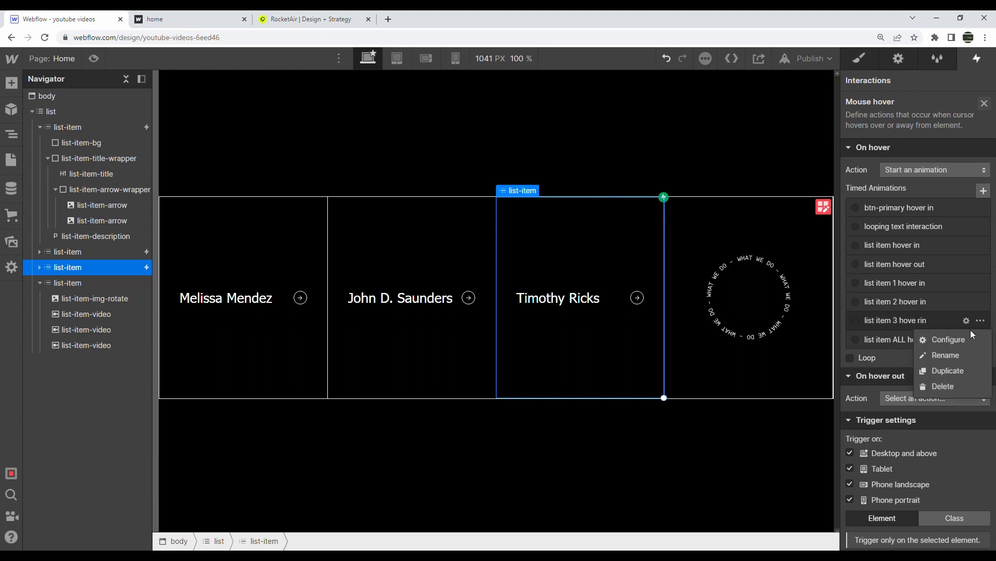
pyautogui.click(965, 351)
pyautogui.press('Right')
pyautogui.hotkey('ctrl', 'shift', 'Left')
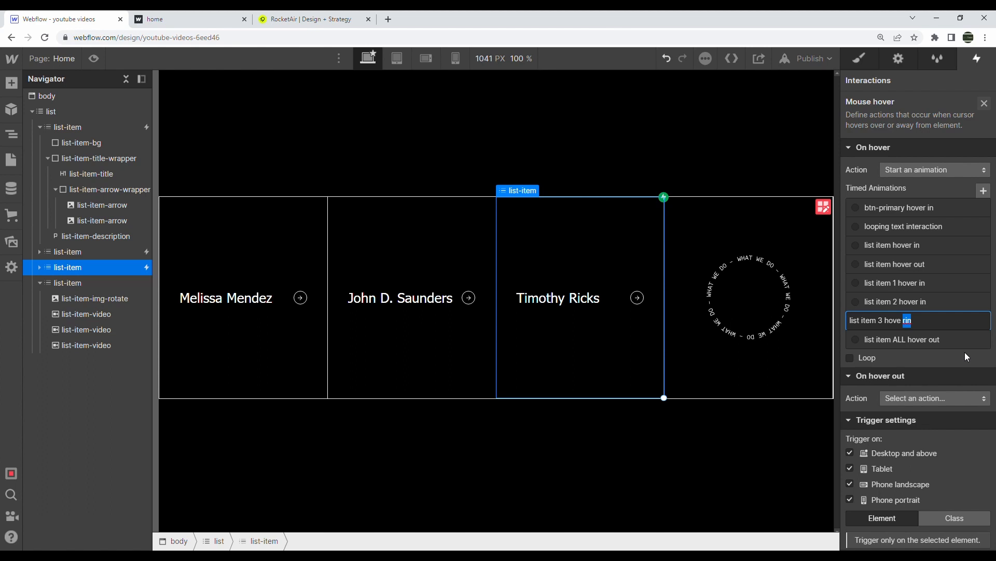
pyautogui.press('BackSpace')
pyautogui.press('BackSpace')
pyautogui.write('r in')
pyautogui.press('Return')
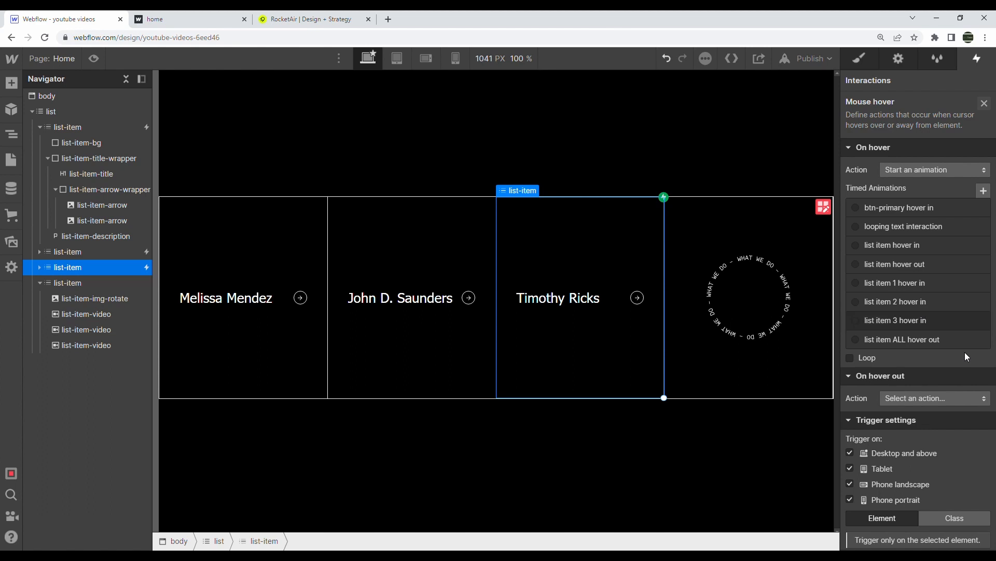
pyautogui.click(929, 322)
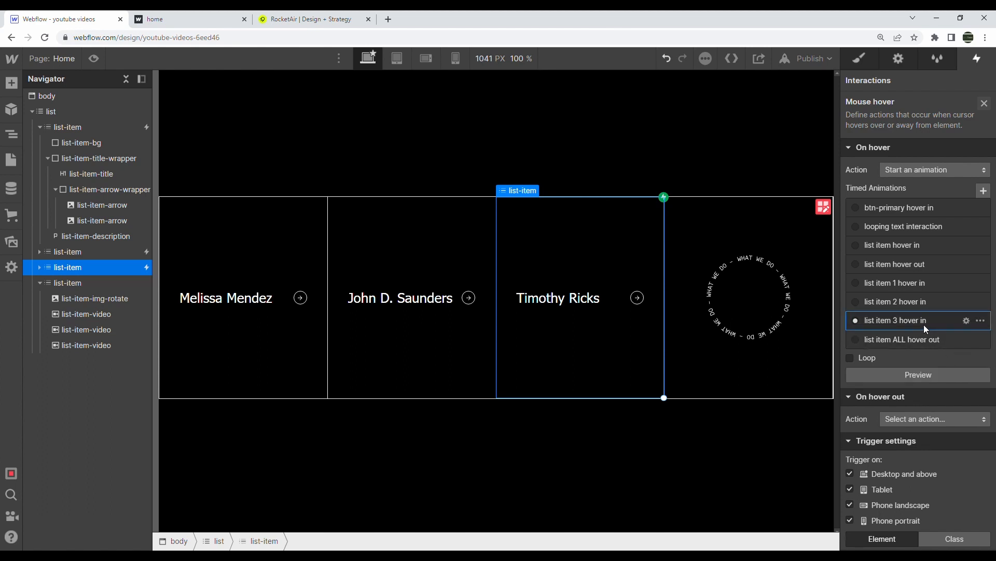
# Retarget the size action of list item 3 hover in to the list-item-video 3 class
pyautogui.click(924, 325)
pyautogui.click(920, 127)
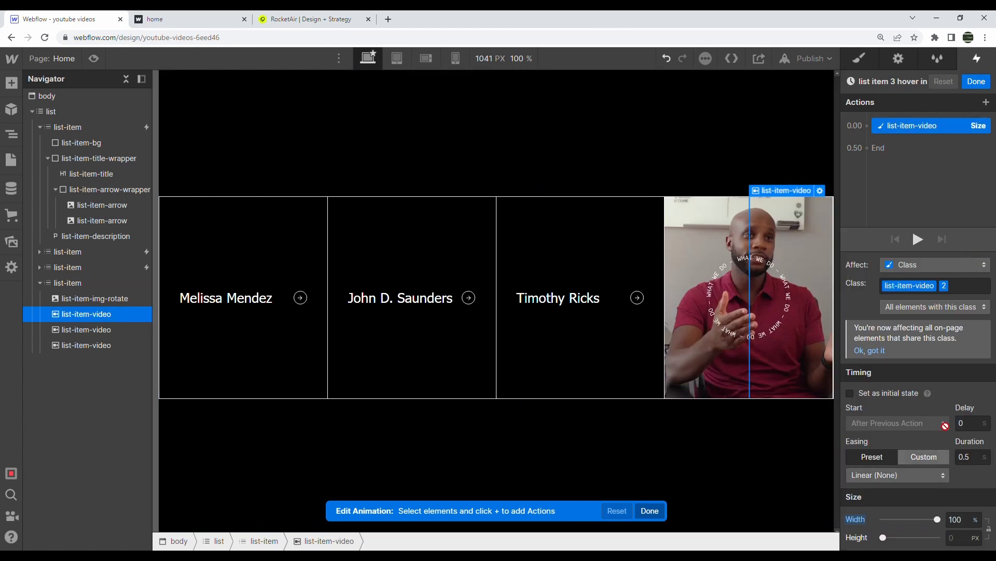
pyautogui.click(954, 287)
pyautogui.write('list')
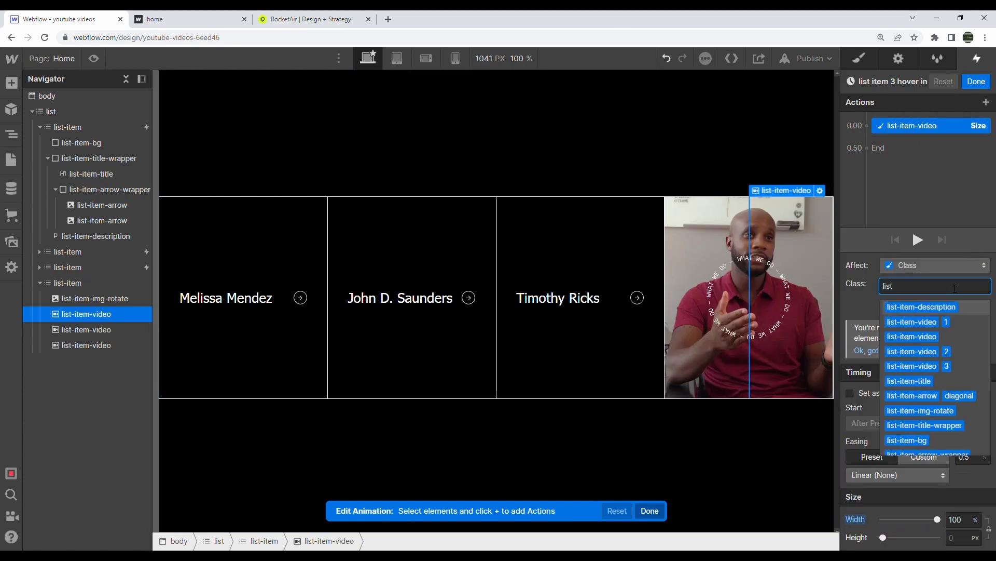
pyautogui.click(955, 367)
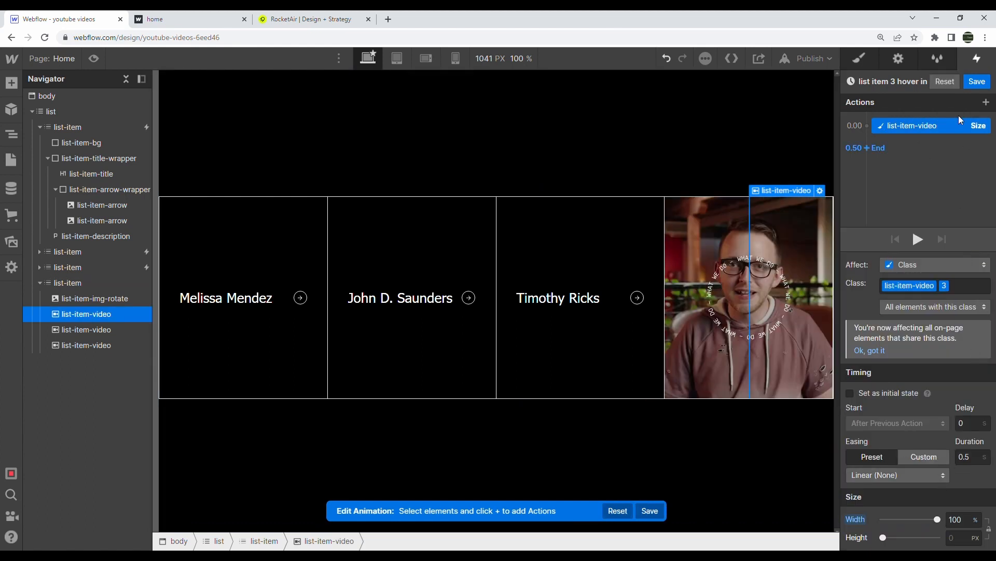
pyautogui.click(986, 84)
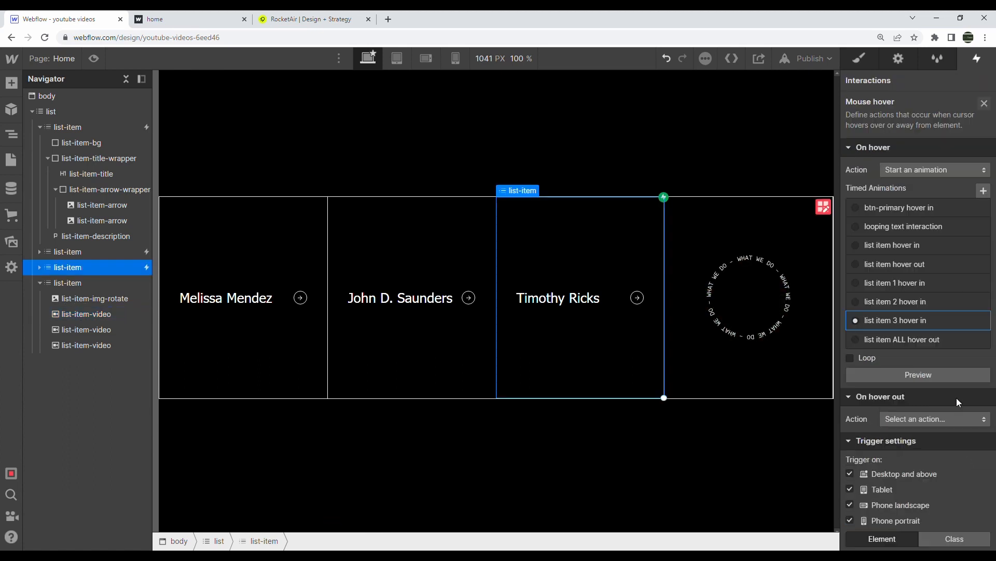
# Set the card's hover out to play list item ALL hover out, then preview the page
pyautogui.click(929, 420)
pyautogui.click(930, 211)
pyautogui.scroll(-5, 951, 378)
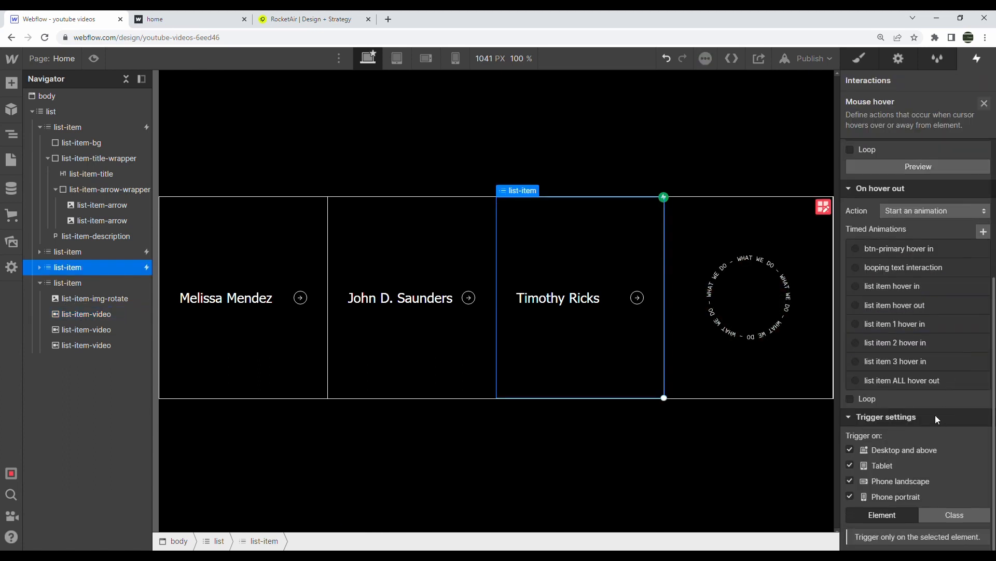
pyautogui.click(926, 380)
pyautogui.click(94, 58)
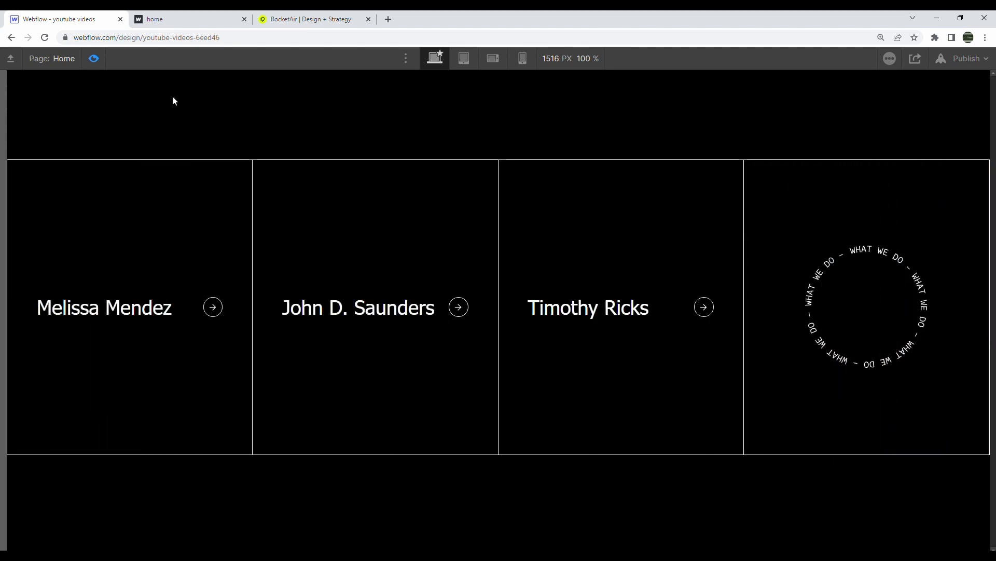
pyautogui.click(101, 61)
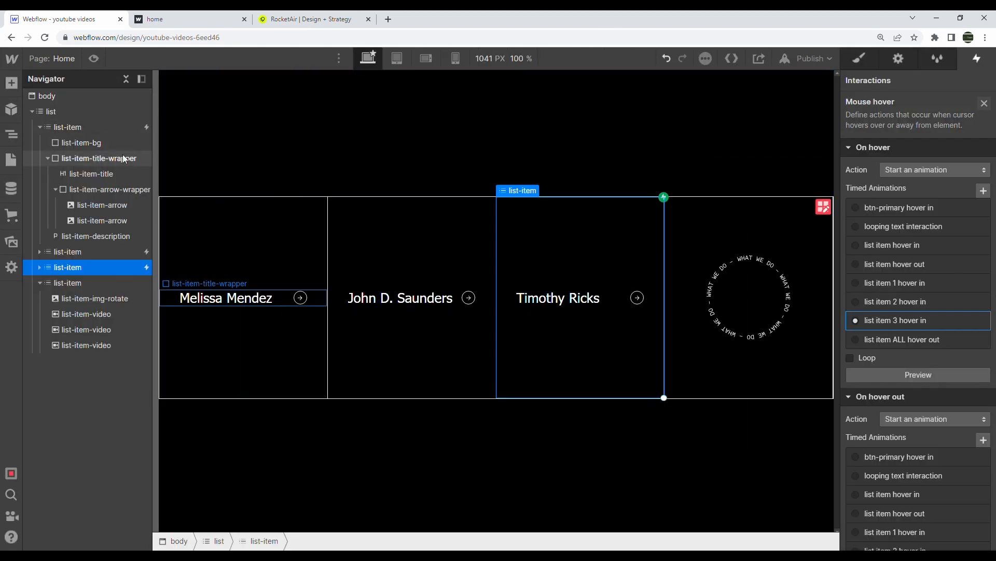
pyautogui.click(145, 130)
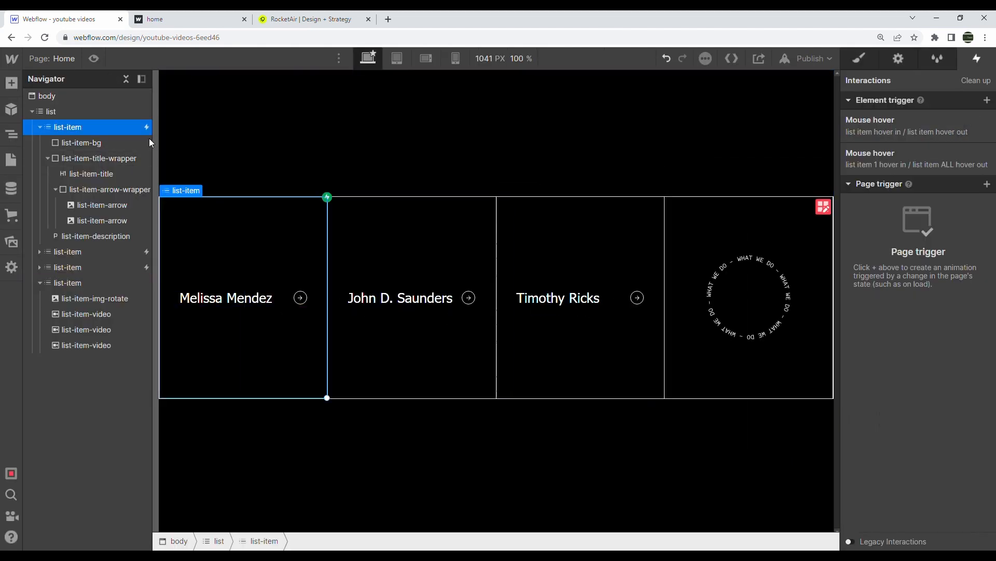
pyautogui.click(919, 128)
pyautogui.click(898, 247)
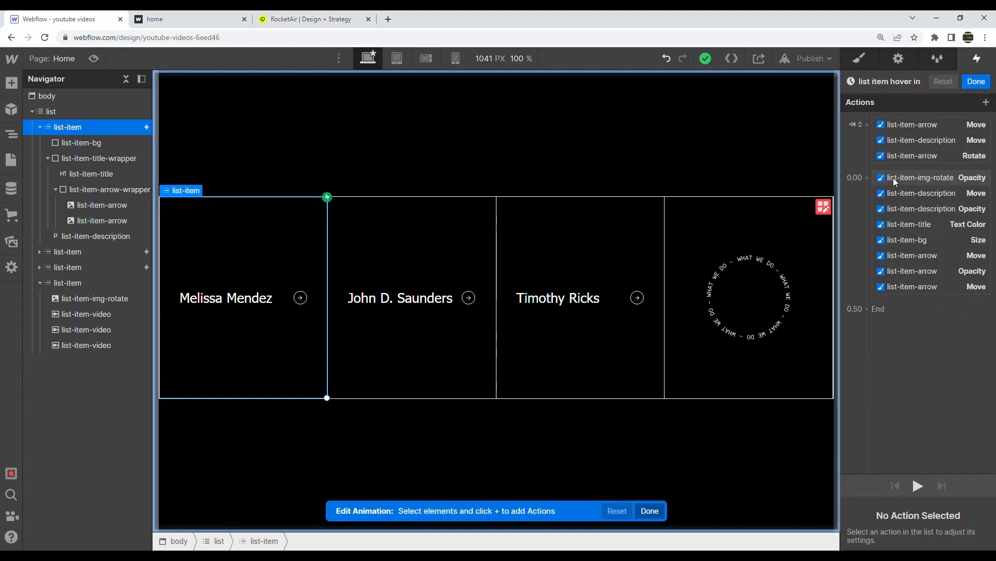
pyautogui.click(893, 178)
pyautogui.scroll(-2, 908, 213)
pyautogui.keyDown('shift'); pyautogui.click(908, 213); pyautogui.keyUp('shift')
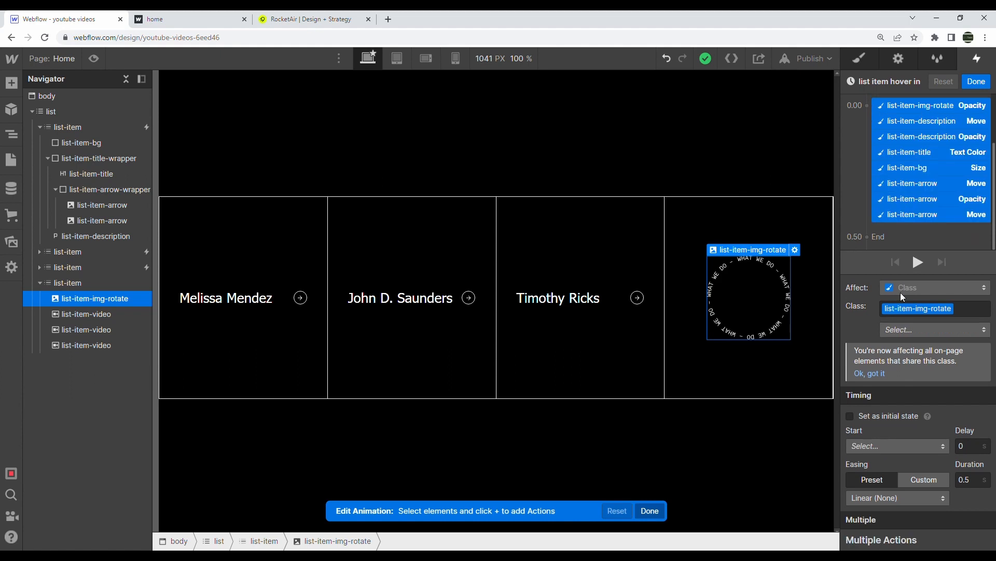
pyautogui.click(876, 505)
pyautogui.click(883, 138)
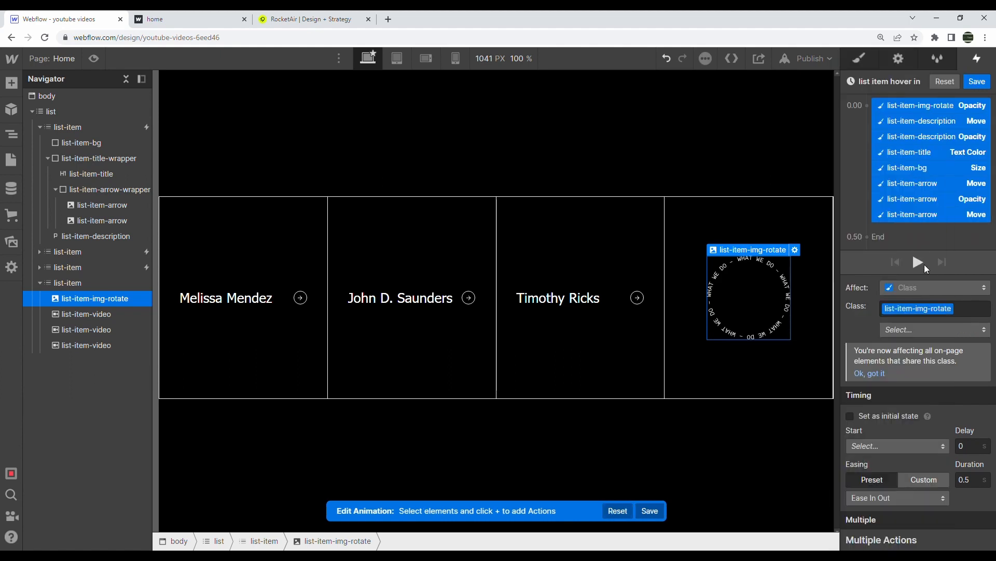
pyautogui.click(917, 260)
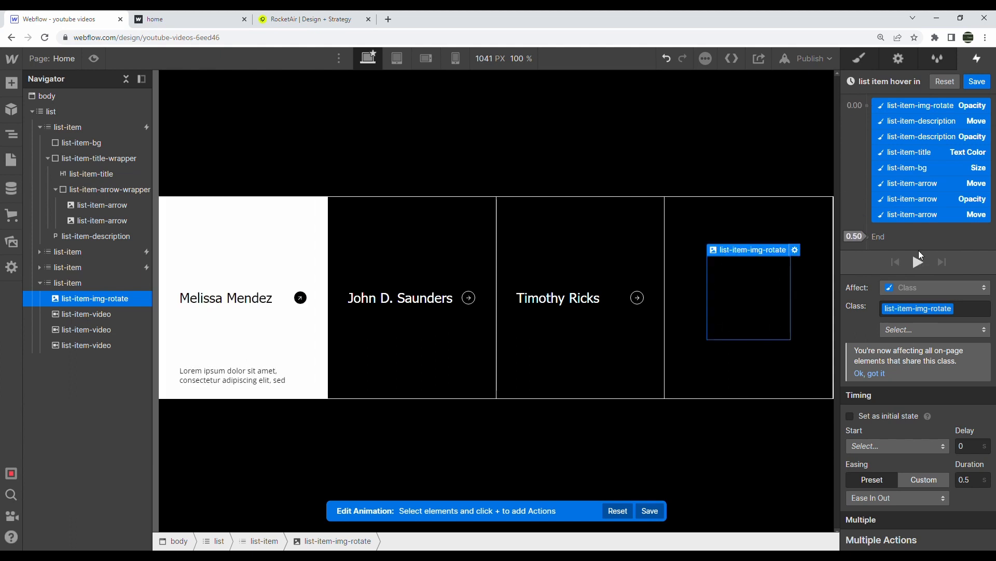
# Shorten the hover in actions' duration to 0.3 s, replay, and save the animation
pyautogui.click(974, 485)
pyautogui.write('0.3')
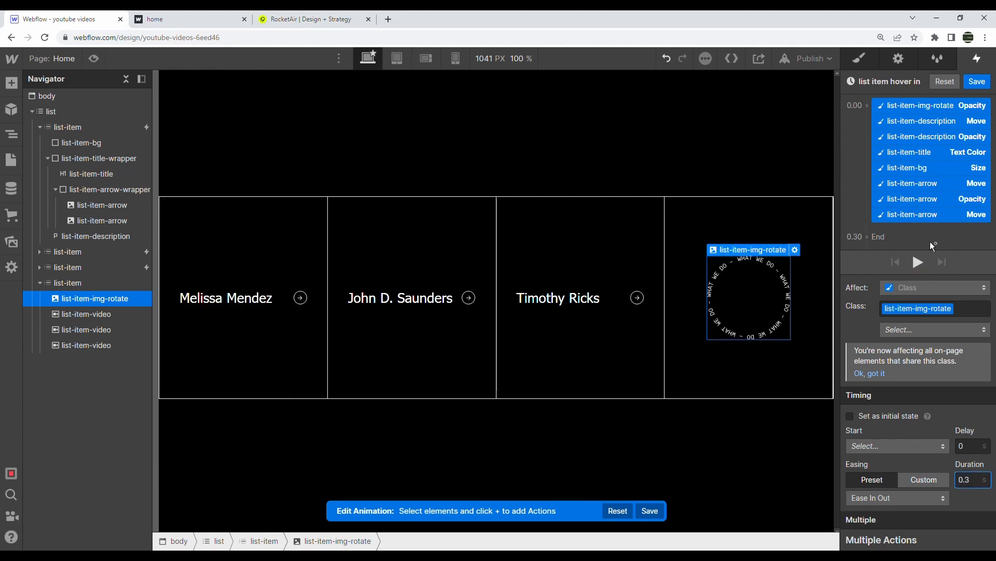
pyautogui.click(917, 263)
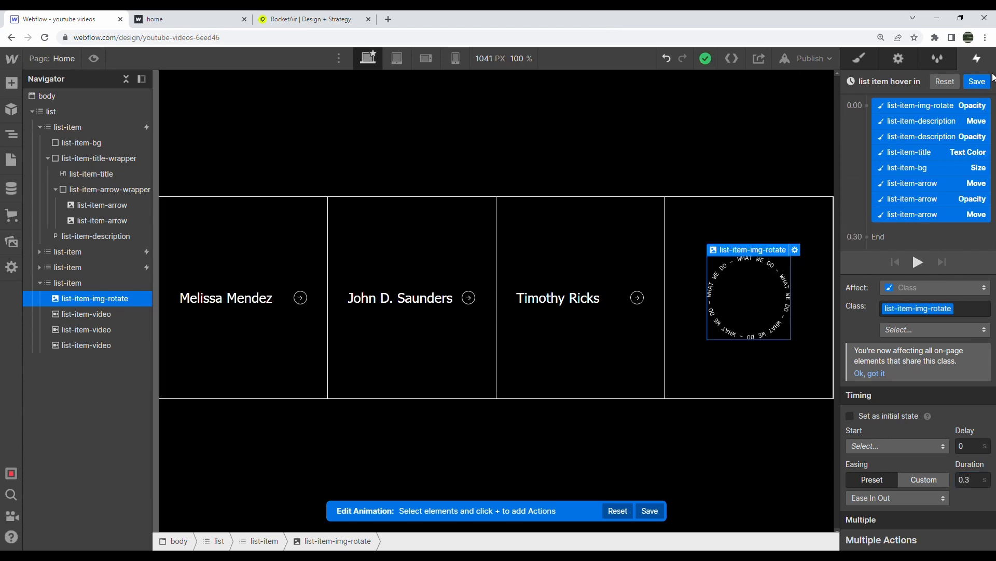
pyautogui.click(977, 81)
pyautogui.scroll(-4, 949, 254)
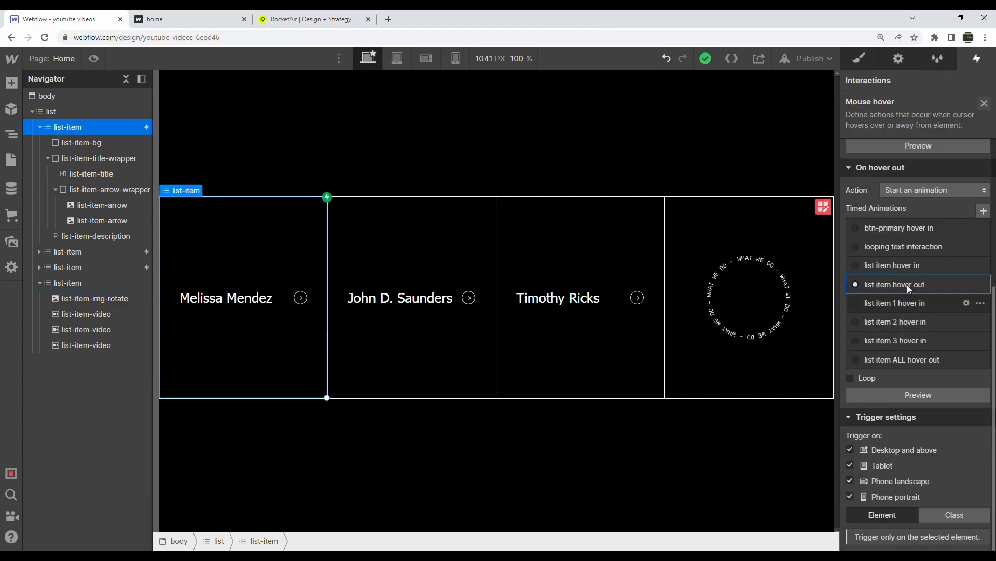
# Set all list item hover out actions to Out Quad easing, save, and preview the page
pyautogui.click(908, 286)
pyautogui.click(903, 127)
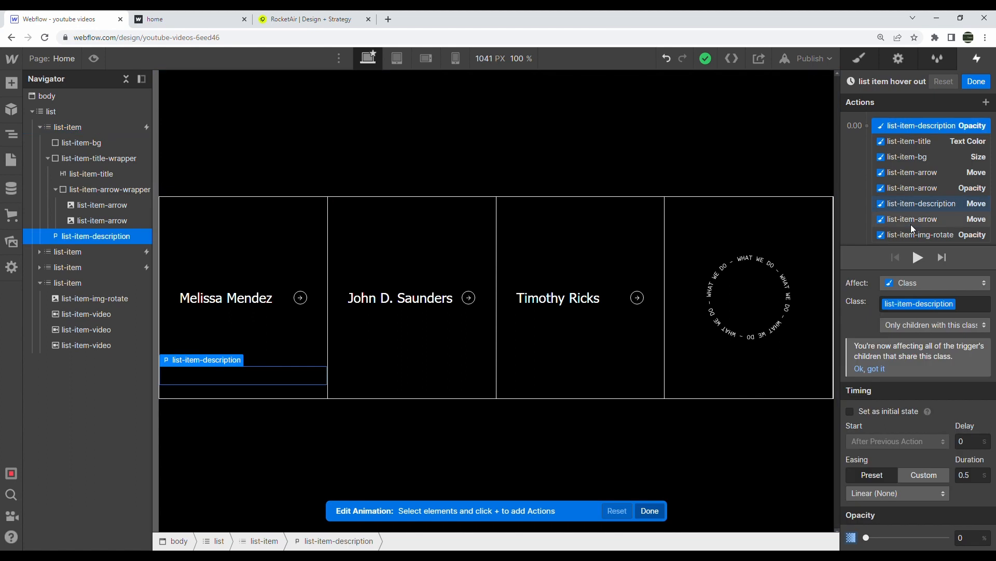
pyautogui.keyDown('shift'); pyautogui.click(913, 235); pyautogui.keyUp('shift')
pyautogui.scroll(-1, 913, 235)
pyautogui.click(885, 498)
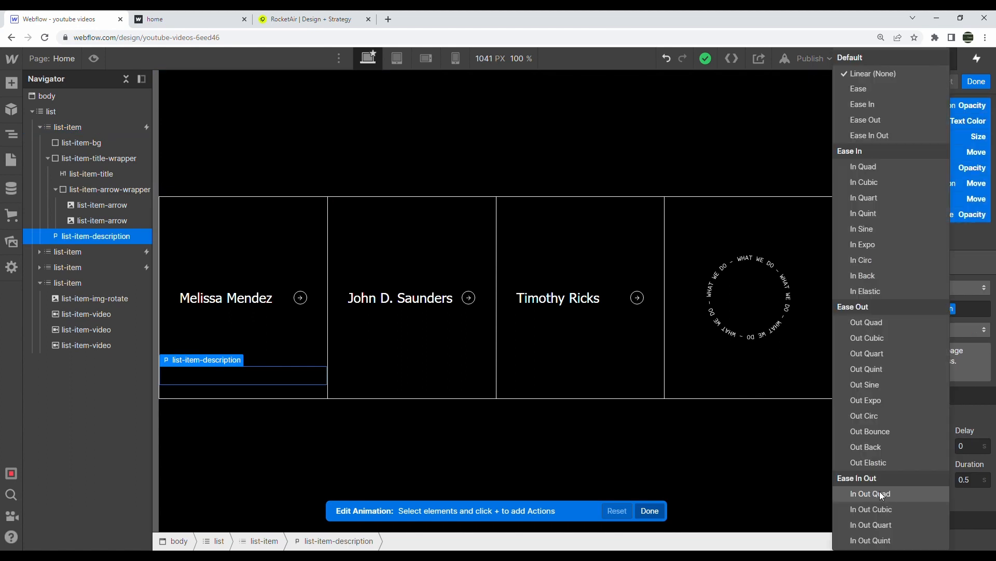
pyautogui.click(888, 349)
pyautogui.click(886, 498)
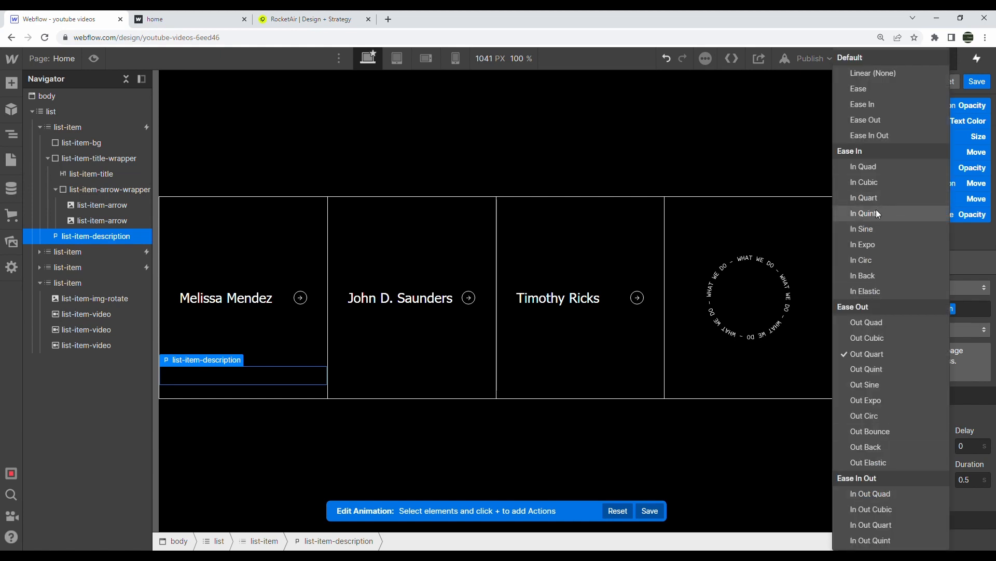
pyautogui.click(870, 320)
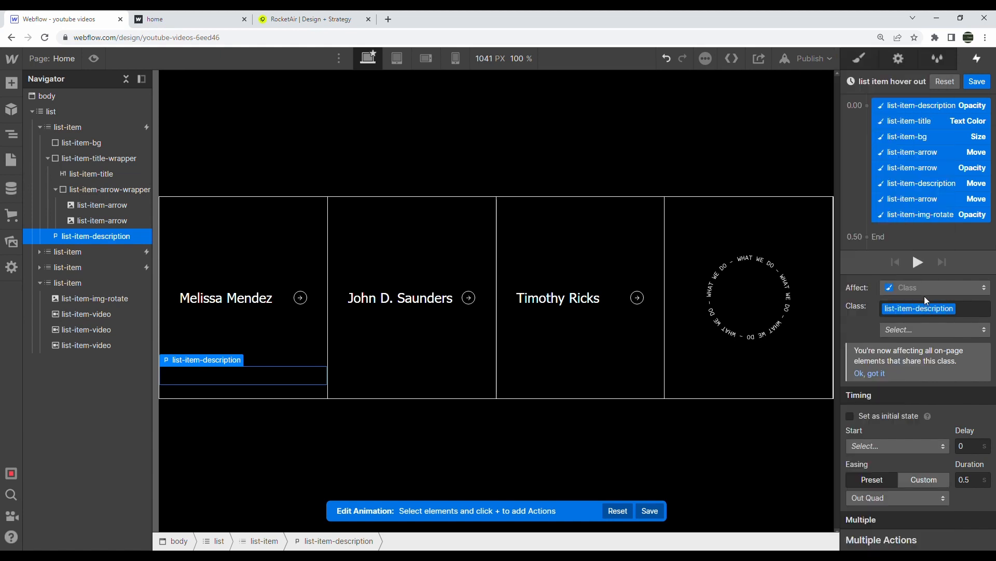
pyautogui.click(916, 262)
pyautogui.click(977, 83)
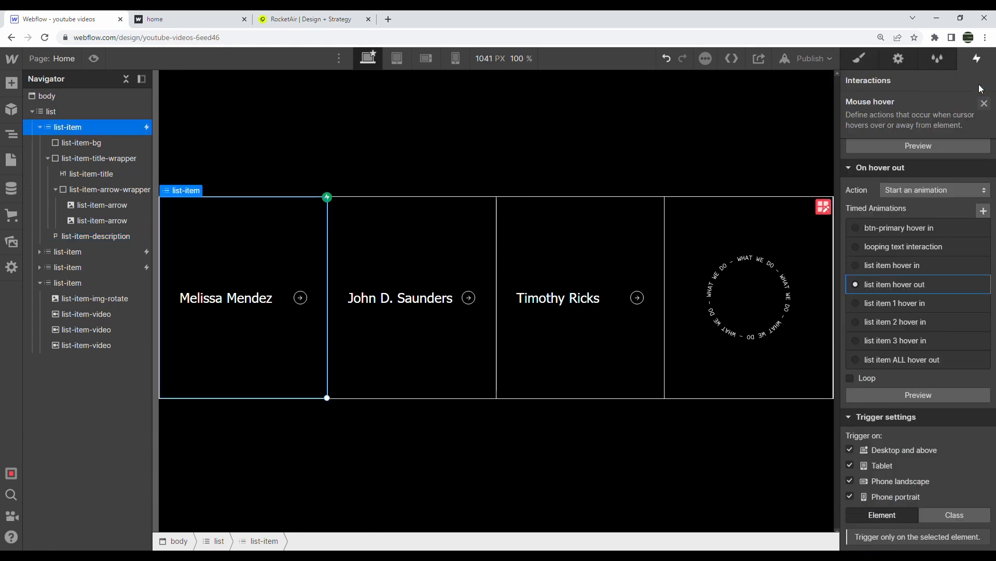
pyautogui.click(94, 58)
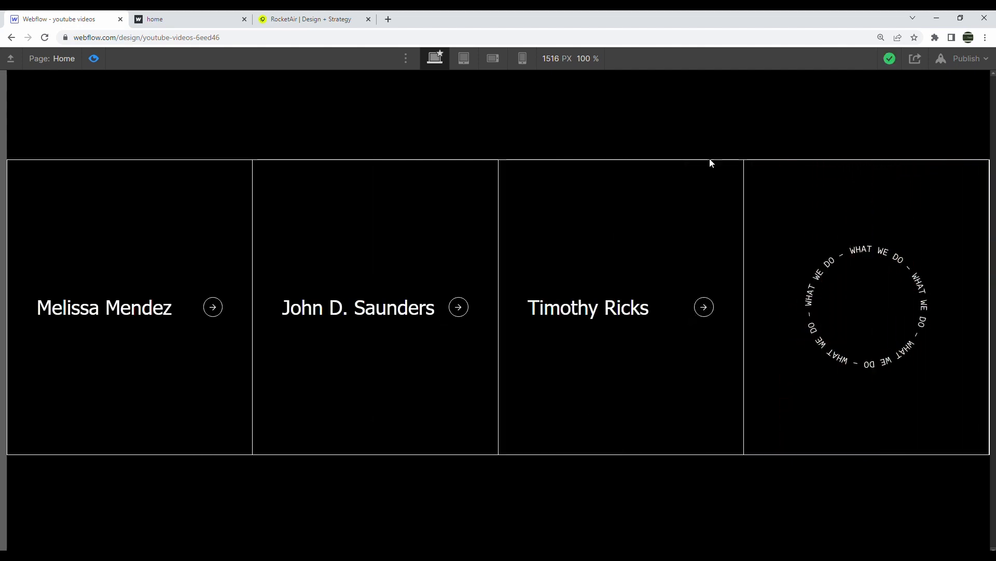
# Give the video size action in list item 1 hover in Ease In Out easing and save
pyautogui.click(93, 59)
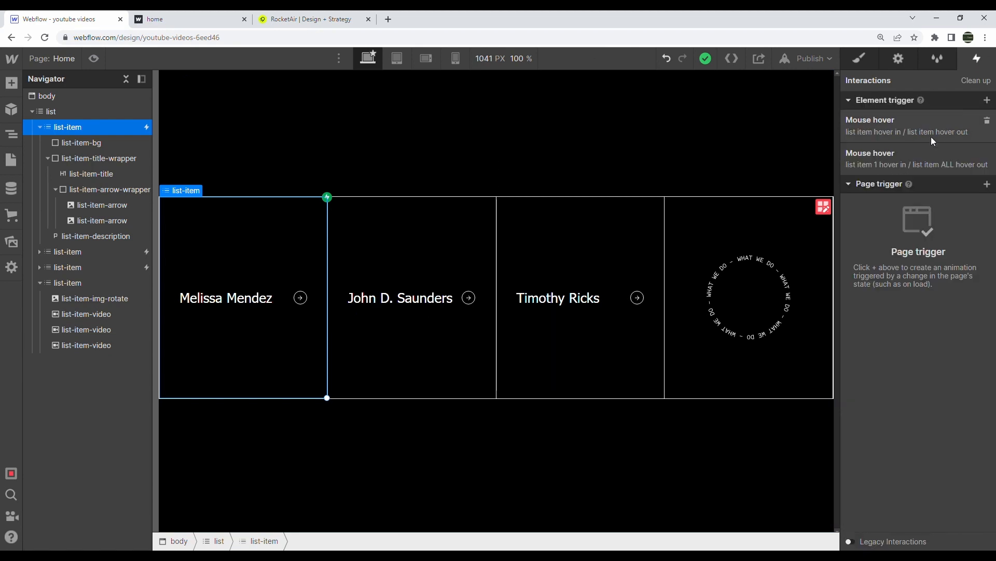
pyautogui.click(910, 157)
pyautogui.click(907, 282)
pyautogui.click(912, 127)
pyautogui.click(883, 472)
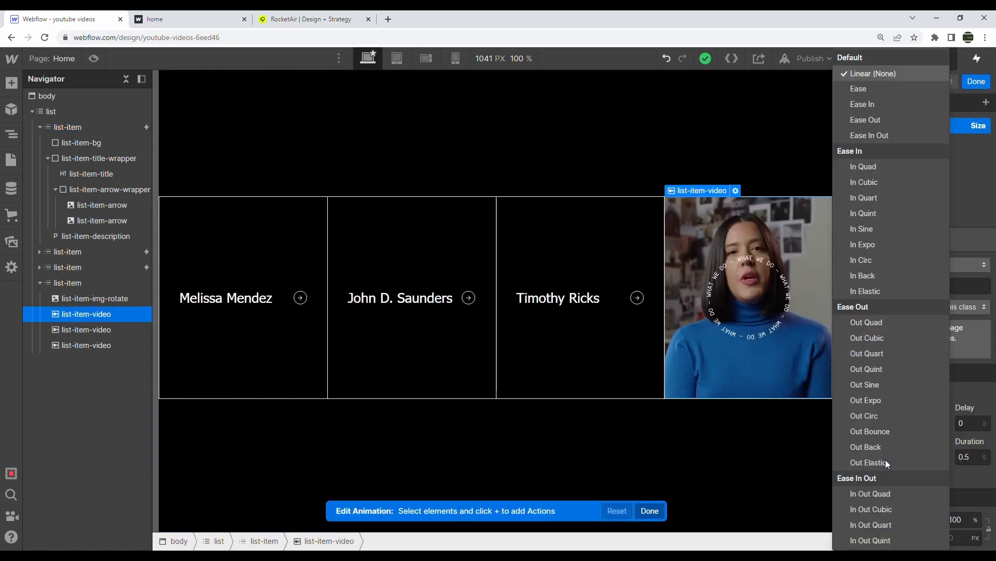
pyautogui.click(885, 134)
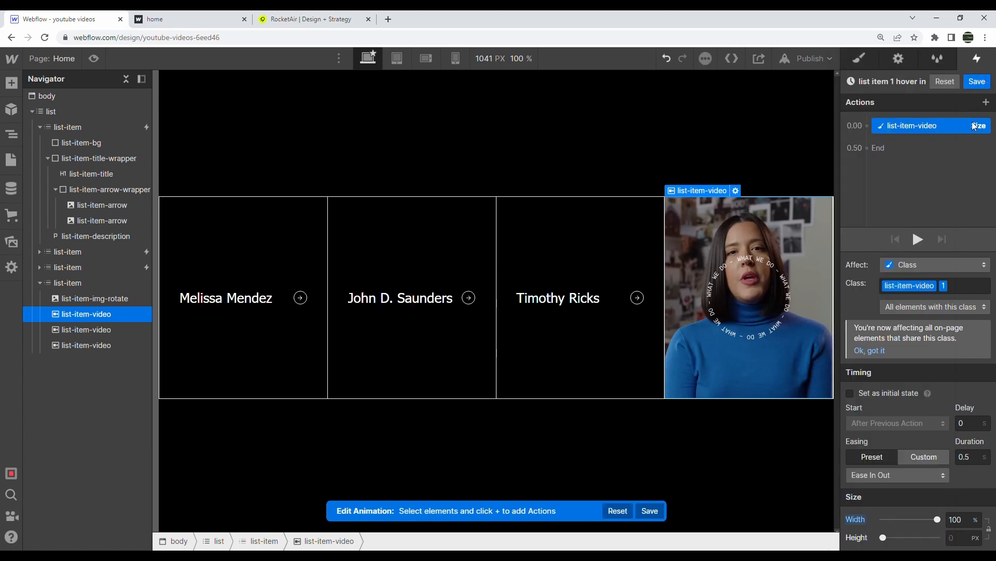
pyautogui.click(978, 81)
pyautogui.scroll(-4, 911, 297)
pyautogui.scroll(3, 896, 281)
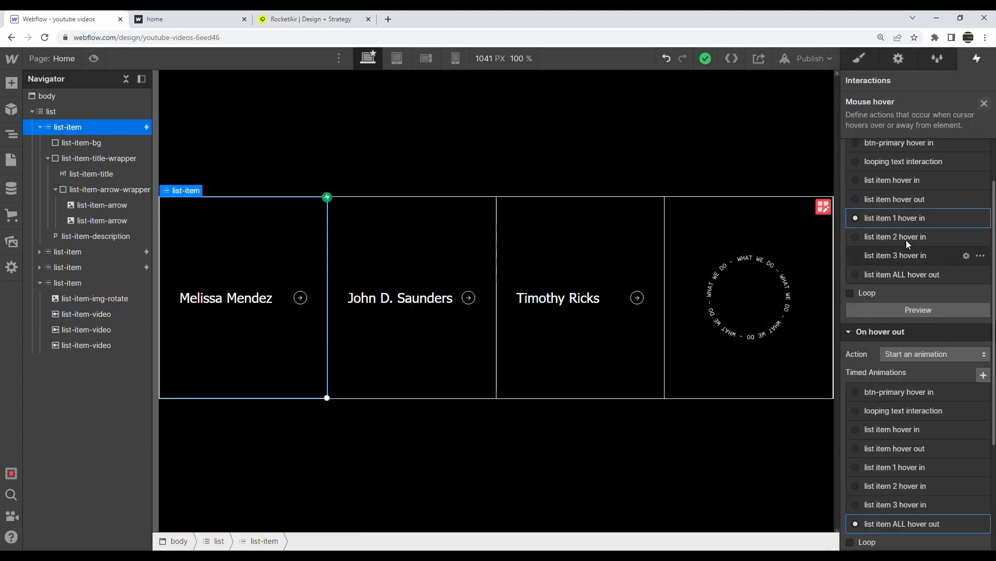
# Give the video size actions in list item 2 and 3 hover in Ease In Out easing
pyautogui.click(900, 238)
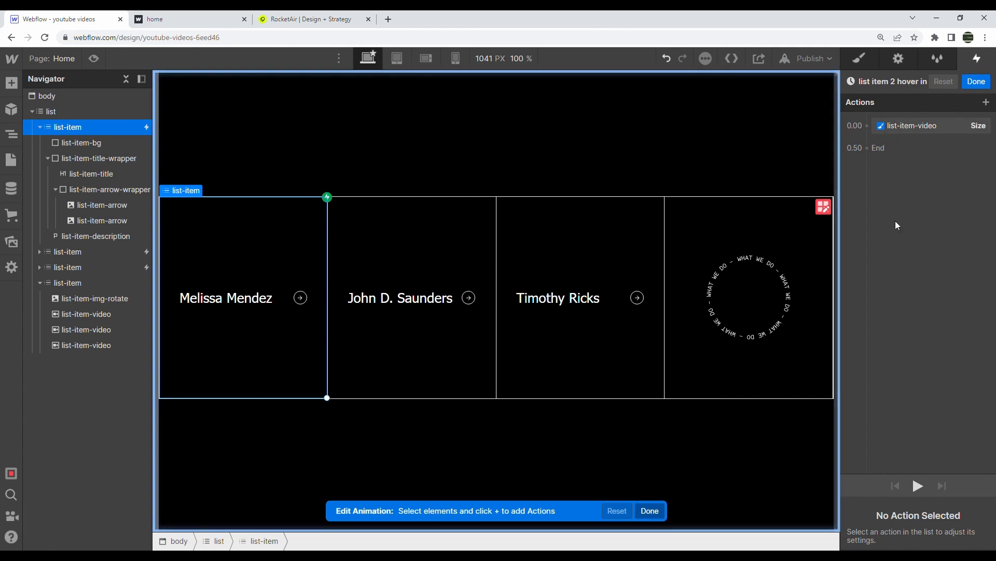
pyautogui.click(912, 125)
pyautogui.click(896, 478)
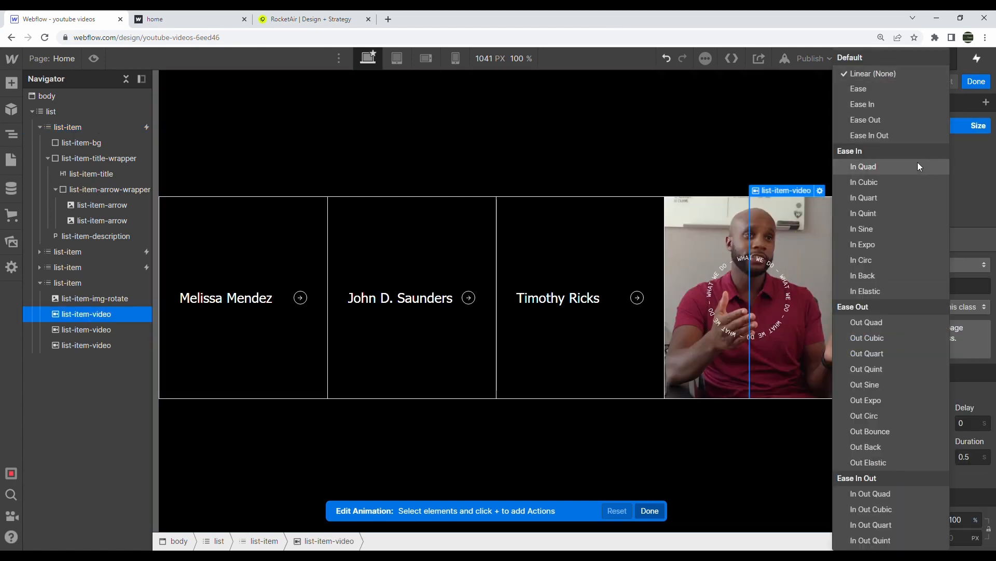
pyautogui.click(892, 134)
pyautogui.click(977, 81)
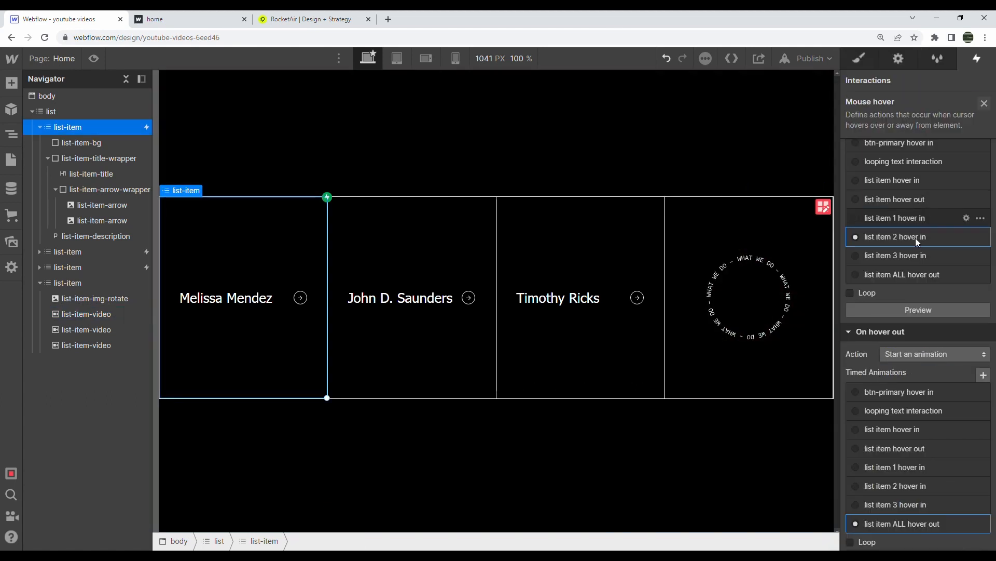
pyautogui.click(913, 253)
pyautogui.click(885, 129)
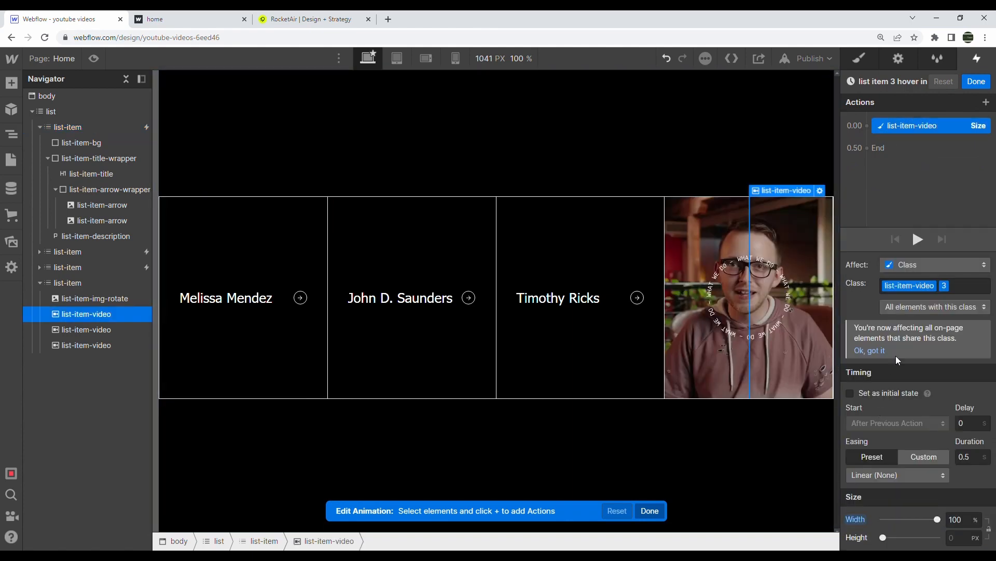
pyautogui.click(888, 473)
pyautogui.click(882, 134)
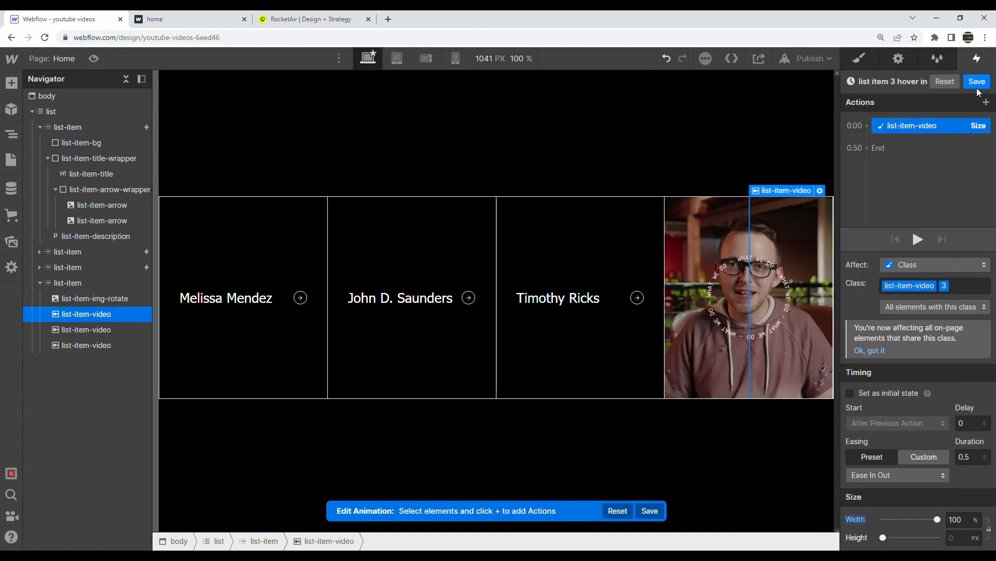
pyautogui.click(978, 82)
# Set the video size action in list item ALL hover out to Out Quad easing
pyautogui.scroll(-2, 912, 335)
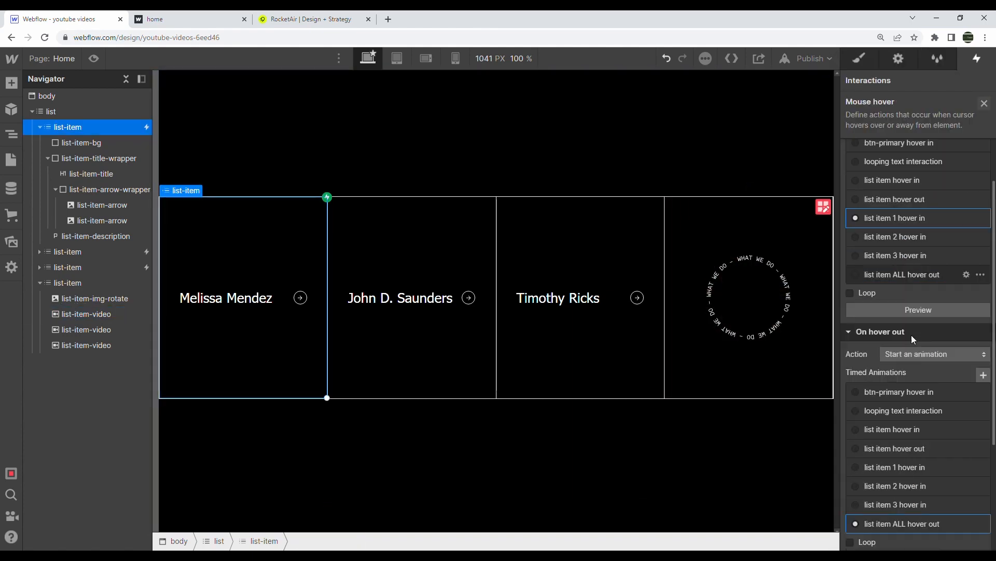
pyautogui.scroll(-3, 911, 335)
pyautogui.click(904, 358)
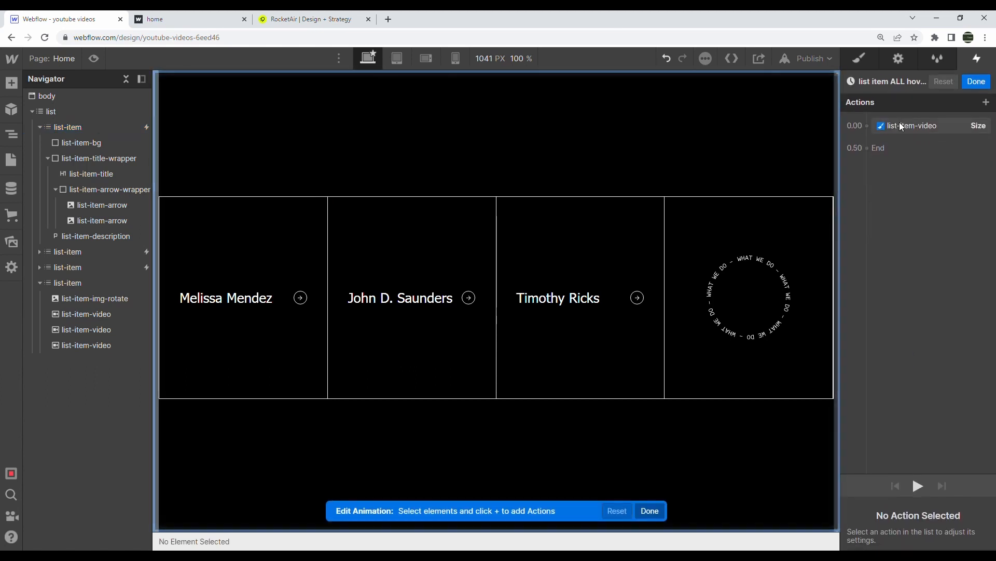
pyautogui.click(902, 127)
pyautogui.click(894, 472)
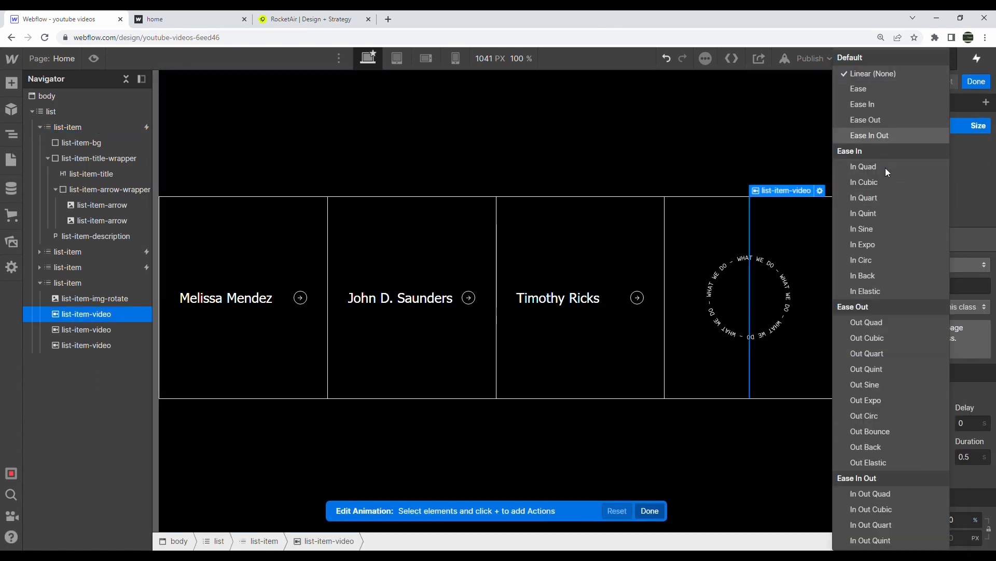
pyautogui.click(882, 322)
pyautogui.click(978, 81)
# Preview the page and hover over the name cards to check the white highlight and expanding videos
pyautogui.click(870, 58)
pyautogui.click(93, 58)
pyautogui.moveTo(210, 312)
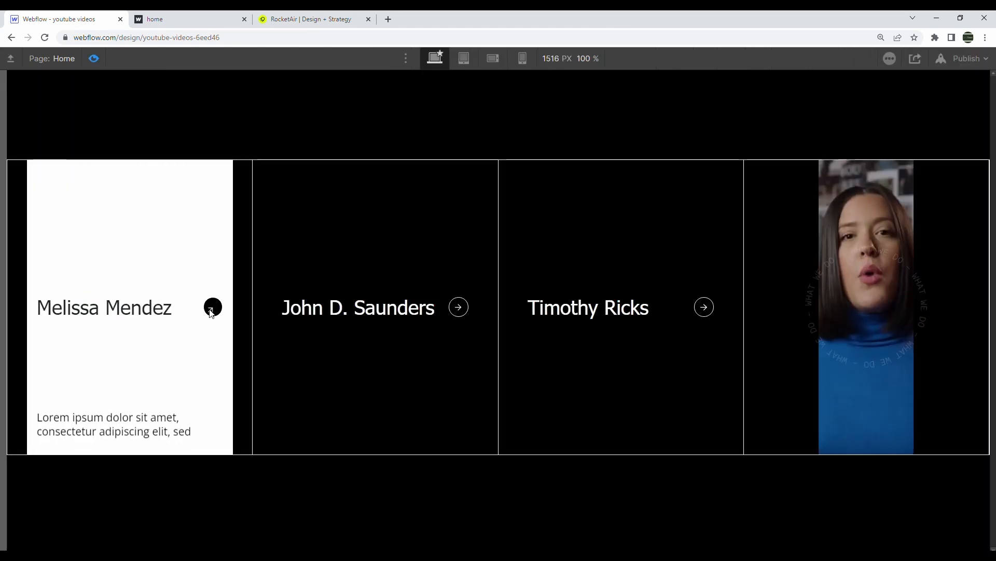
pyautogui.moveTo(366, 291)
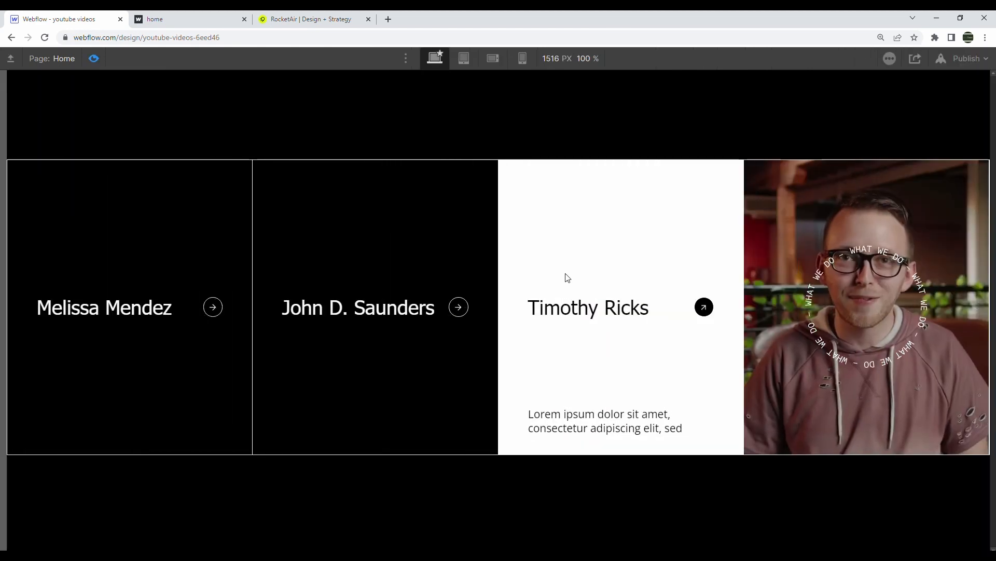